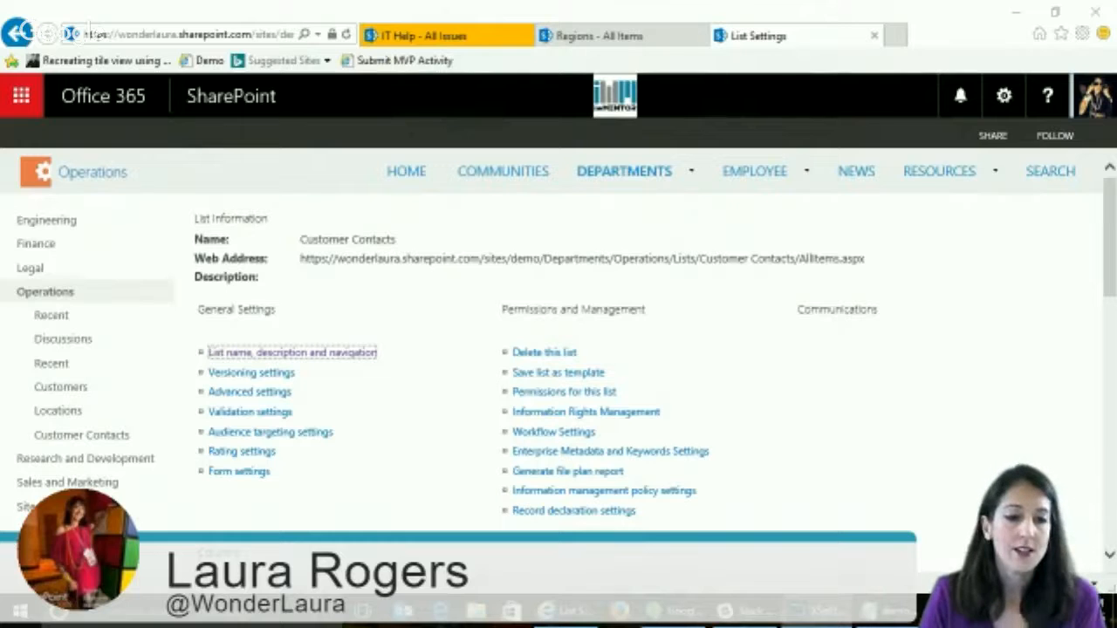
- Open Infowise Ultimate Forms from the Employee site's IT Help list and view the lists available for customization
{"action": "left_click", "coordinate": [453, 40]}
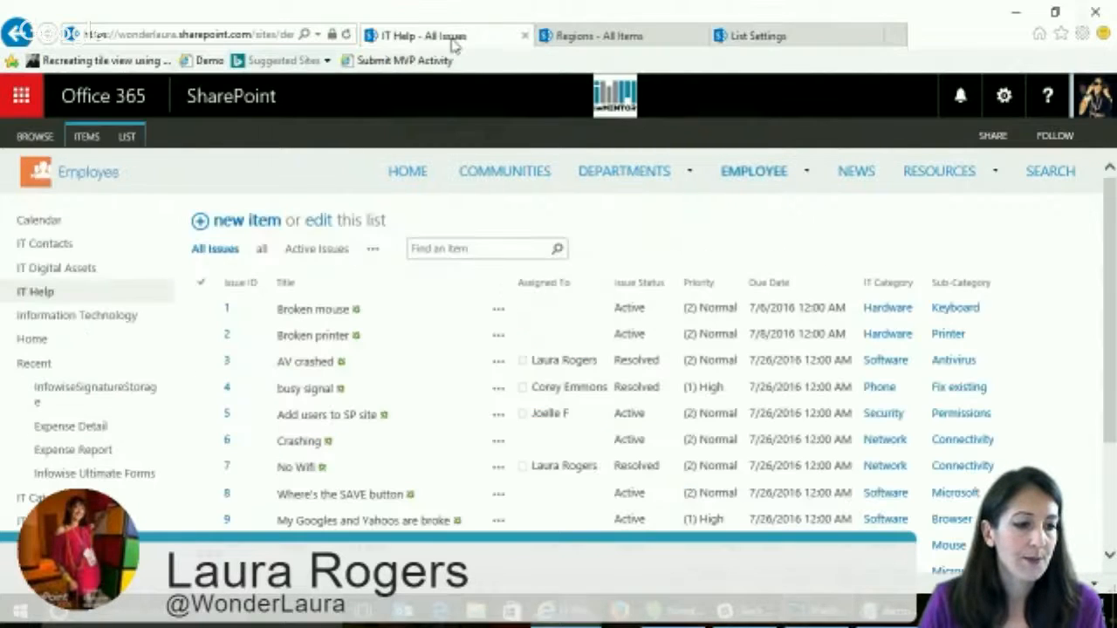
{"action": "left_click", "coordinate": [96, 475]}
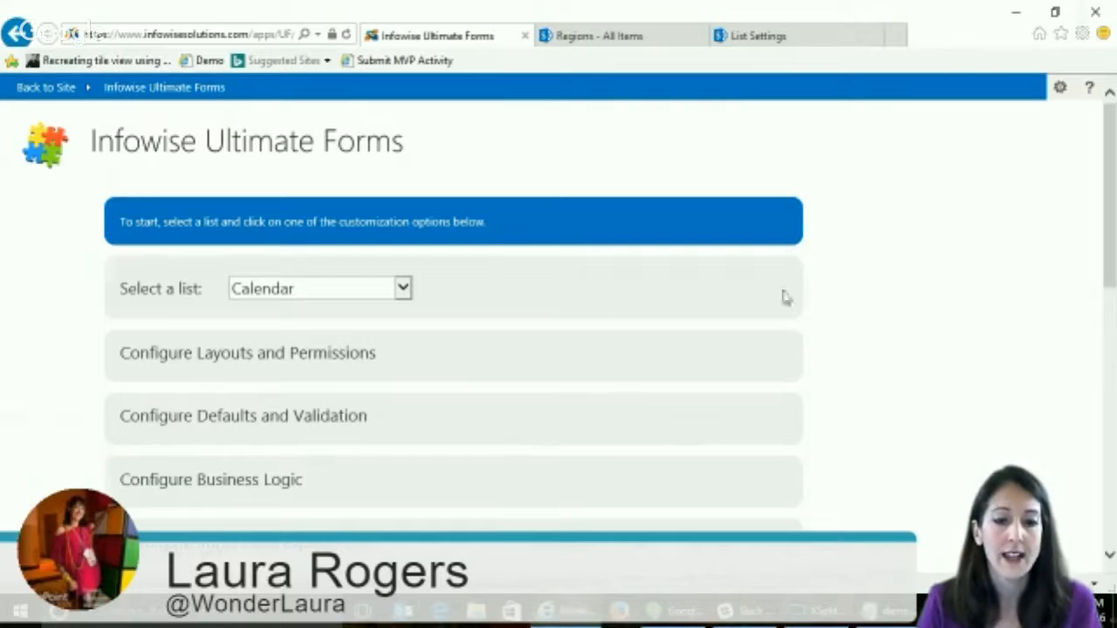
{"action": "left_click", "coordinate": [385, 292]}
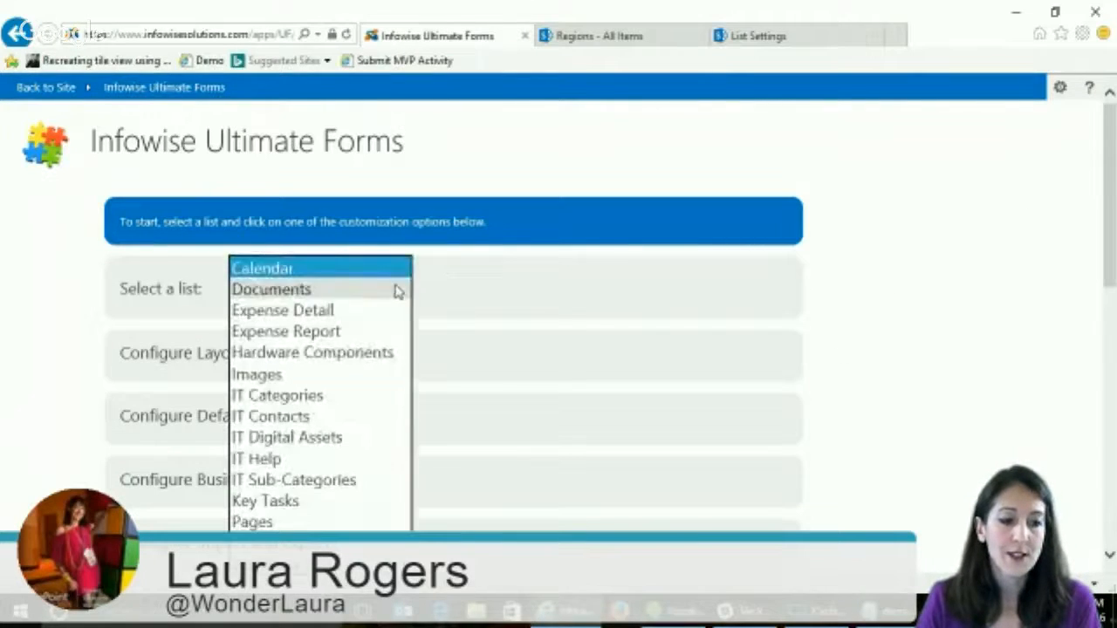
{"action": "left_click", "coordinate": [525, 271]}
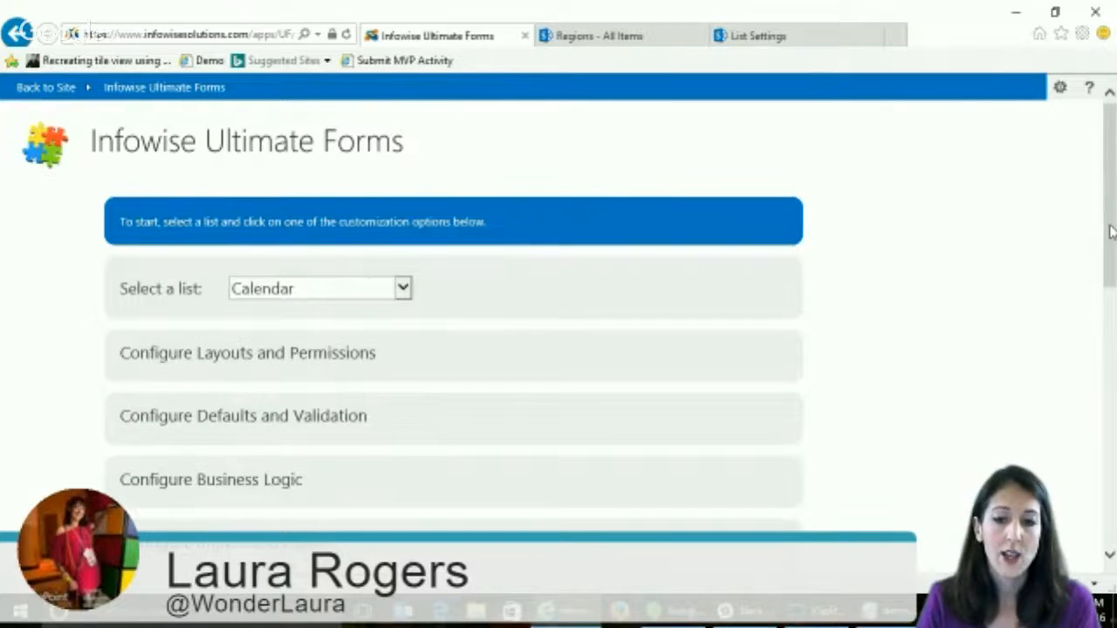
- Examine the form customization options for Layouts and Permissions and for Defaults and Validation
{"action": "left_click_drag", "start_coordinate": [1112, 232], "coordinate": [1112, 263]}
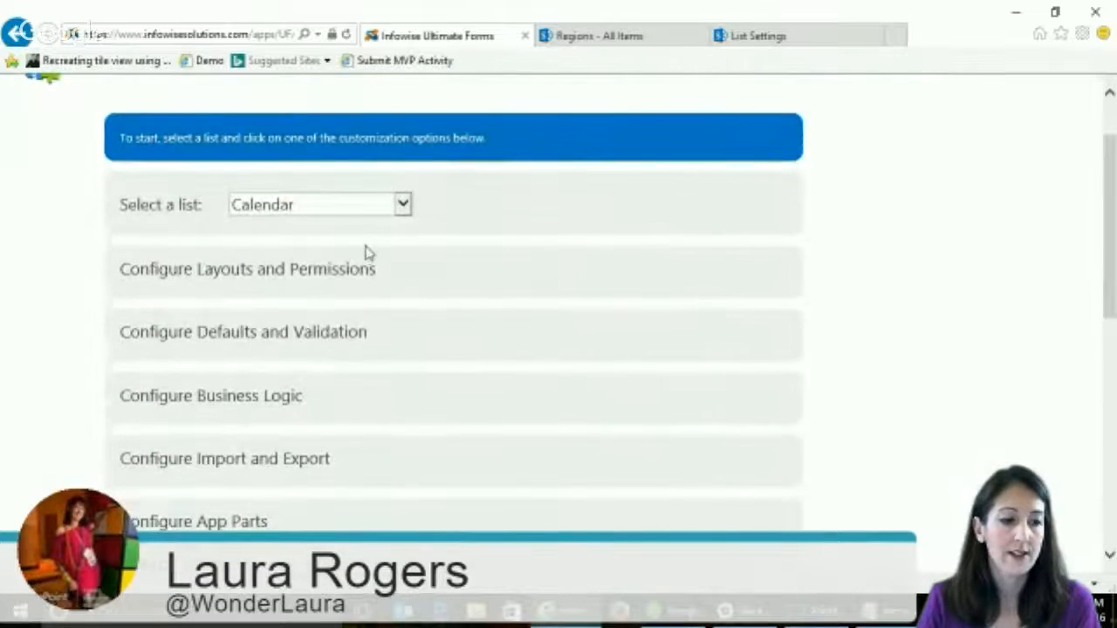
{"action": "left_click", "coordinate": [323, 270]}
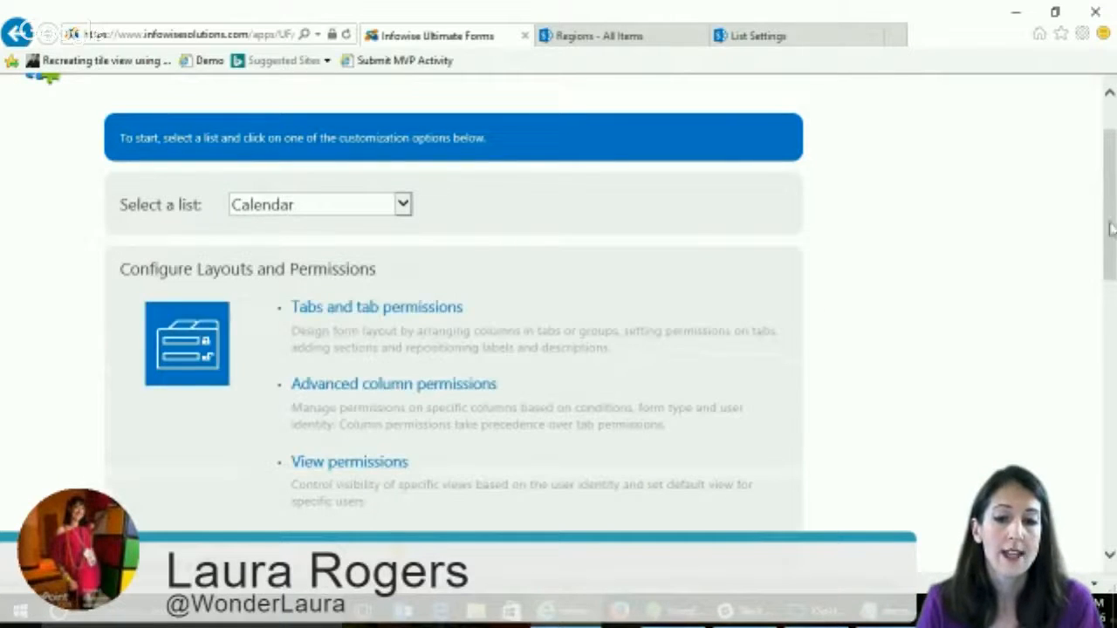
{"action": "left_click_drag", "start_coordinate": [1112, 219], "coordinate": [1112, 259]}
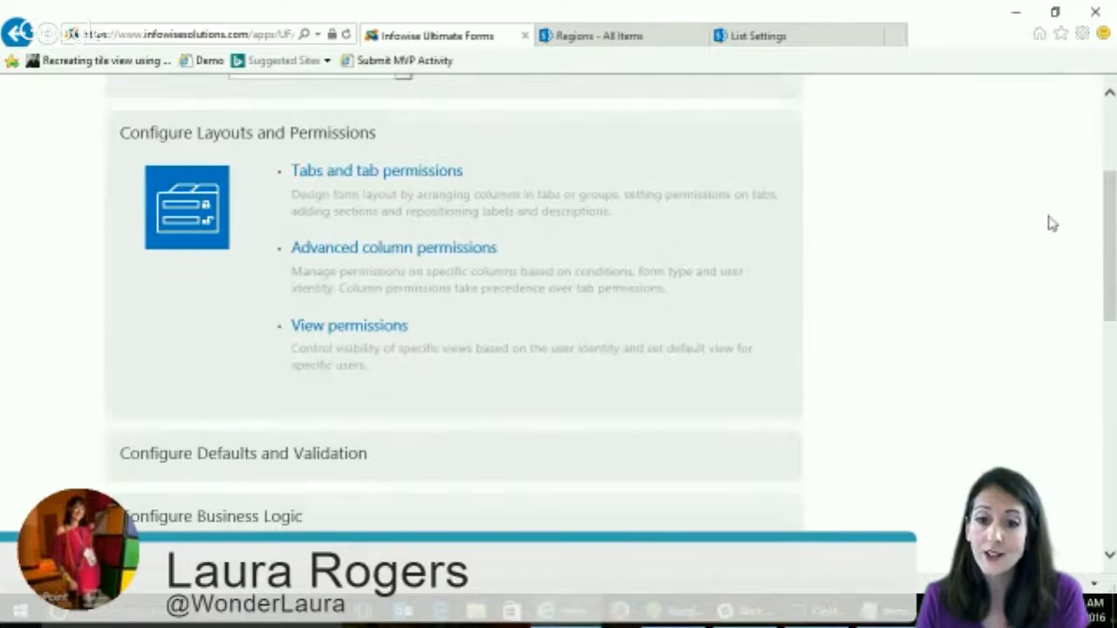
{"action": "left_click_drag", "start_coordinate": [1111, 224], "coordinate": [1111, 278]}
{"action": "left_click", "coordinate": [336, 274]}
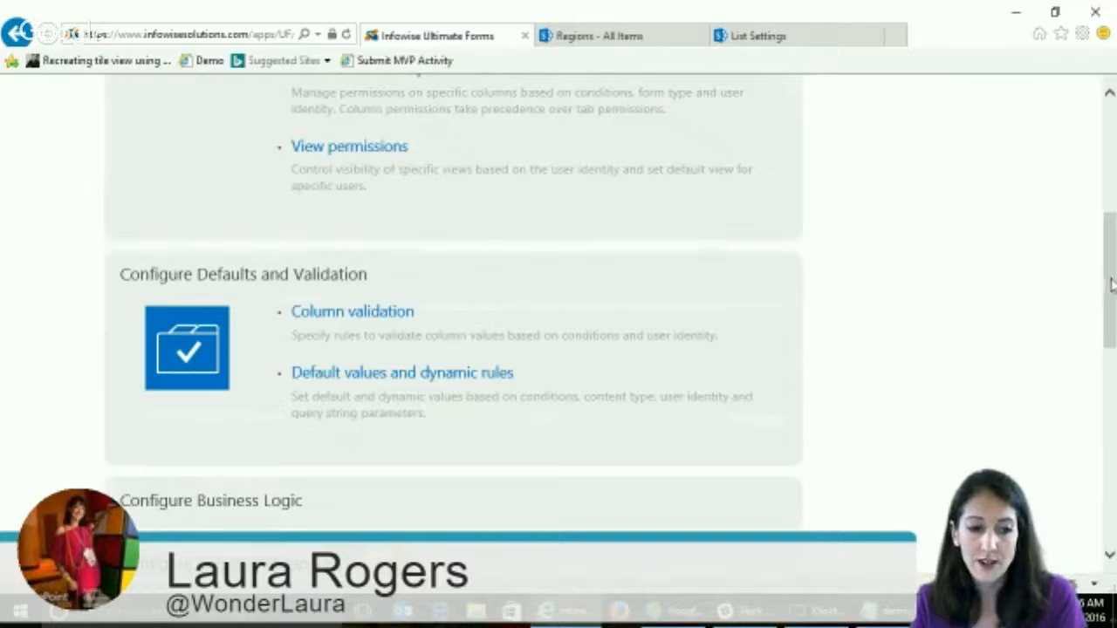
- Examine the Business Logic options covering actions, alerts and item IDs
{"action": "left_click_drag", "start_coordinate": [1110, 257], "coordinate": [1112, 322]}
{"action": "left_click", "coordinate": [225, 293]}
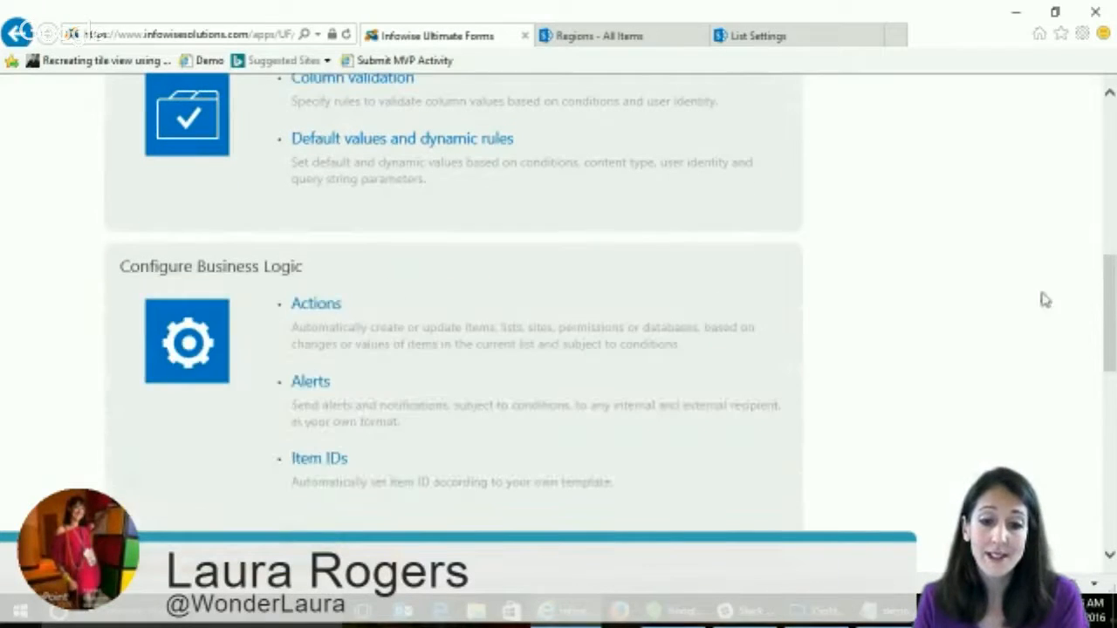
{"action": "mouse_move", "coordinate": [1112, 283]}
{"action": "left_mouse_down"}
{"action": "mouse_move", "coordinate": [1112, 307]}
{"action": "mouse_move", "coordinate": [1112, 283]}
{"action": "left_mouse_up"}
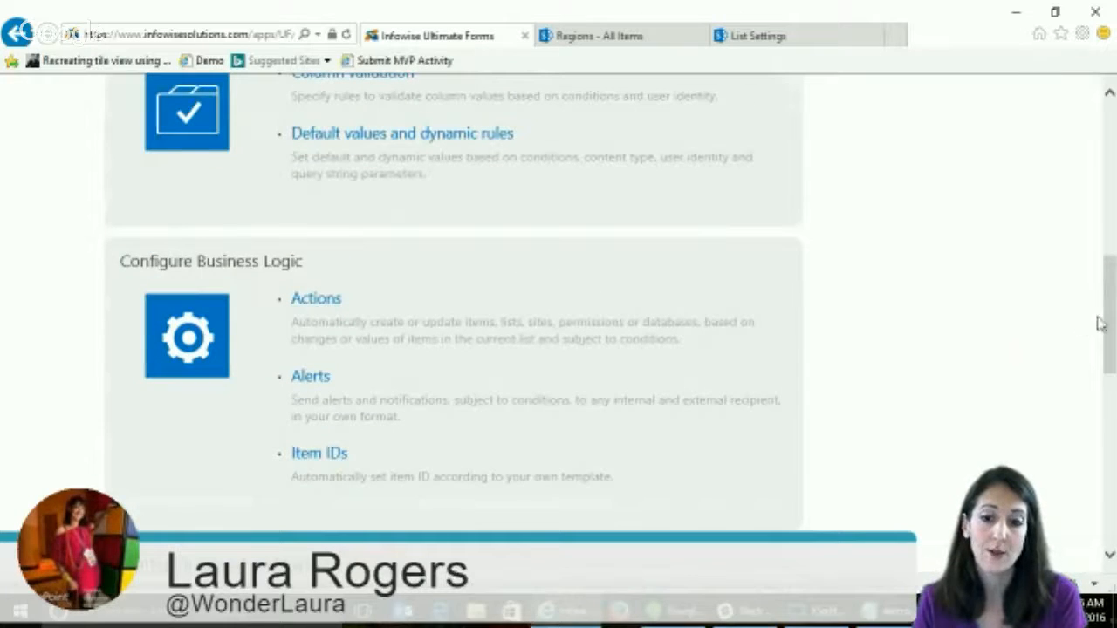
{"action": "left_click_drag", "start_coordinate": [1110, 323], "coordinate": [1110, 357]}
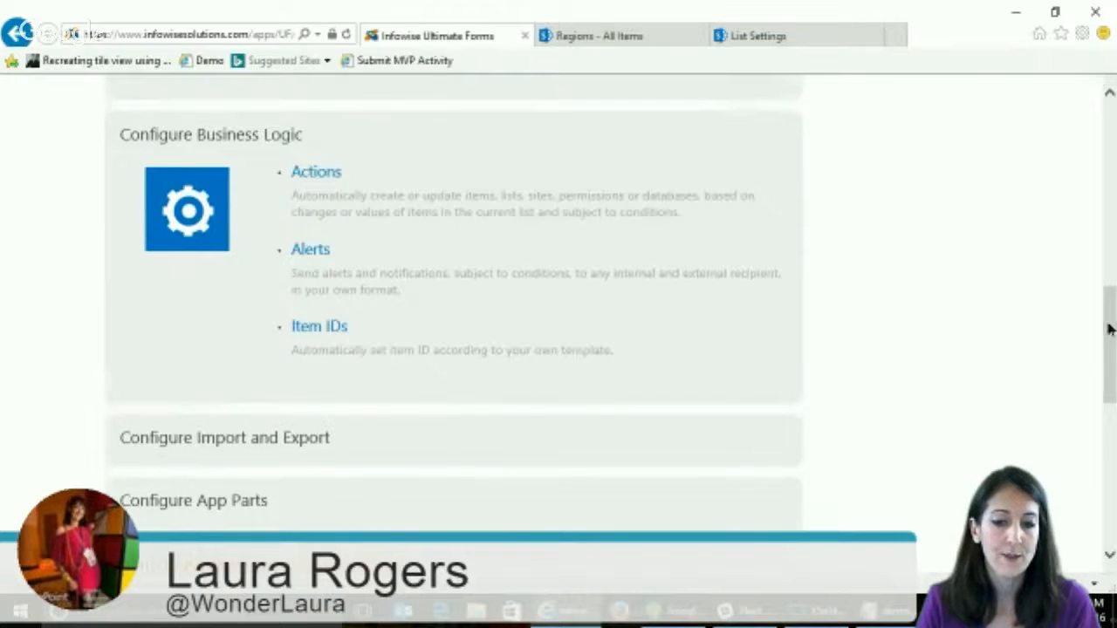
- Examine the Import and Export options and the App Parts options for charts, event calendar and list search
{"action": "left_click_drag", "start_coordinate": [1108, 324], "coordinate": [1111, 370]}
{"action": "left_click", "coordinate": [294, 270]}
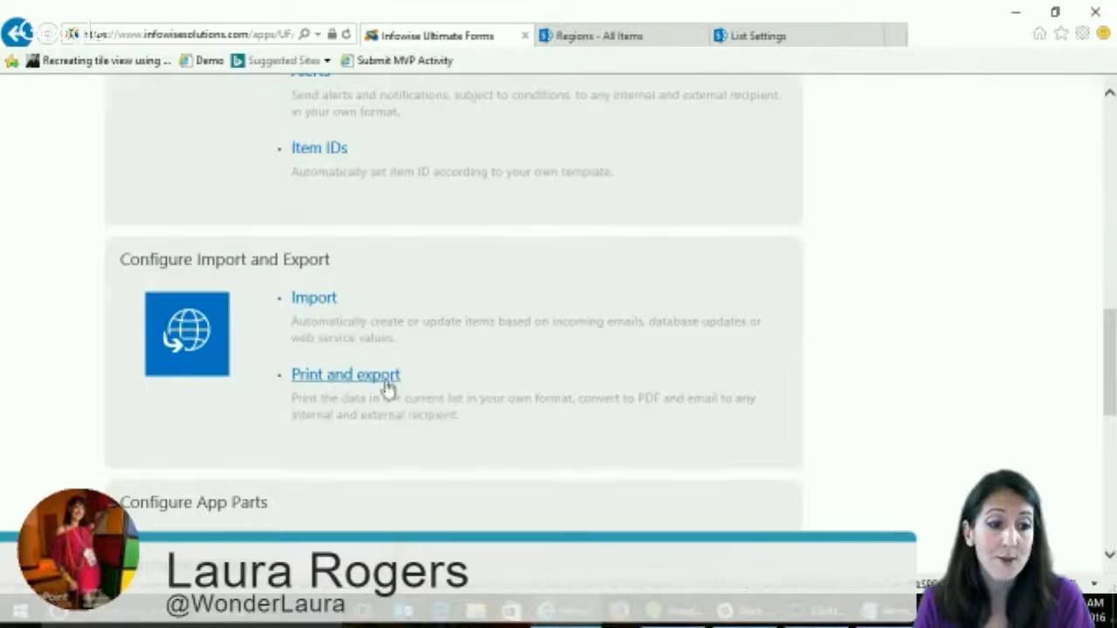
{"action": "left_click_drag", "start_coordinate": [1112, 352], "coordinate": [1112, 391]}
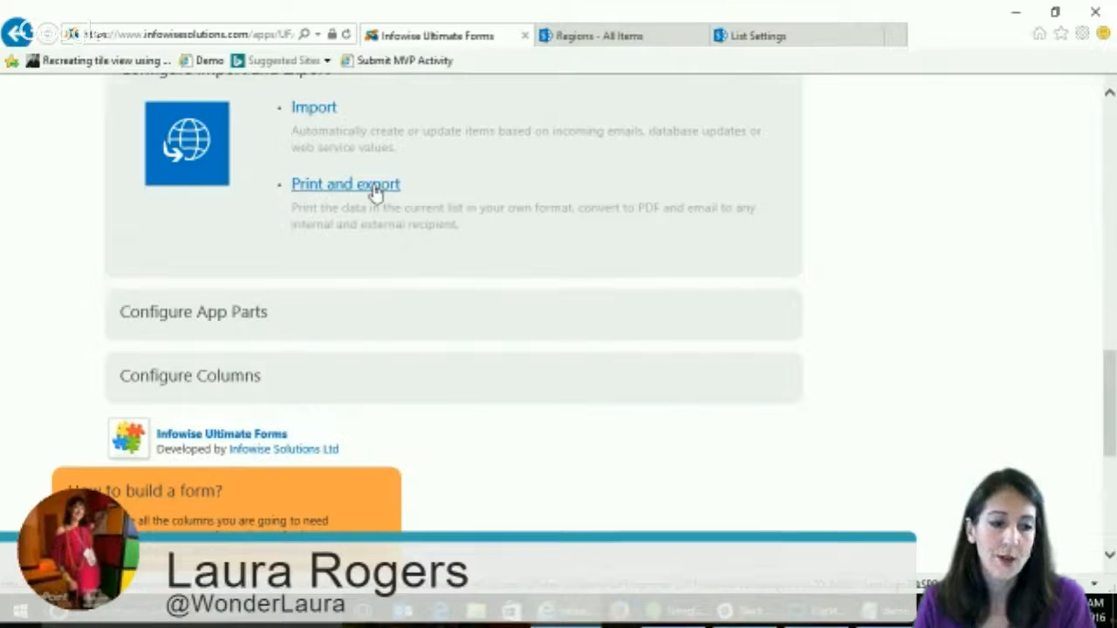
{"action": "left_click", "coordinate": [219, 312]}
{"action": "scroll", "coordinate": [638, 317], "scroll_direction": "down", "scroll_amount": 2}
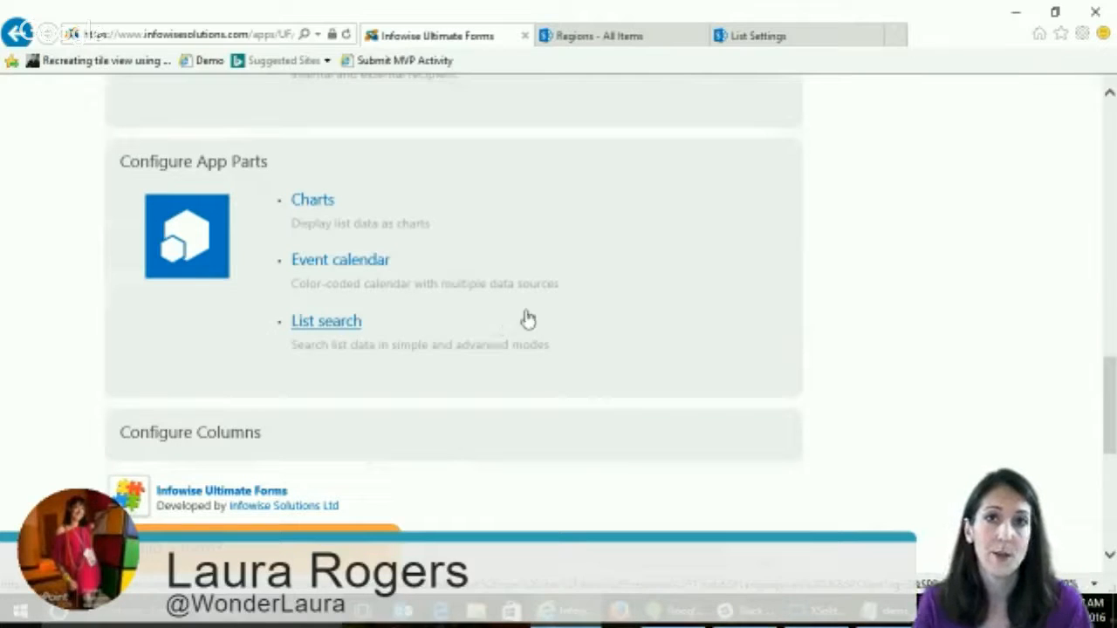
{"action": "scroll", "coordinate": [566, 293], "scroll_direction": "down", "scroll_amount": 1}
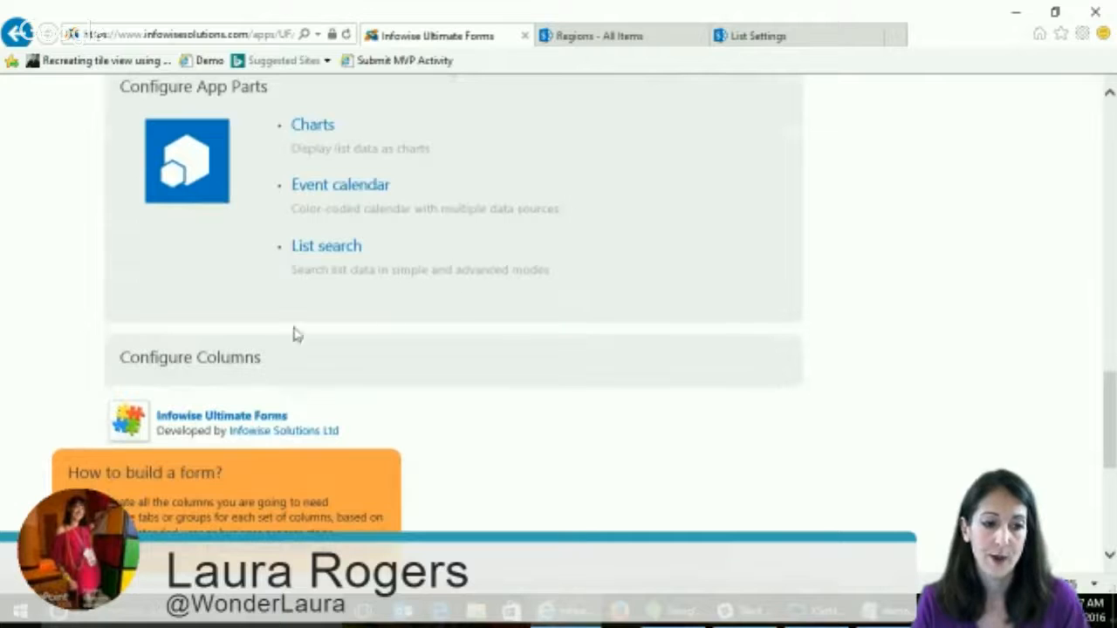
- Examine the column types offered under Configure Columns, from Associated items through Voting
{"action": "left_click", "coordinate": [196, 365]}
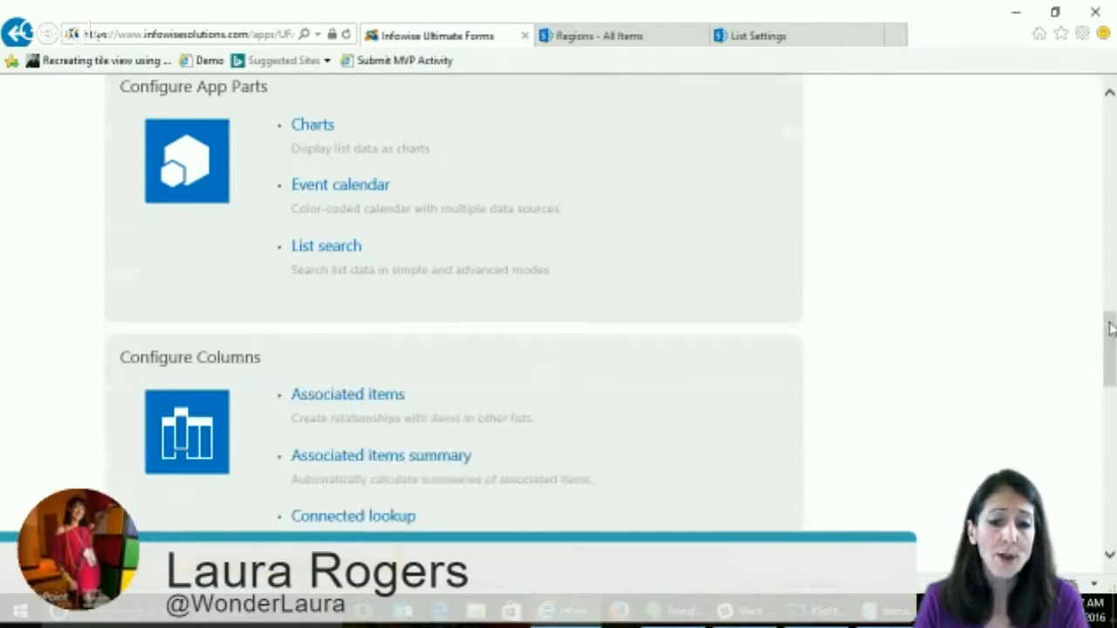
{"action": "left_click_drag", "start_coordinate": [1112, 330], "coordinate": [1111, 367]}
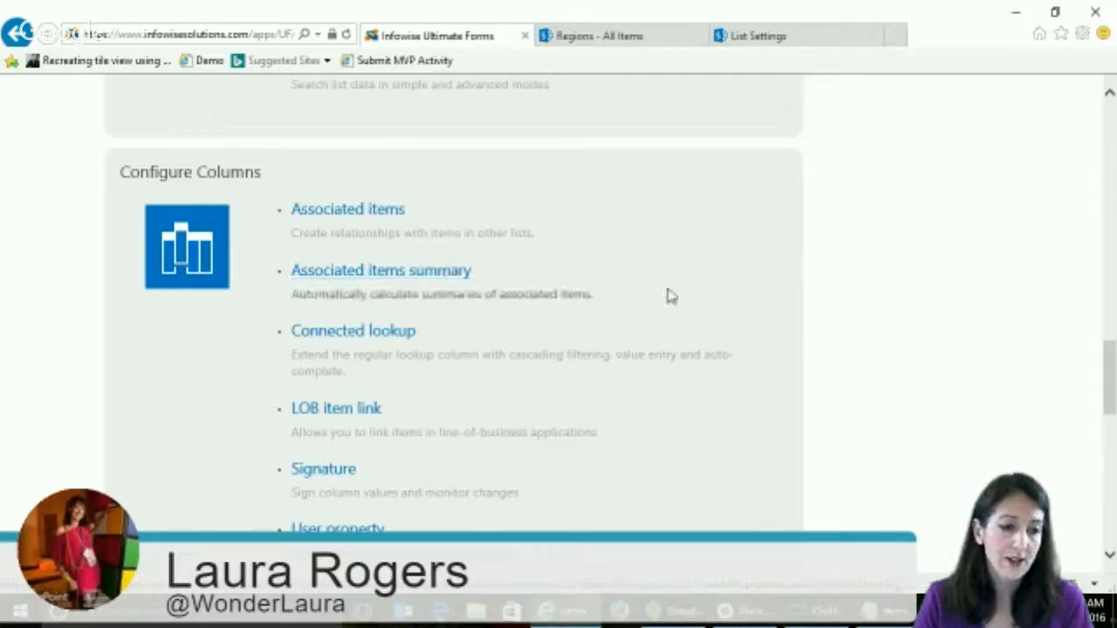
{"action": "scroll", "coordinate": [668, 294], "scroll_direction": "down", "scroll_amount": 2}
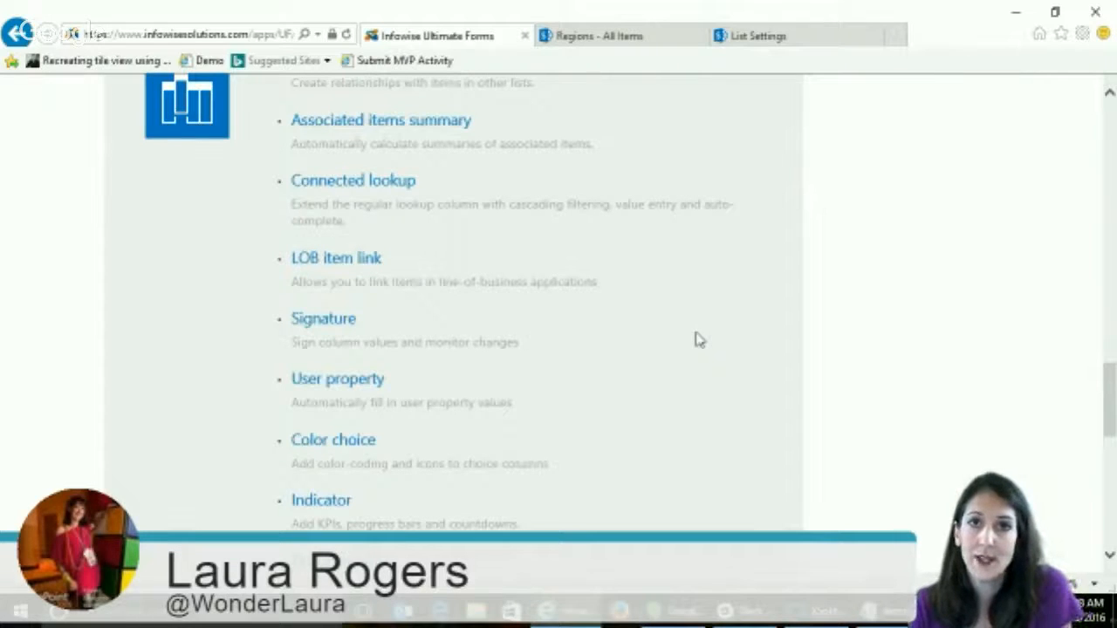
{"action": "scroll", "coordinate": [696, 339], "scroll_direction": "down", "scroll_amount": 2}
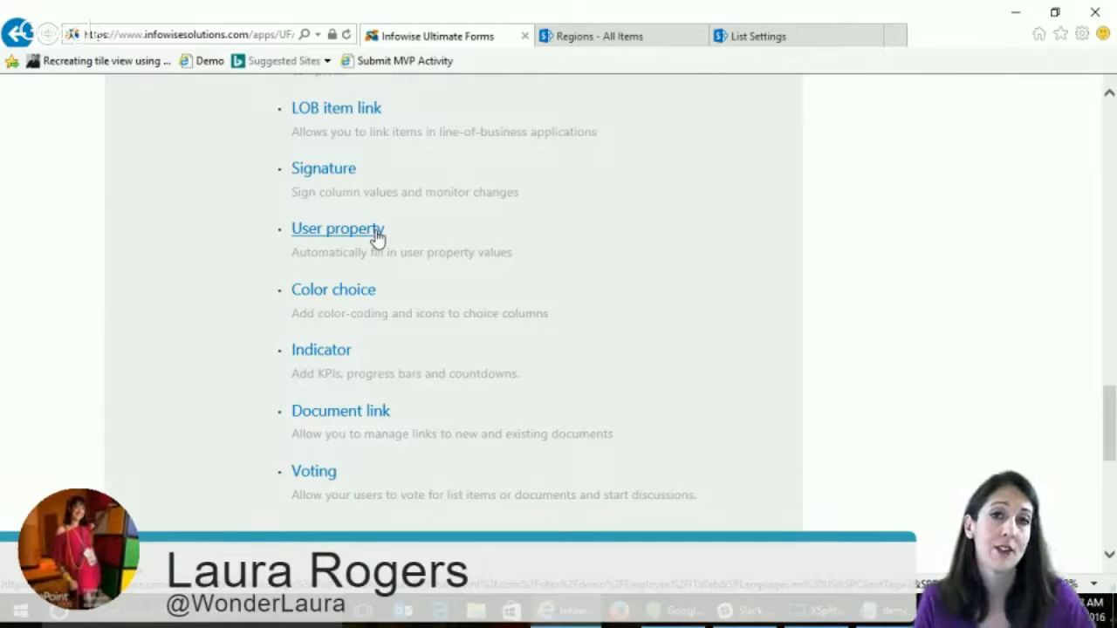
{"action": "scroll", "coordinate": [380, 237], "scroll_direction": "down", "scroll_amount": 2}
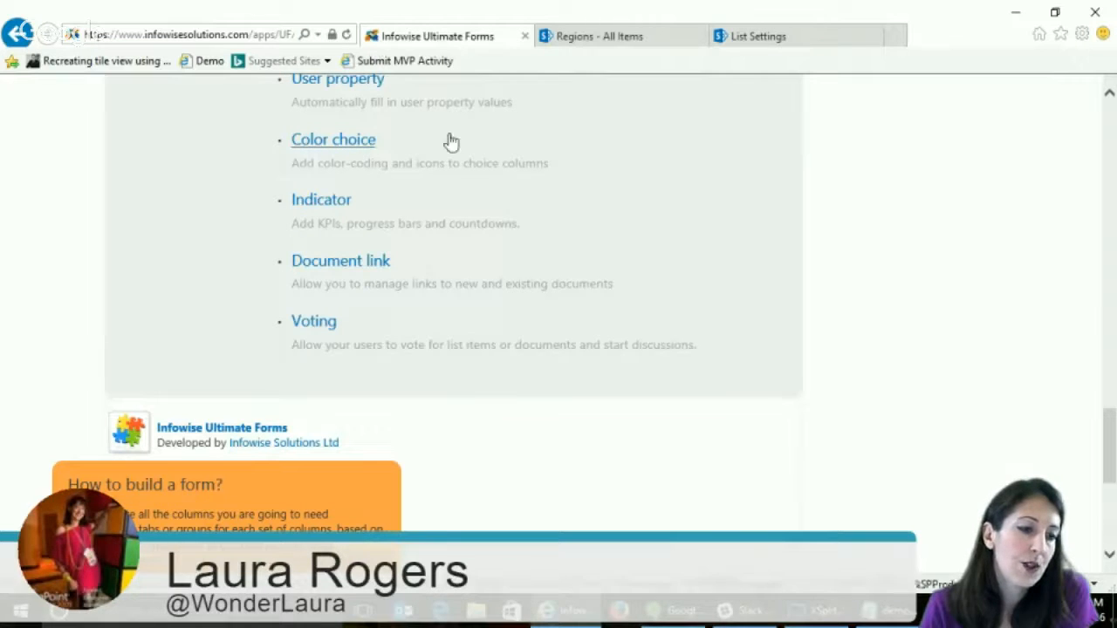
- Return to the IT Help list's All Issues view and look through its tickets
{"action": "right_click", "coordinate": [20, 33]}
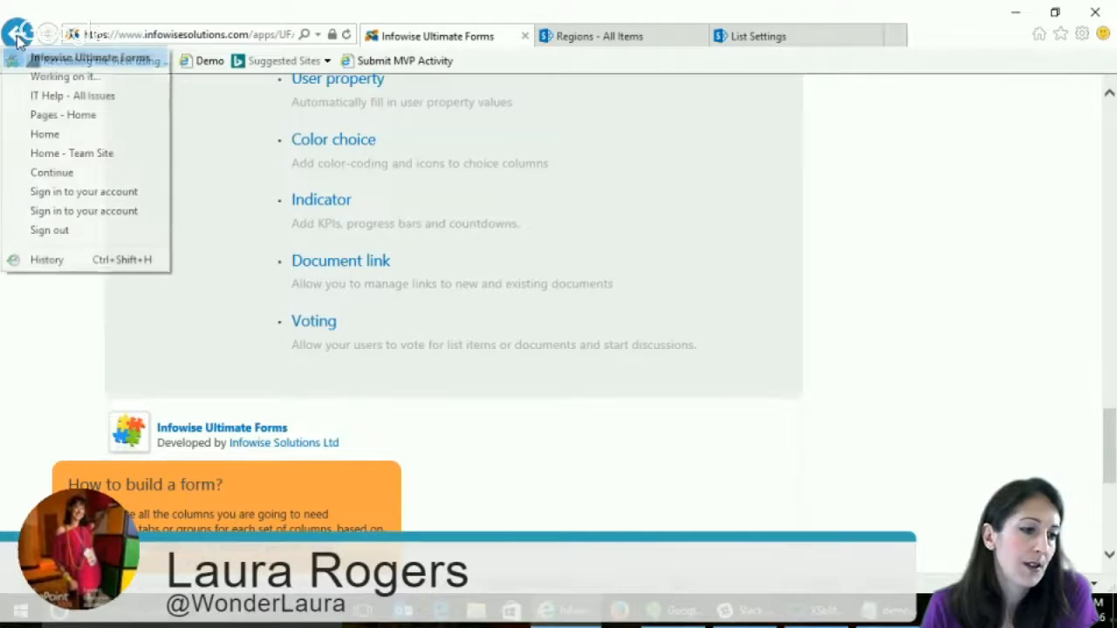
{"action": "left_click", "coordinate": [75, 95]}
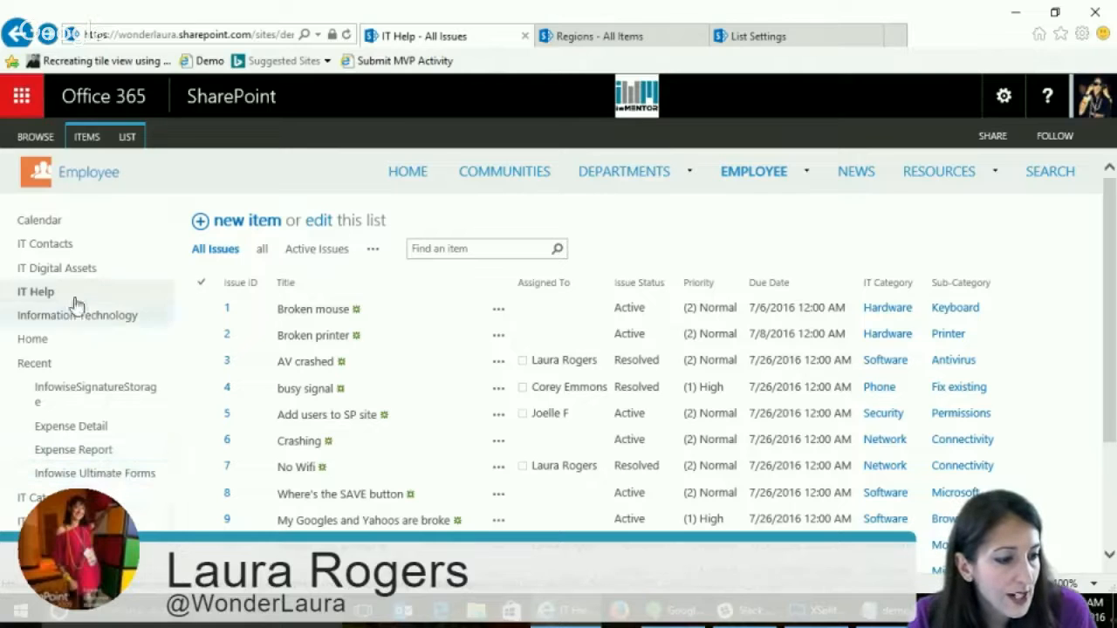
{"action": "scroll", "coordinate": [750, 375], "scroll_direction": "down", "scroll_amount": 3}
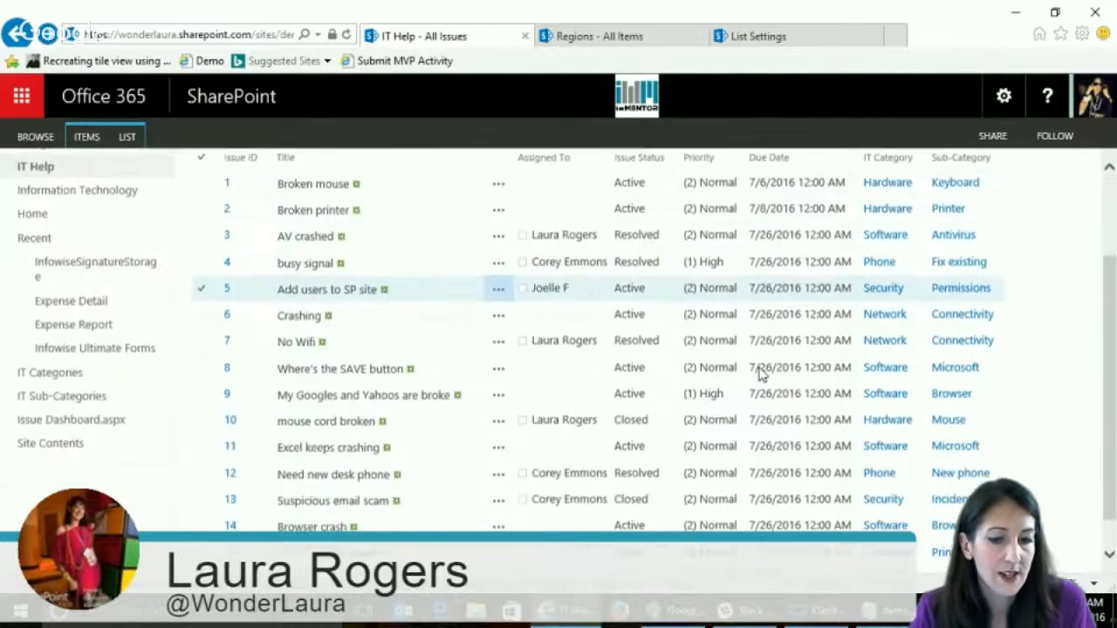
{"action": "scroll", "coordinate": [760, 374], "scroll_direction": "up", "scroll_amount": 3}
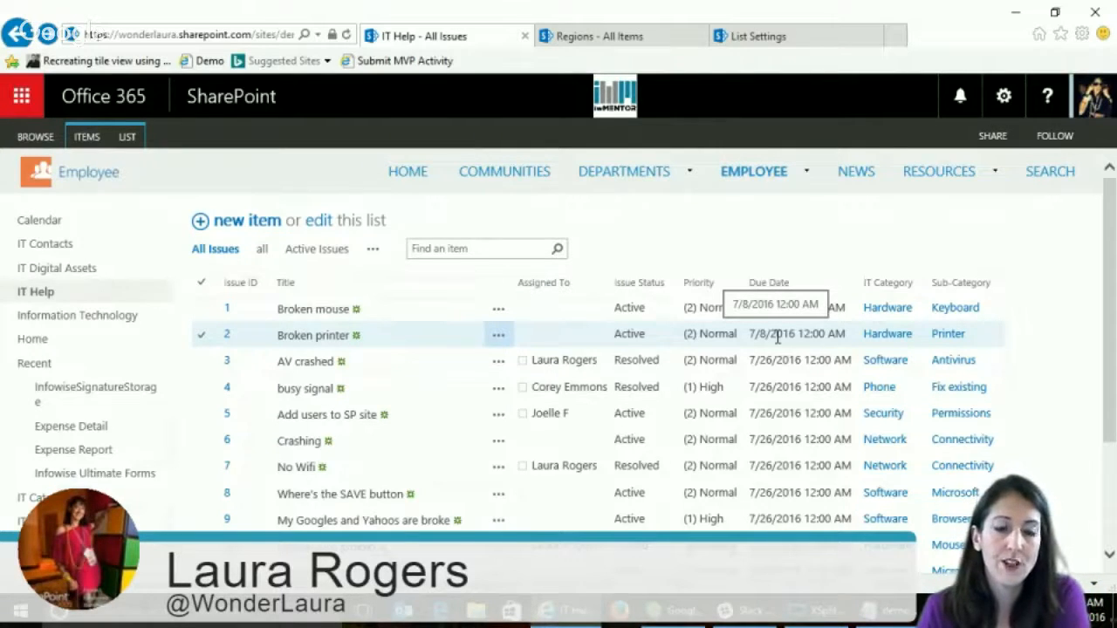
- Start a new IT Help ticket titled "Broke stuff" with IT category Software and sub-category Database
{"action": "left_click", "coordinate": [249, 225]}
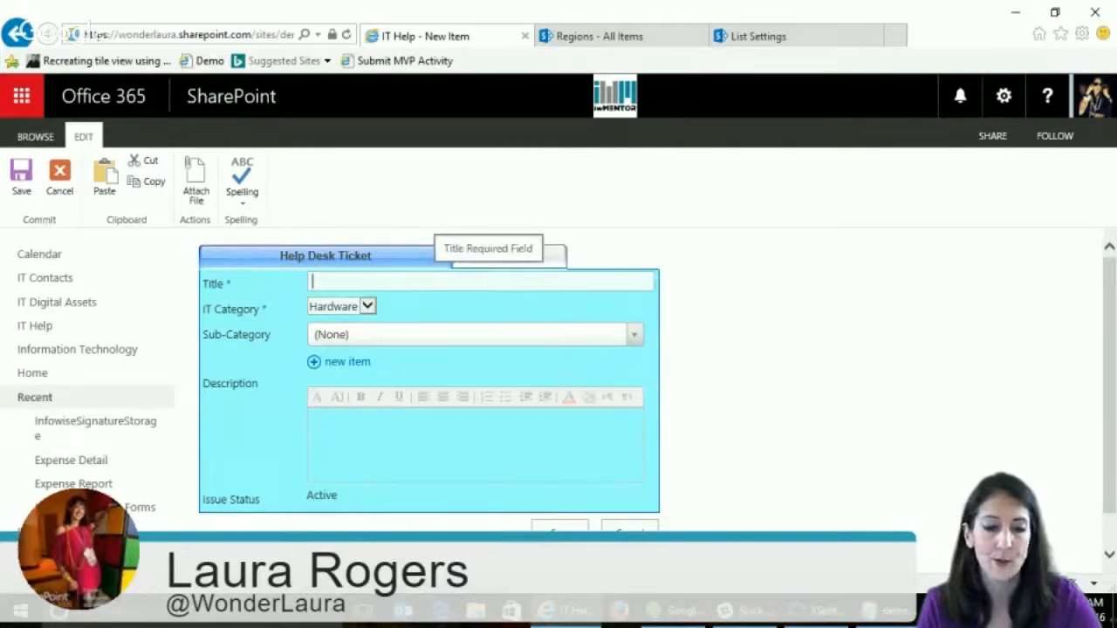
{"action": "left_click", "coordinate": [491, 280]}
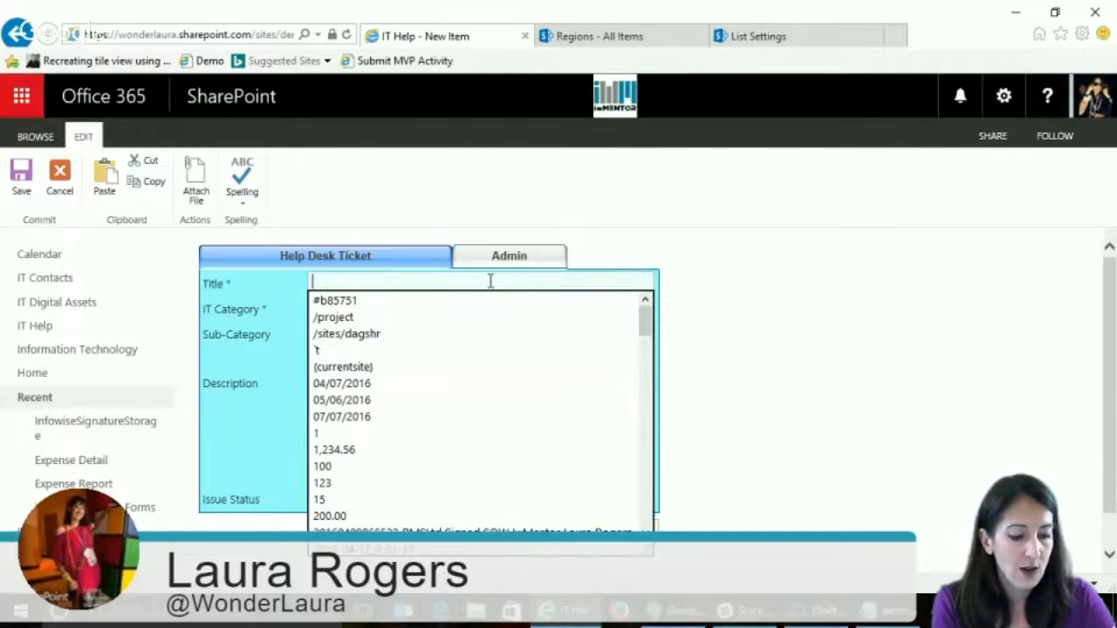
{"action": "type", "text": "Broke stuff"}
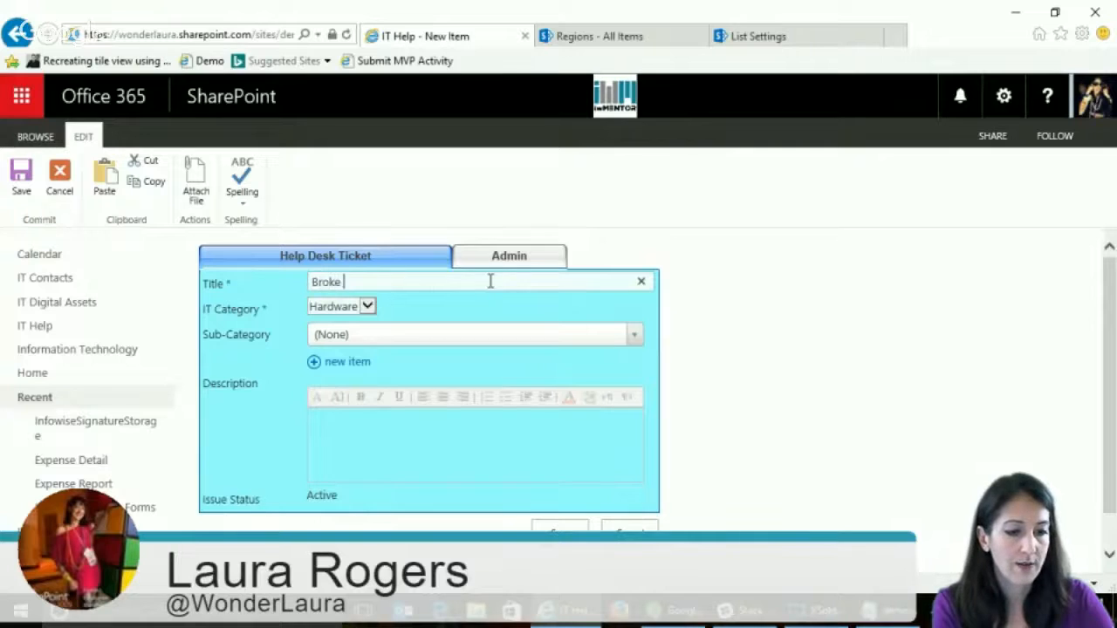
{"action": "left_click", "coordinate": [360, 306]}
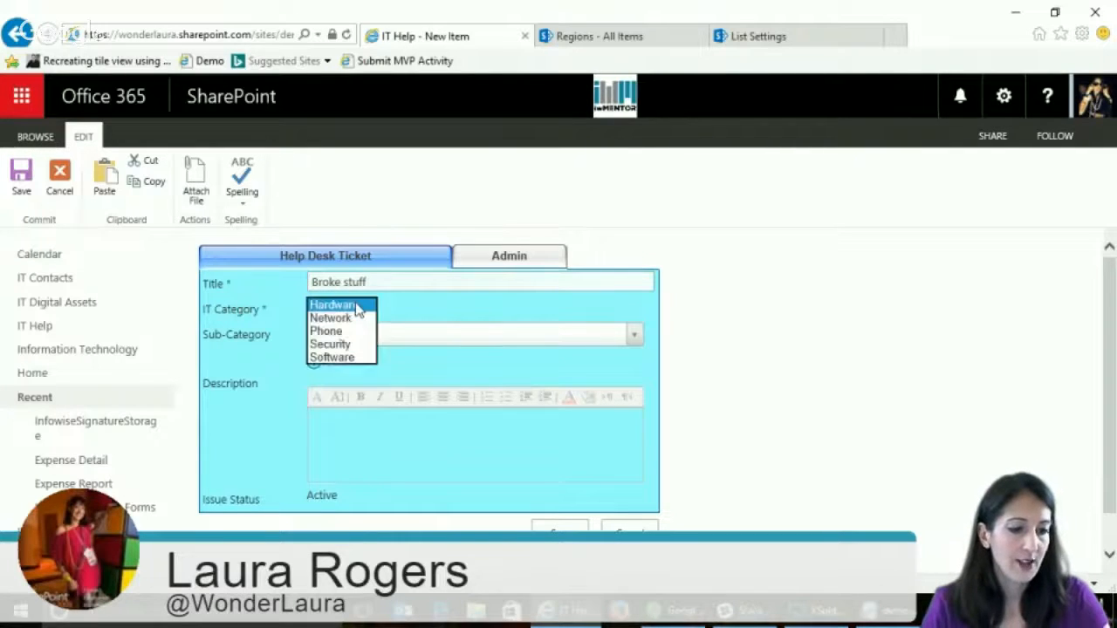
{"action": "left_click", "coordinate": [344, 357]}
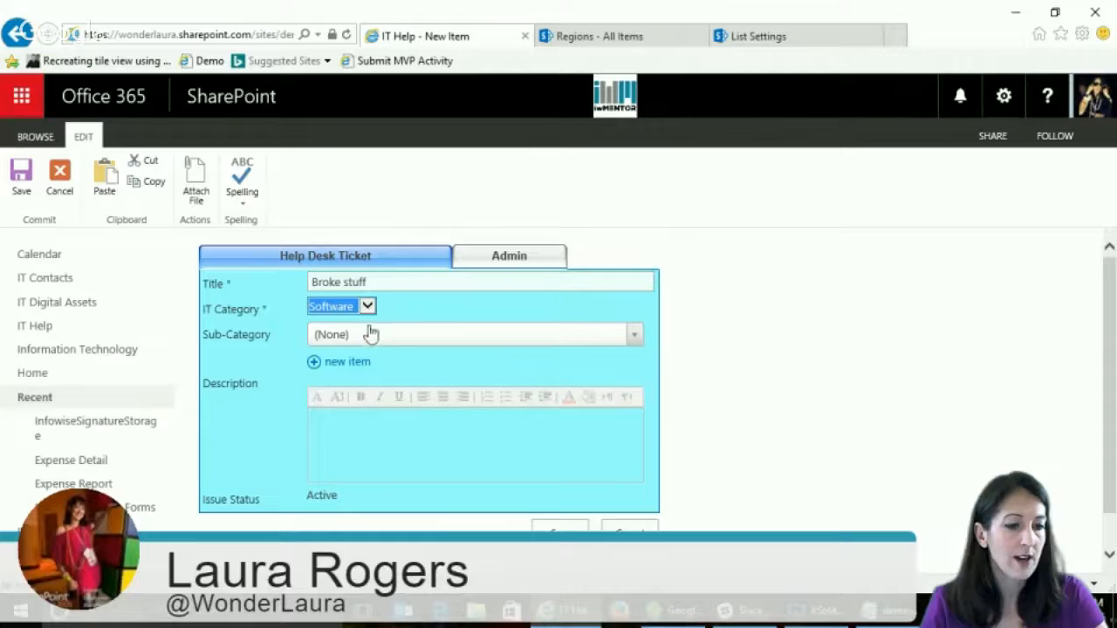
{"action": "left_click", "coordinate": [635, 334]}
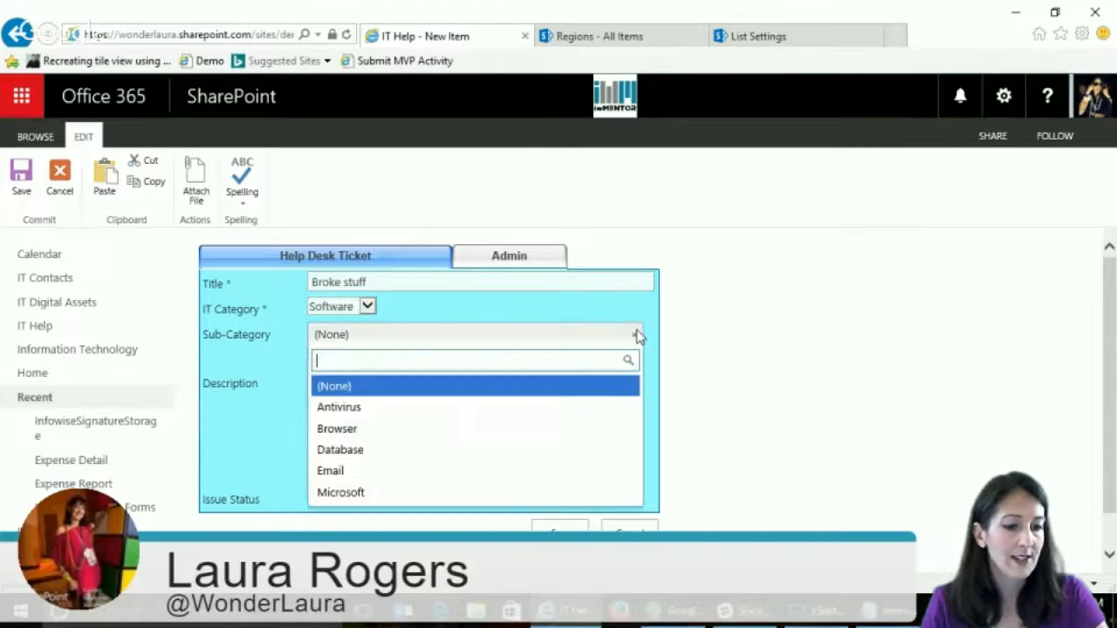
{"action": "left_click", "coordinate": [370, 450]}
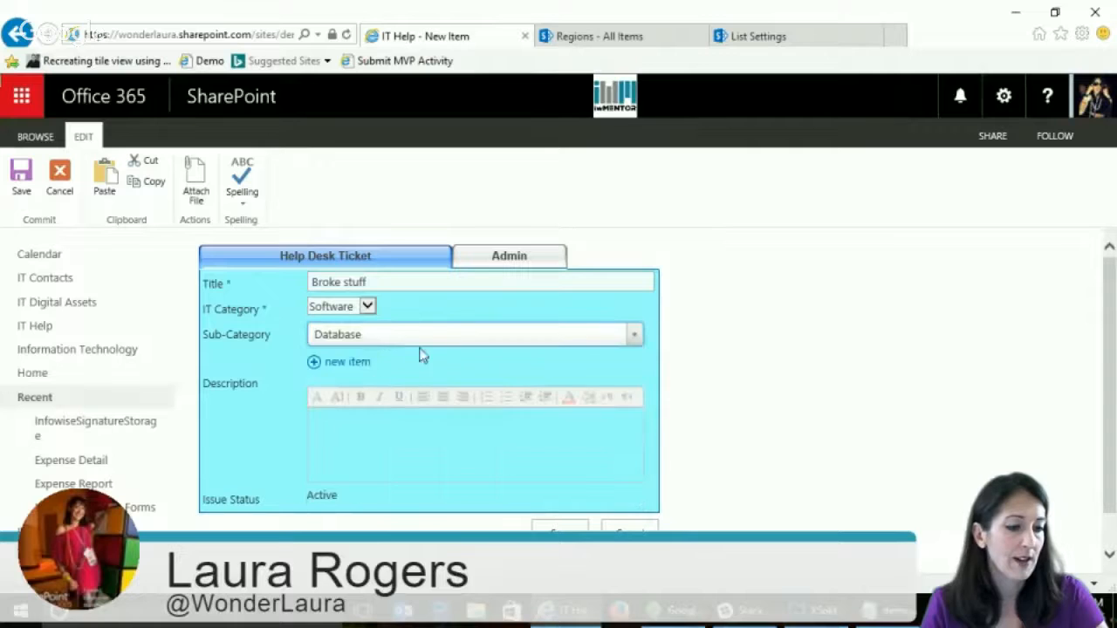
- Open the form for adding a new sub-category, view its category choices, and close it without saving
{"action": "left_click", "coordinate": [358, 365]}
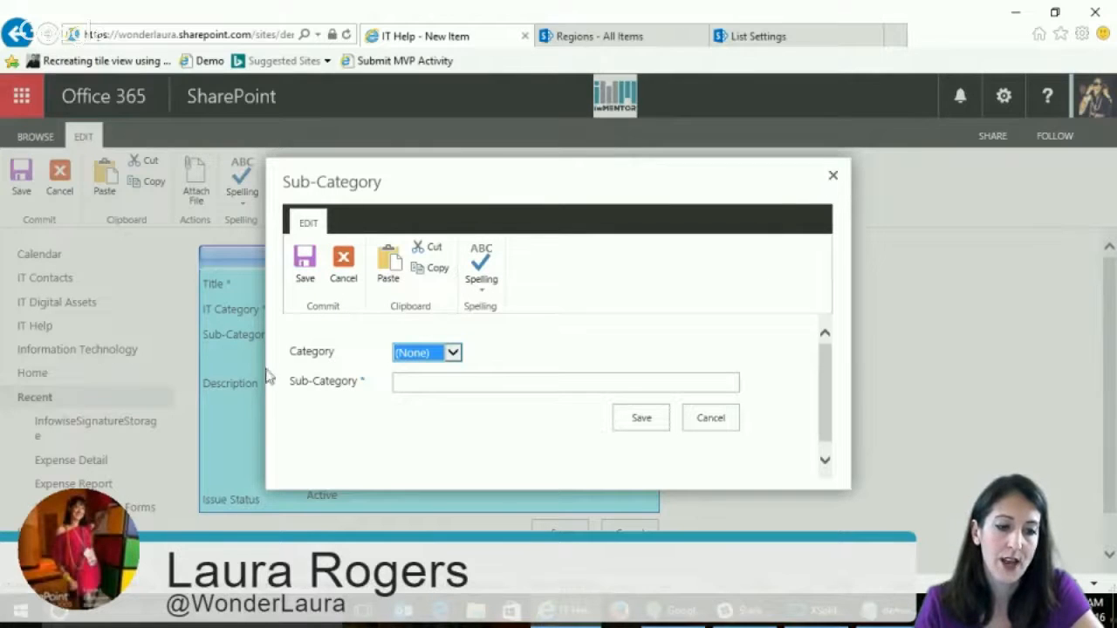
{"action": "left_click", "coordinate": [432, 352]}
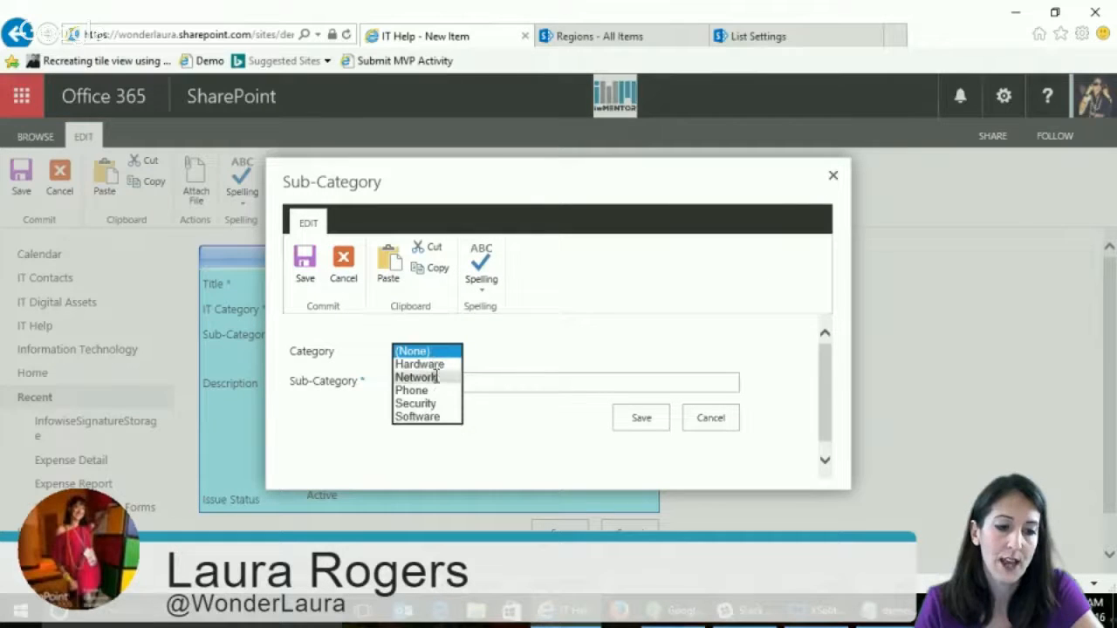
{"action": "left_click", "coordinate": [833, 177]}
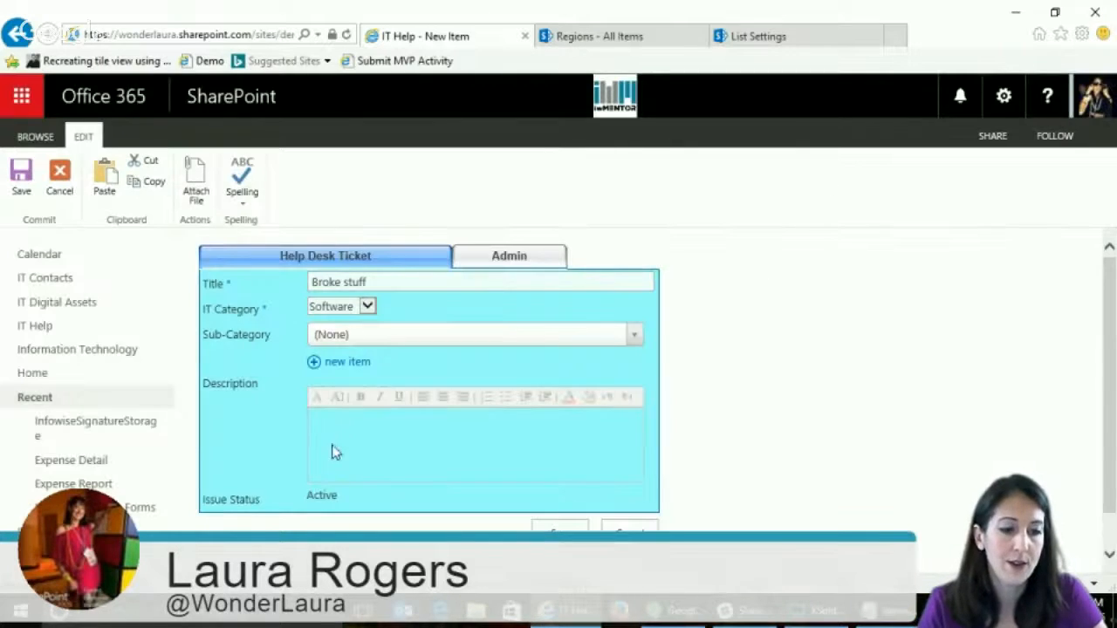
- Set the new ticket's sub-category to Database, enter the description "stuff", and save the ticket
{"action": "left_click", "coordinate": [415, 342]}
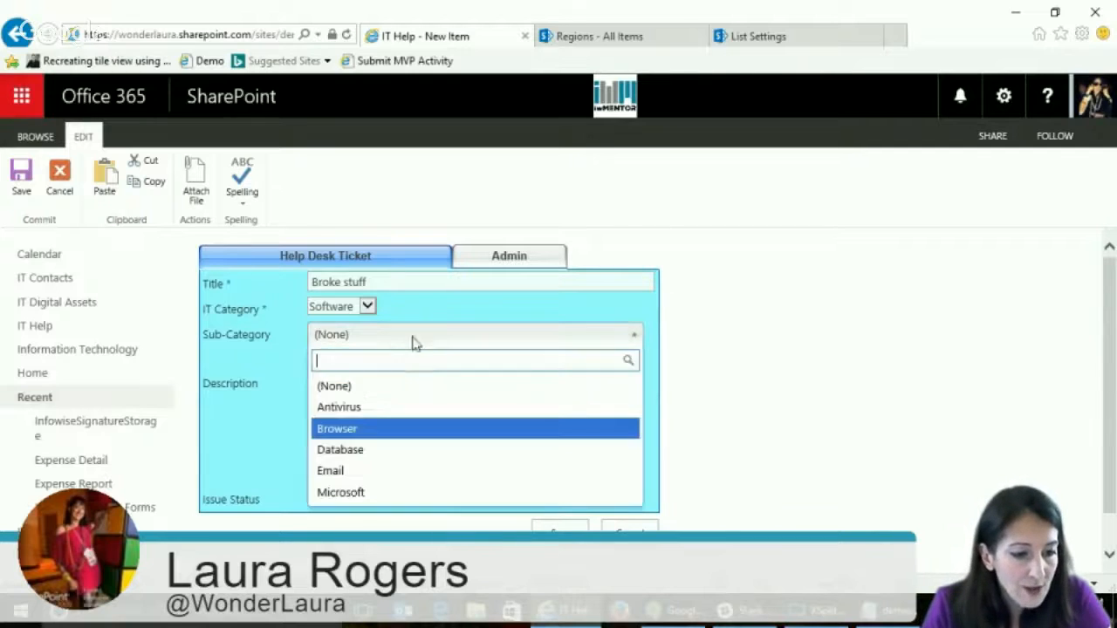
{"action": "left_click", "coordinate": [358, 451]}
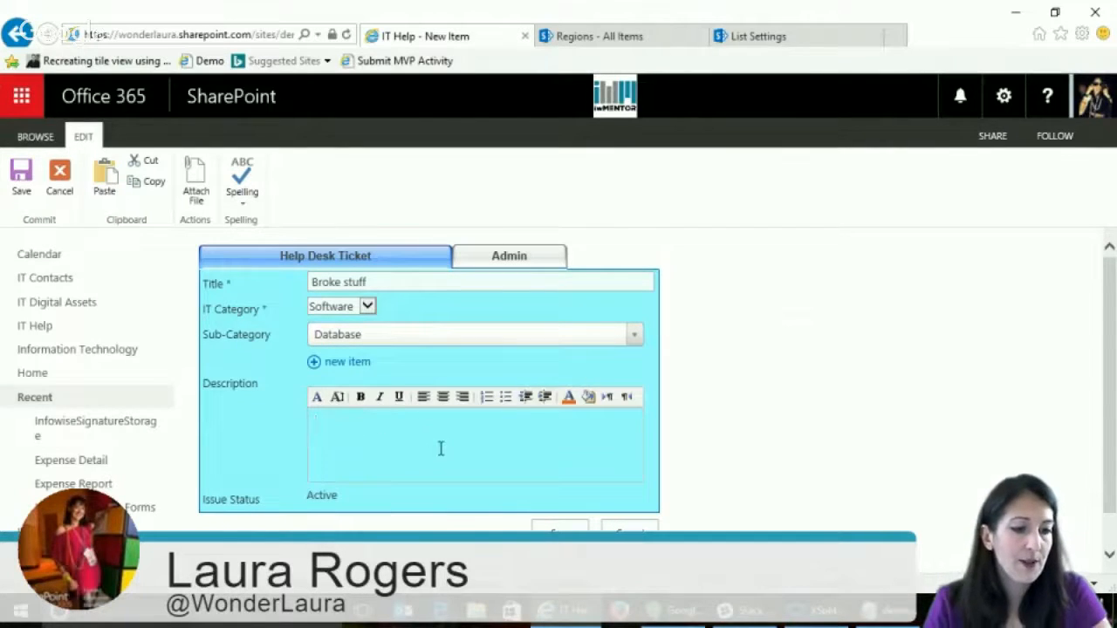
{"action": "type", "text": "stuff"}
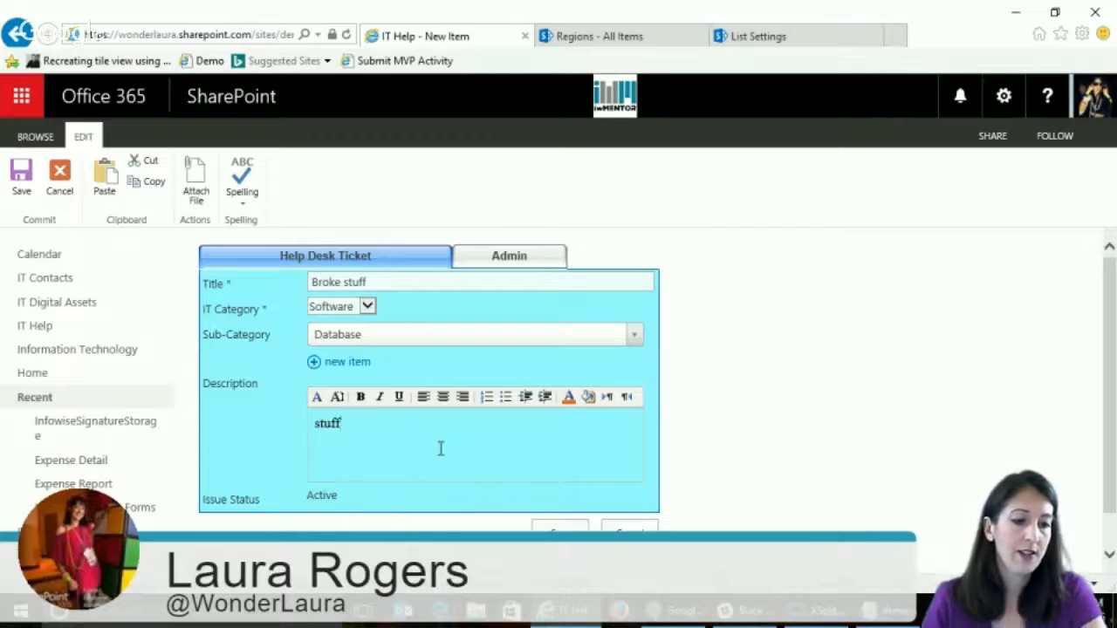
{"action": "left_click", "coordinate": [559, 528]}
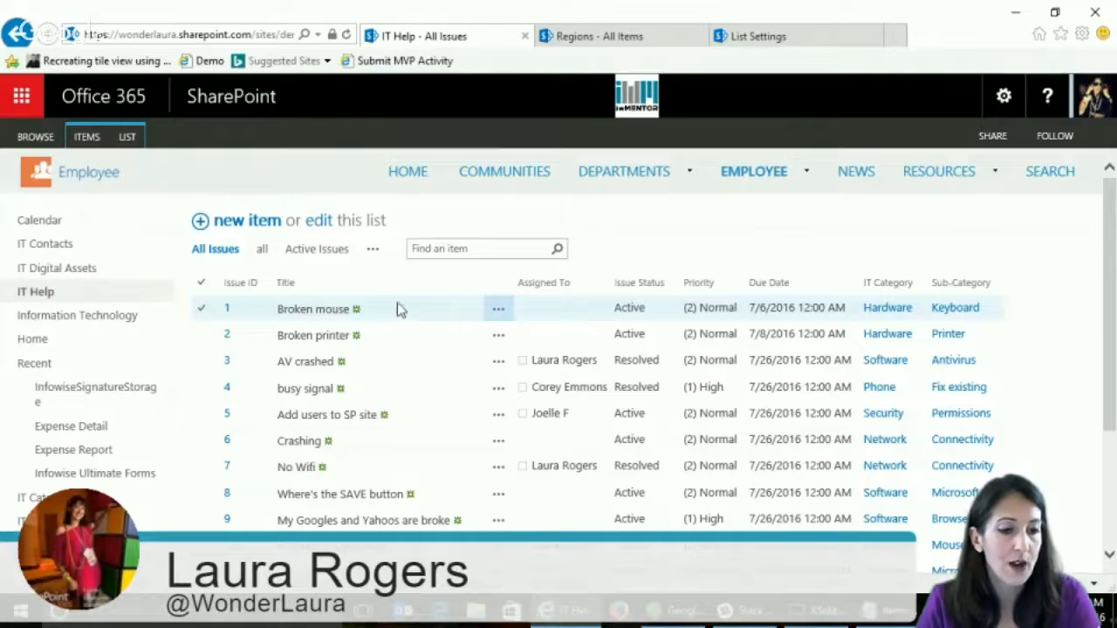
- Open the "Broke stuff" ticket from the issues list for editing and set its sub-category to Database
{"action": "left_click", "coordinate": [498, 311]}
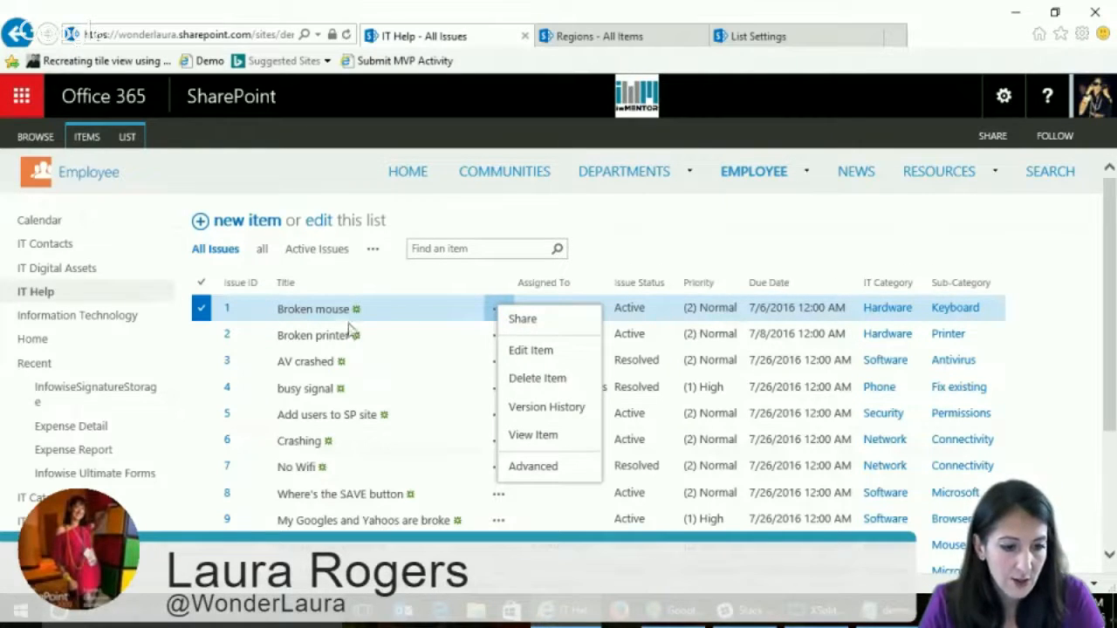
{"action": "left_click", "coordinate": [1097, 327]}
{"action": "left_click_drag", "start_coordinate": [1108, 328], "coordinate": [1108, 441]}
{"action": "left_click", "coordinate": [499, 410]}
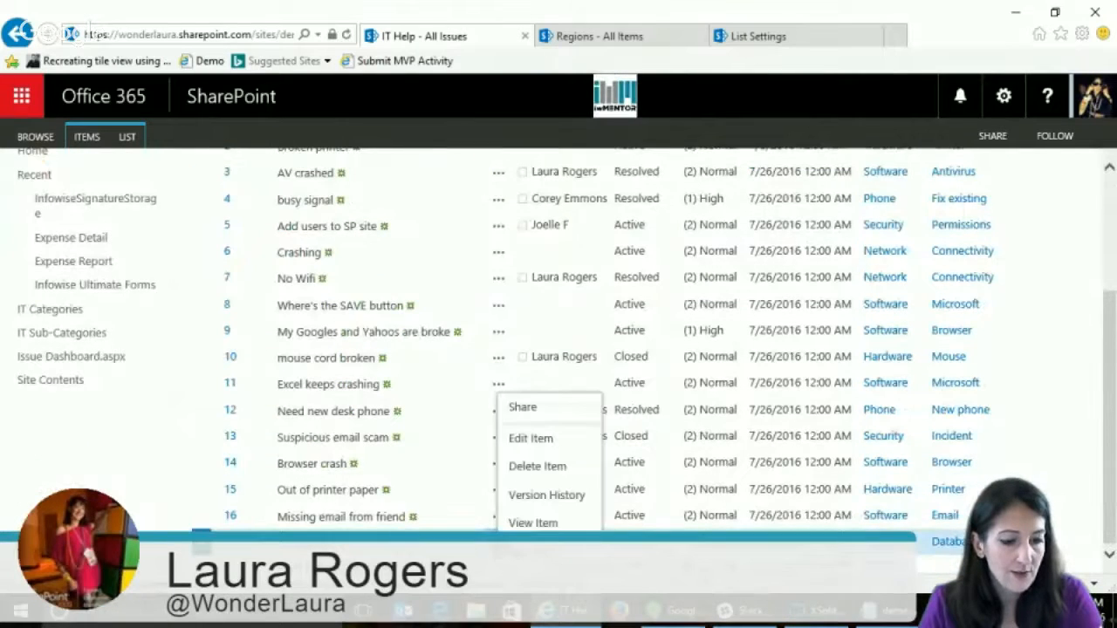
{"action": "left_click", "coordinate": [553, 439]}
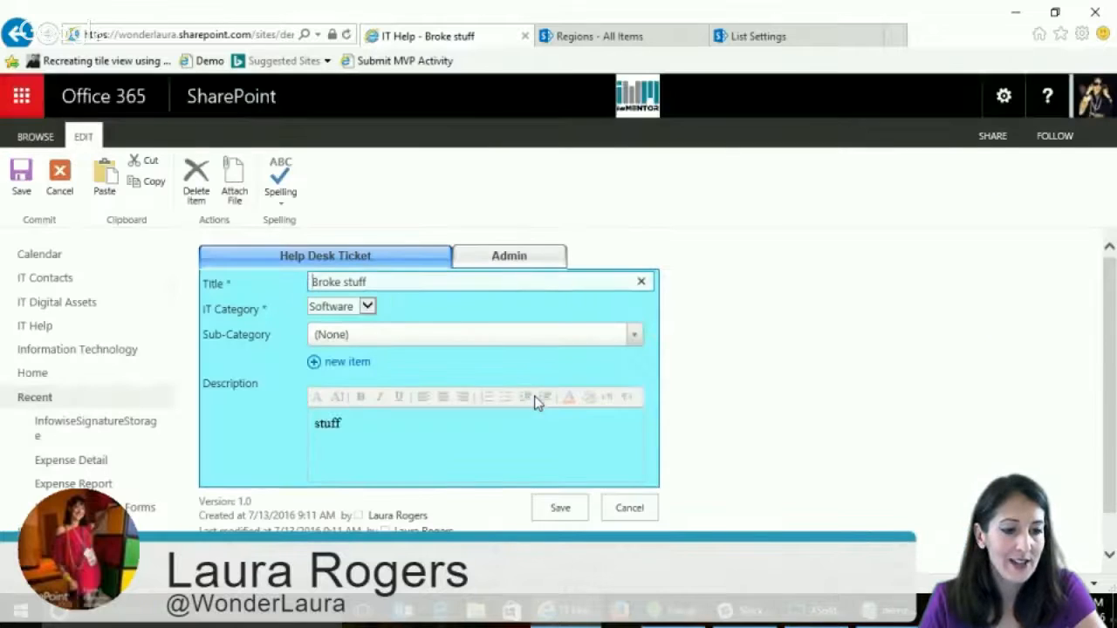
{"action": "left_click", "coordinate": [350, 338]}
{"action": "left_click", "coordinate": [359, 451]}
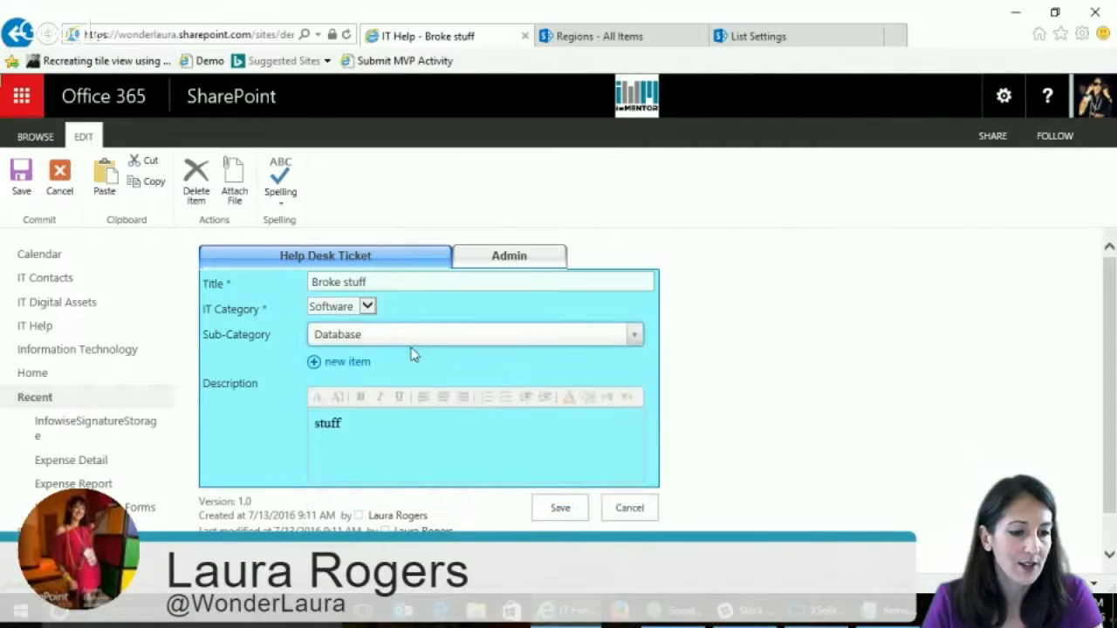
- Assign the ticket to a help desk staff member in the form's Admin section
{"action": "left_click", "coordinate": [501, 264]}
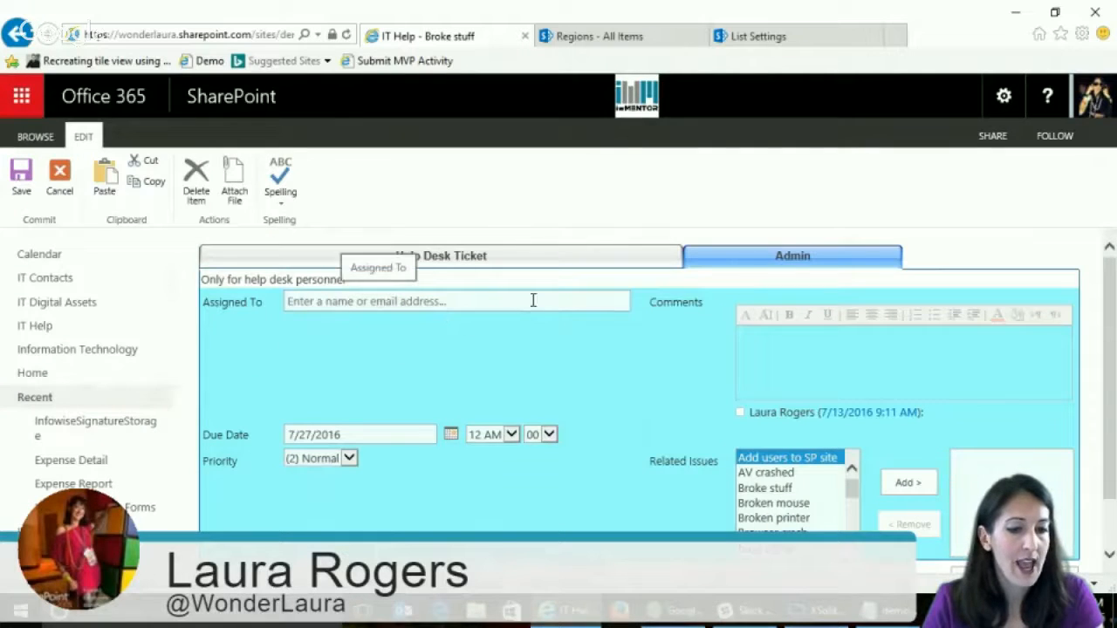
{"action": "left_click", "coordinate": [472, 303]}
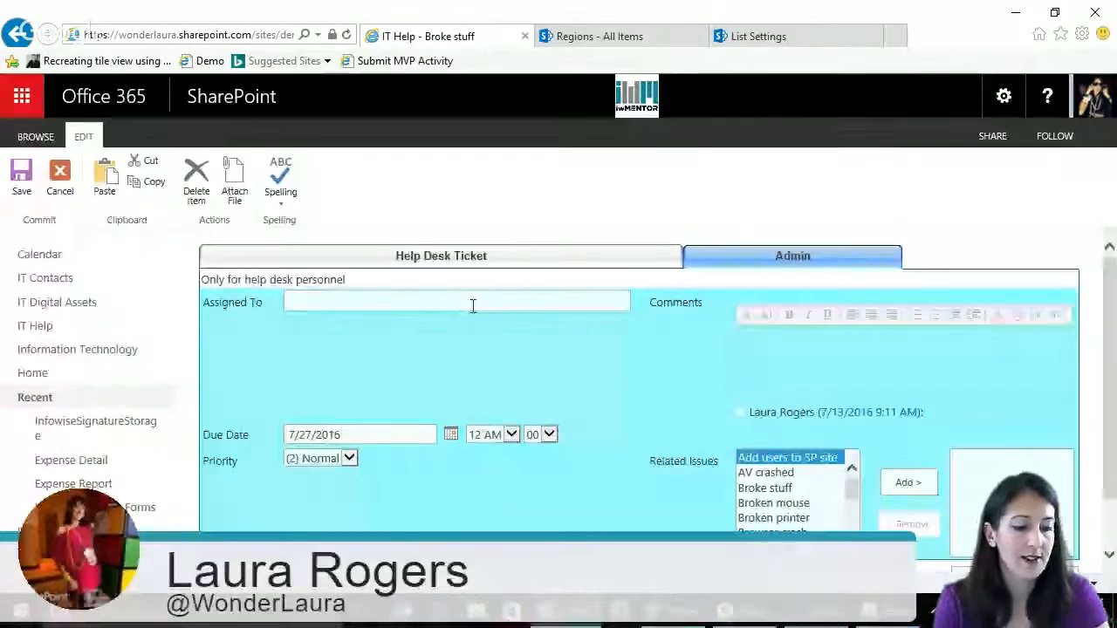
{"action": "type", "text": "c"}
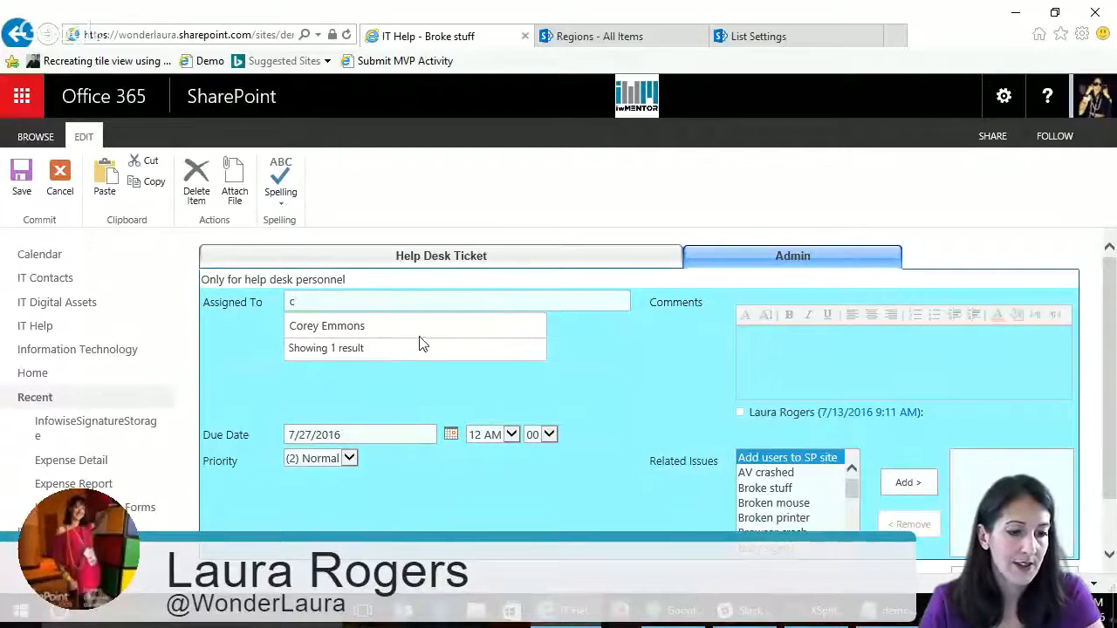
{"action": "left_click", "coordinate": [380, 330]}
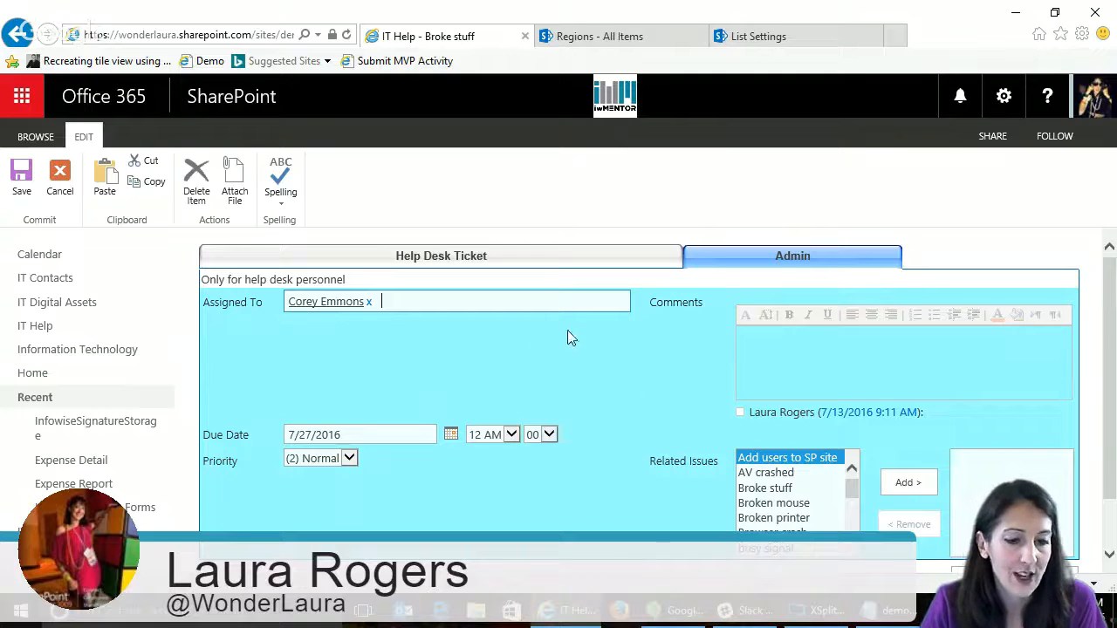
- Enter the comment "this guy is an idiot" on the ticket
{"action": "left_click", "coordinate": [796, 337]}
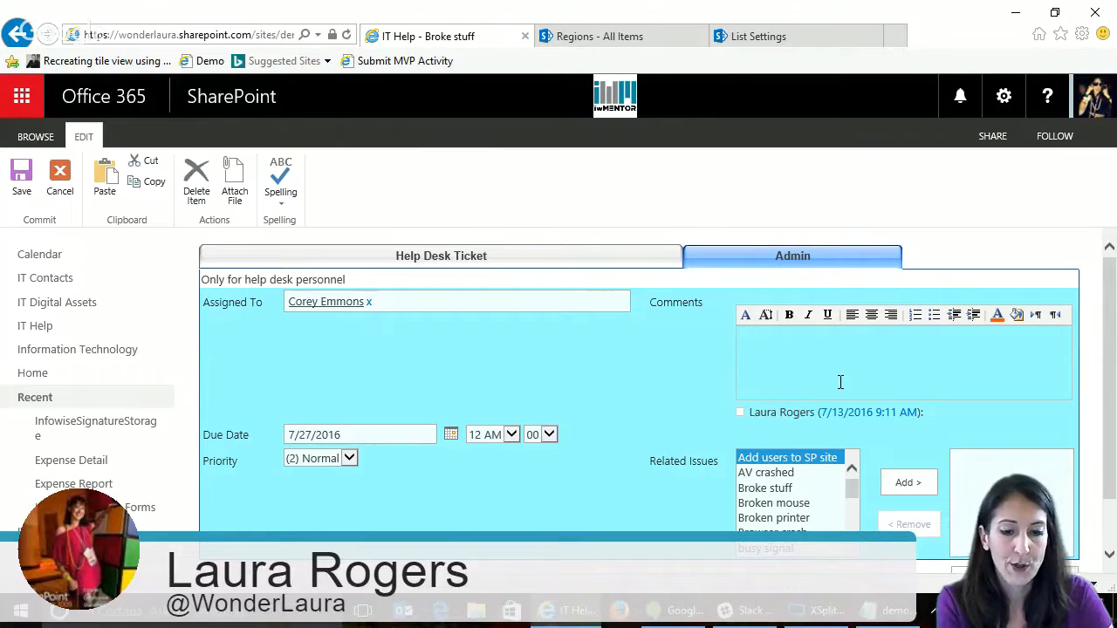
{"action": "type", "text": "this guys is an"}
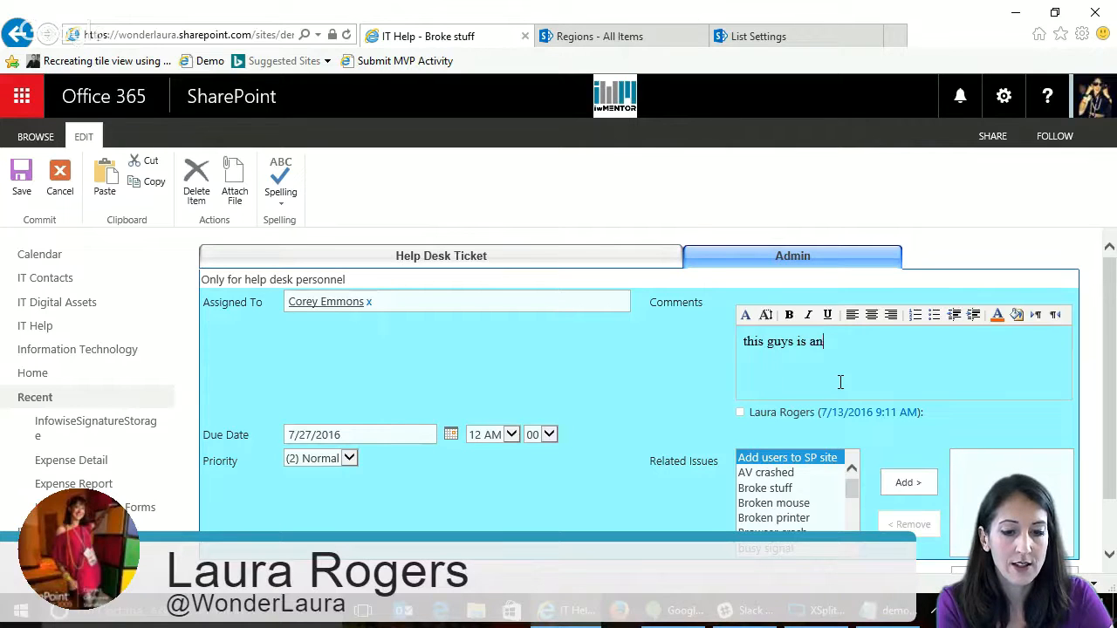
{"action": "key", "text": "BackSpace"}
{"action": "key", "text": "BackSpace"}
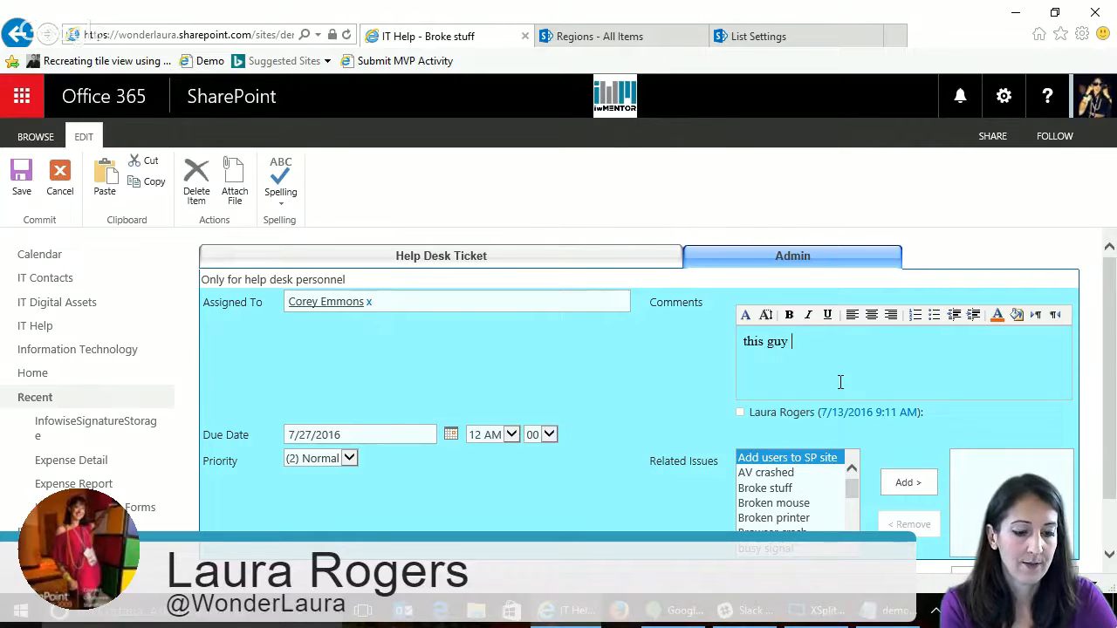
{"action": "type", "text": "is an idiot"}
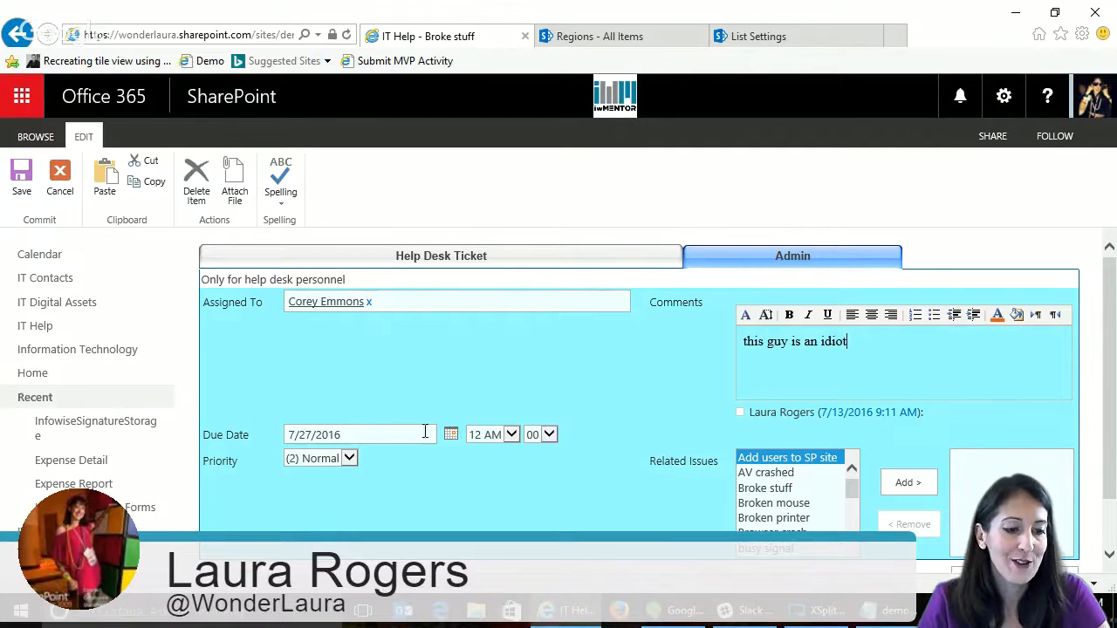
- Set the ticket's priority to (3) Low and save the ticket
{"action": "left_click", "coordinate": [331, 466]}
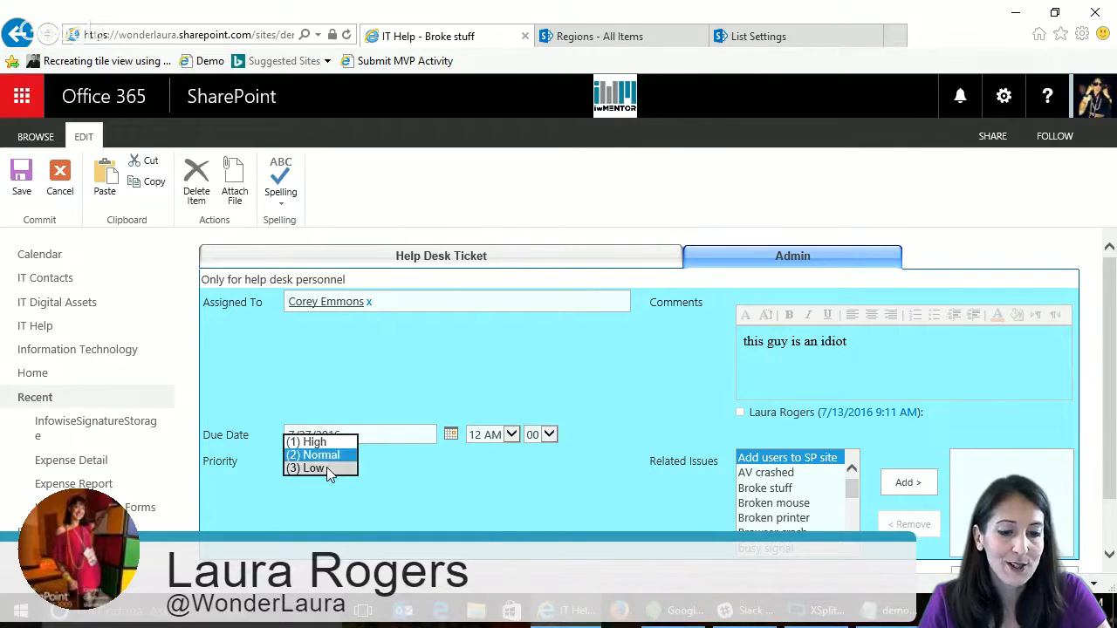
{"action": "left_click", "coordinate": [326, 467]}
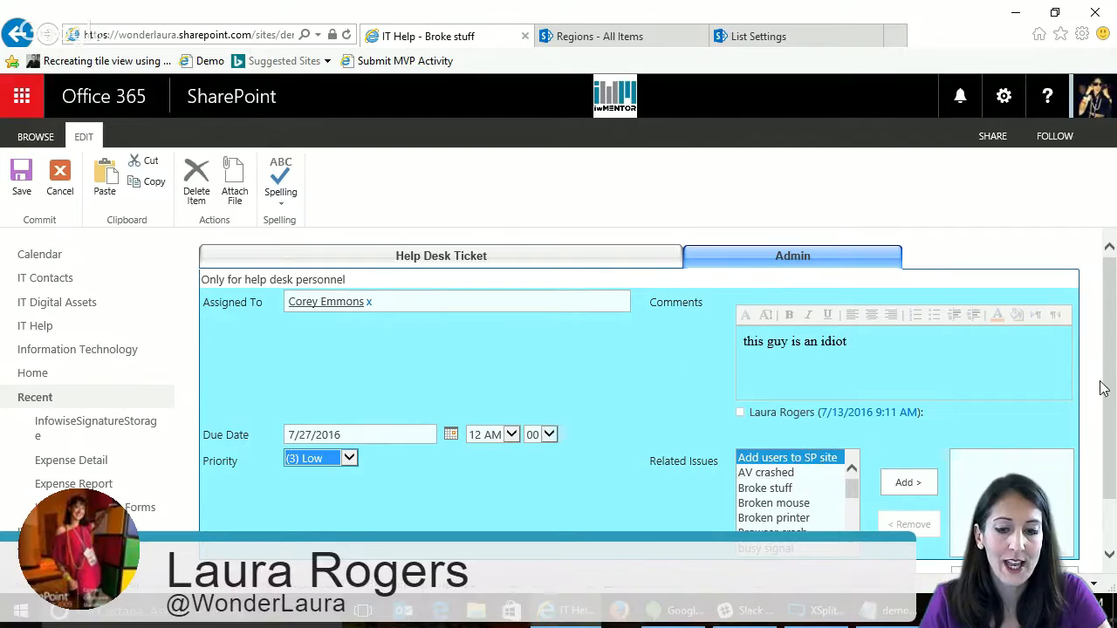
{"action": "left_click_drag", "start_coordinate": [1110, 388], "coordinate": [1109, 447]}
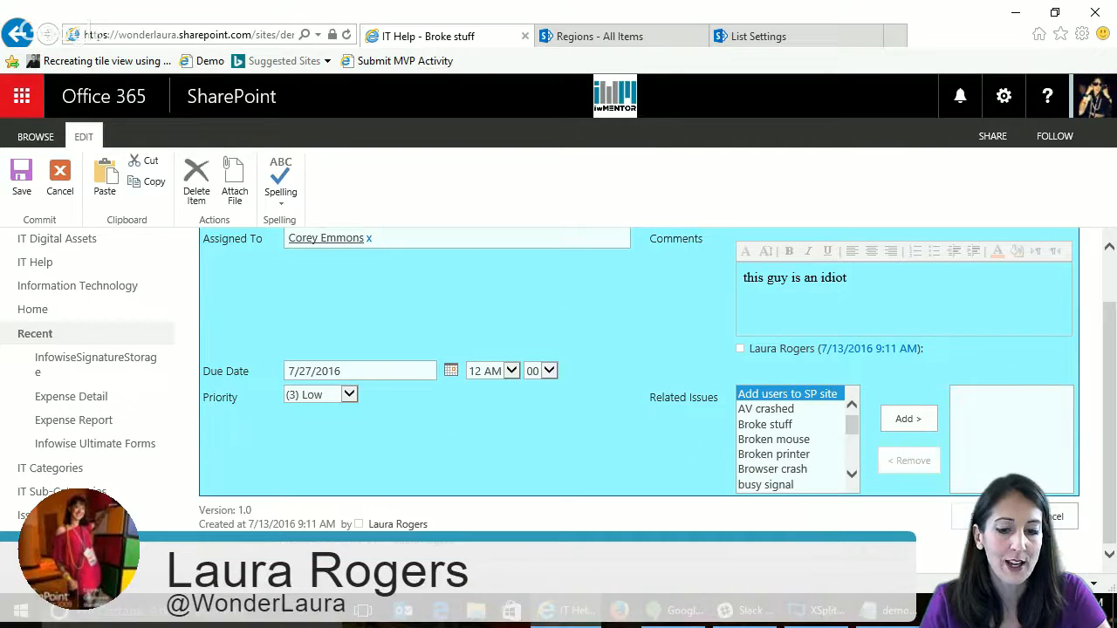
{"action": "left_click", "coordinate": [981, 517]}
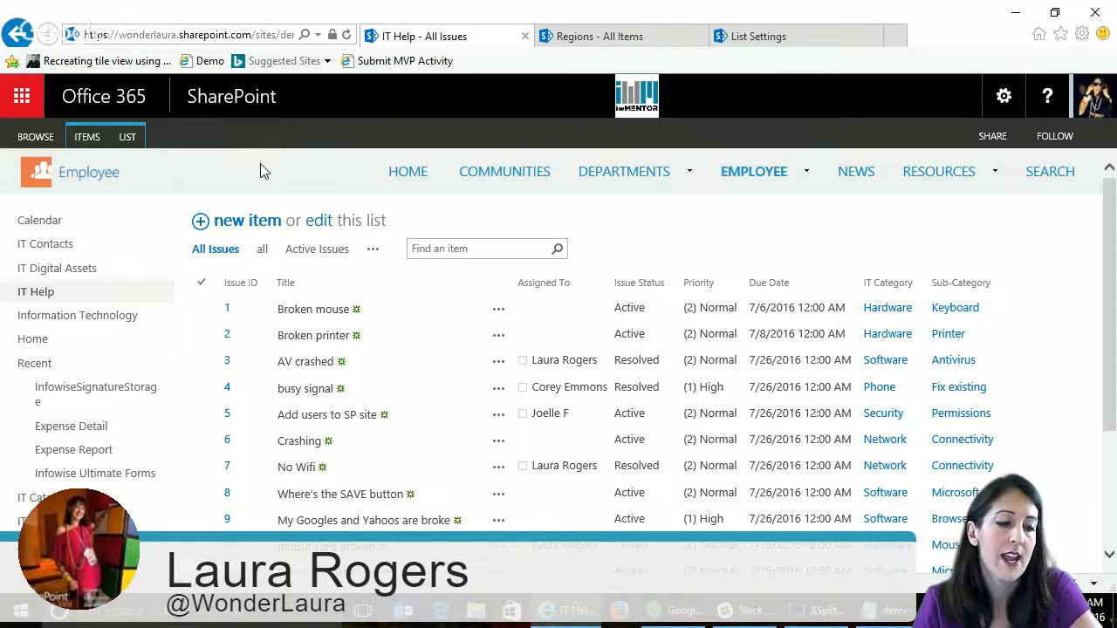
- Go to the IT Sub-Categories list, view the Mouse item's edit form, and close it without saving
{"action": "left_click", "coordinate": [130, 137]}
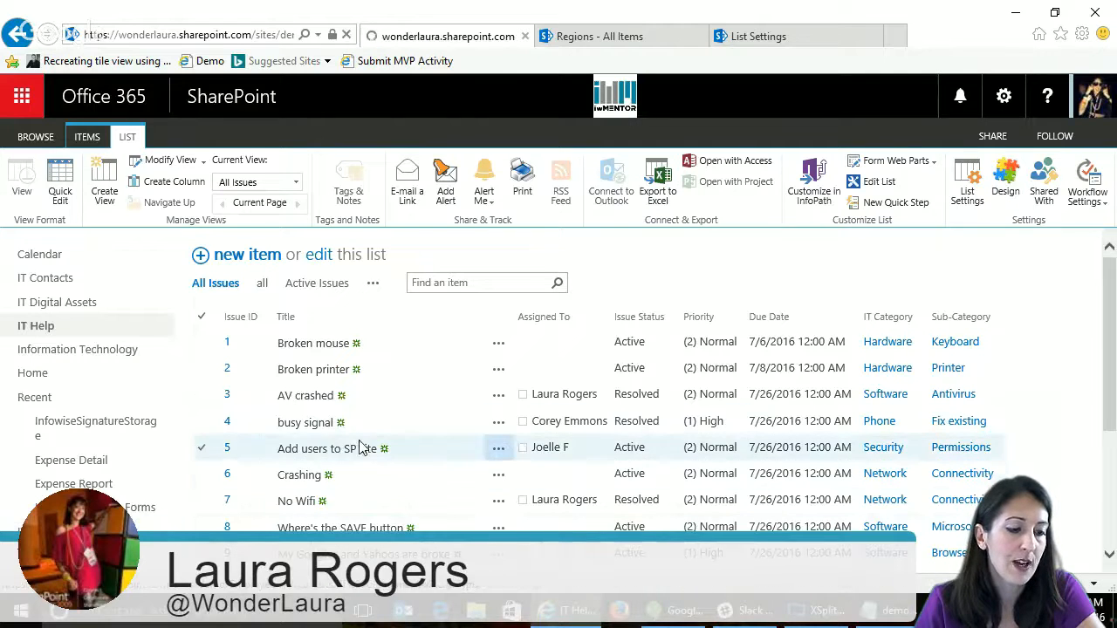
{"action": "left_click", "coordinate": [642, 365]}
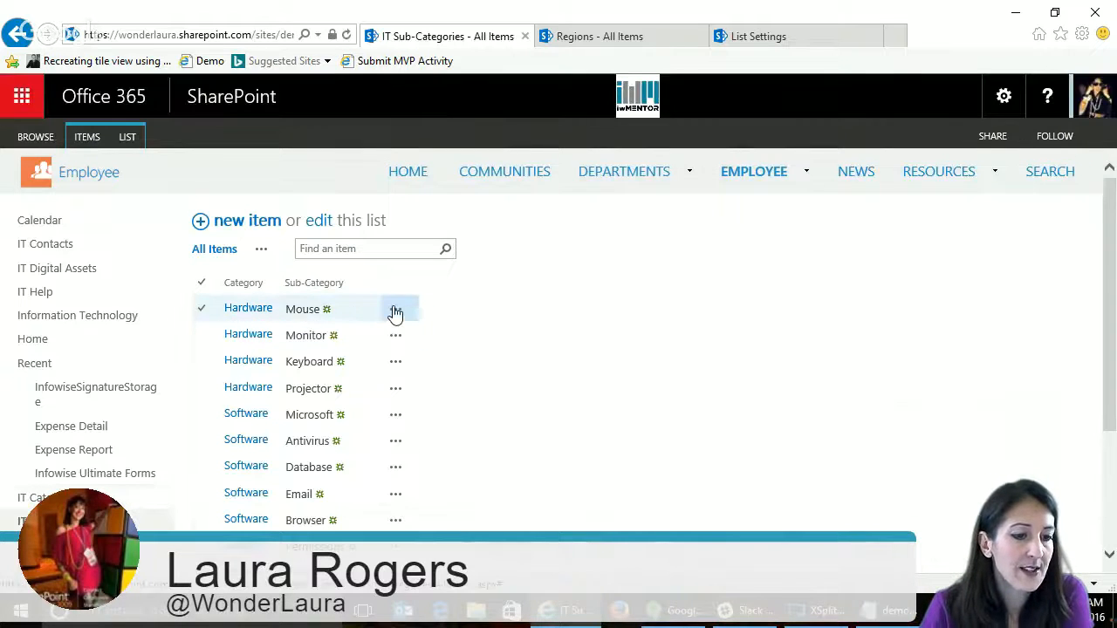
{"action": "left_click", "coordinate": [394, 309]}
{"action": "left_click", "coordinate": [434, 350]}
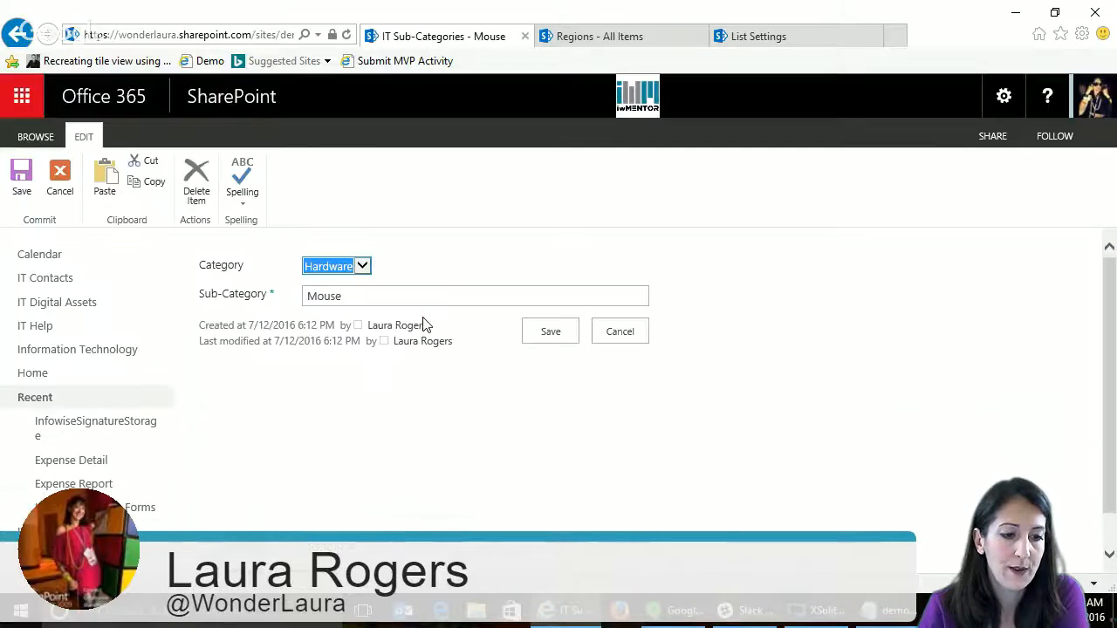
{"action": "left_click", "coordinate": [620, 333]}
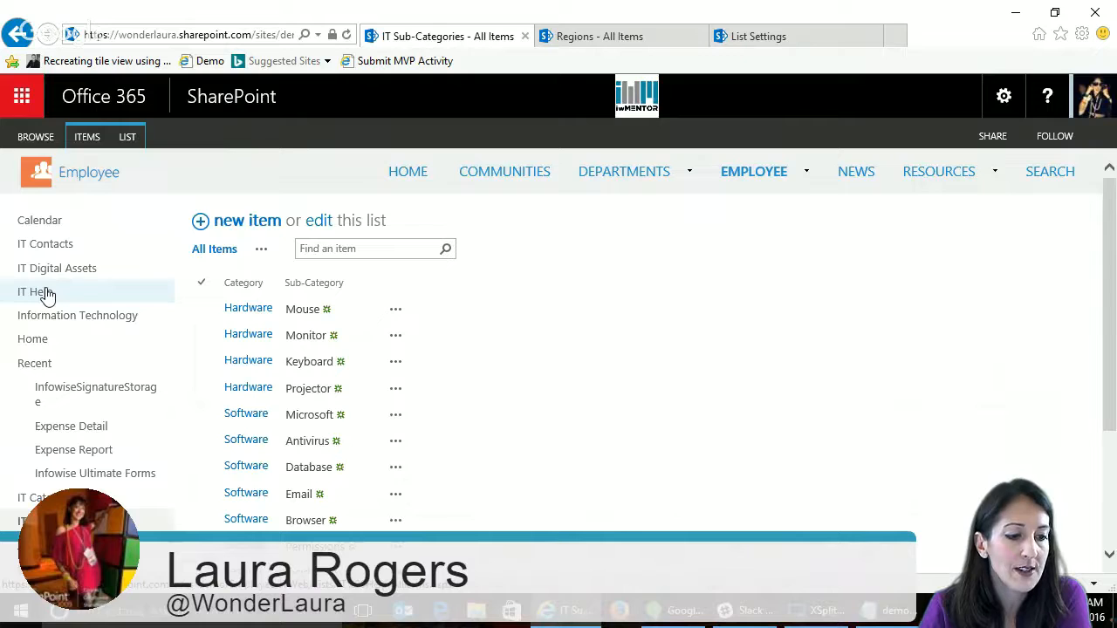
- Open Infowise Ultimate Forms, select the IT Help list, and open its tabs and tab permissions settings
{"action": "left_click", "coordinate": [96, 476]}
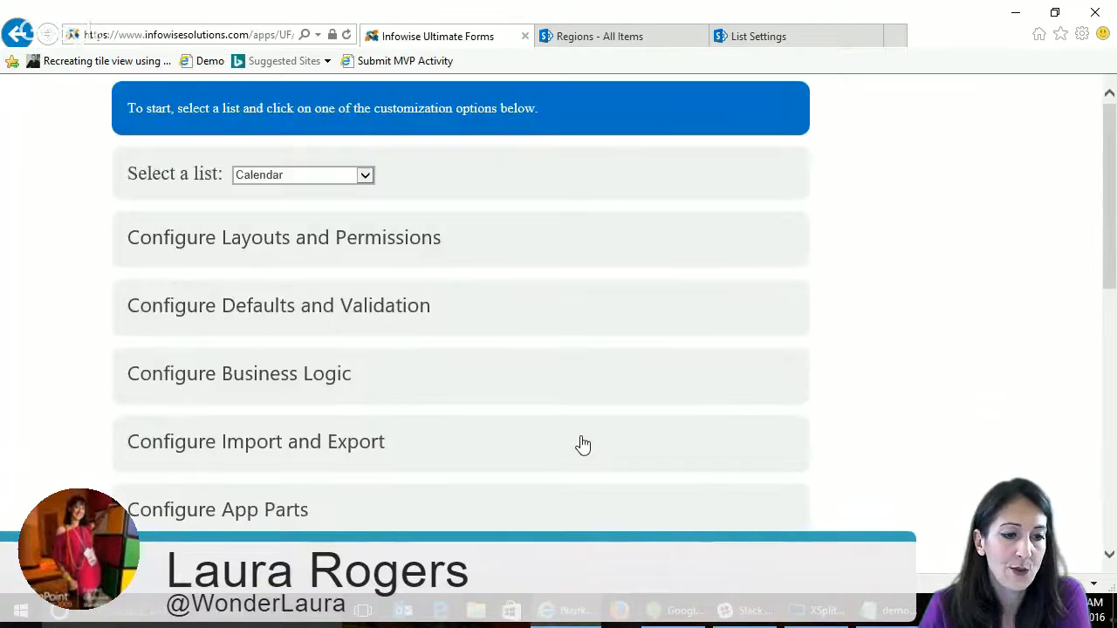
{"action": "left_click", "coordinate": [331, 288]}
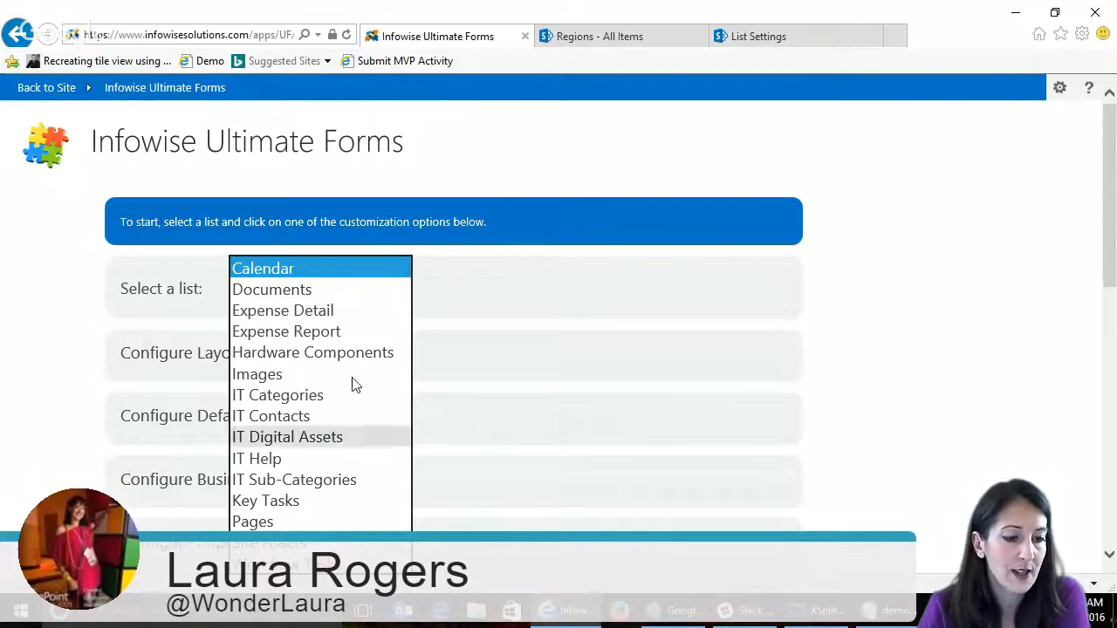
{"action": "left_click", "coordinate": [301, 460]}
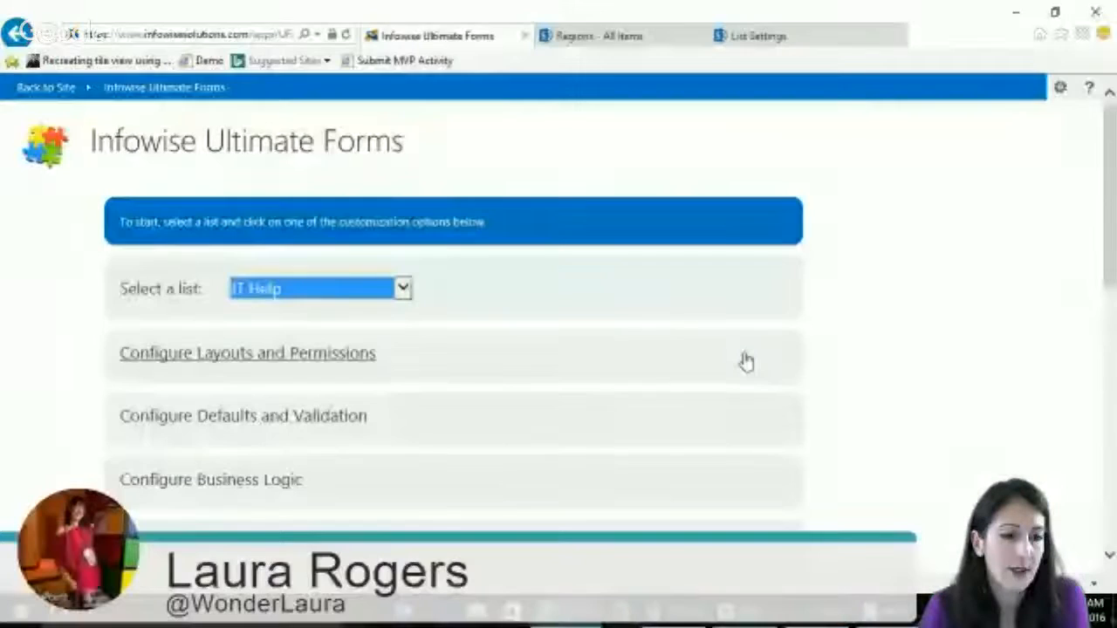
{"action": "left_click", "coordinate": [375, 371]}
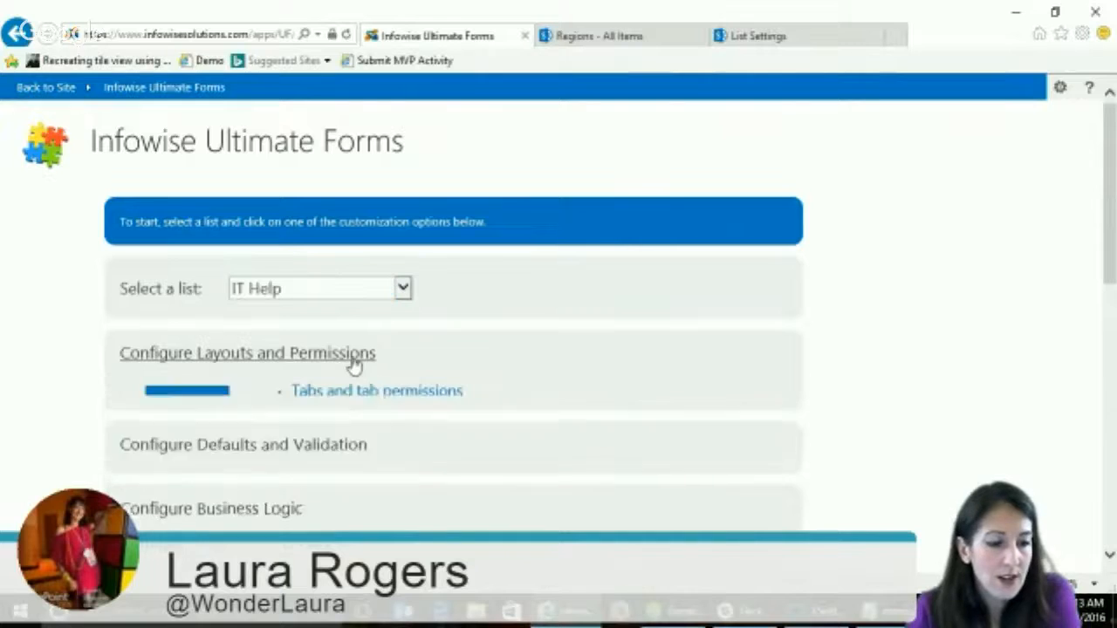
{"action": "left_click", "coordinate": [392, 397]}
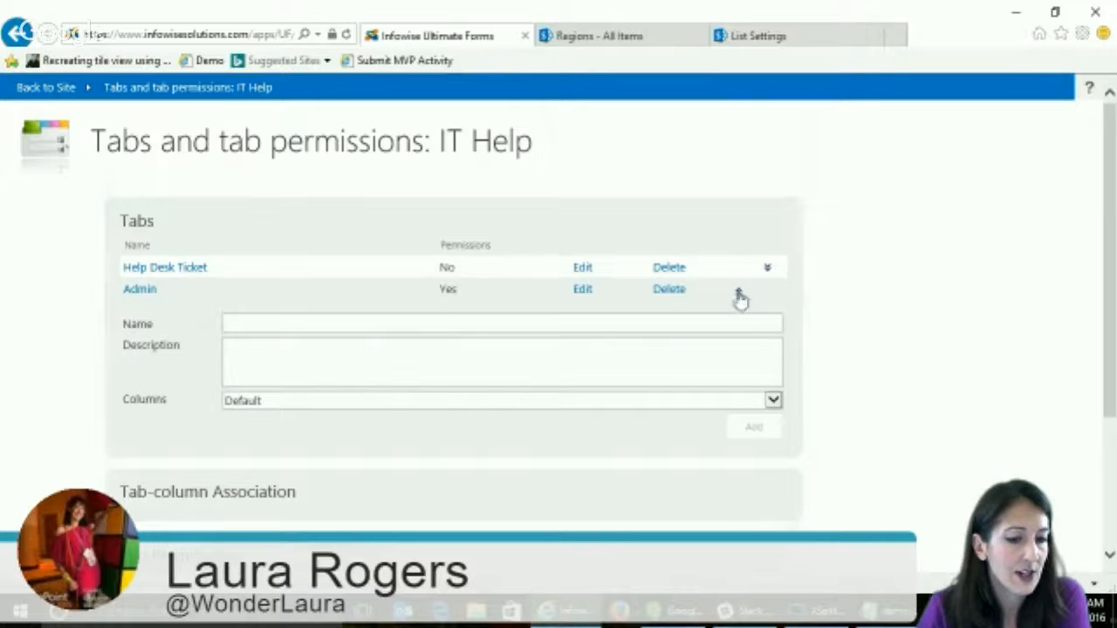
- Open the Help Desk Ticket tab's name for editing and examine the tab-column association of the IT Help form
{"action": "left_click", "coordinate": [581, 268]}
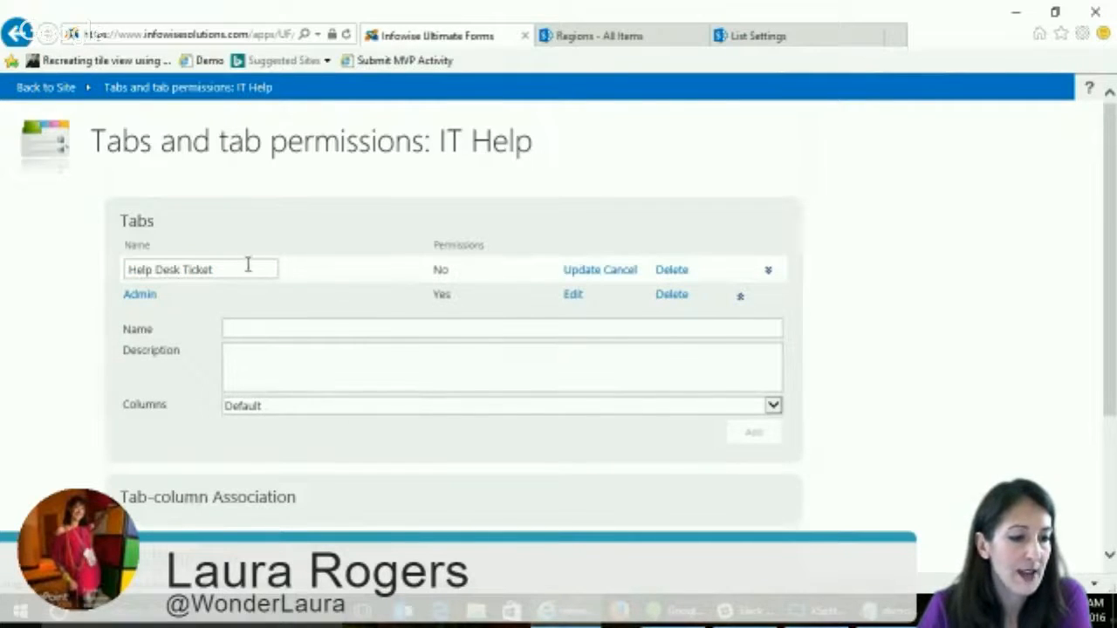
{"action": "left_click_drag", "start_coordinate": [1112, 231], "coordinate": [1112, 242]}
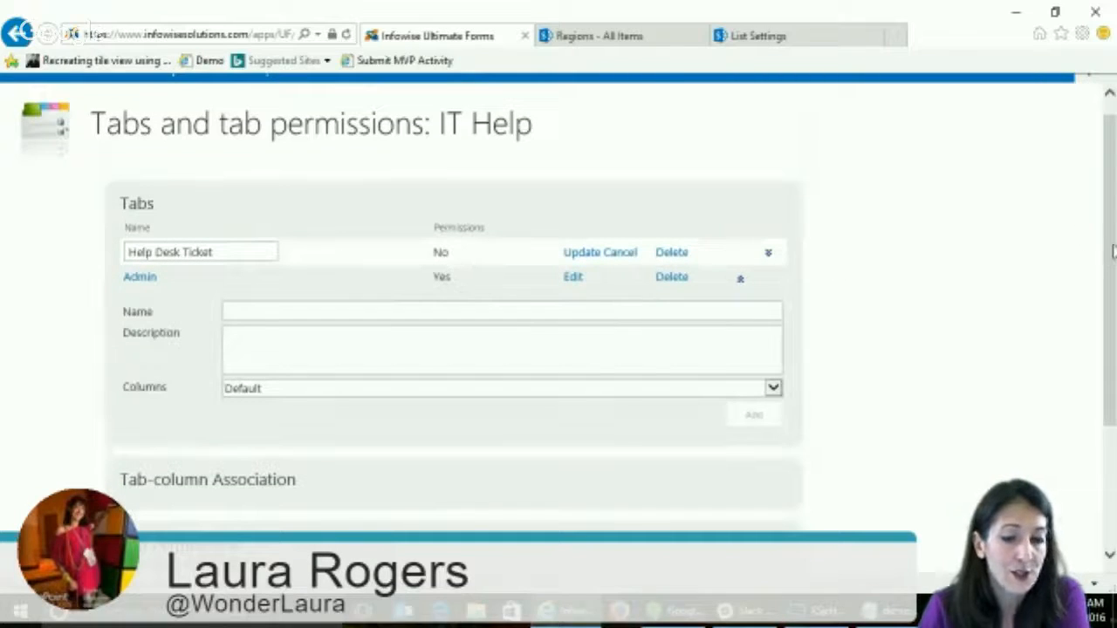
{"action": "scroll", "coordinate": [1112, 244], "scroll_direction": "down", "scroll_amount": 3}
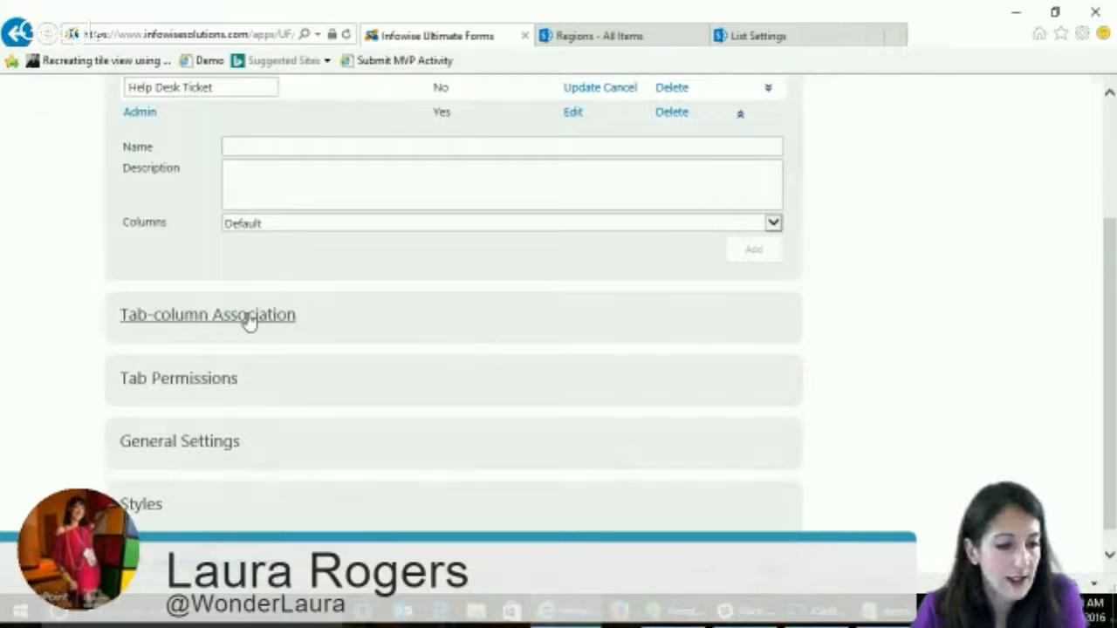
{"action": "left_click", "coordinate": [233, 321]}
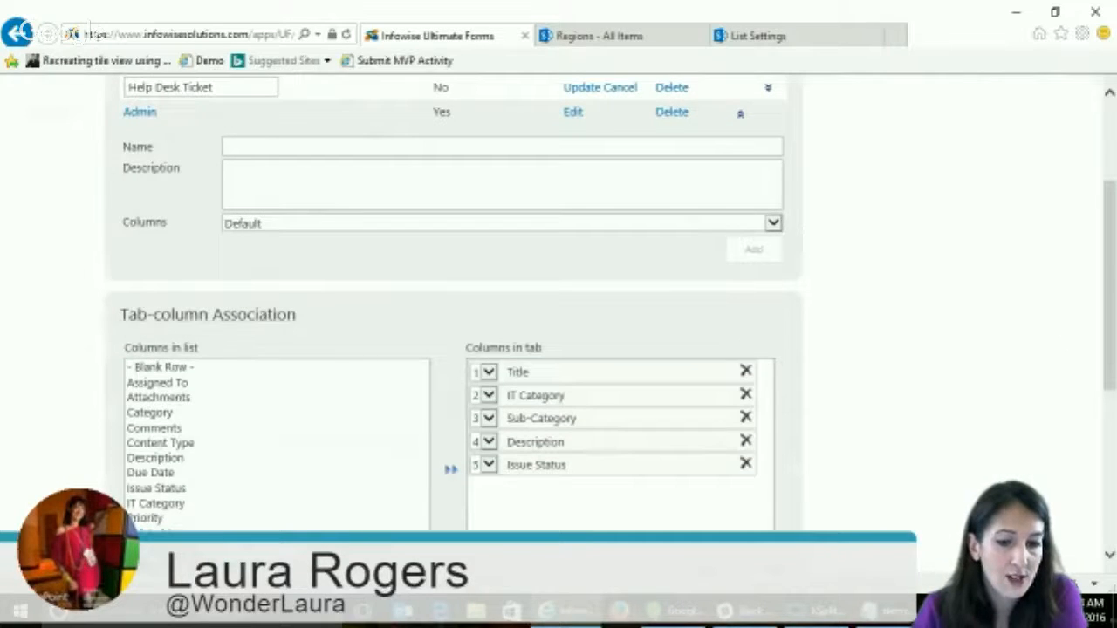
{"action": "scroll", "coordinate": [1112, 255], "scroll_direction": "down", "scroll_amount": 2}
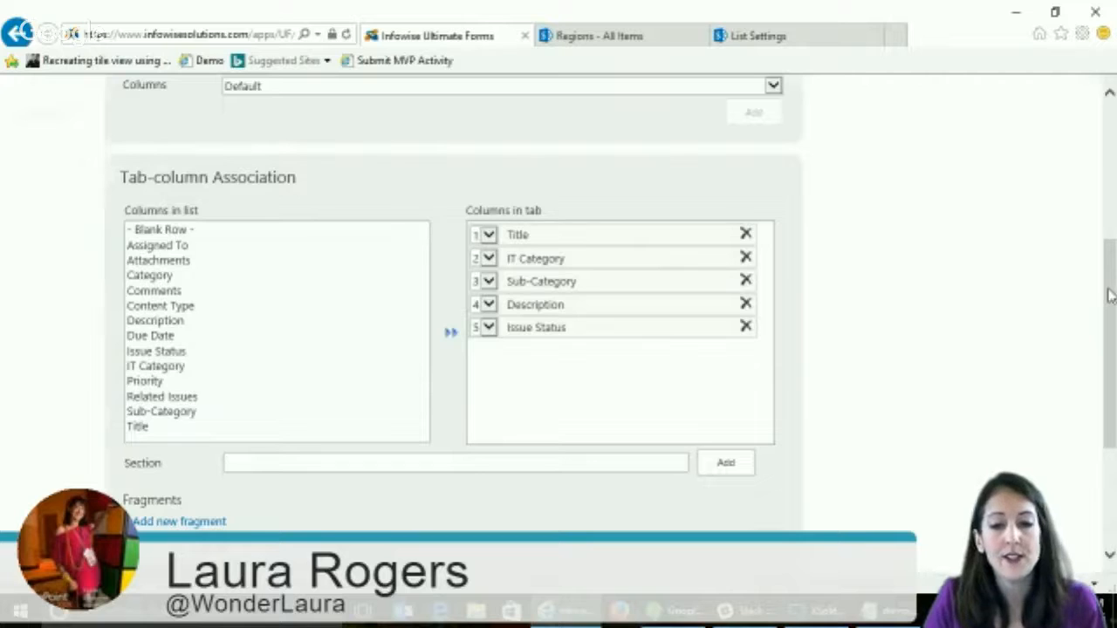
{"action": "left_click_drag", "start_coordinate": [1107, 288], "coordinate": [1107, 284]}
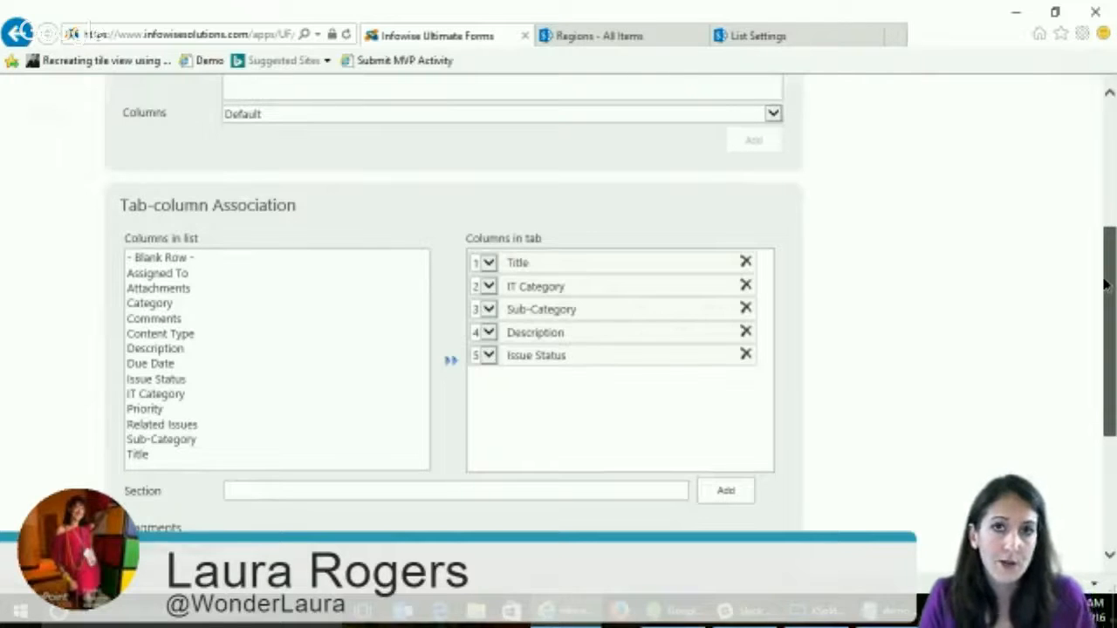
- Add a section named Details to the columns in the Help Desk Ticket tab
{"action": "left_click_drag", "start_coordinate": [1105, 284], "coordinate": [1106, 284]}
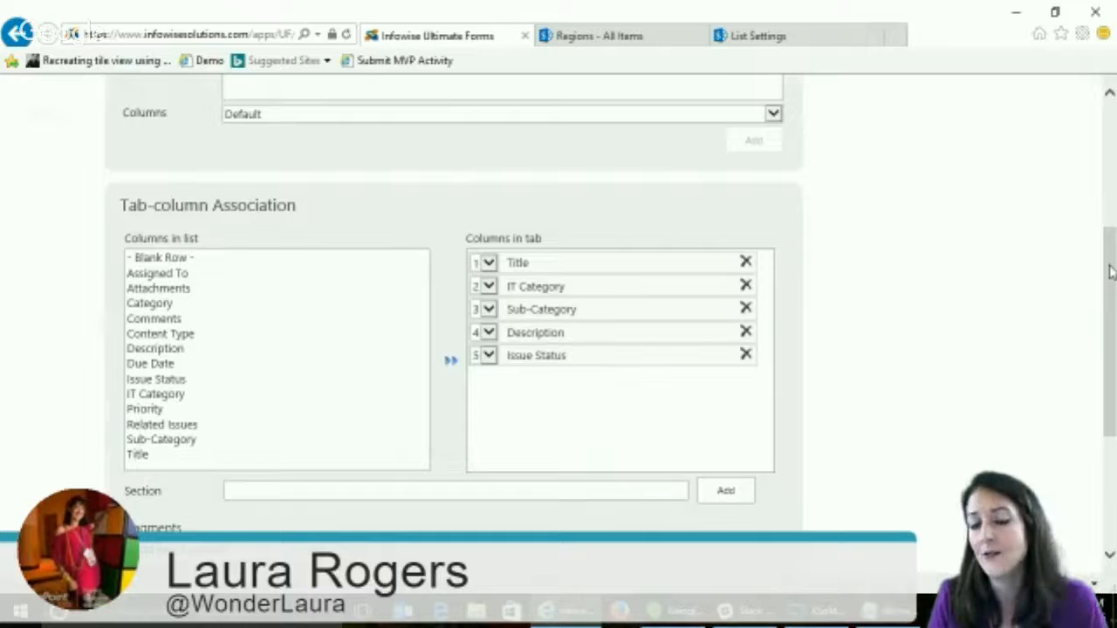
{"action": "left_click_drag", "start_coordinate": [1112, 271], "coordinate": [1111, 273]}
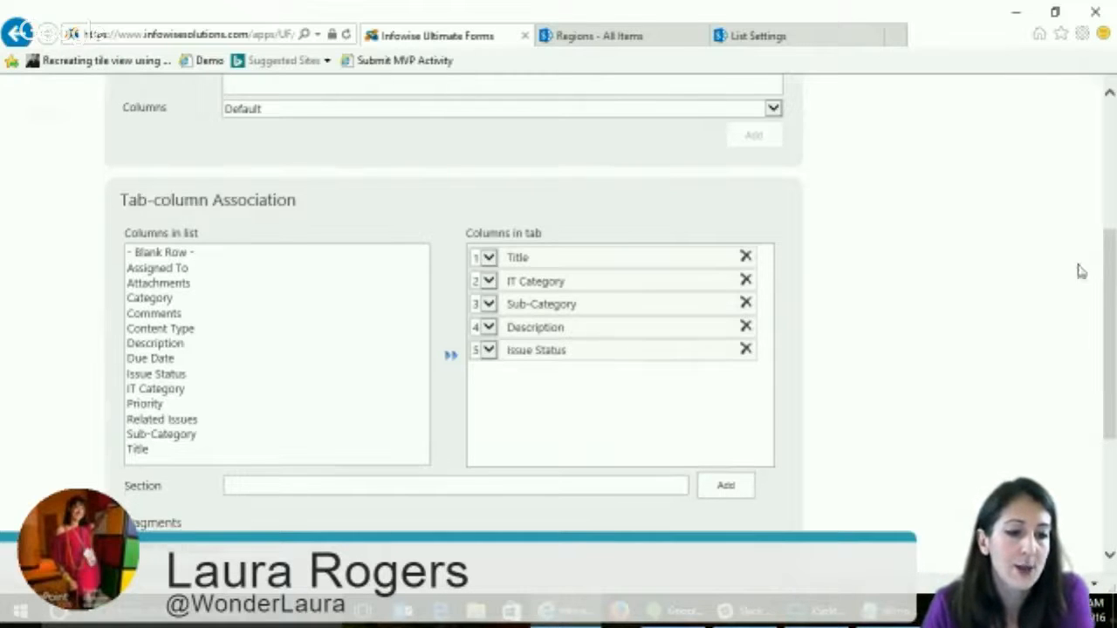
{"action": "left_click_drag", "start_coordinate": [1109, 317], "coordinate": [1110, 400]}
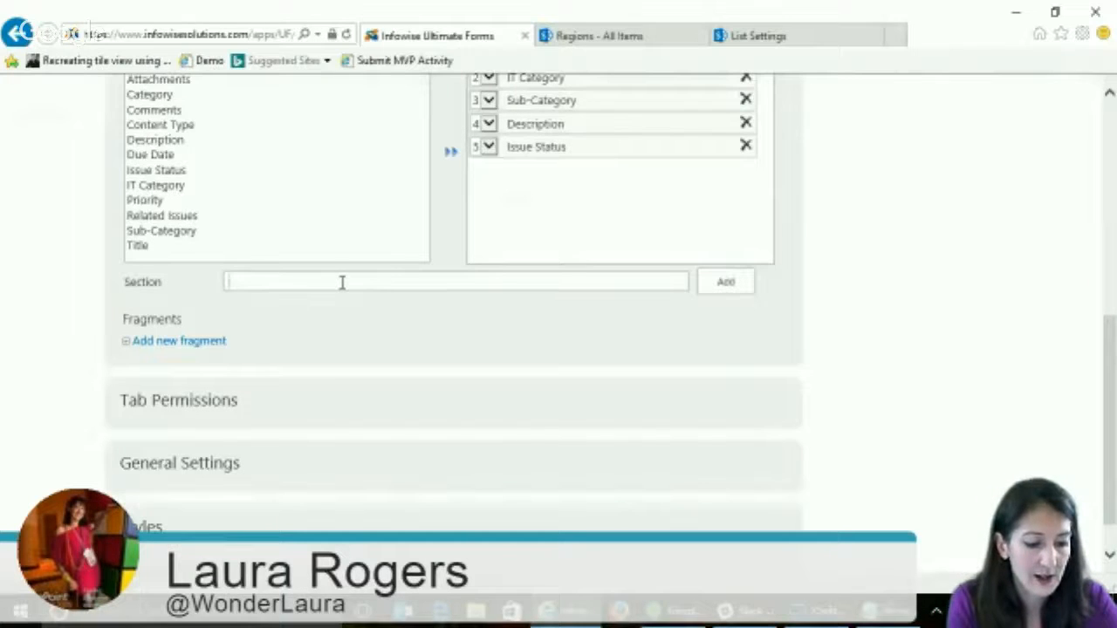
{"action": "type", "text": "Details"}
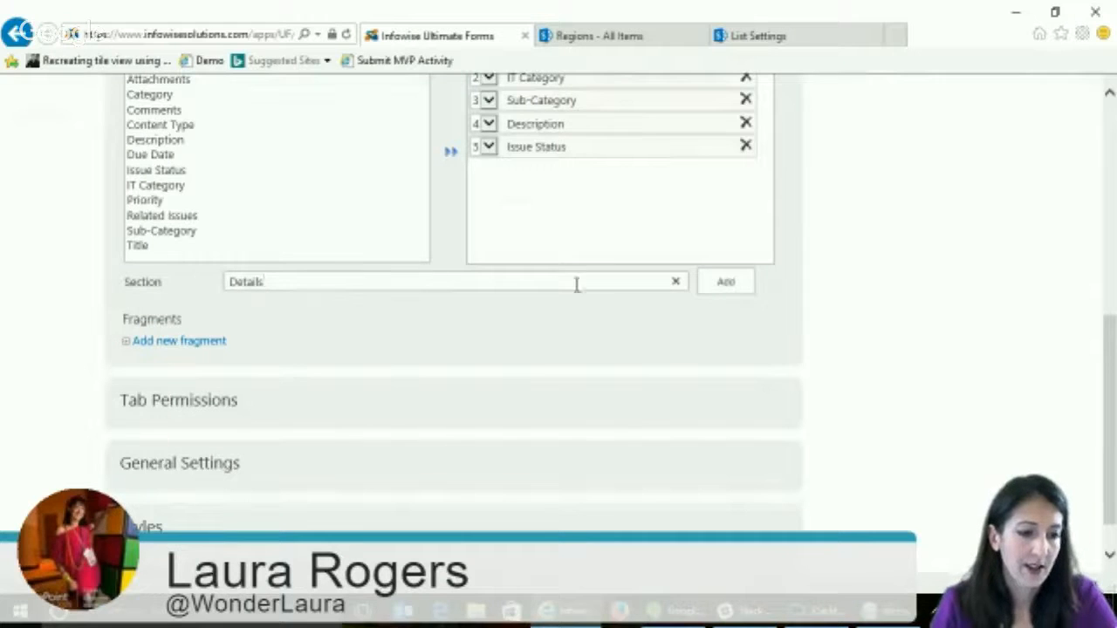
{"action": "left_click", "coordinate": [723, 288]}
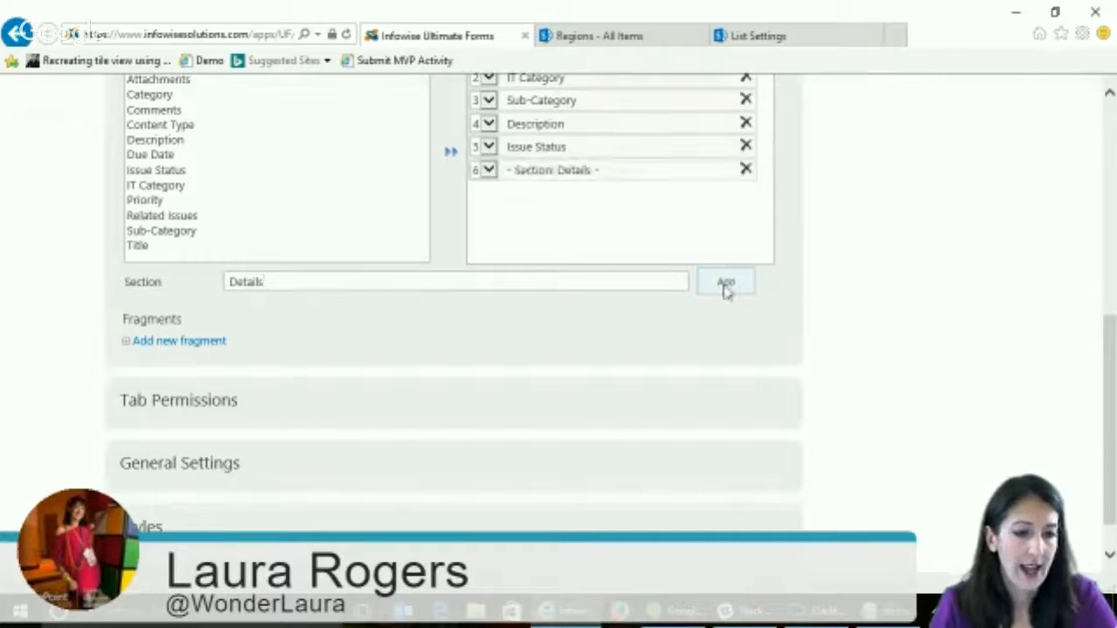
- Move the Details section to position 4, directly after the Sub-Category column
{"action": "left_click", "coordinate": [486, 171]}
{"action": "left_click", "coordinate": [481, 125]}
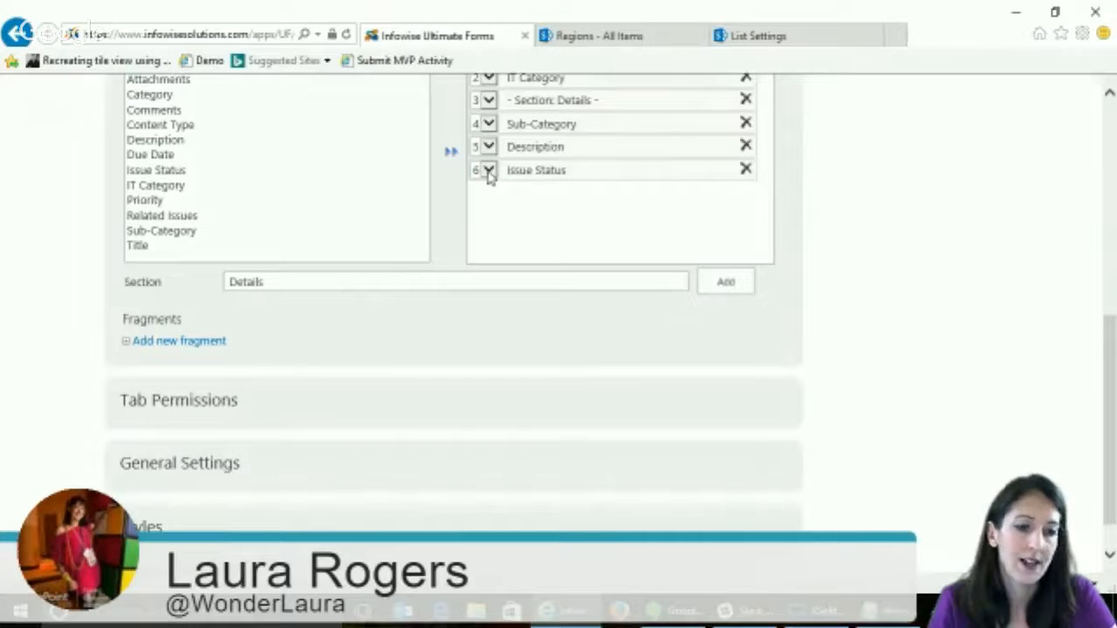
{"action": "left_click", "coordinate": [490, 124]}
{"action": "left_click", "coordinate": [482, 108]}
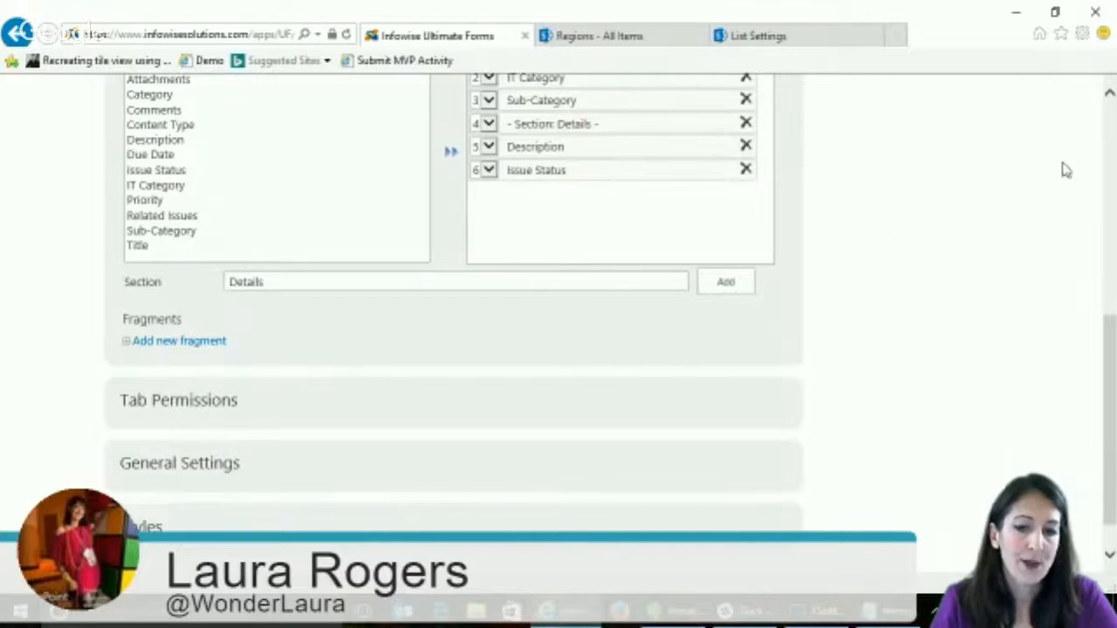
- Add a fragment named "Fill this out" containing the text "This form is for help desk issues. We will contact you."
{"action": "left_click", "coordinate": [179, 342]}
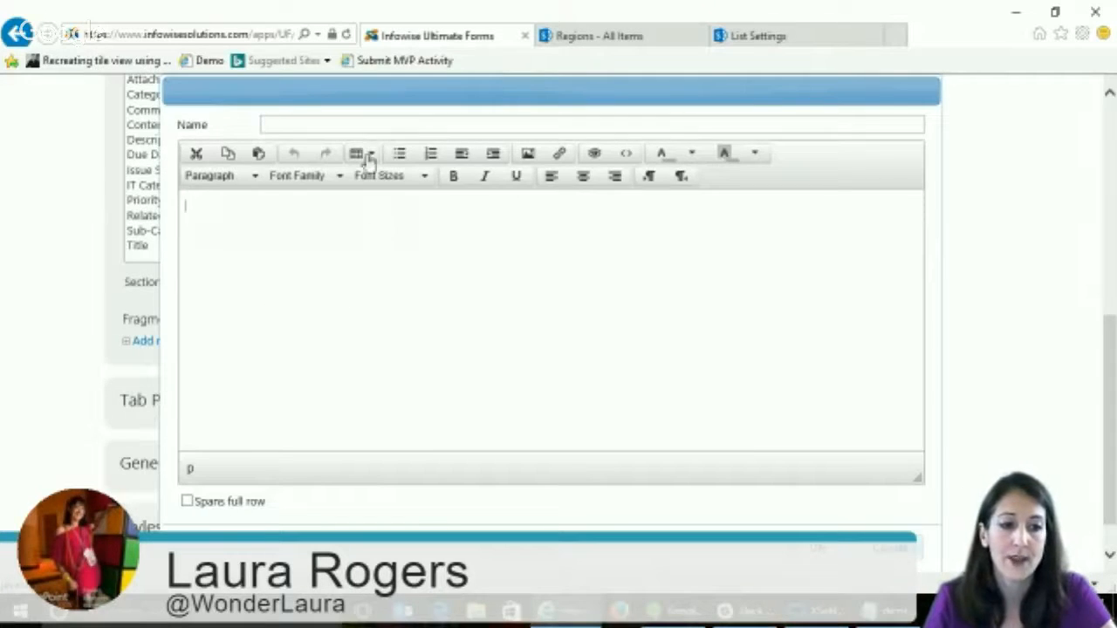
{"action": "left_click", "coordinate": [356, 123]}
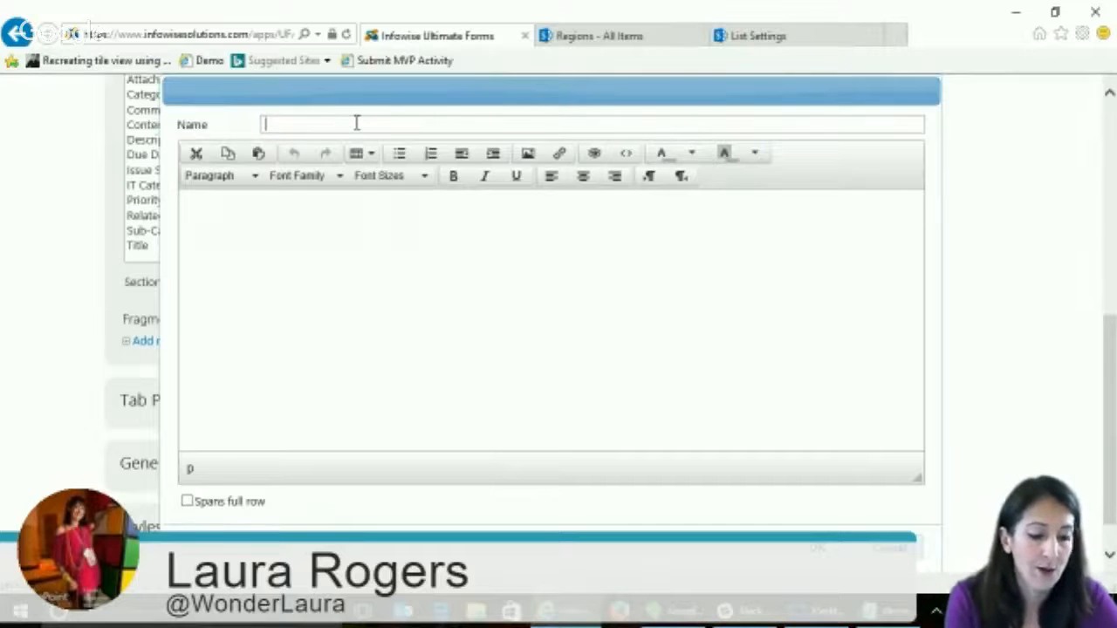
{"action": "type", "text": "Fille this out"}
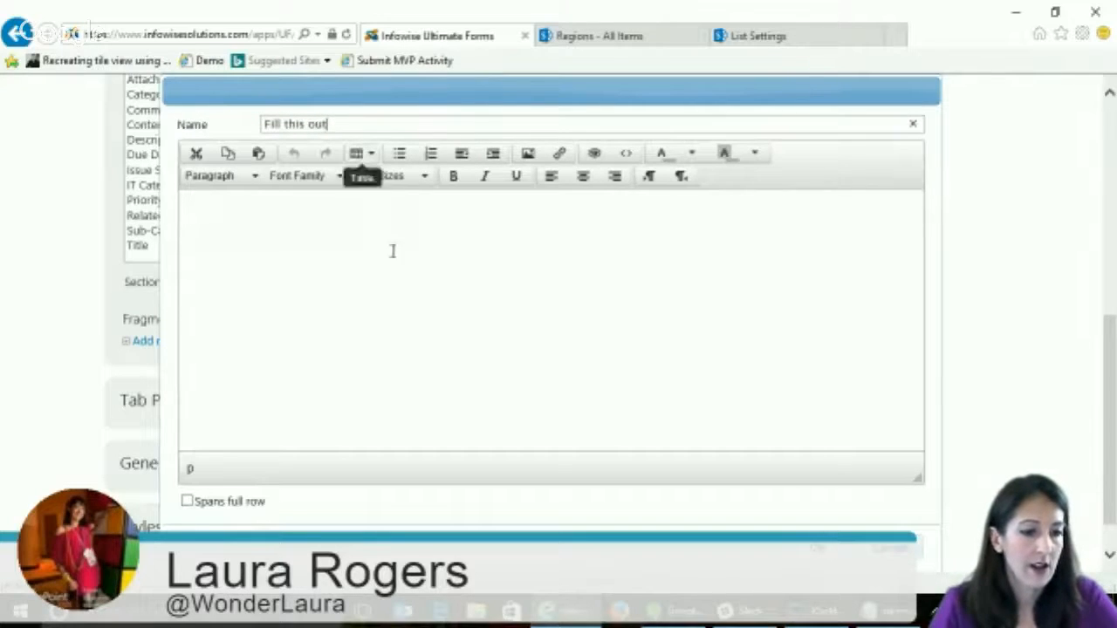
{"action": "left_click", "coordinate": [408, 280]}
{"action": "type", "text": "This form is for help desk issues. We will contact you."}
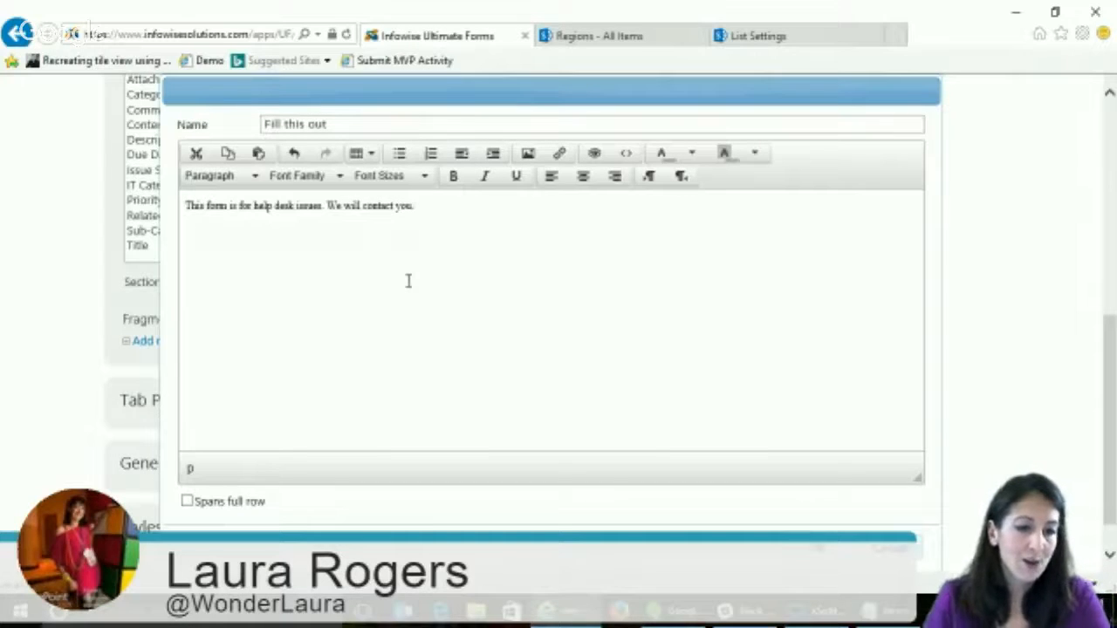
{"action": "left_click_drag", "start_coordinate": [443, 207], "coordinate": [185, 207]}
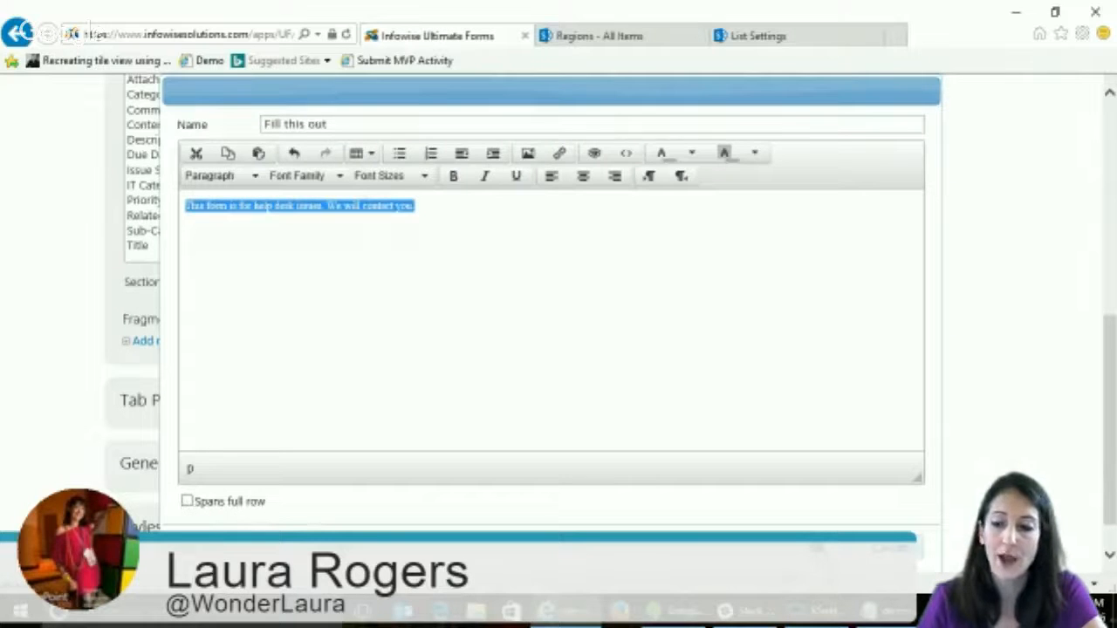
{"action": "left_click", "coordinate": [818, 549]}
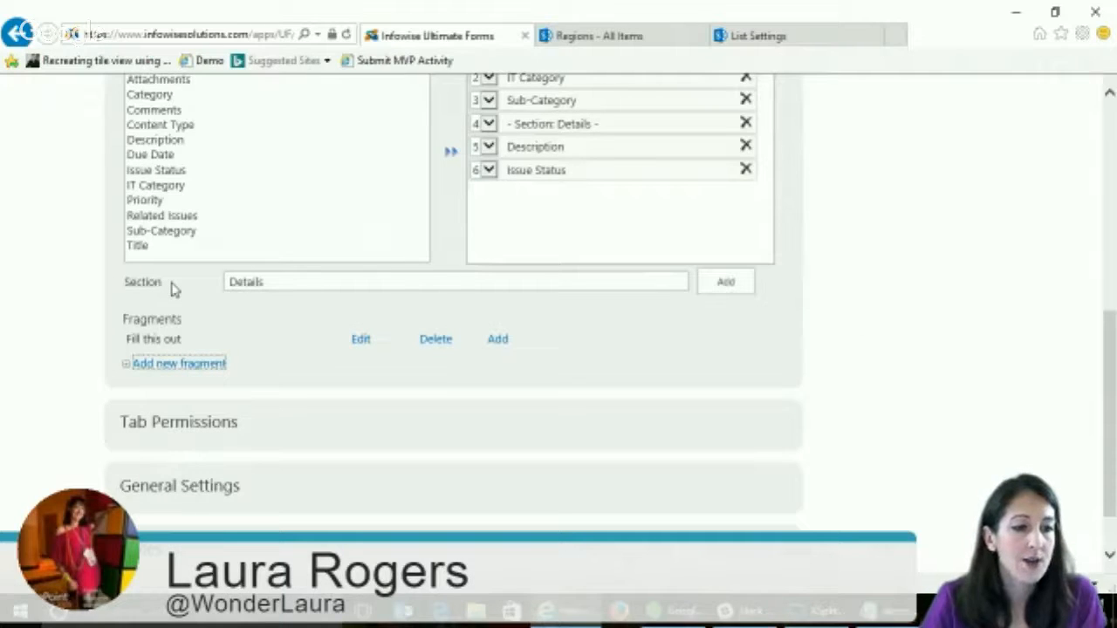
- Review the Help Desk Ticket tab's columns and fragment, and update the tab to finish editing it
{"action": "scroll", "coordinate": [266, 360], "scroll_direction": "down", "scroll_amount": 1}
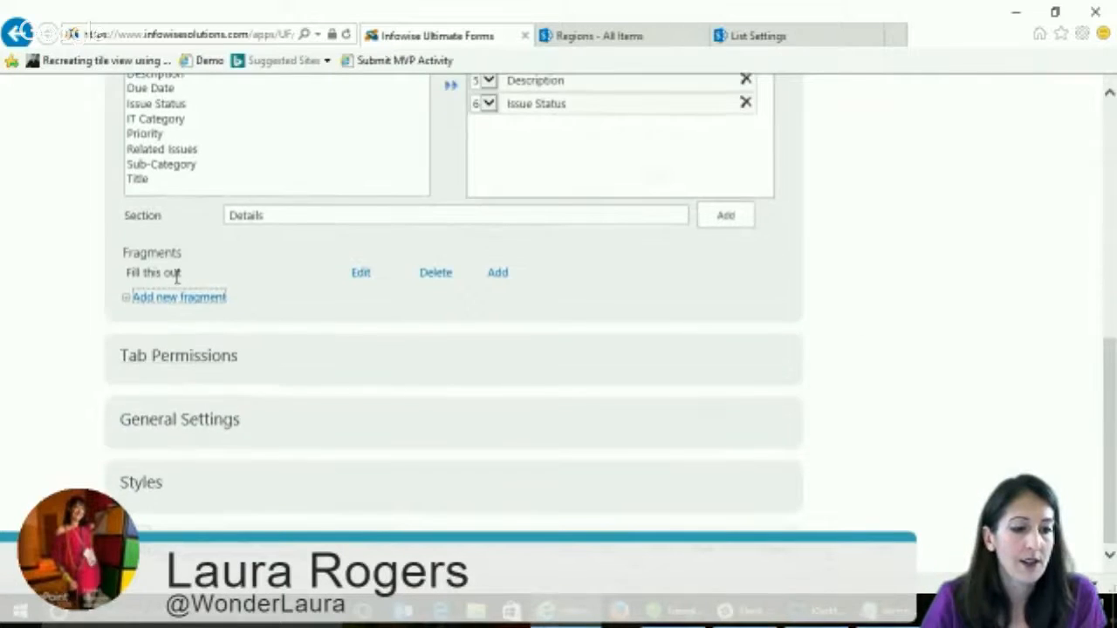
{"action": "scroll", "coordinate": [179, 276], "scroll_direction": "up", "scroll_amount": 1}
{"action": "scroll", "coordinate": [181, 277], "scroll_direction": "up", "scroll_amount": 1}
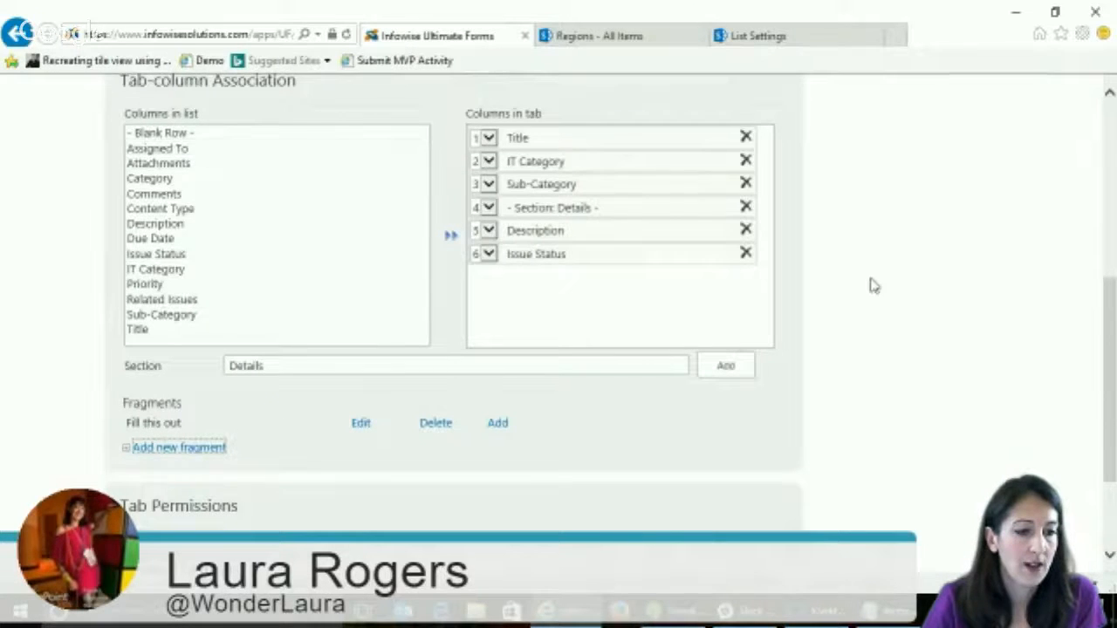
{"action": "scroll", "coordinate": [873, 287], "scroll_direction": "down", "scroll_amount": 1}
{"action": "scroll", "coordinate": [874, 286], "scroll_direction": "down", "scroll_amount": 1}
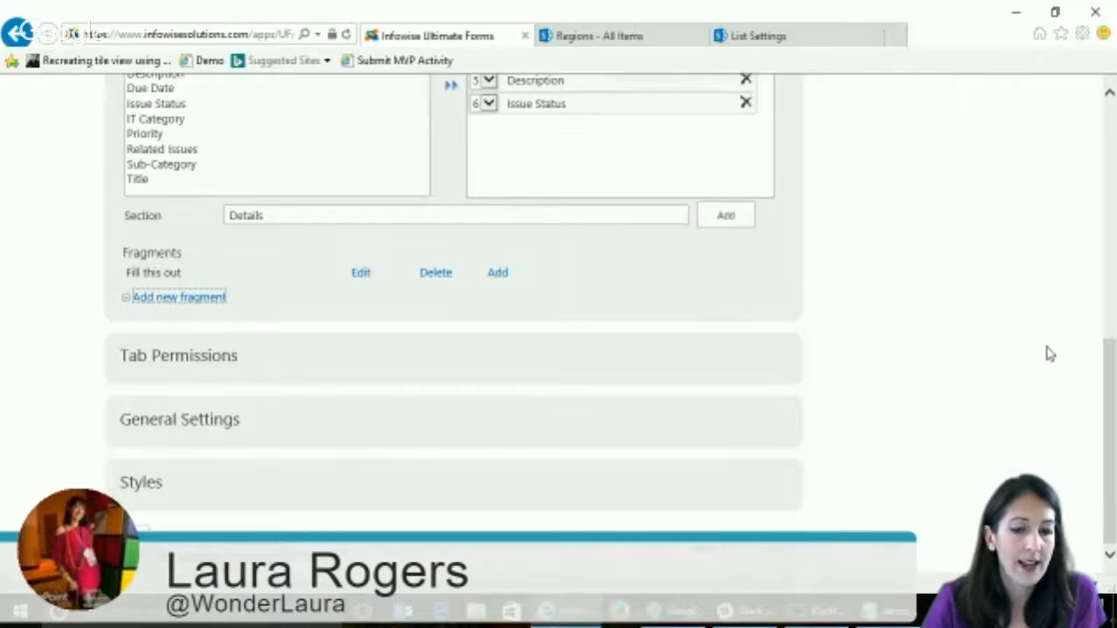
{"action": "scroll", "coordinate": [1050, 354], "scroll_direction": "up", "scroll_amount": 5}
{"action": "left_click", "coordinate": [573, 227]}
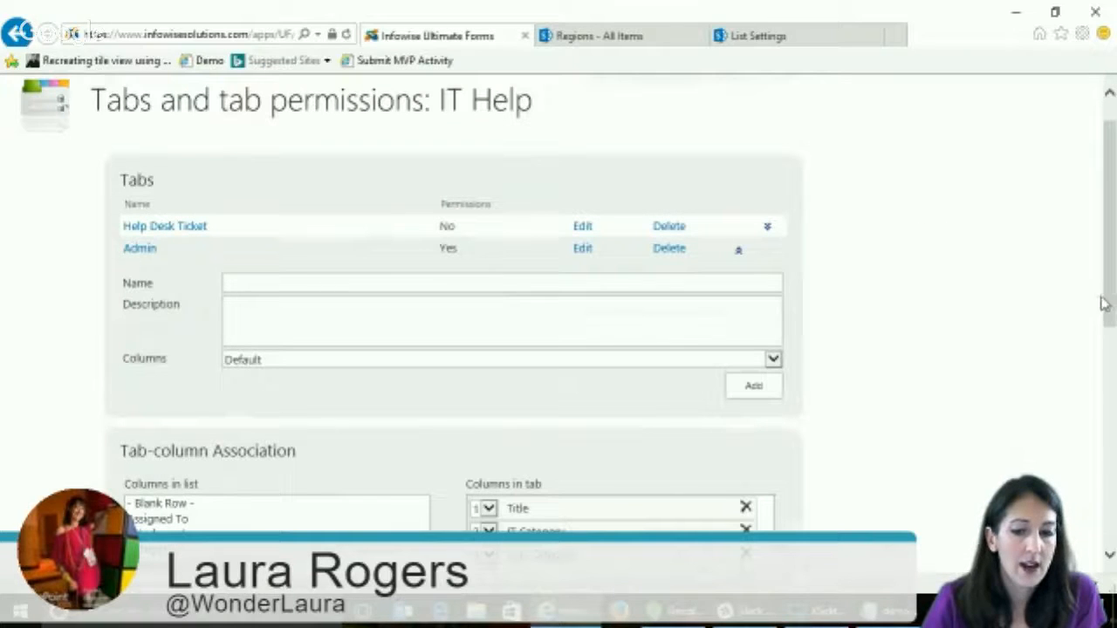
- Open the Admin tab for editing, expand the tab permissions, and close the IT Help tab settings
{"action": "left_click_drag", "start_coordinate": [1111, 302], "coordinate": [1113, 305]}
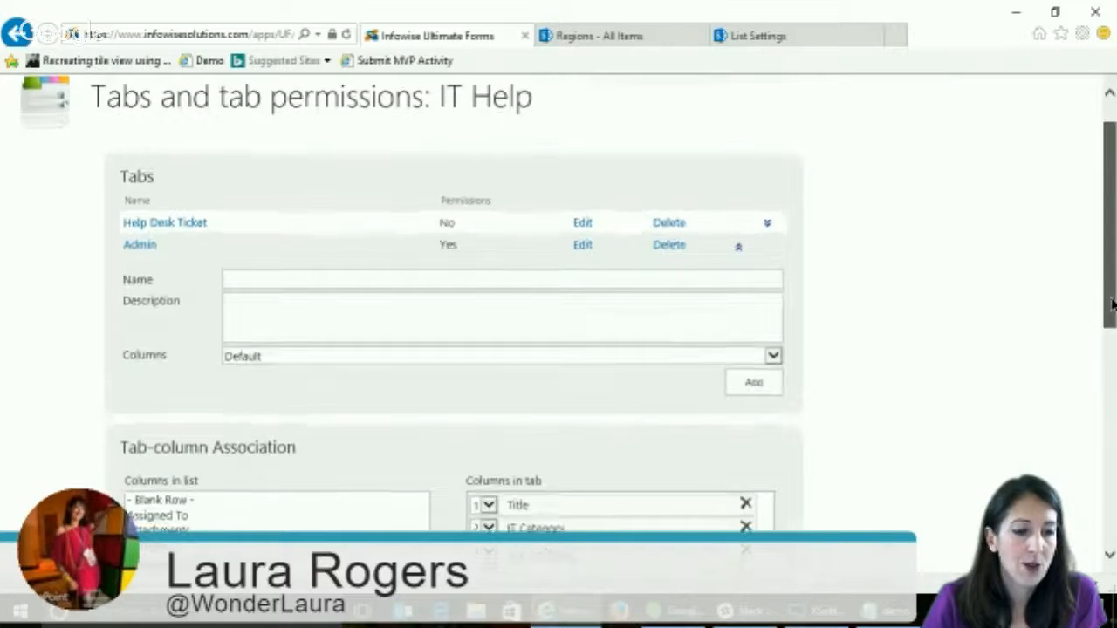
{"action": "left_click", "coordinate": [582, 246]}
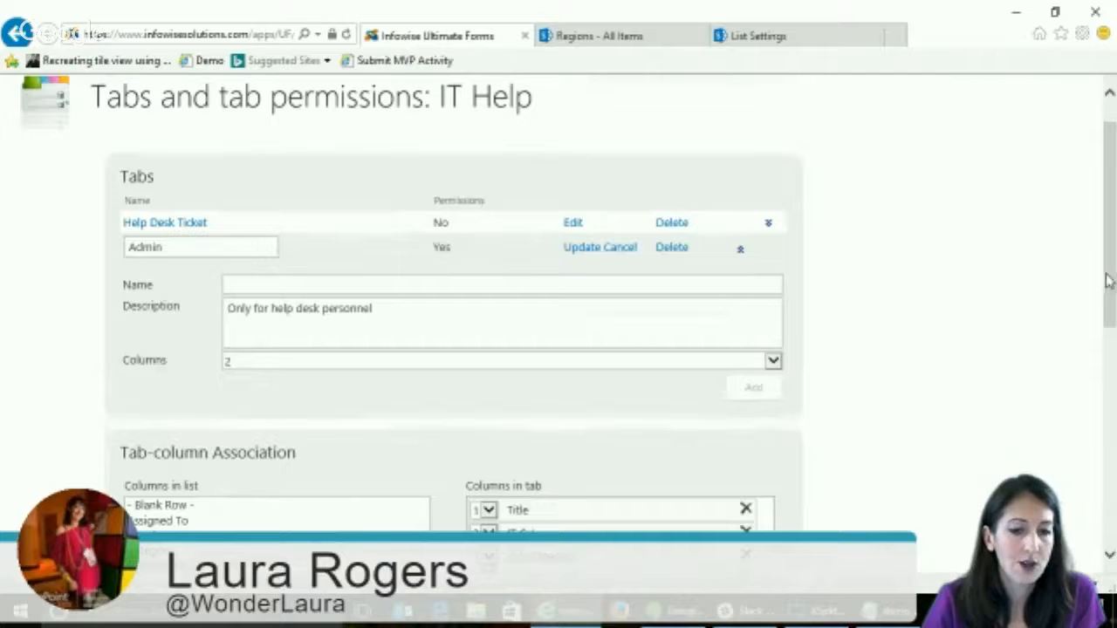
{"action": "left_click_drag", "start_coordinate": [1110, 281], "coordinate": [1107, 489]}
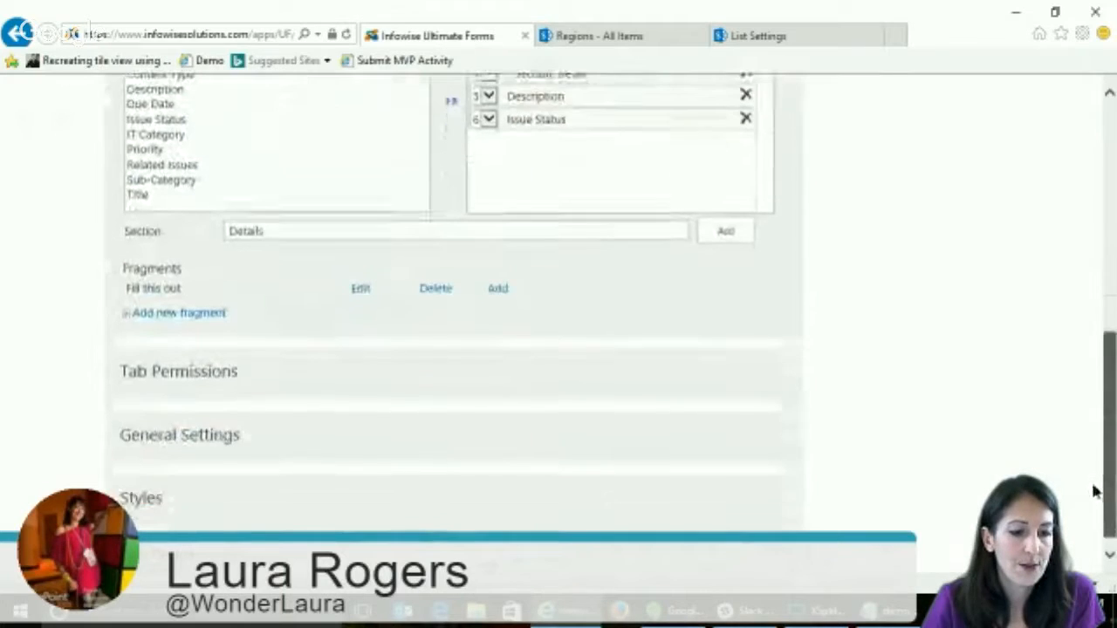
{"action": "left_click", "coordinate": [194, 378]}
{"action": "left_click_drag", "start_coordinate": [1108, 307], "coordinate": [1108, 433]}
{"action": "left_click", "coordinate": [765, 550]}
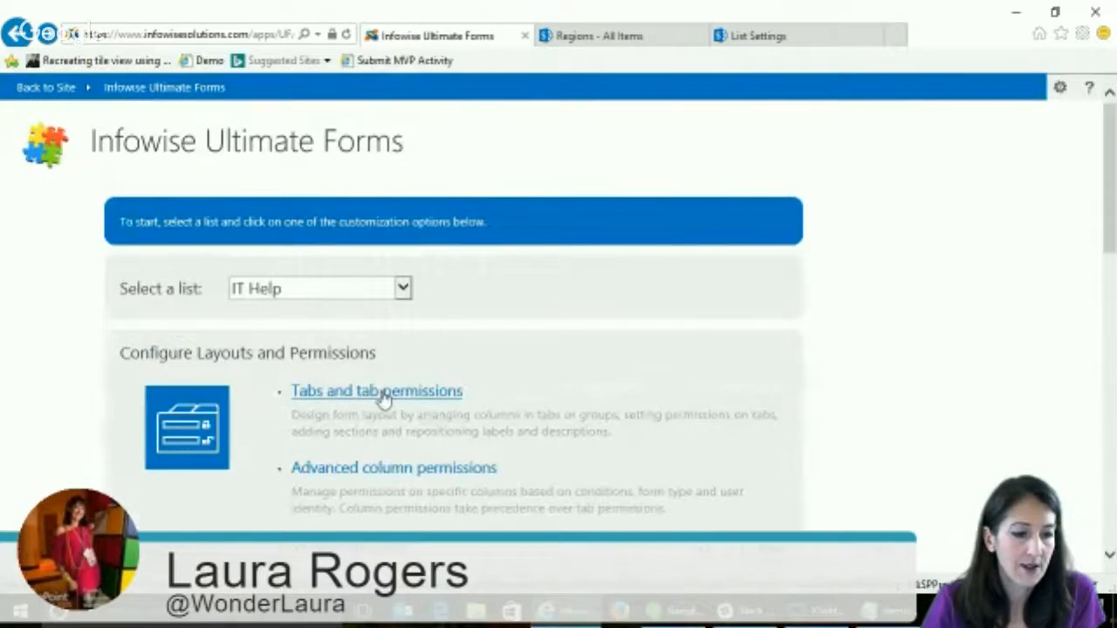
- Reopen the IT Help tabs and tab permissions, edit the Admin tab, and open its Write permission rule for editing
{"action": "left_click", "coordinate": [380, 393]}
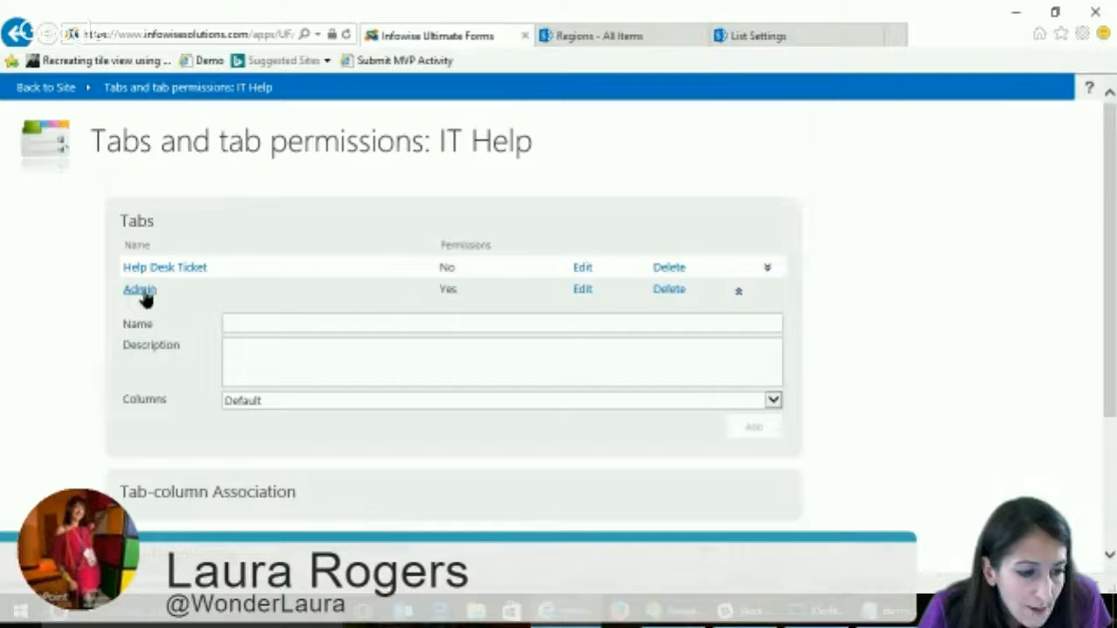
{"action": "left_click", "coordinate": [583, 291]}
{"action": "scroll", "coordinate": [1110, 229], "scroll_direction": "down", "scroll_amount": 3}
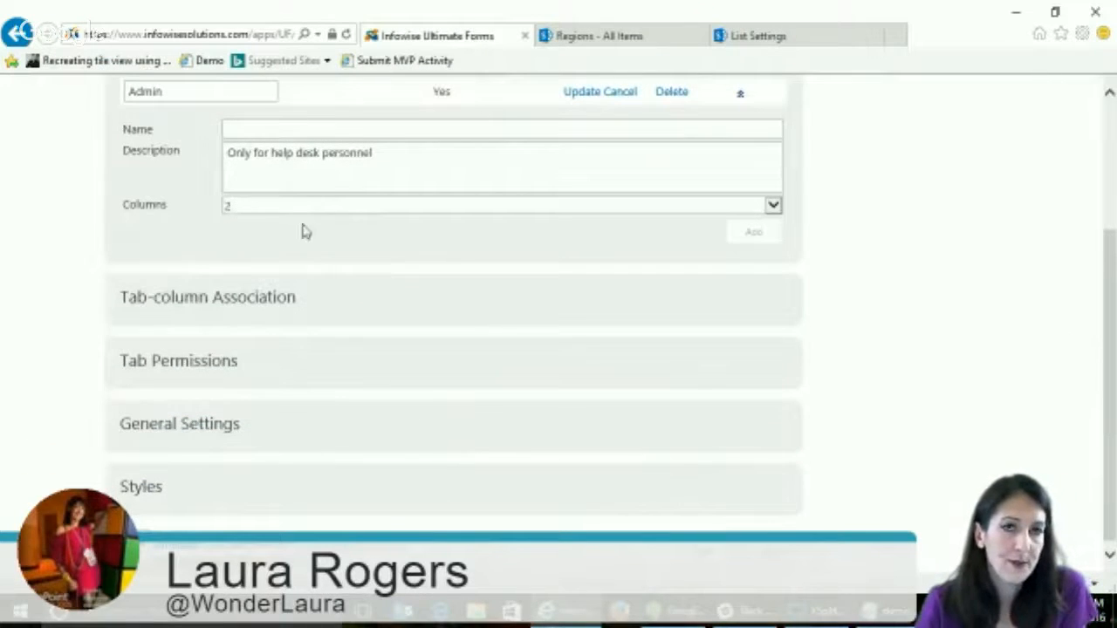
{"action": "left_click", "coordinate": [203, 371]}
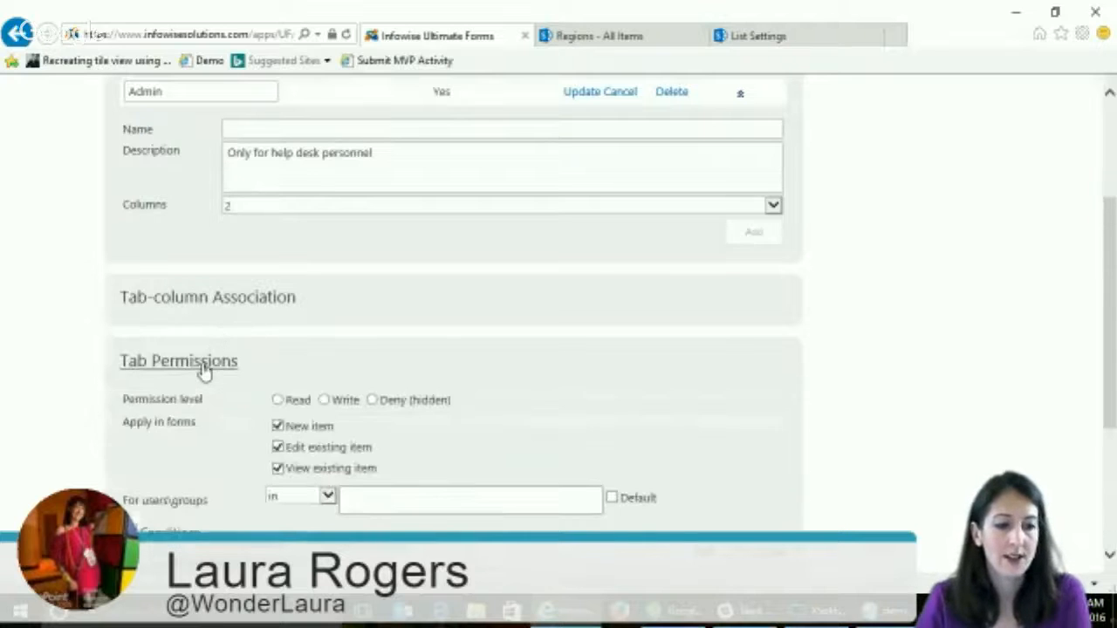
{"action": "scroll", "coordinate": [700, 369], "scroll_direction": "down", "scroll_amount": 2}
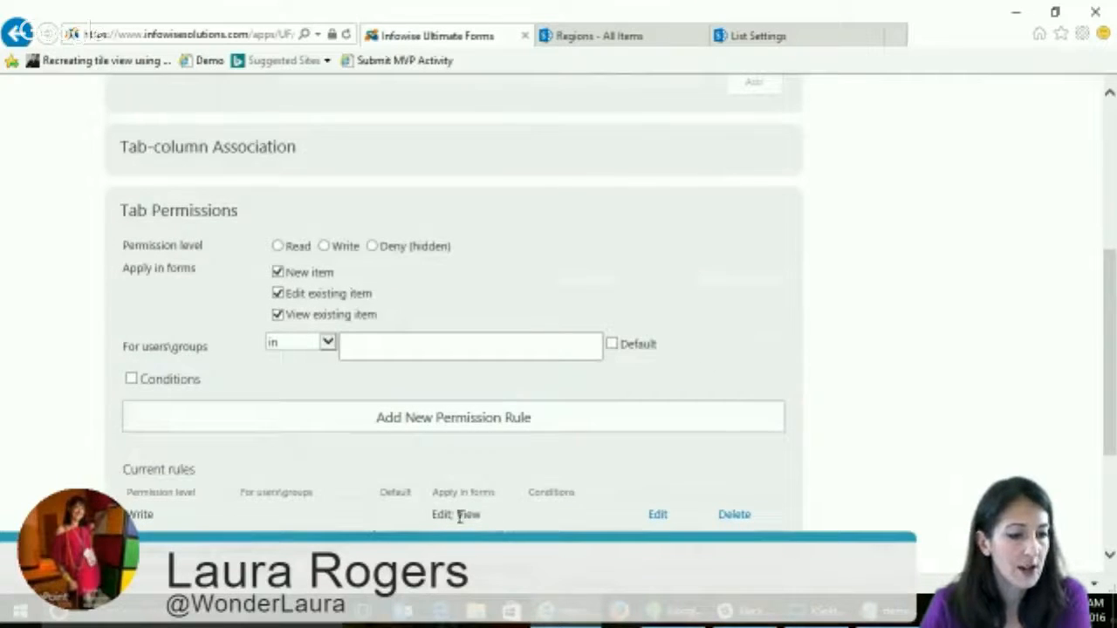
{"action": "left_click", "coordinate": [656, 516]}
{"action": "scroll", "coordinate": [889, 359], "scroll_direction": "down", "scroll_amount": 1}
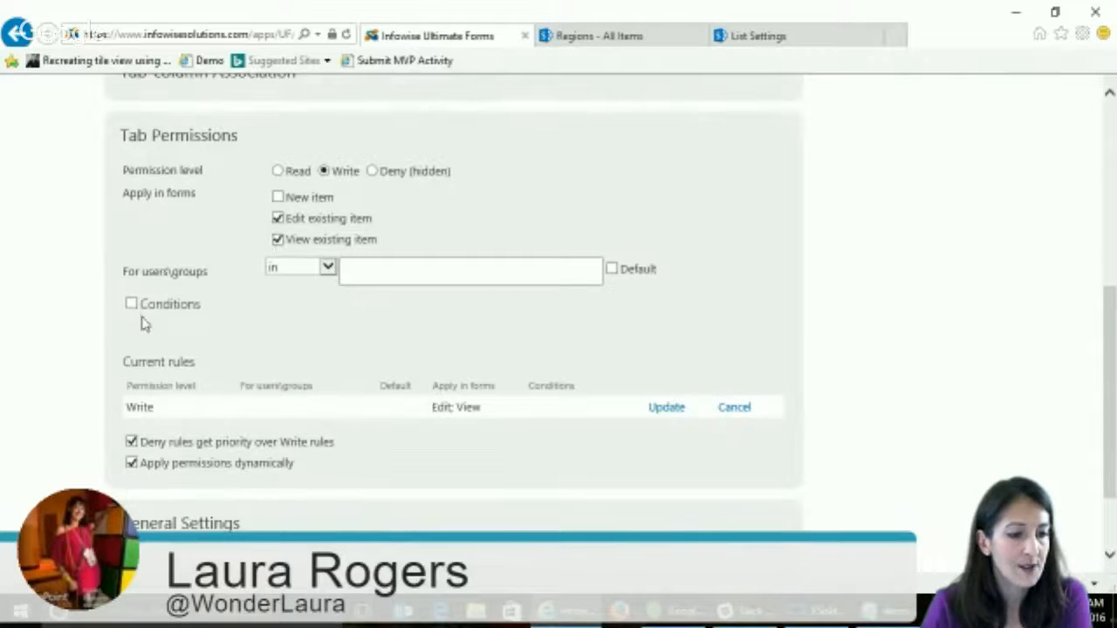
- Set the Write rule to apply to users in the IT Staff group
{"action": "left_click", "coordinate": [327, 268]}
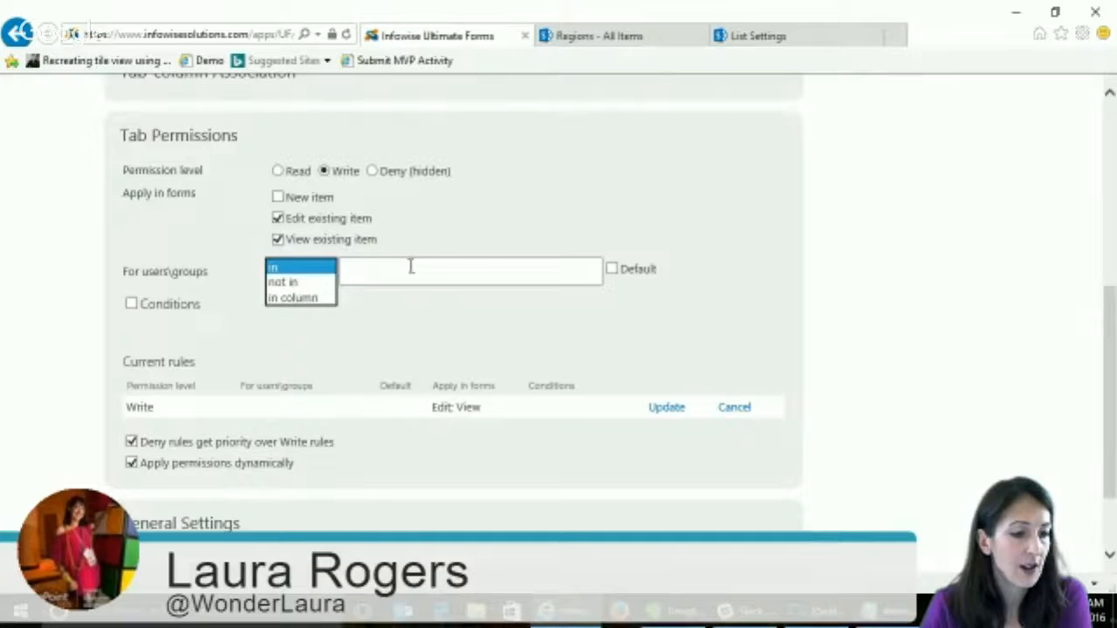
{"action": "left_click", "coordinate": [303, 273]}
{"action": "left_click", "coordinate": [392, 268]}
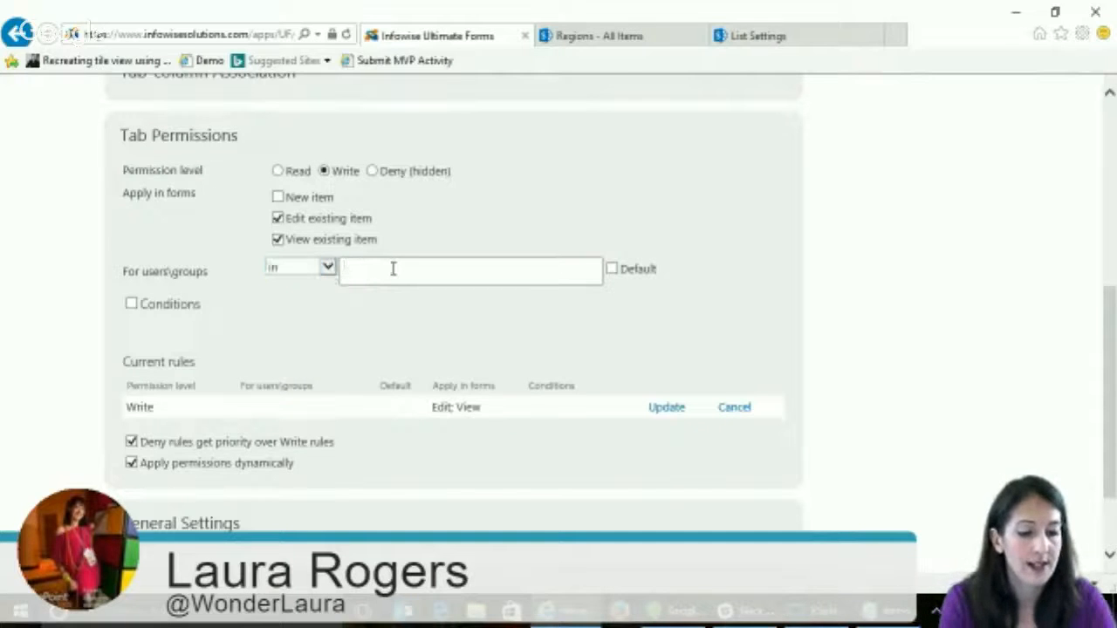
{"action": "type", "text": "it"}
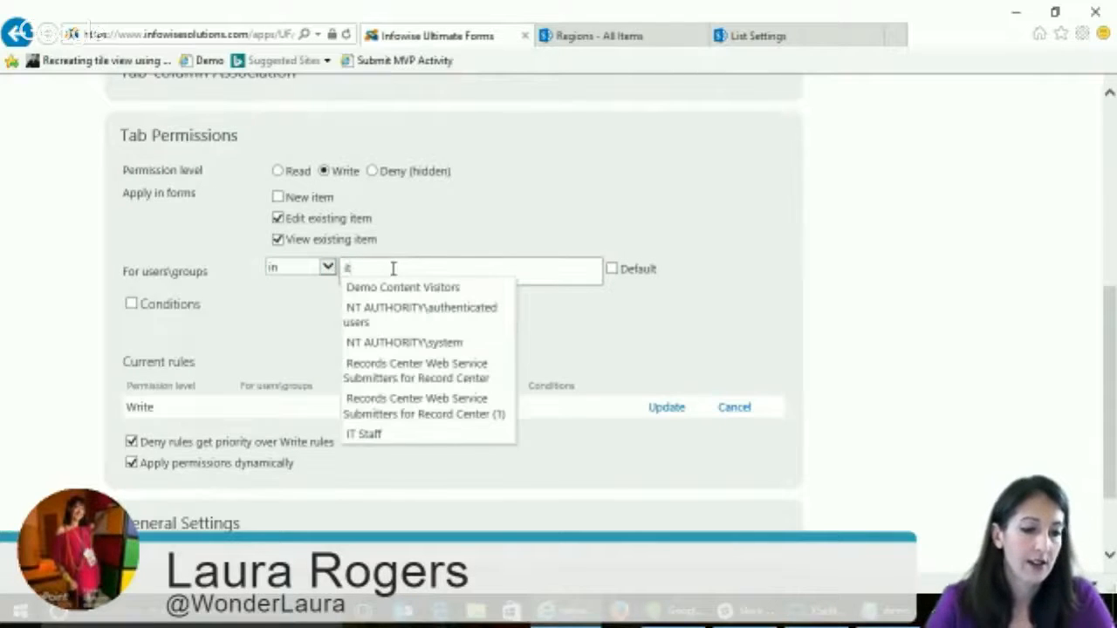
{"action": "left_click", "coordinate": [392, 433]}
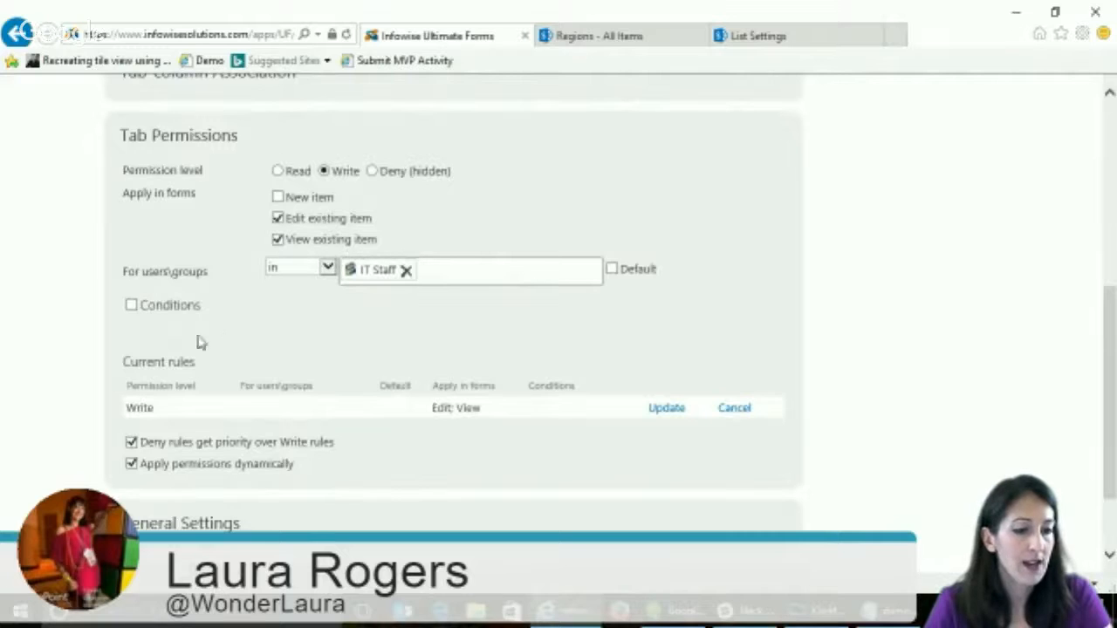
- Enable conditions for the Write rule and add the condition Issue Status not equals New
{"action": "left_click", "coordinate": [131, 307]}
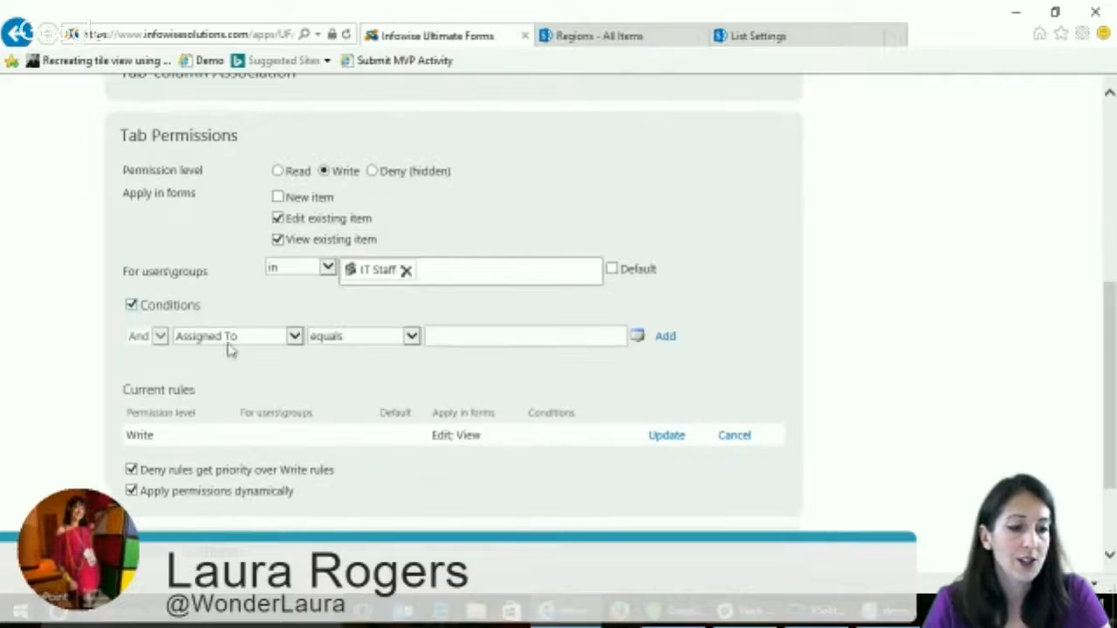
{"action": "left_click", "coordinate": [234, 338]}
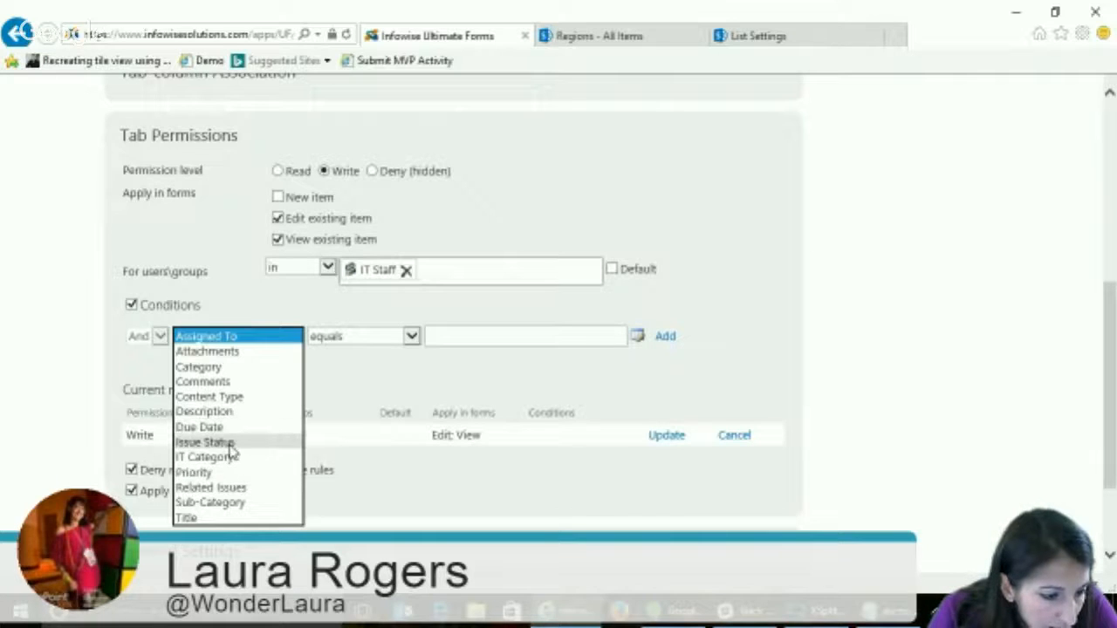
{"action": "left_click", "coordinate": [234, 441]}
{"action": "left_click", "coordinate": [388, 337]}
{"action": "left_click", "coordinate": [391, 351]}
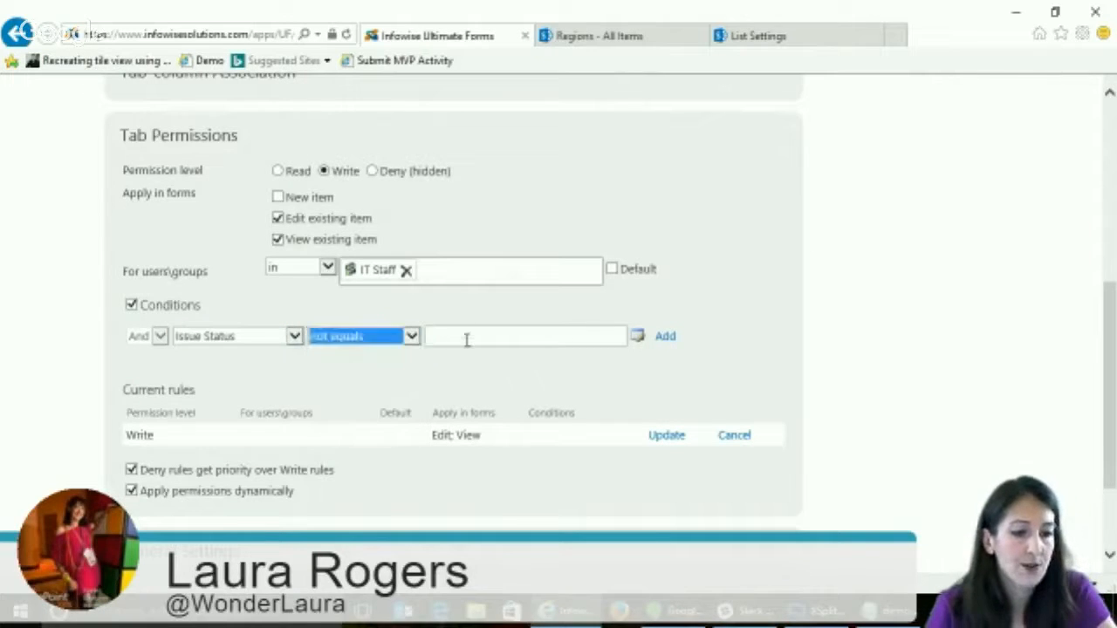
{"action": "left_click", "coordinate": [470, 336]}
{"action": "type", "text": "new"}
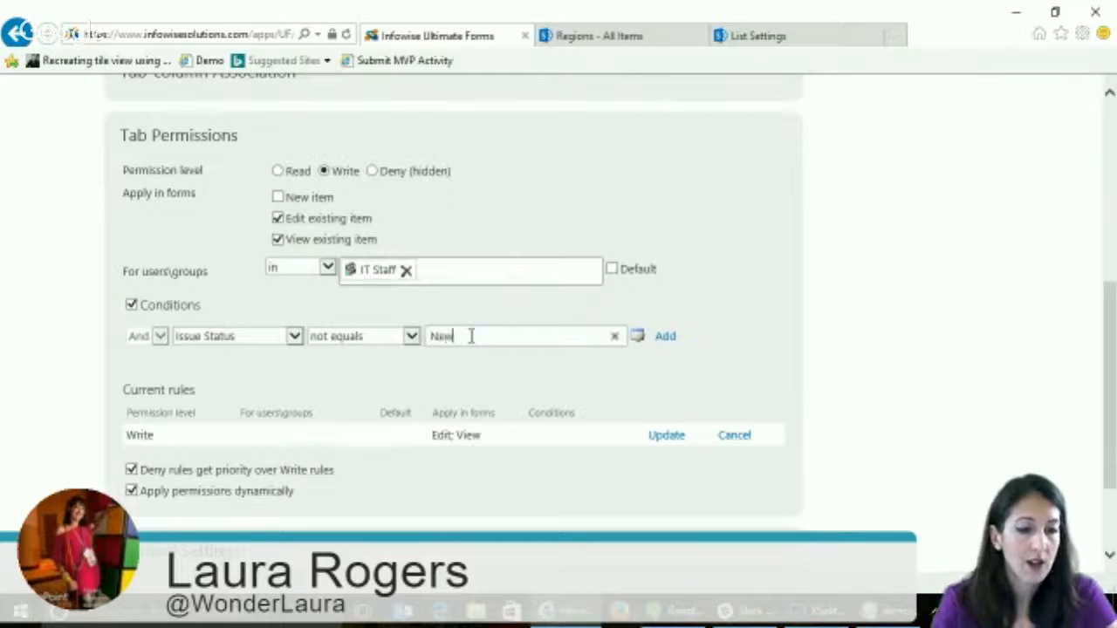
{"action": "left_click", "coordinate": [665, 338]}
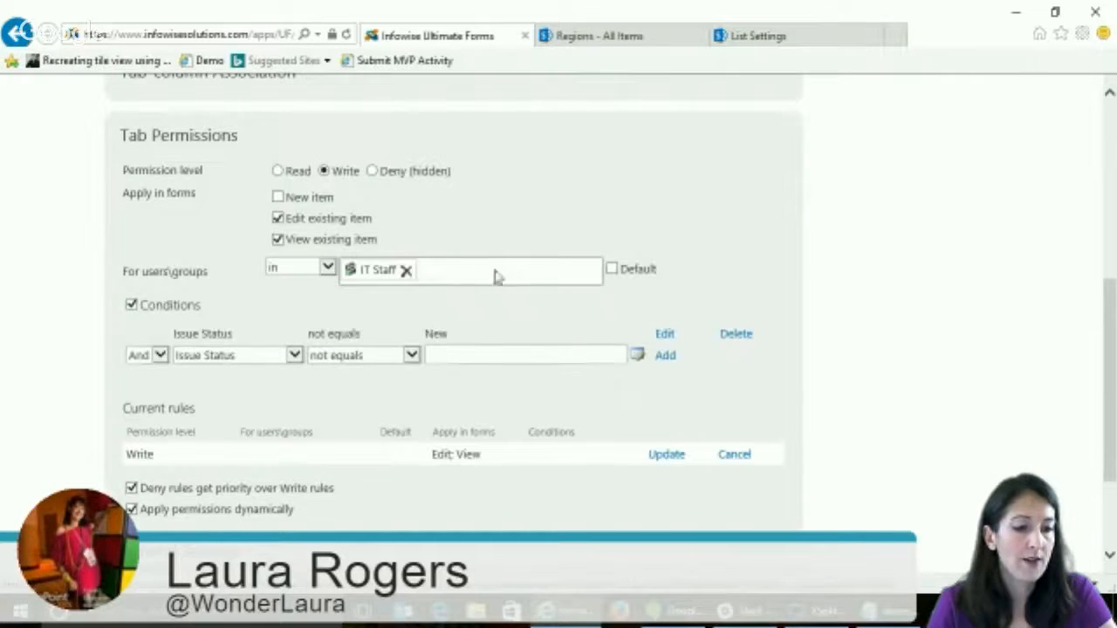
- Update the Admin tab's Write permission rule and expand the general settings for the tabs
{"action": "left_click", "coordinate": [666, 456]}
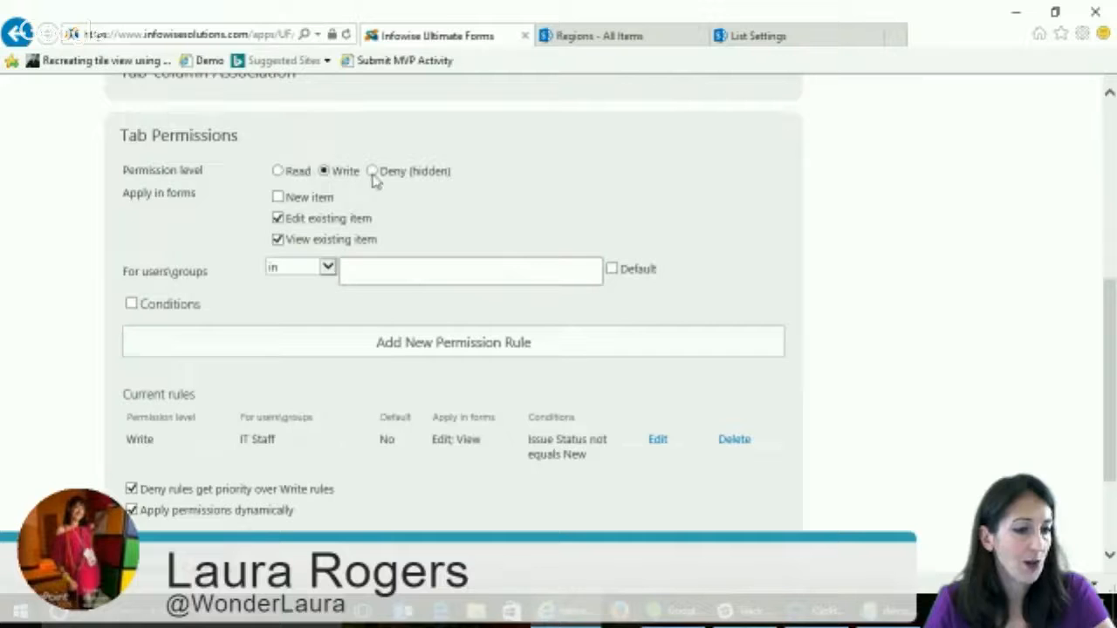
{"action": "left_click_drag", "start_coordinate": [1108, 353], "coordinate": [1101, 454]}
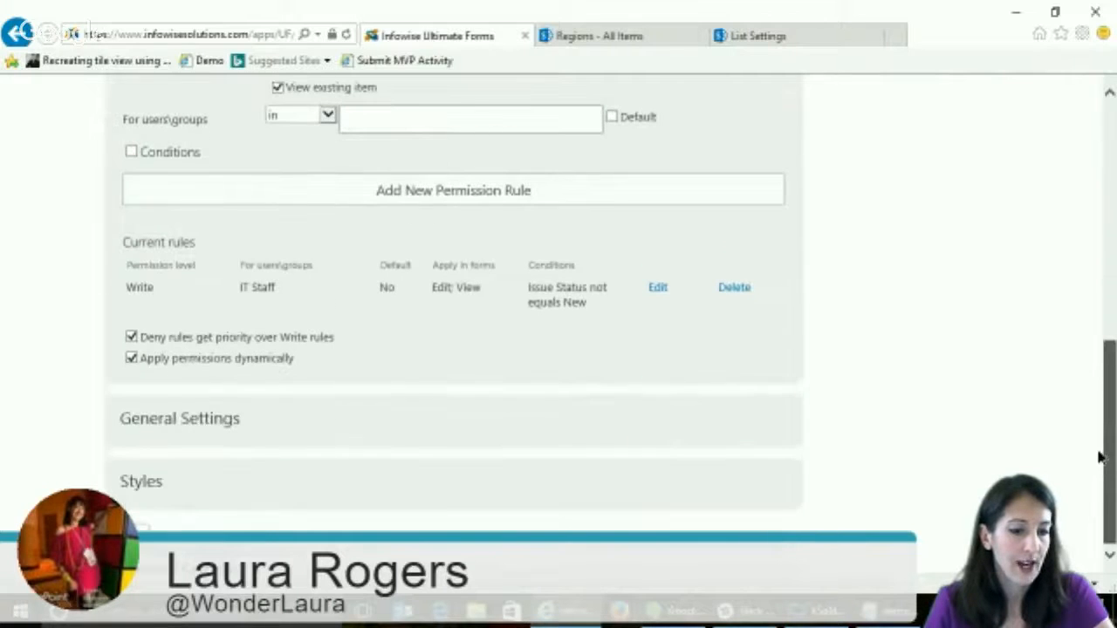
{"action": "left_click", "coordinate": [193, 421]}
{"action": "scroll", "coordinate": [860, 349], "scroll_direction": "down", "scroll_amount": 1}
{"action": "scroll", "coordinate": [861, 350], "scroll_direction": "down", "scroll_amount": 1}
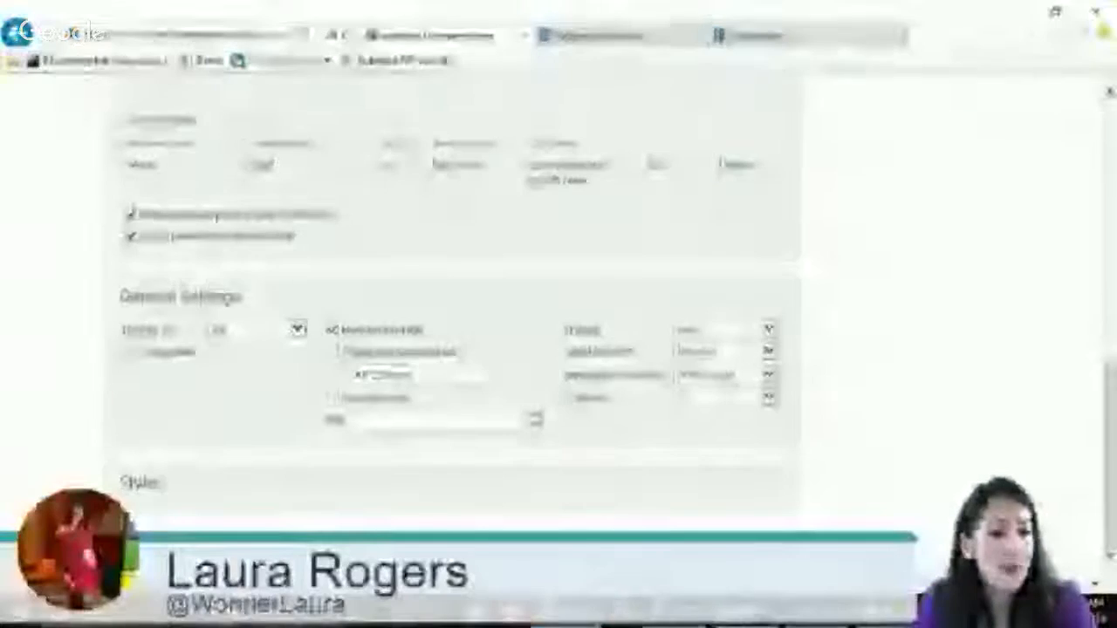
- Check the Display as options and set the theme to Glass in the general settings
{"action": "left_click", "coordinate": [293, 330]}
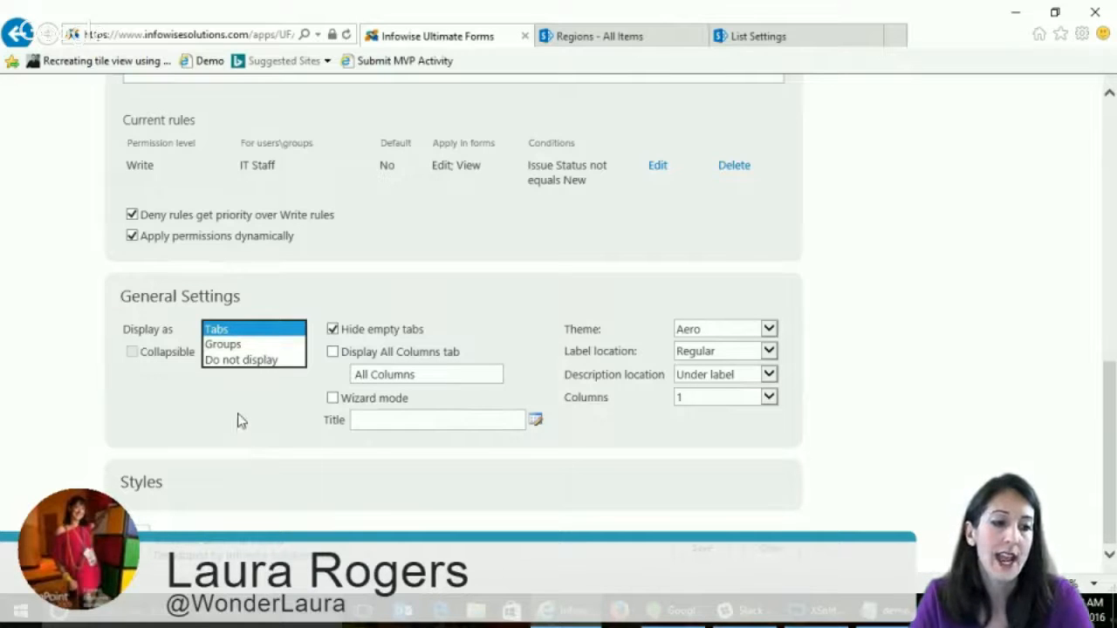
{"action": "left_click", "coordinate": [238, 402]}
{"action": "left_click", "coordinate": [240, 332]}
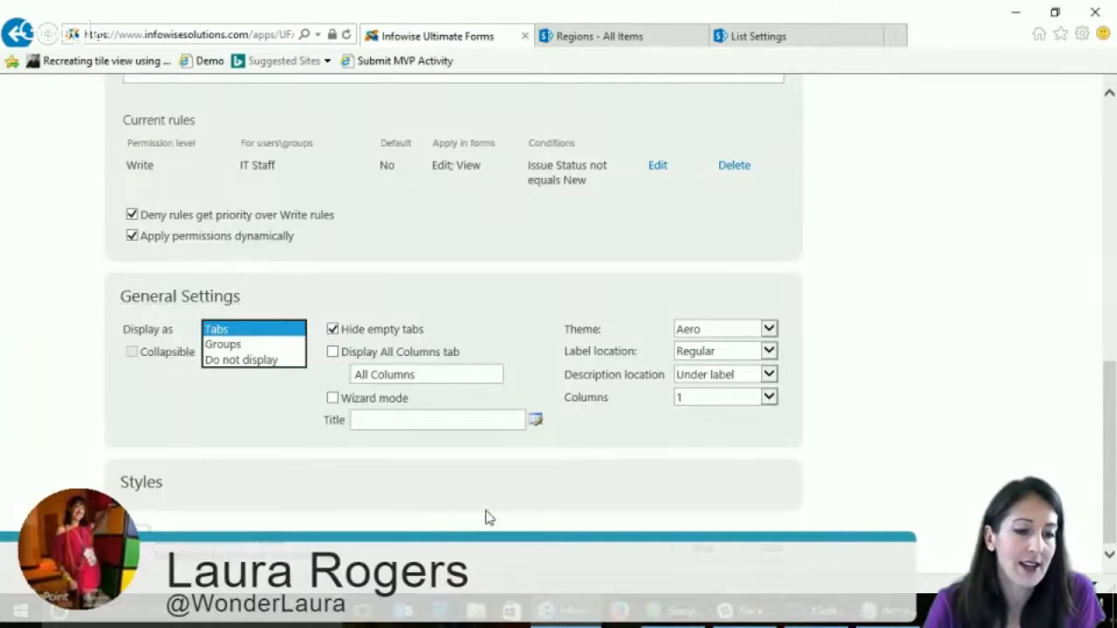
{"action": "left_click", "coordinate": [441, 463]}
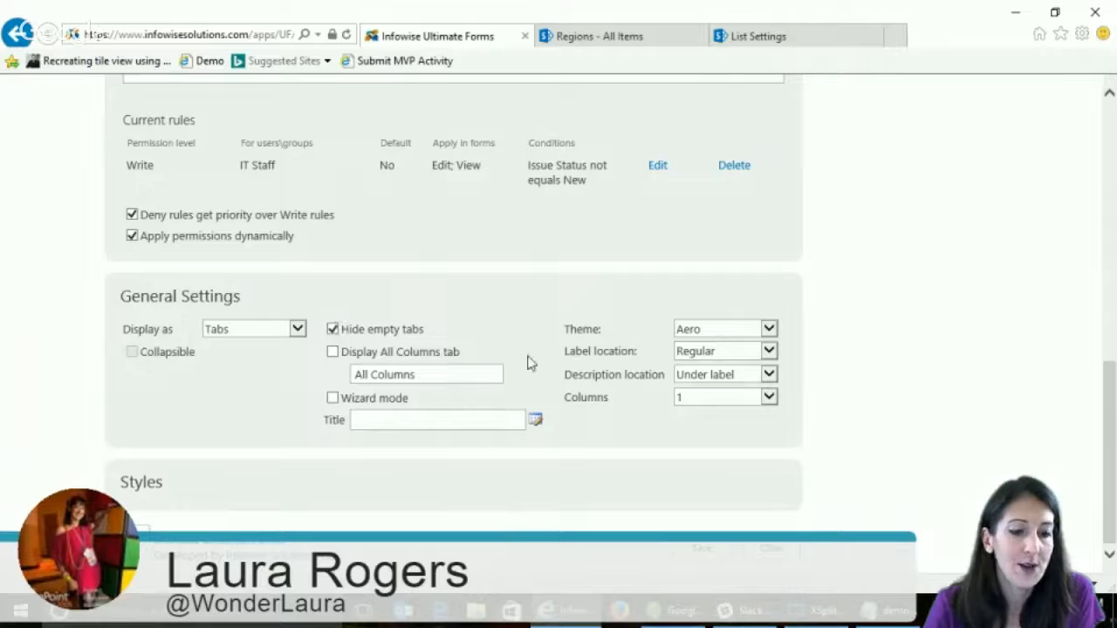
{"action": "left_click", "coordinate": [746, 329]}
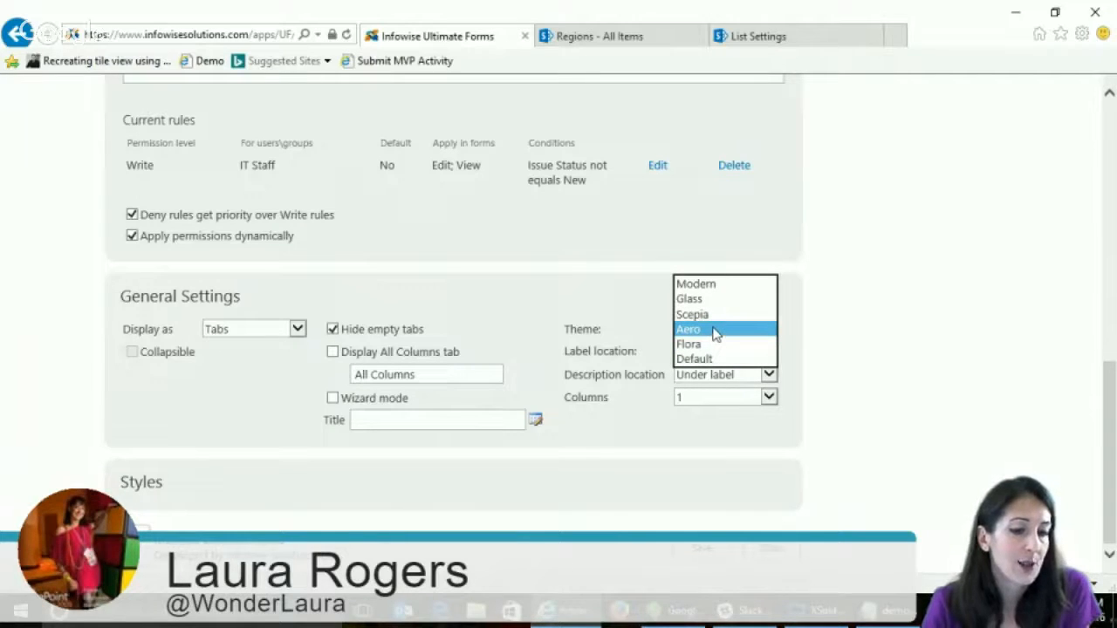
{"action": "left_click", "coordinate": [711, 299]}
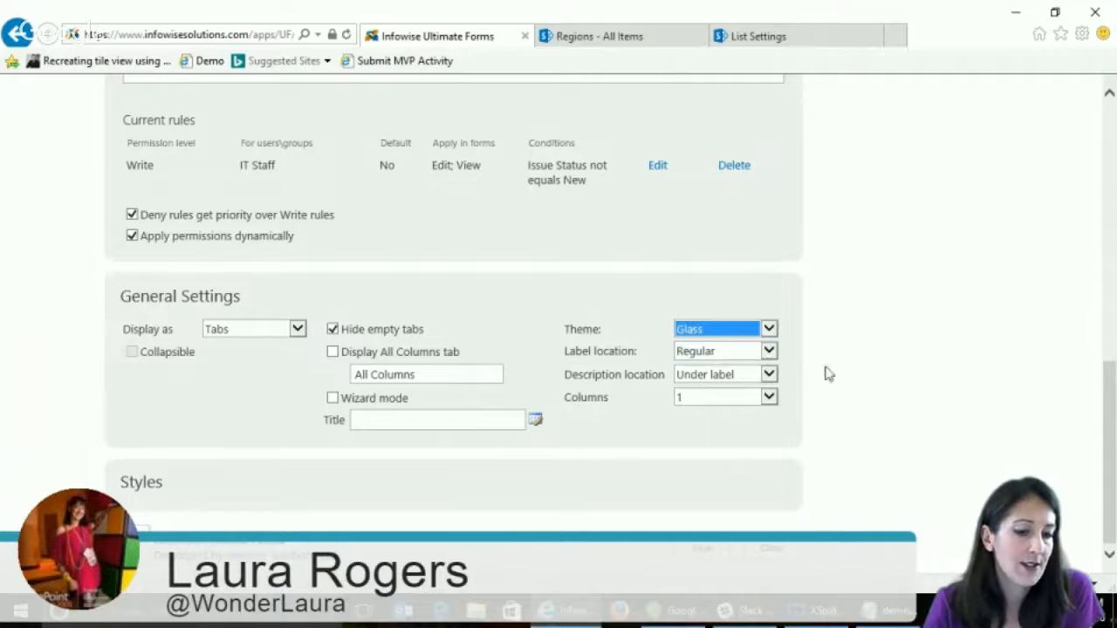
- Expand the style settings and view the background color palette without picking a color
{"action": "left_click", "coordinate": [143, 482]}
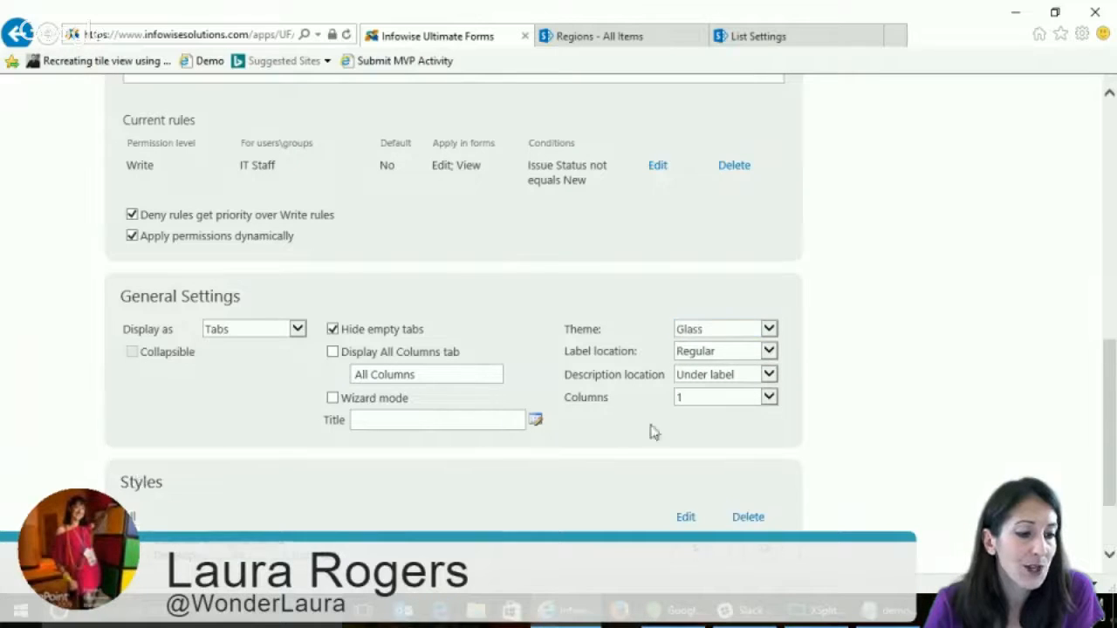
{"action": "scroll", "coordinate": [858, 382], "scroll_direction": "down", "scroll_amount": 3}
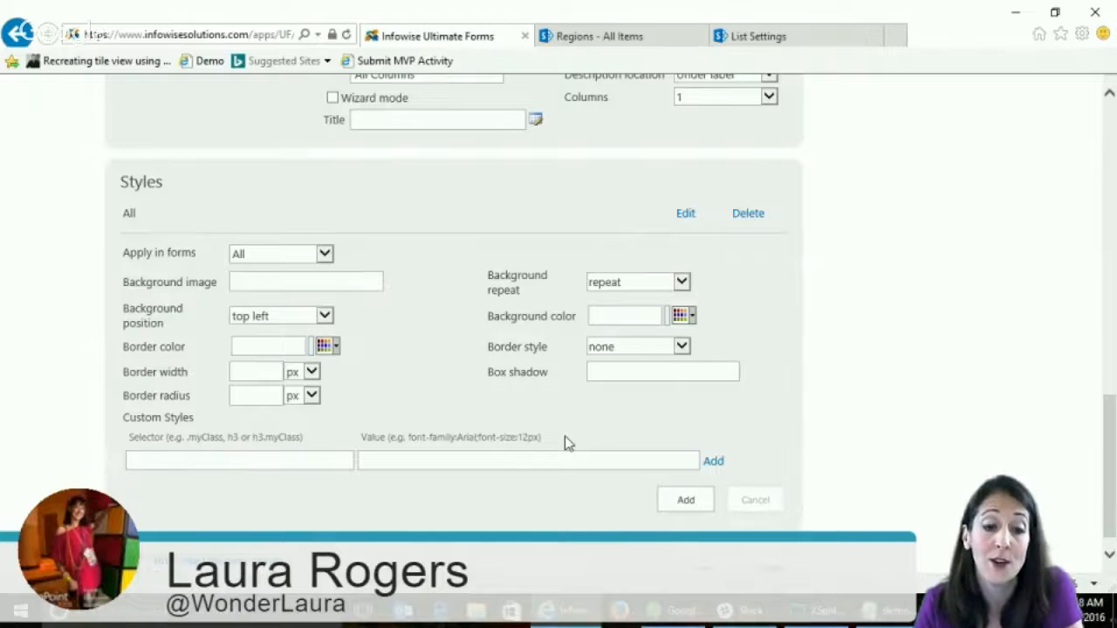
{"action": "left_click", "coordinate": [680, 317]}
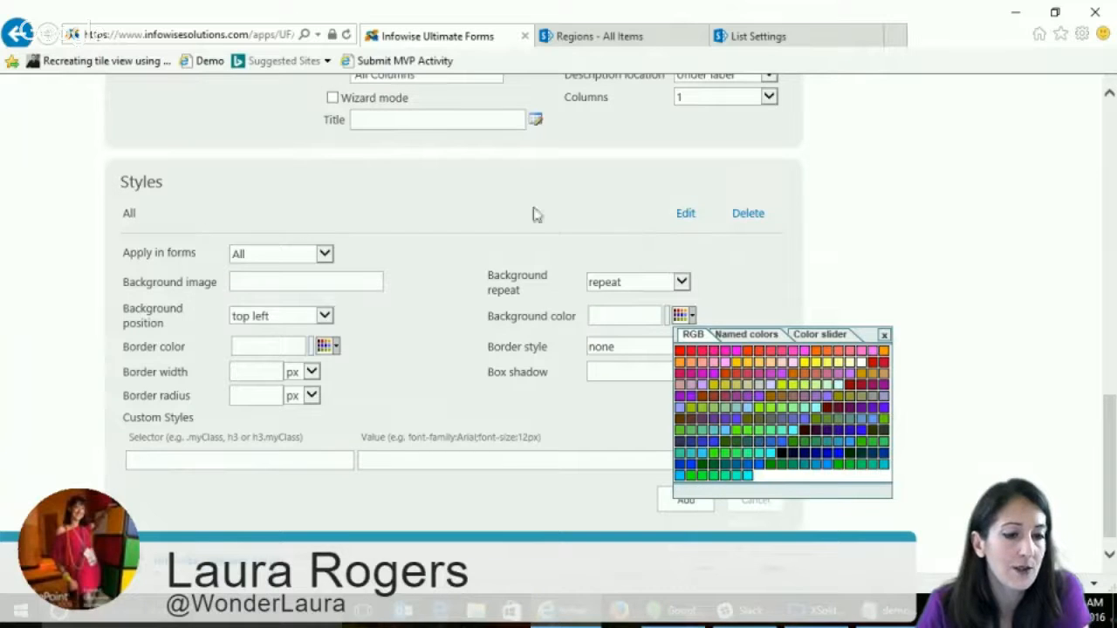
{"action": "left_click", "coordinate": [883, 335]}
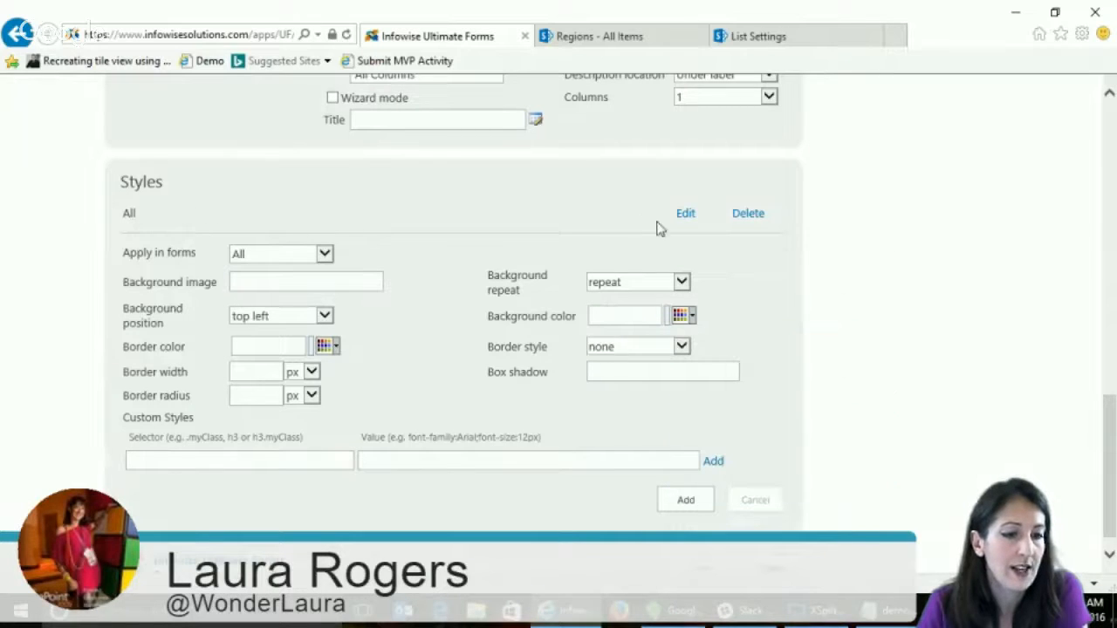
- Open the All style for editing and examine its background image and custom style selector and value fields
{"action": "left_click", "coordinate": [686, 217]}
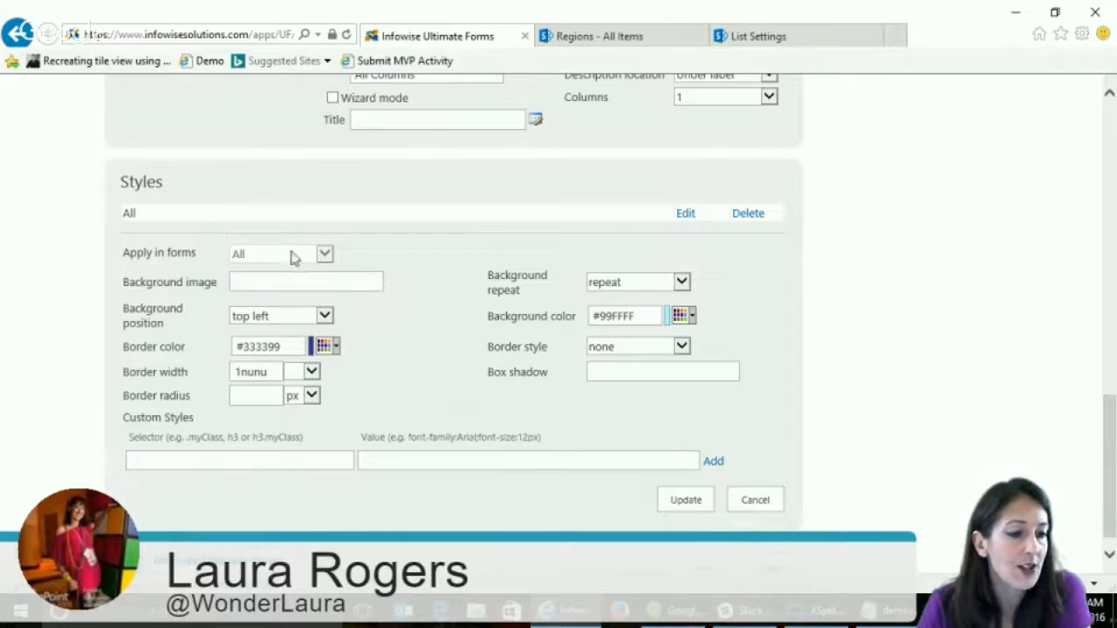
{"action": "left_click", "coordinate": [322, 280]}
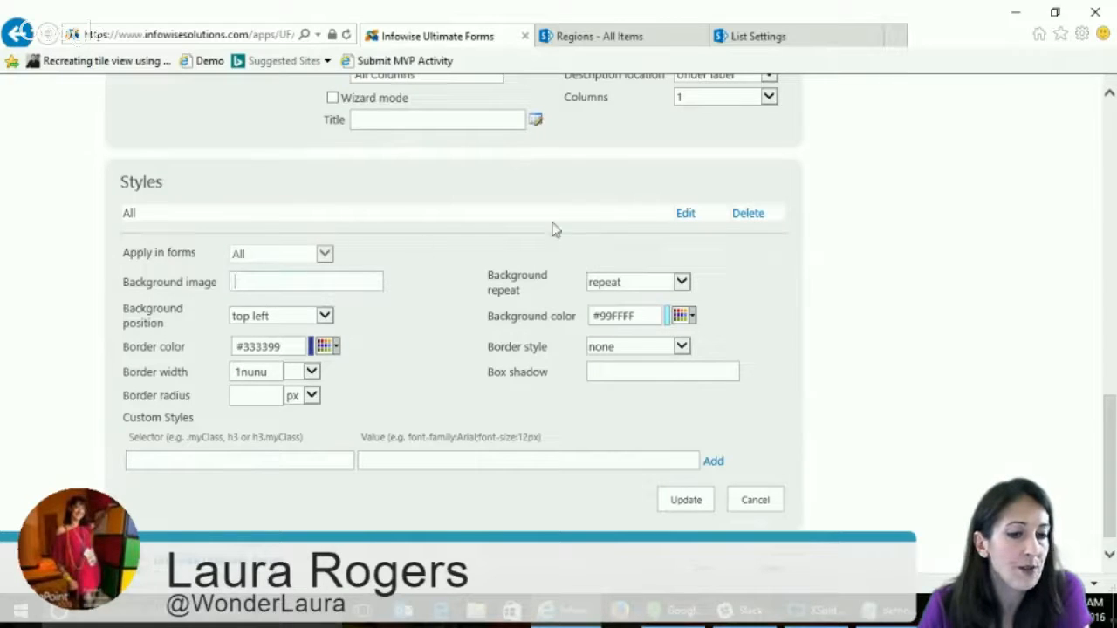
{"action": "left_click", "coordinate": [680, 216]}
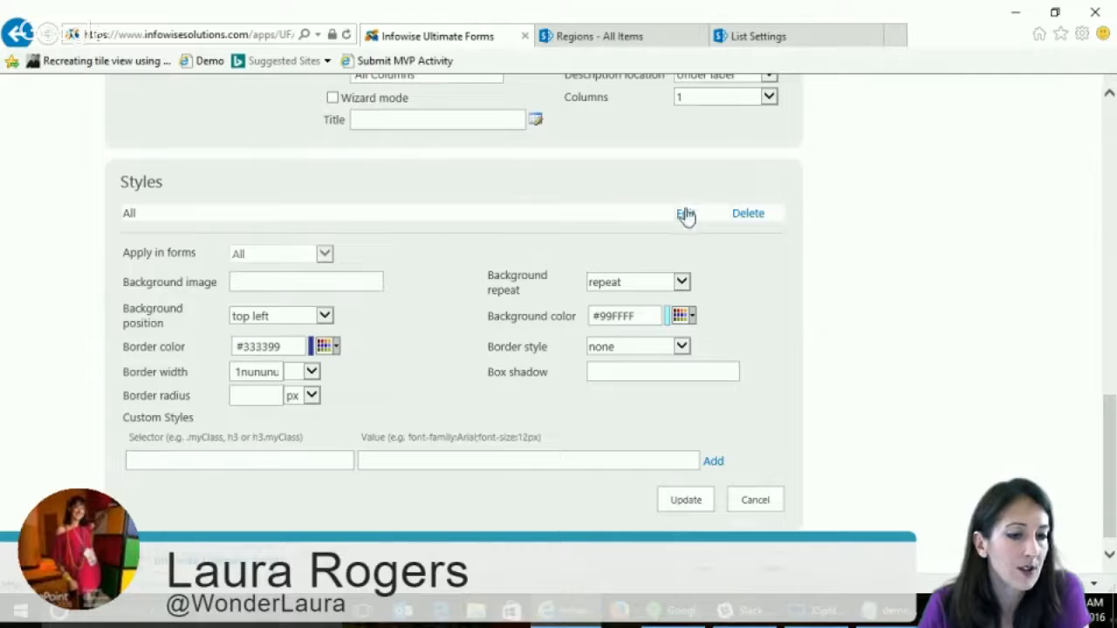
{"action": "left_click", "coordinate": [685, 498]}
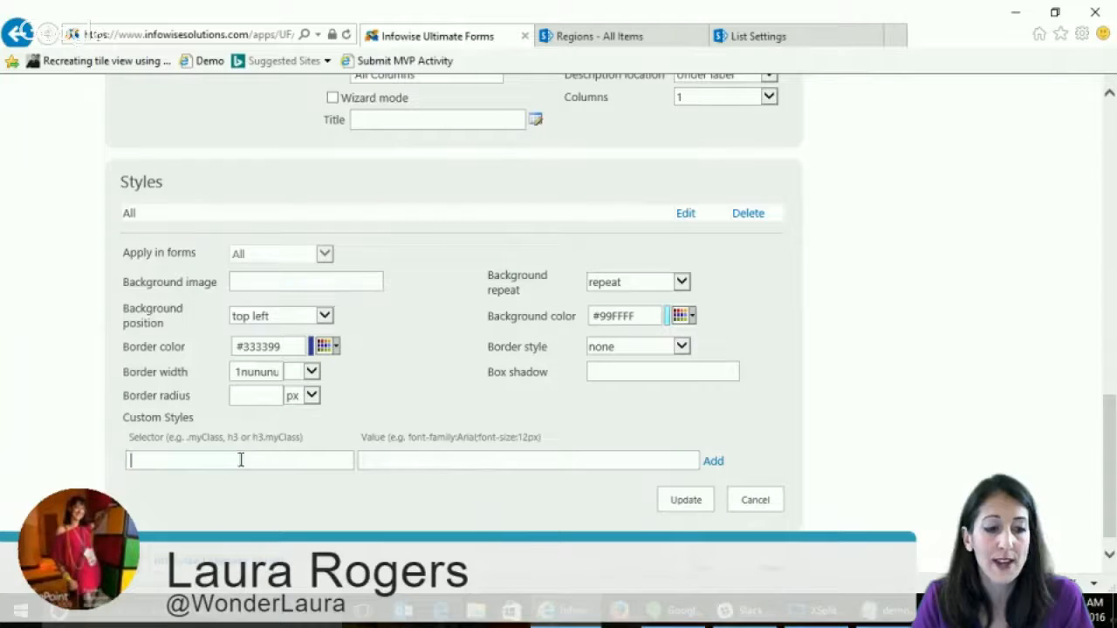
{"action": "left_click", "coordinate": [285, 464]}
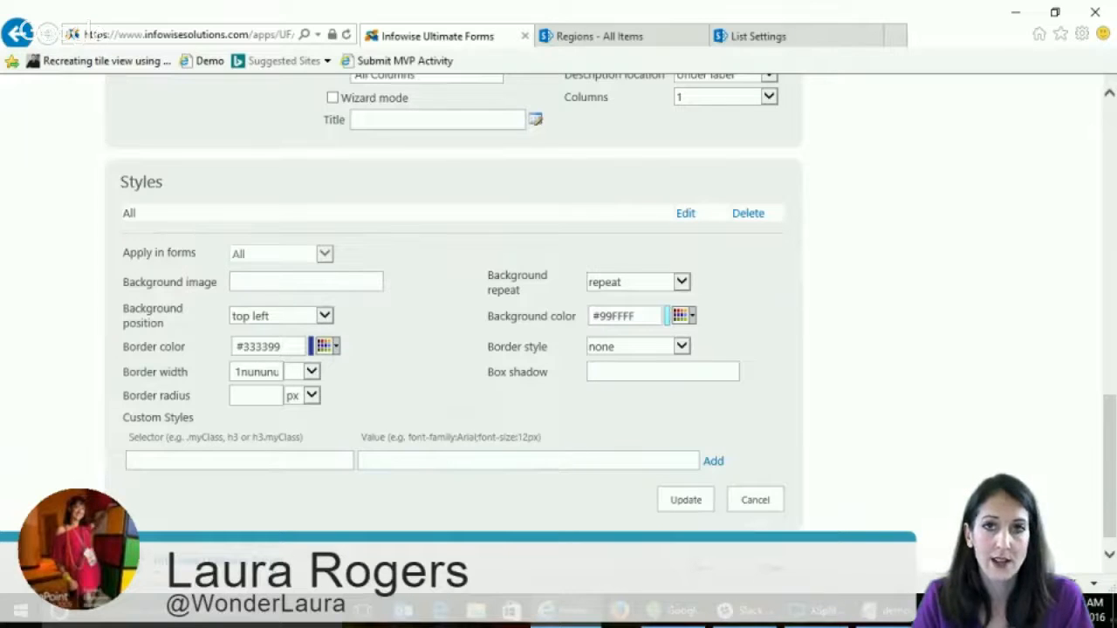
{"action": "left_click", "coordinate": [563, 467]}
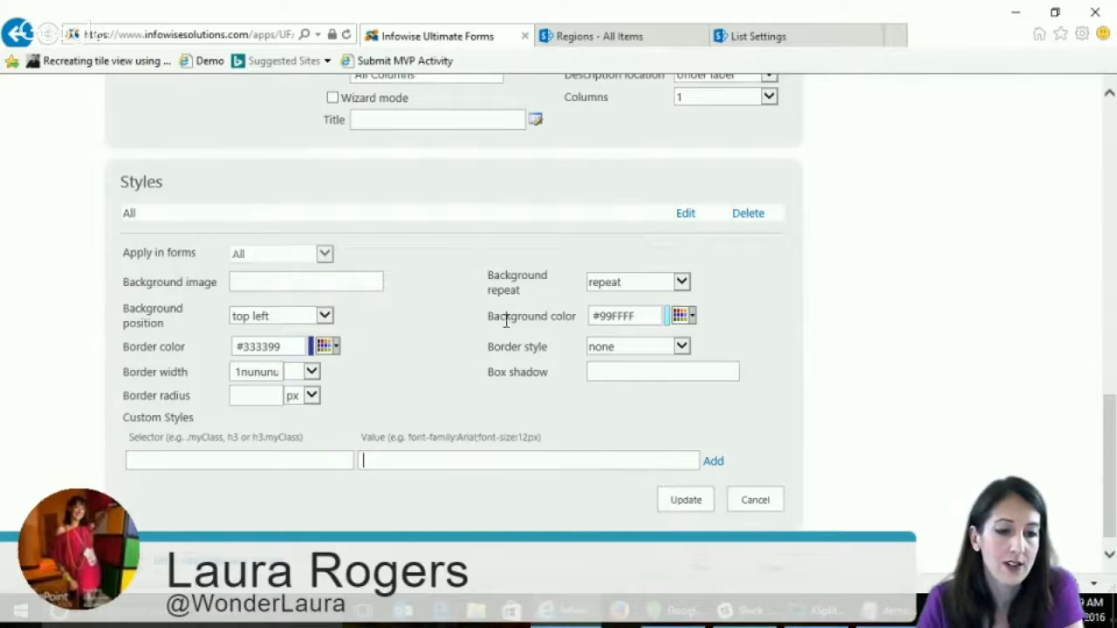
- Enable Wizard mode in the general settings for the tabs
{"action": "scroll", "coordinate": [959, 366], "scroll_direction": "up", "scroll_amount": 4}
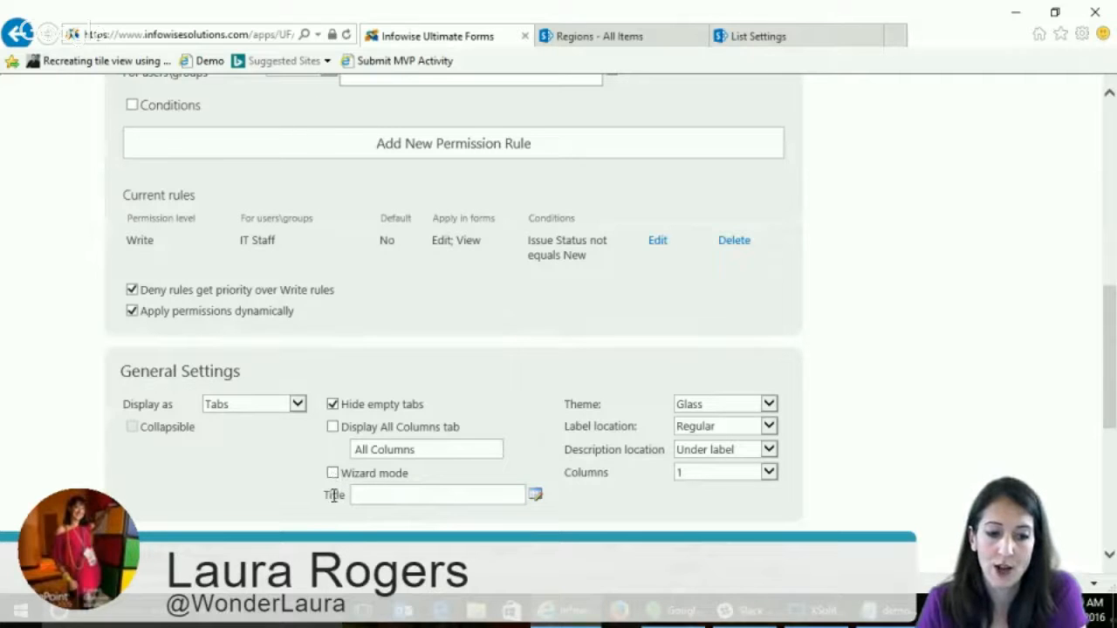
{"action": "scroll", "coordinate": [335, 495], "scroll_direction": "up", "scroll_amount": 1}
{"action": "scroll", "coordinate": [335, 493], "scroll_direction": "down", "scroll_amount": 2}
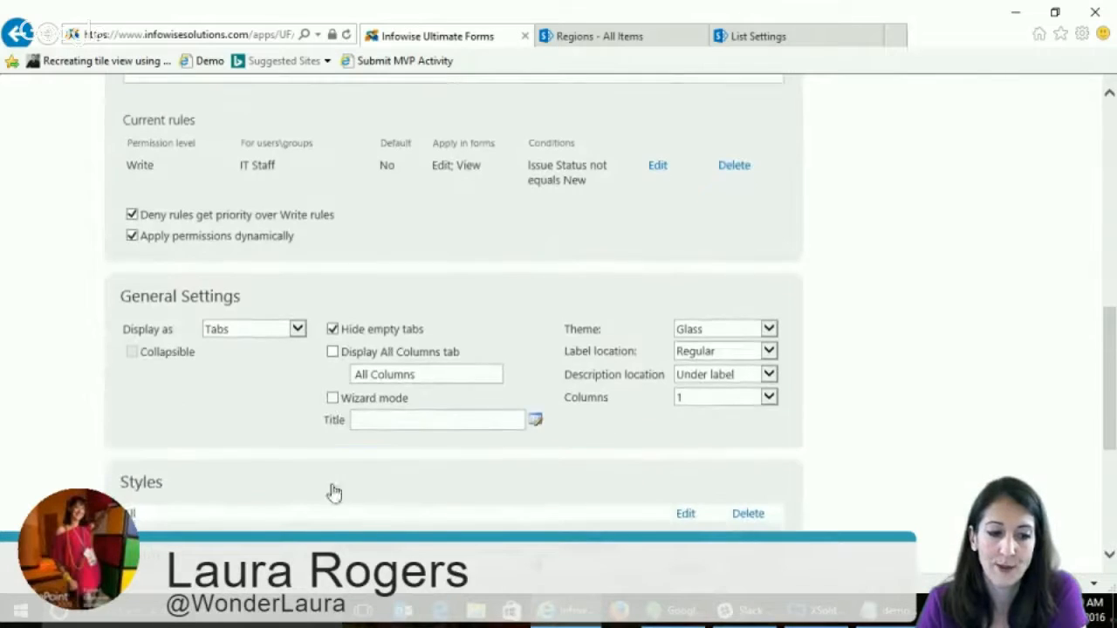
{"action": "left_click", "coordinate": [333, 399]}
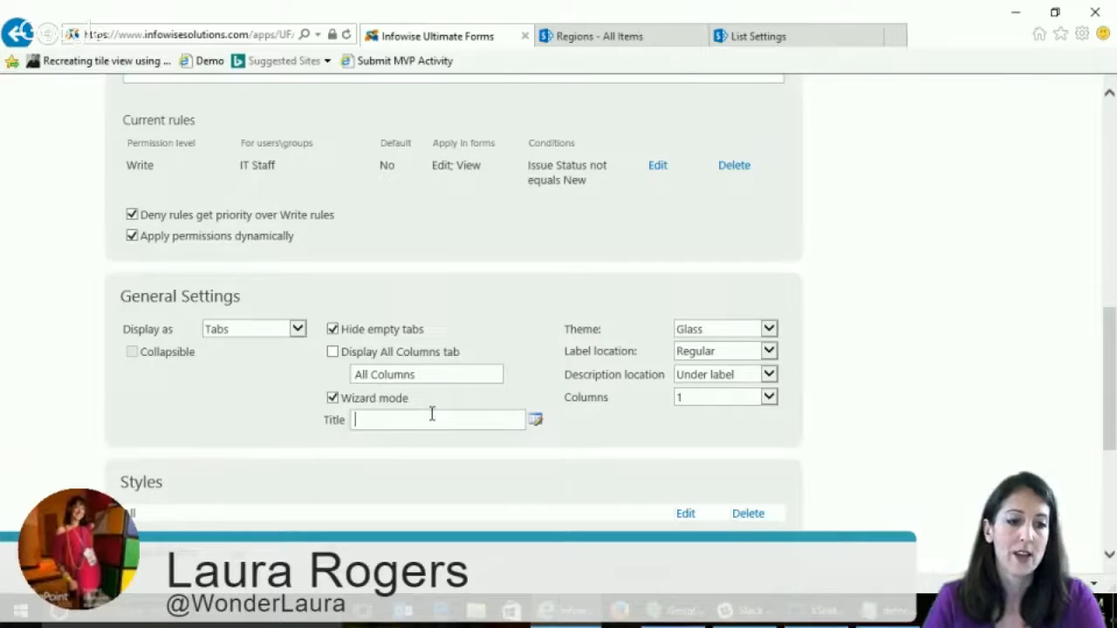
- Update the Admin tab entry and return to the Ultimate Forms main page for the IT Help list
{"action": "scroll", "coordinate": [899, 404], "scroll_direction": "down", "scroll_amount": 3}
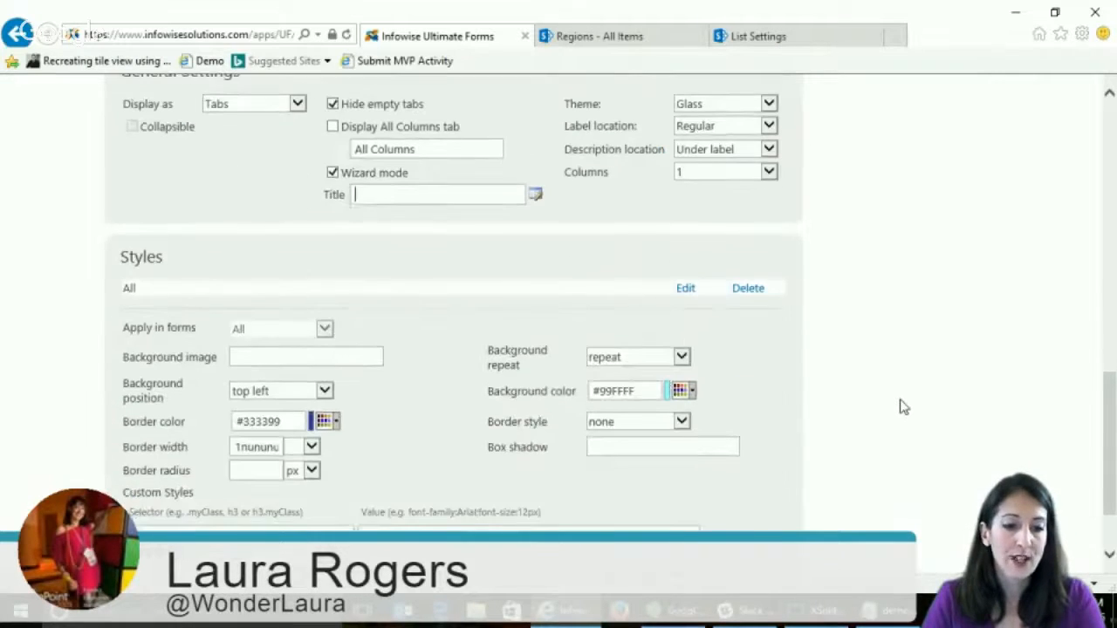
{"action": "scroll", "coordinate": [900, 407], "scroll_direction": "up", "scroll_amount": 10}
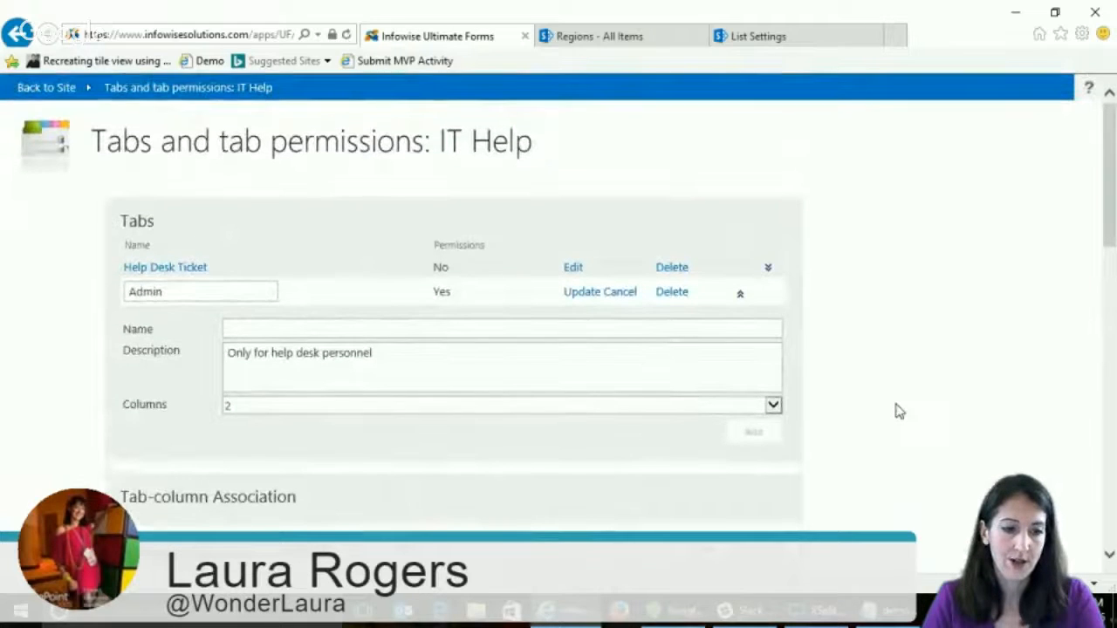
{"action": "left_click", "coordinate": [575, 294]}
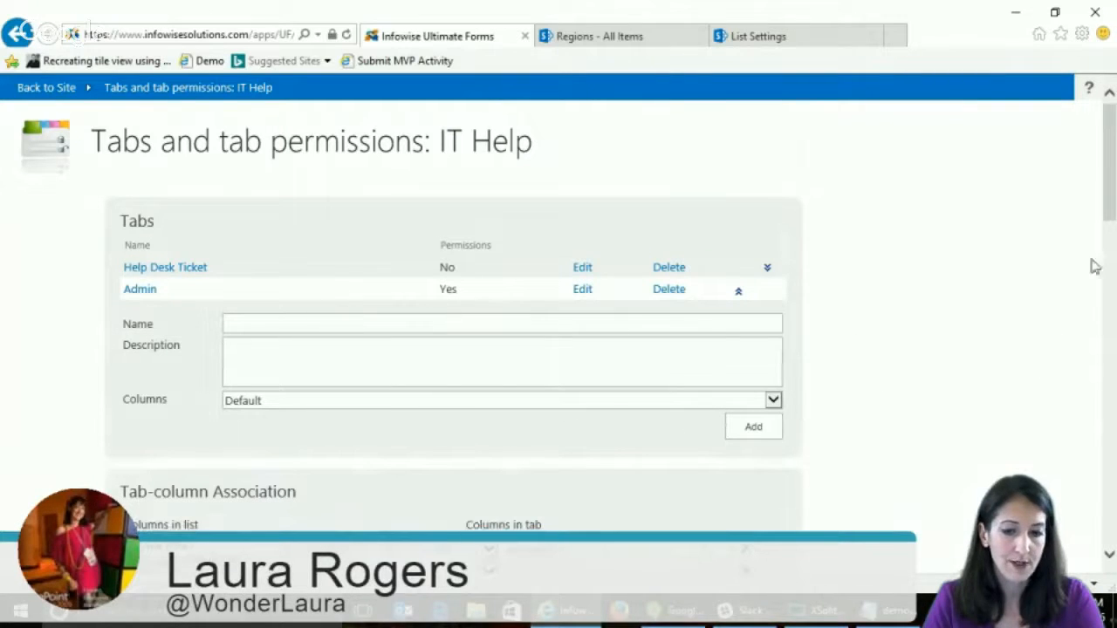
{"action": "left_click_drag", "start_coordinate": [1110, 187], "coordinate": [1112, 508]}
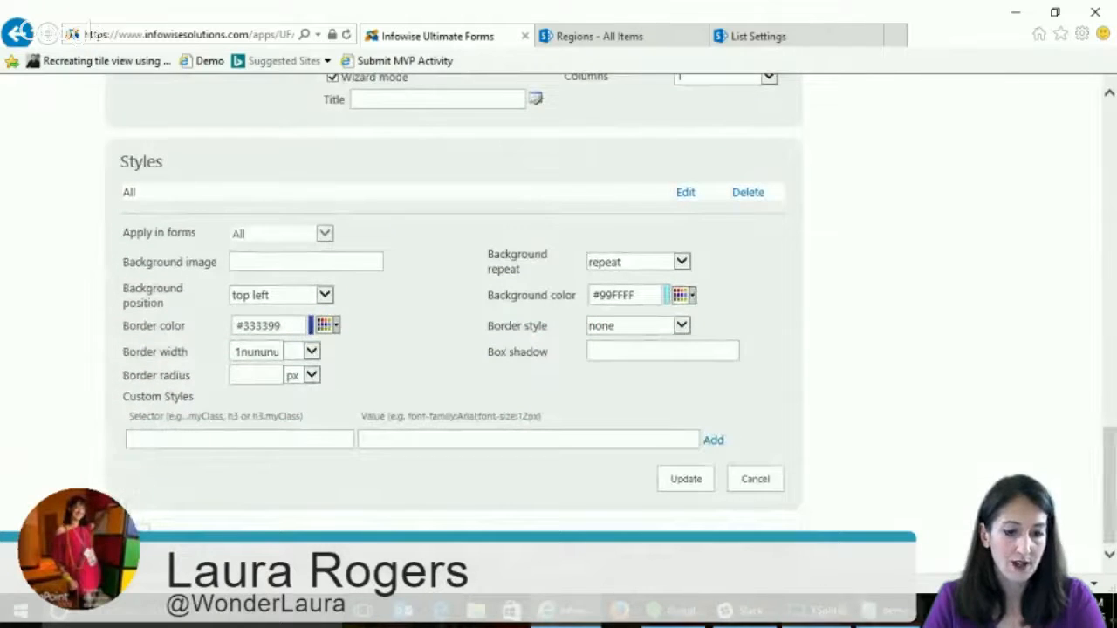
{"action": "key", "text": "alt+Left"}
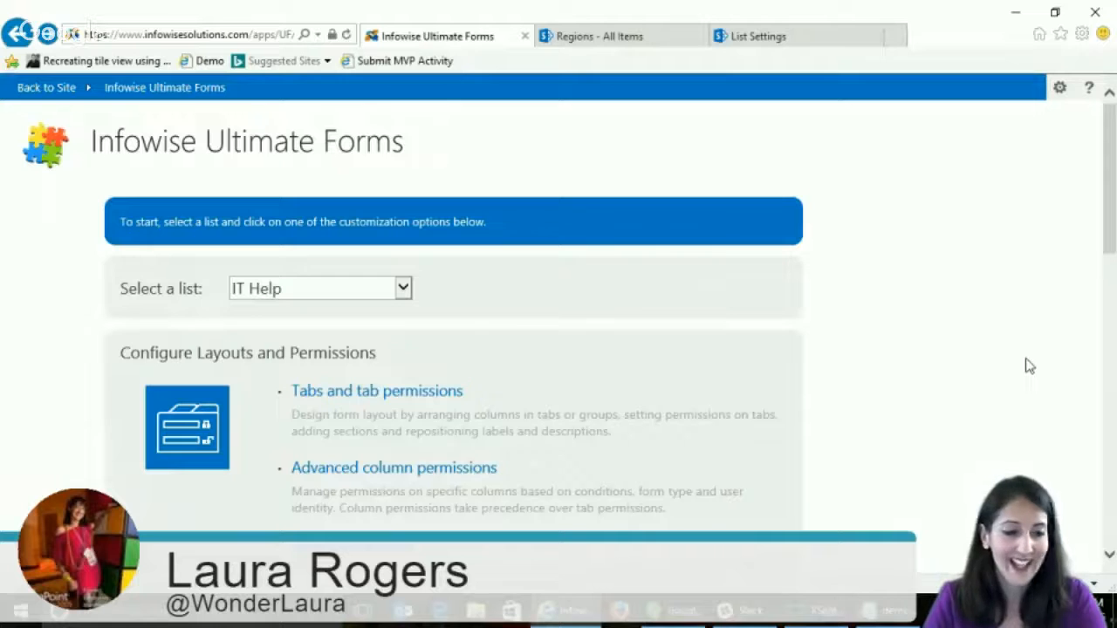
- Open the IT Help advanced column permissions, review the Issue Status Read rule, and close its editing with an update
{"action": "scroll", "coordinate": [914, 325], "scroll_direction": "down", "scroll_amount": 1}
{"action": "scroll", "coordinate": [914, 324], "scroll_direction": "down", "scroll_amount": 2}
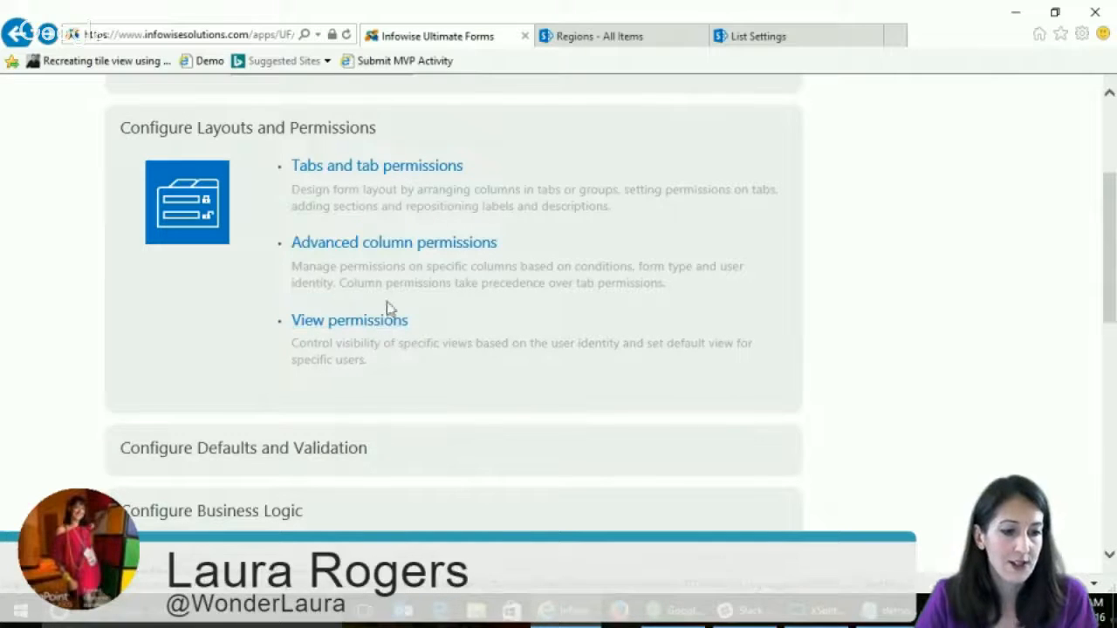
{"action": "left_click", "coordinate": [376, 252]}
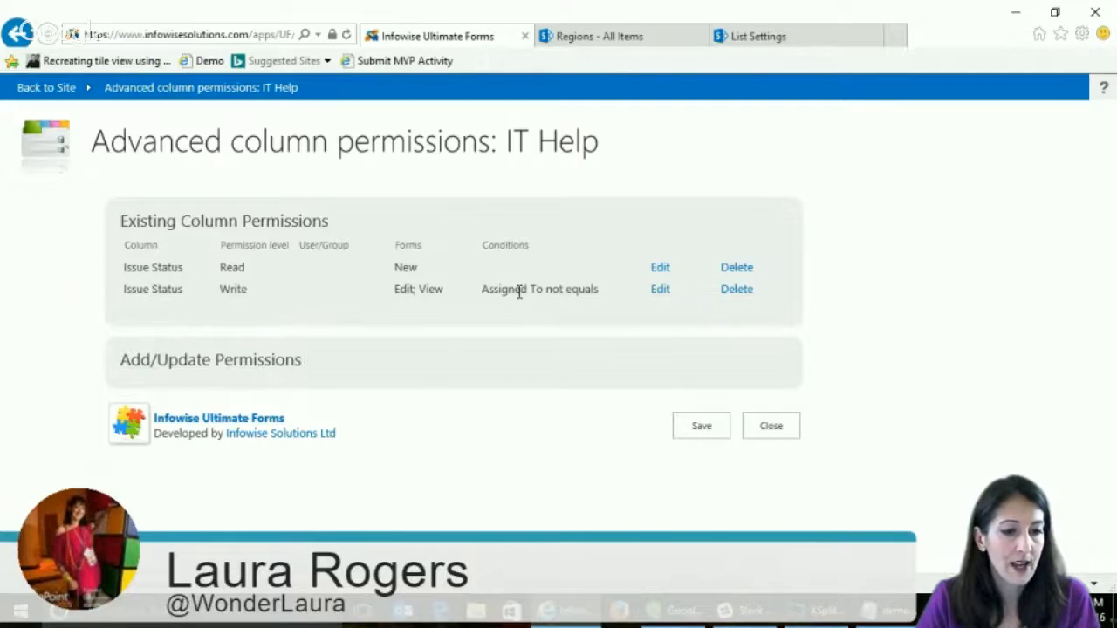
{"action": "left_click", "coordinate": [660, 271]}
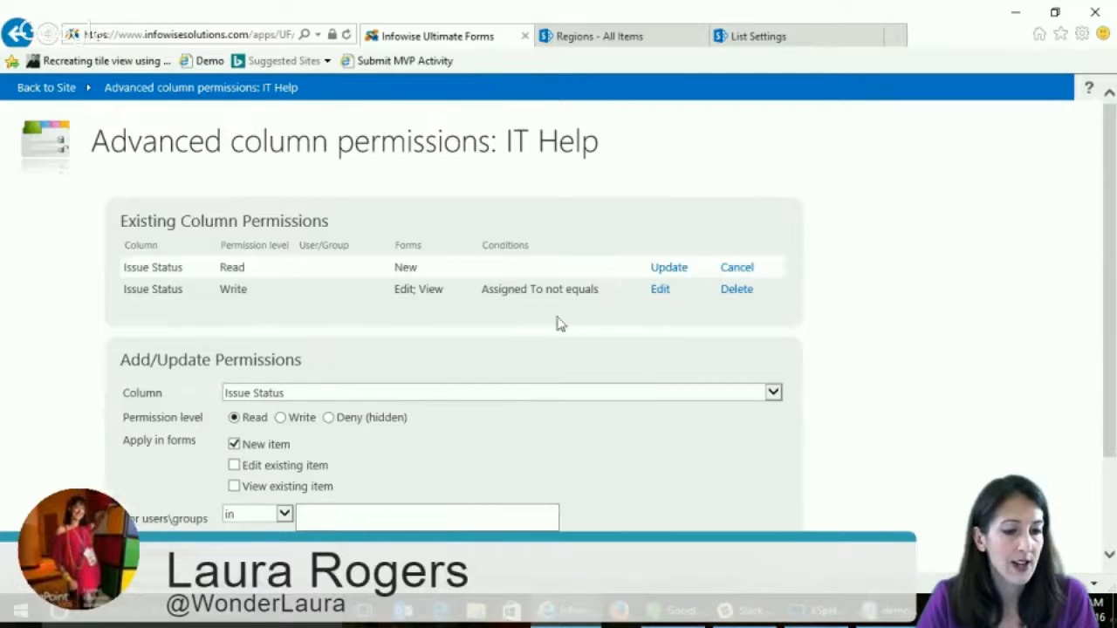
{"action": "scroll", "coordinate": [1109, 311], "scroll_direction": "down", "scroll_amount": 1}
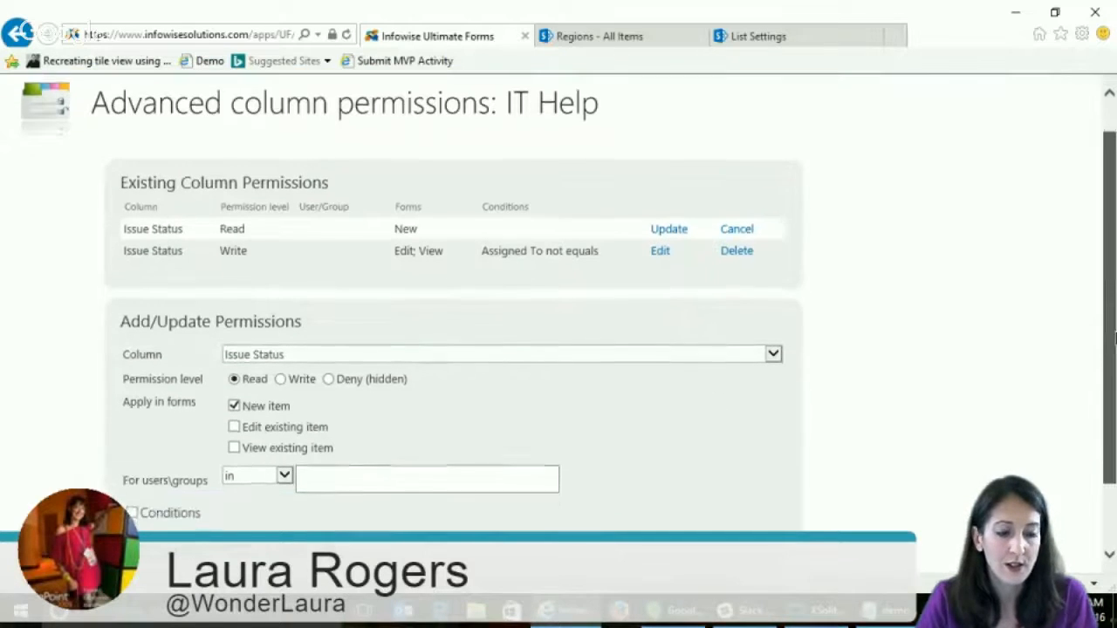
{"action": "scroll", "coordinate": [559, 303], "scroll_direction": "down", "scroll_amount": 2}
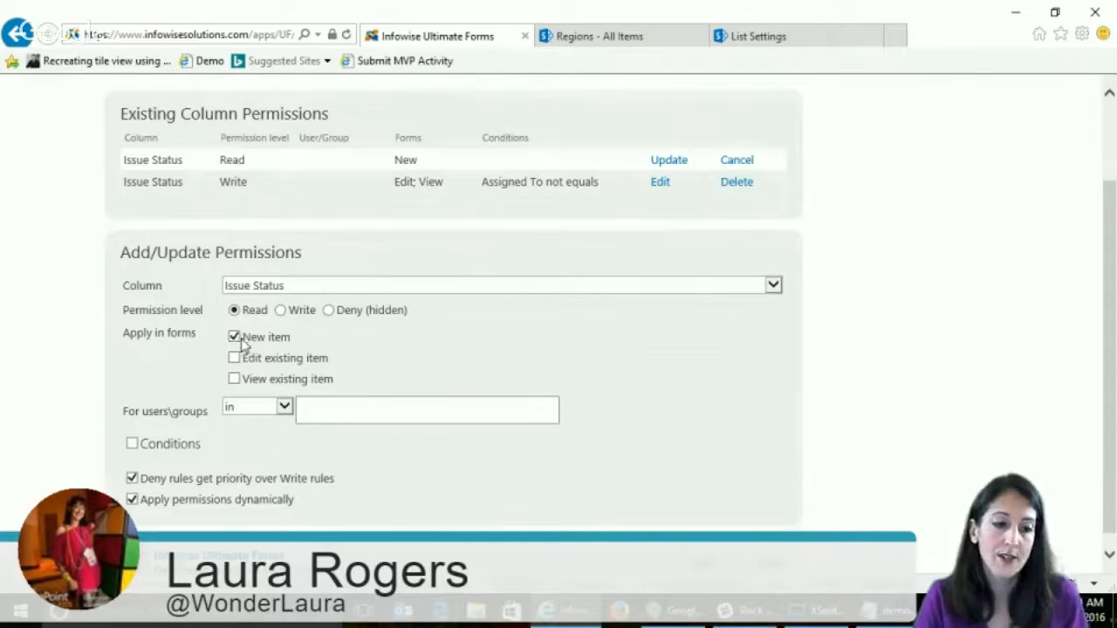
{"action": "left_click", "coordinate": [668, 163]}
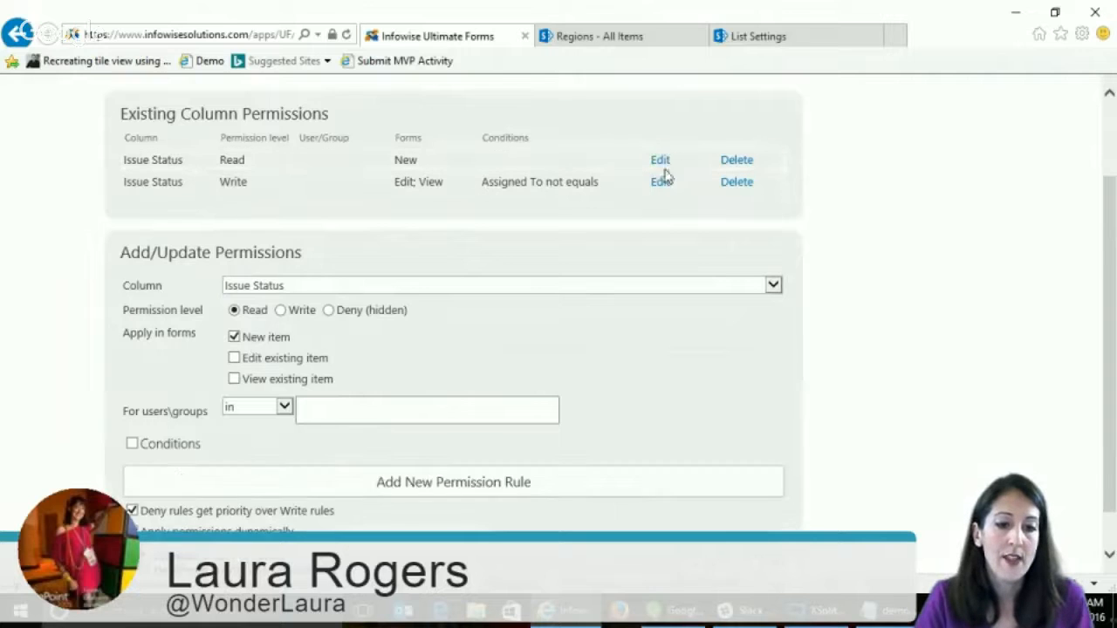
- Open the Issue Status Write rule for editing, review its forms, users and conditions, and return to the Ultimate Forms main page without updating
{"action": "left_click", "coordinate": [660, 183]}
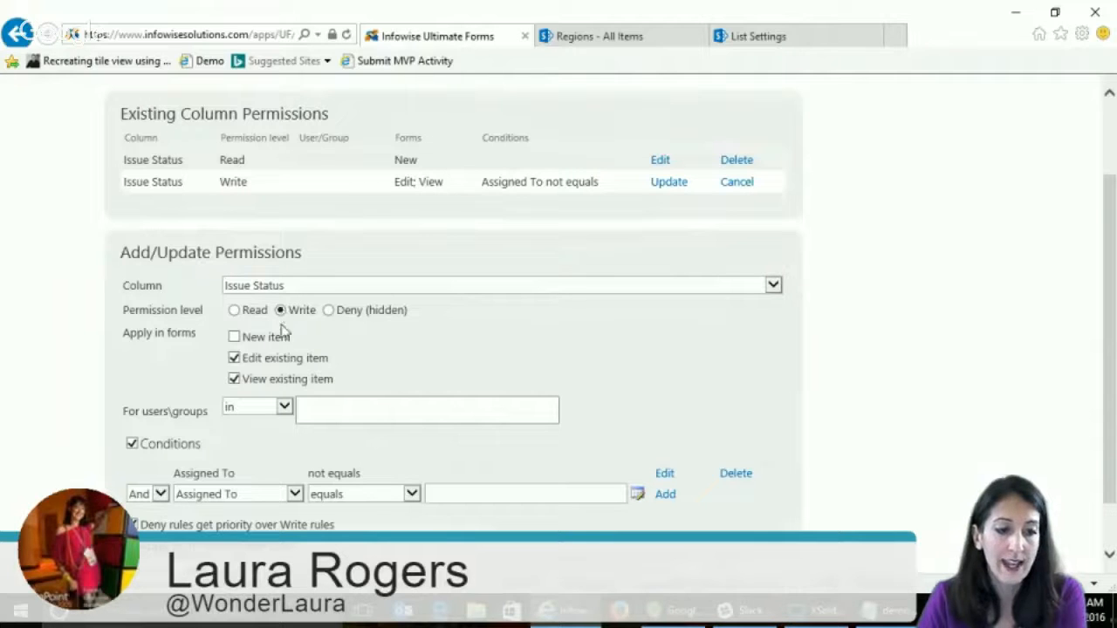
{"action": "scroll", "coordinate": [308, 388], "scroll_direction": "down", "scroll_amount": 1}
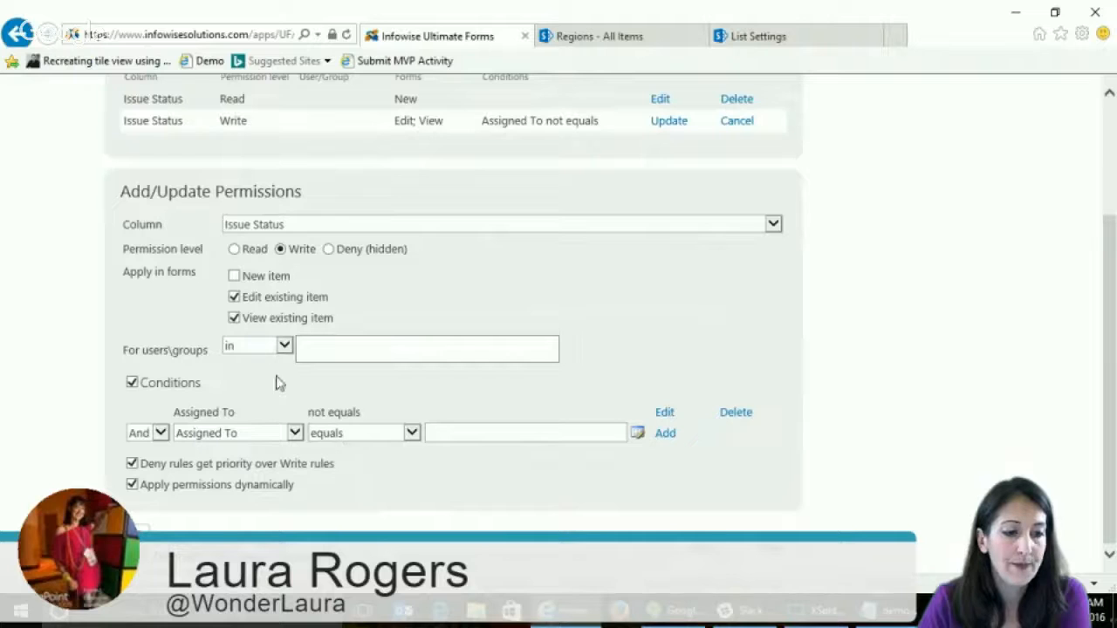
{"action": "left_click", "coordinate": [386, 356]}
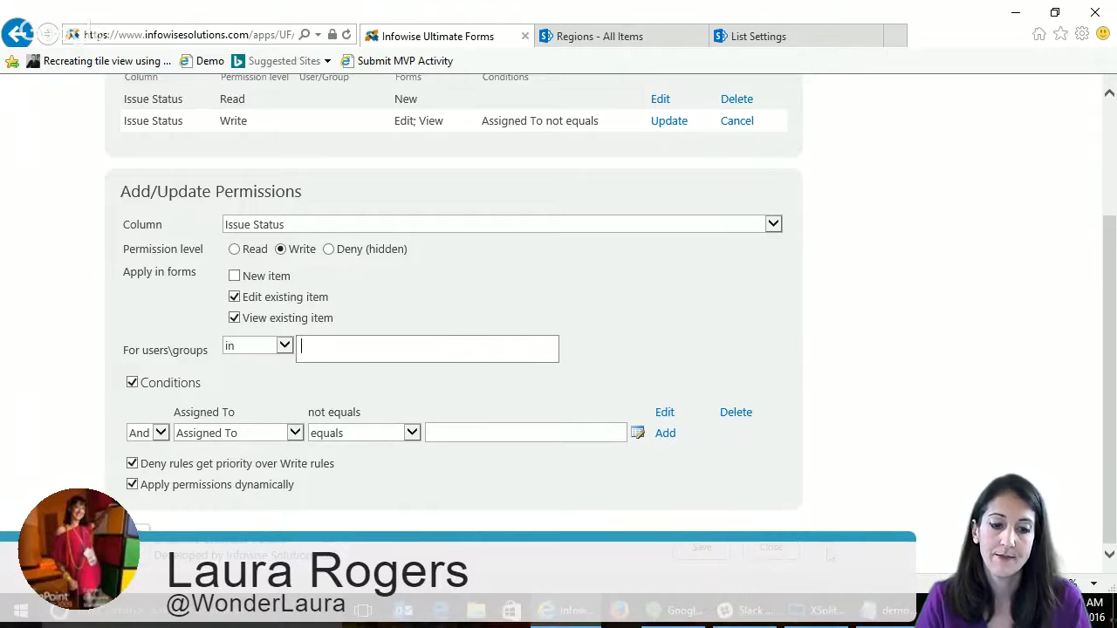
{"action": "scroll", "coordinate": [915, 388], "scroll_direction": "up", "scroll_amount": 1}
{"action": "scroll", "coordinate": [916, 386], "scroll_direction": "down", "scroll_amount": 3}
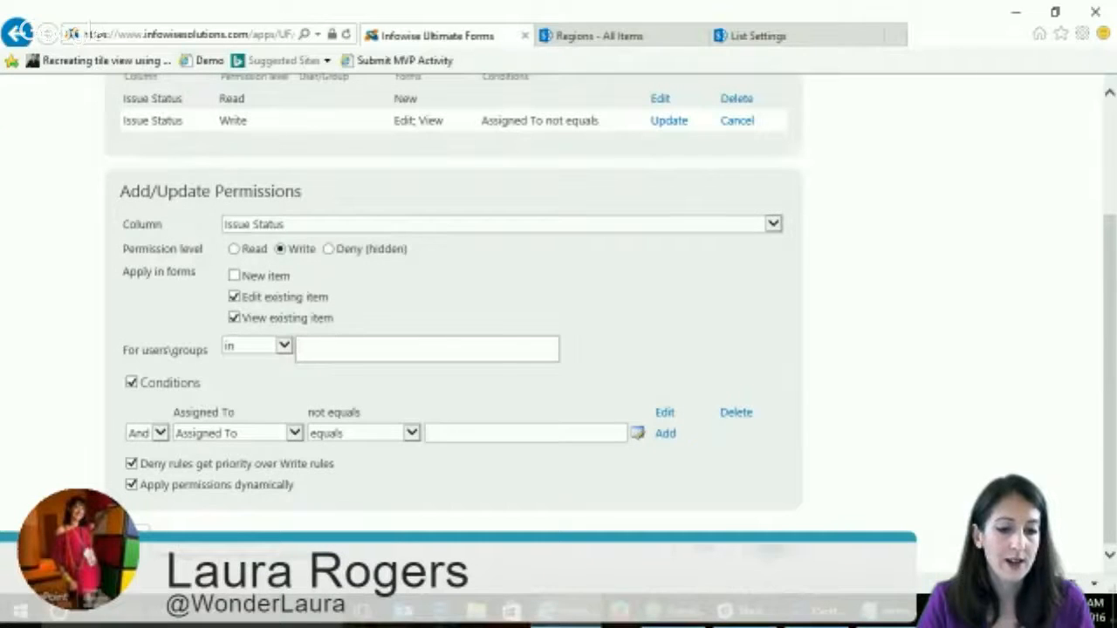
{"action": "left_click", "coordinate": [16, 33]}
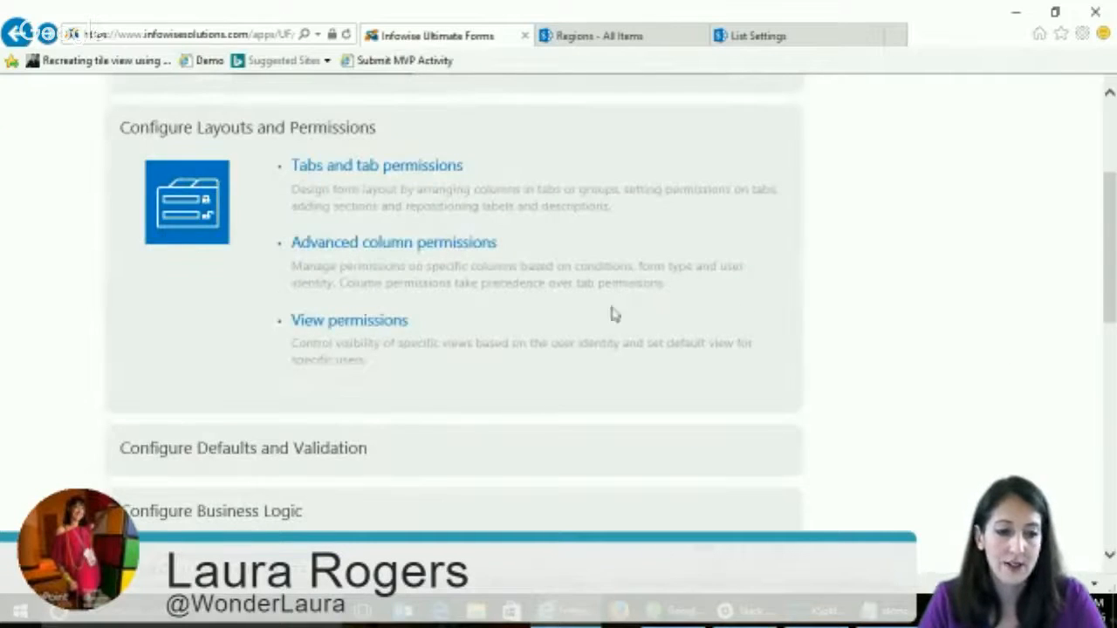
- Add a view permission granting the All Issues view to the IT Staff group and save the IT Help view permissions
{"action": "left_click", "coordinate": [357, 324]}
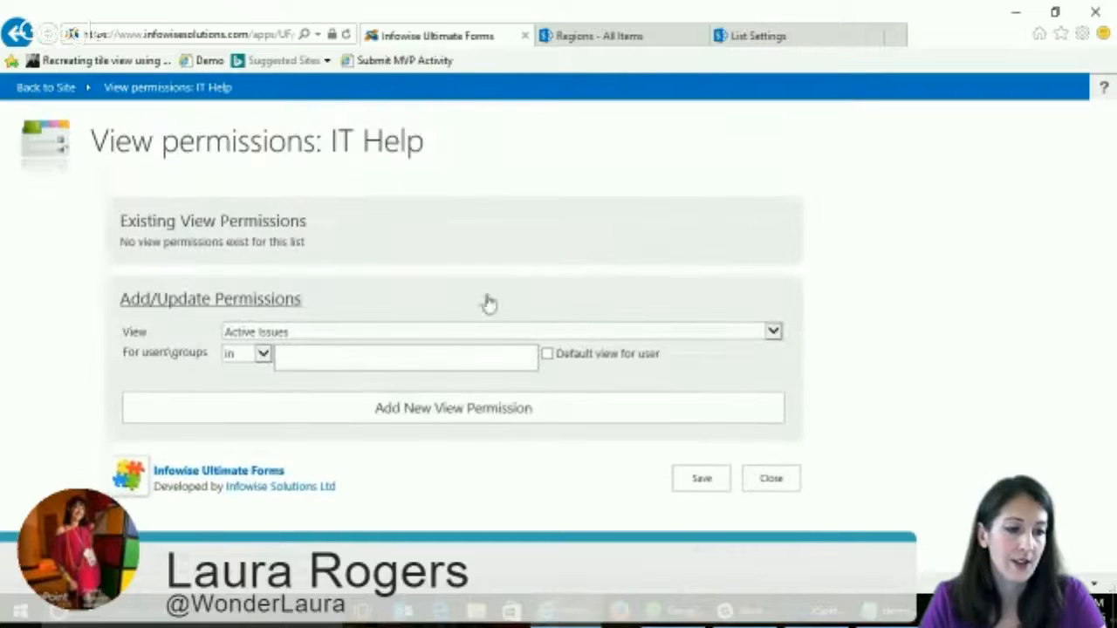
{"action": "left_click", "coordinate": [291, 335]}
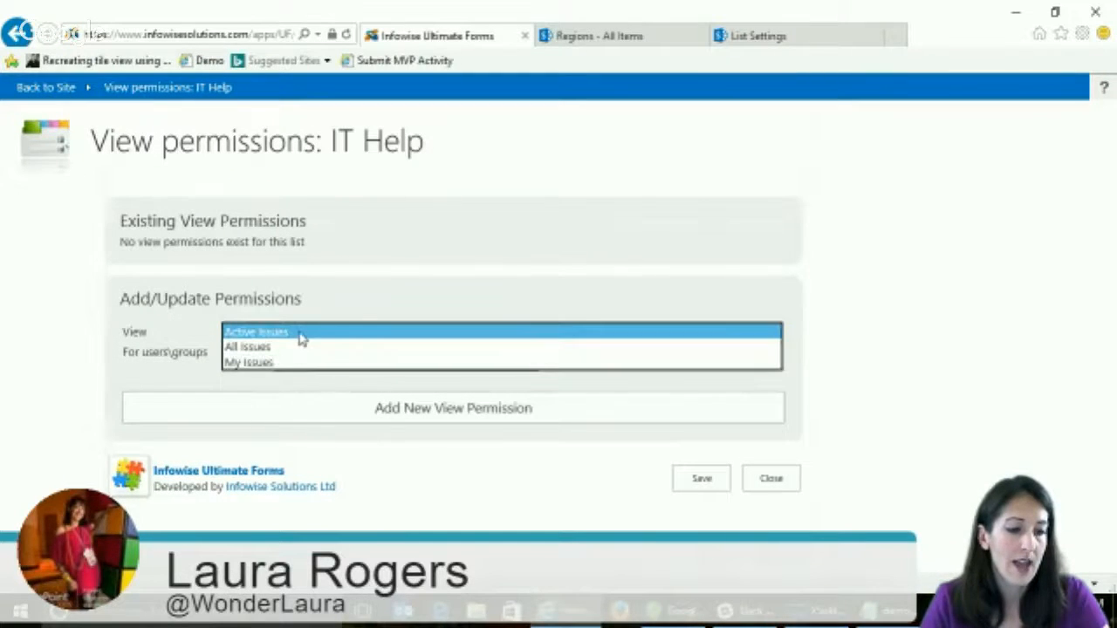
{"action": "left_click", "coordinate": [292, 346]}
{"action": "left_click", "coordinate": [345, 357]}
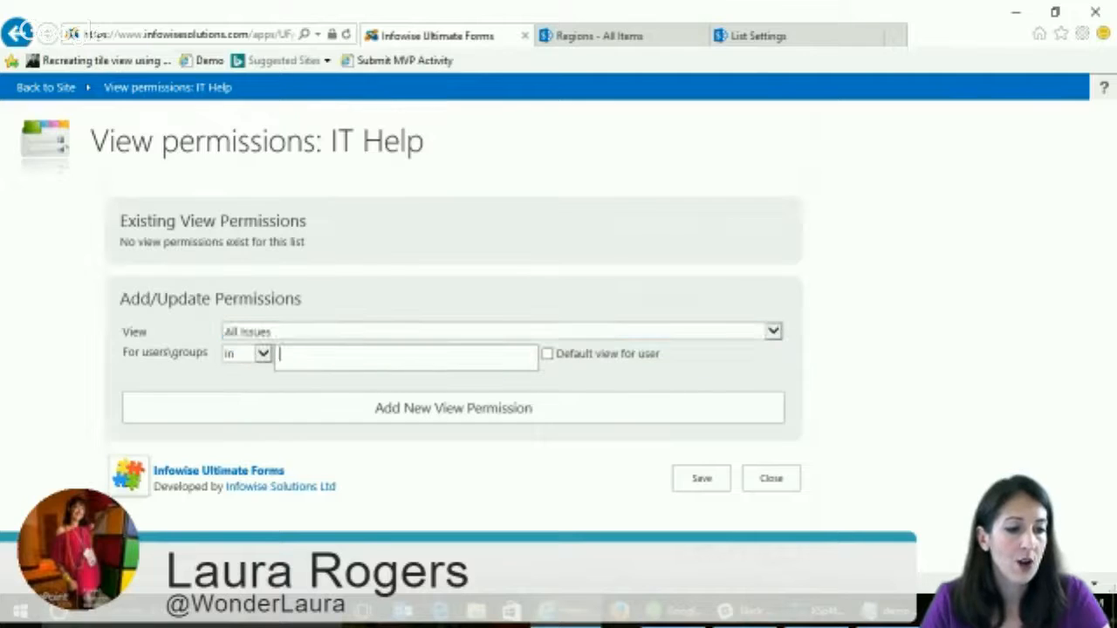
{"action": "type", "text": "it"}
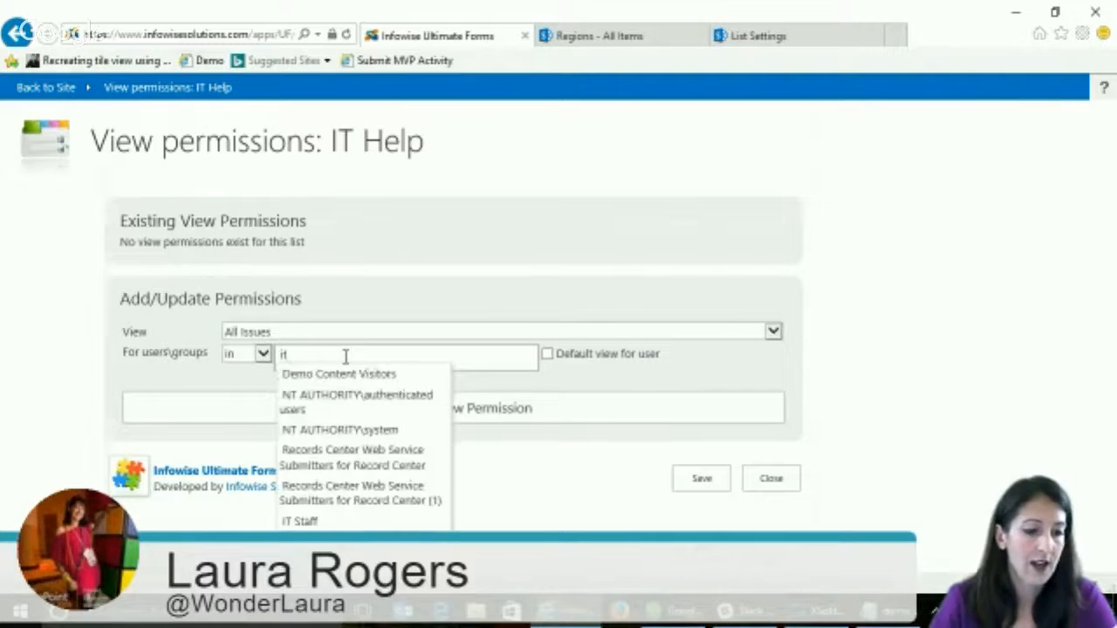
{"action": "left_click", "coordinate": [337, 524]}
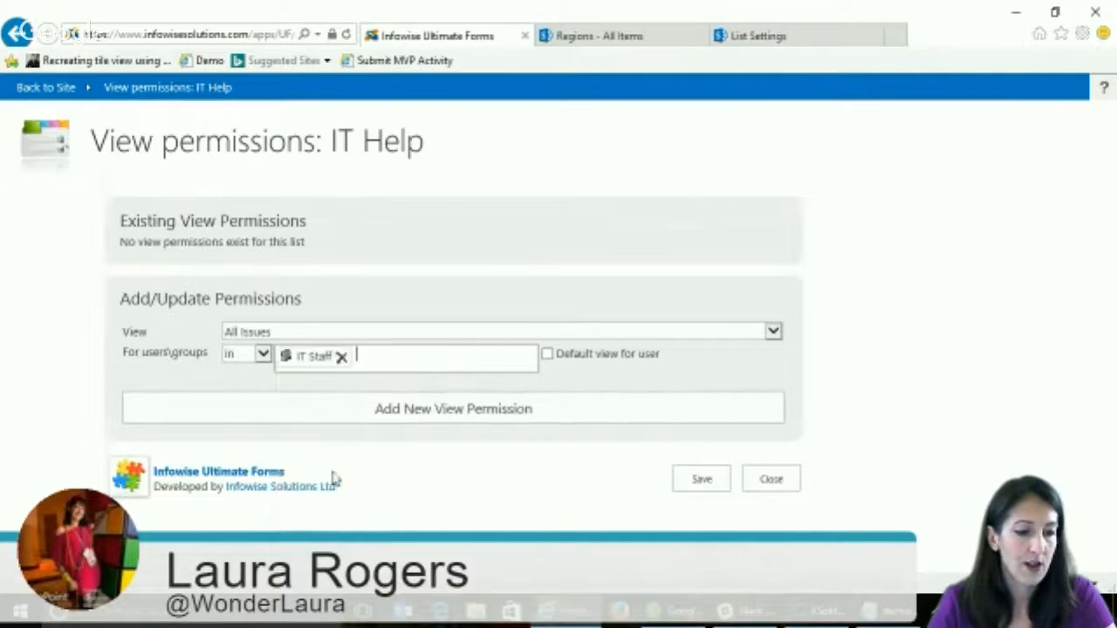
{"action": "left_click", "coordinate": [443, 416]}
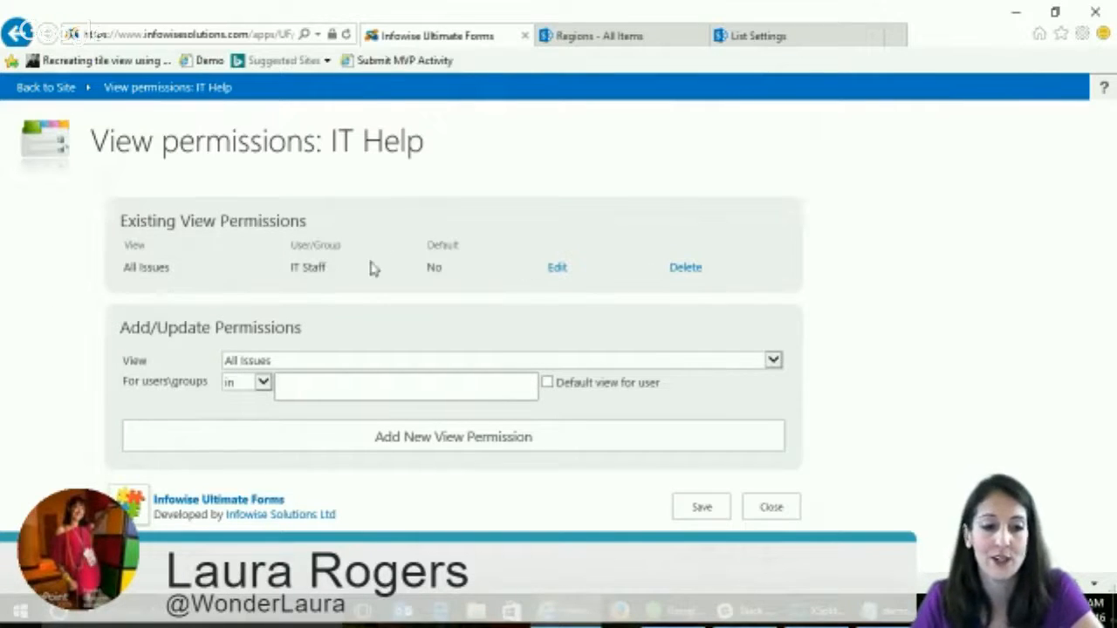
{"action": "left_click", "coordinate": [701, 510]}
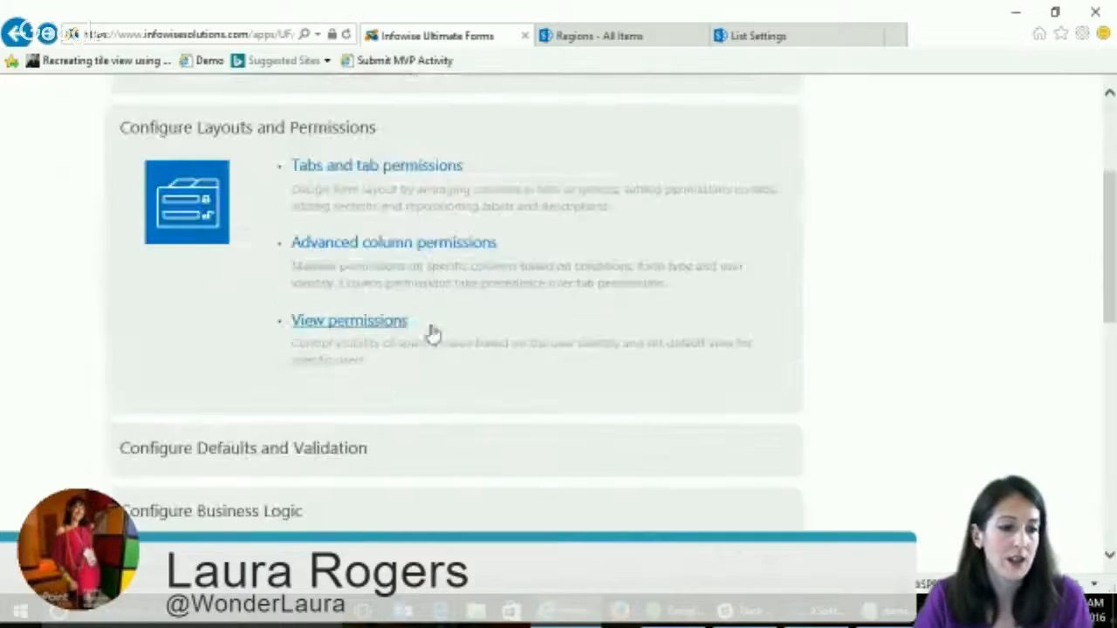
- Open the Connected lookup column settings for IT Help and load the IT Category column to examine its data source
{"action": "scroll", "coordinate": [437, 410], "scroll_direction": "down", "scroll_amount": 3}
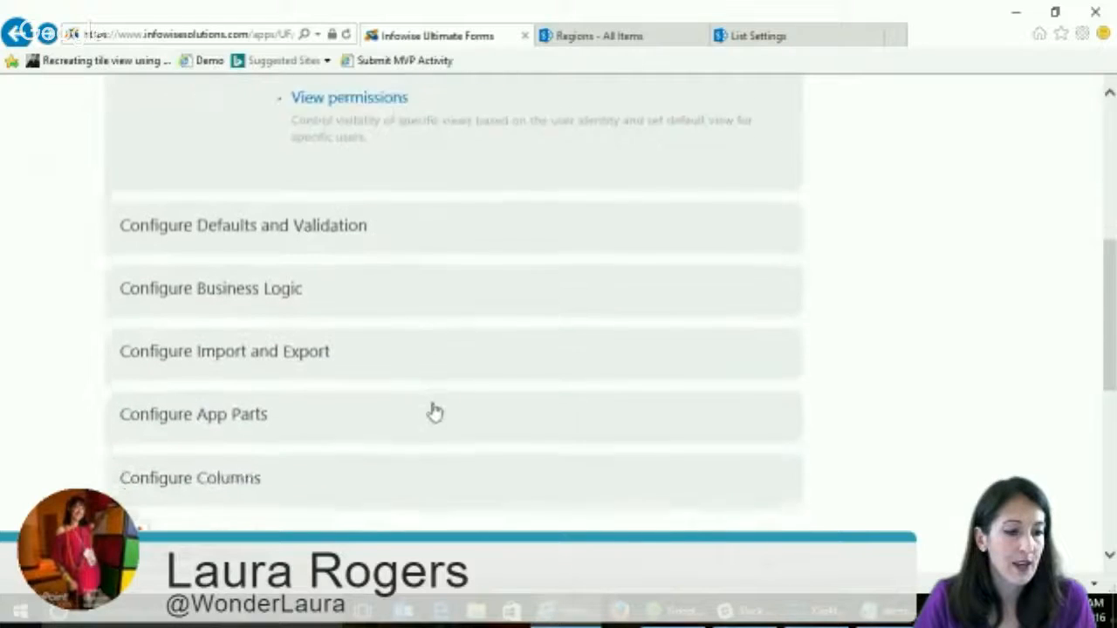
{"action": "left_click", "coordinate": [218, 410]}
{"action": "scroll", "coordinate": [631, 376], "scroll_direction": "down", "scroll_amount": 2}
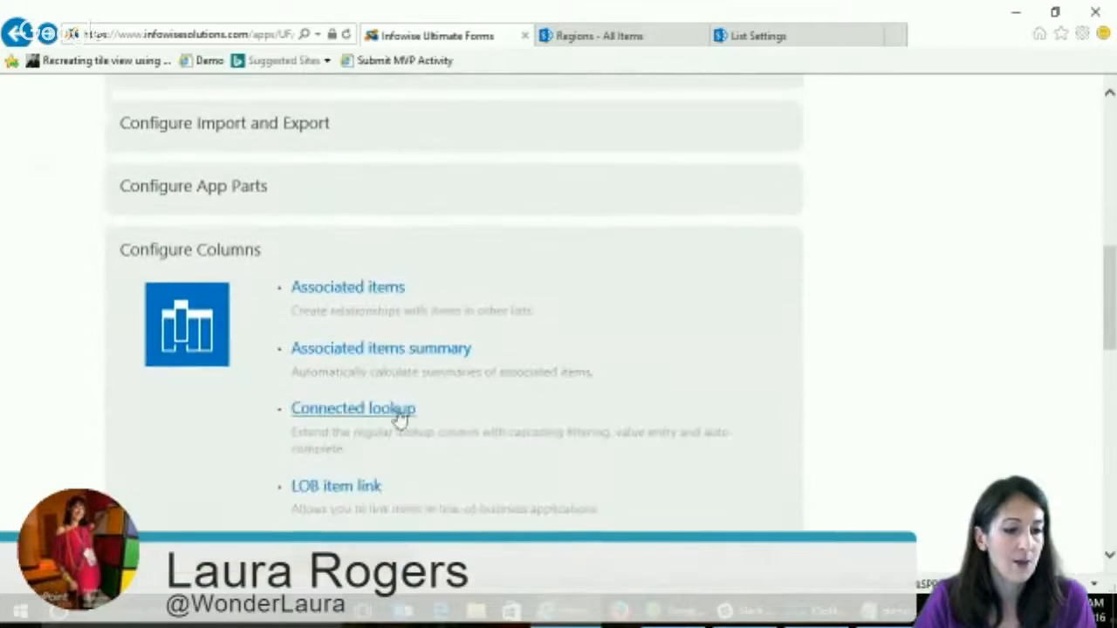
{"action": "left_click", "coordinate": [382, 411]}
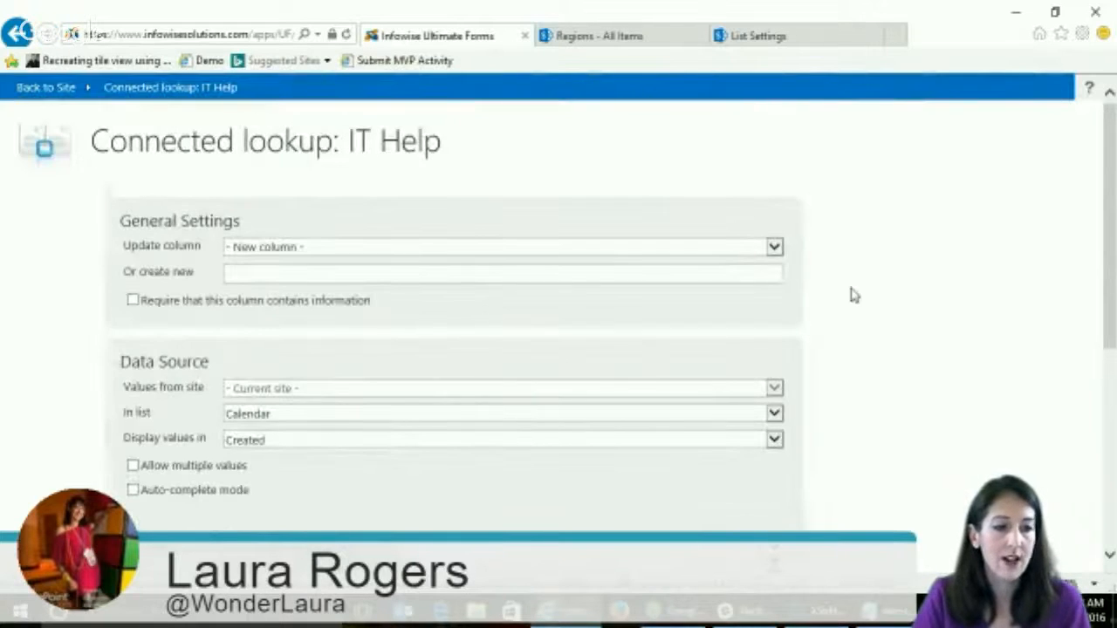
{"action": "left_click", "coordinate": [512, 249]}
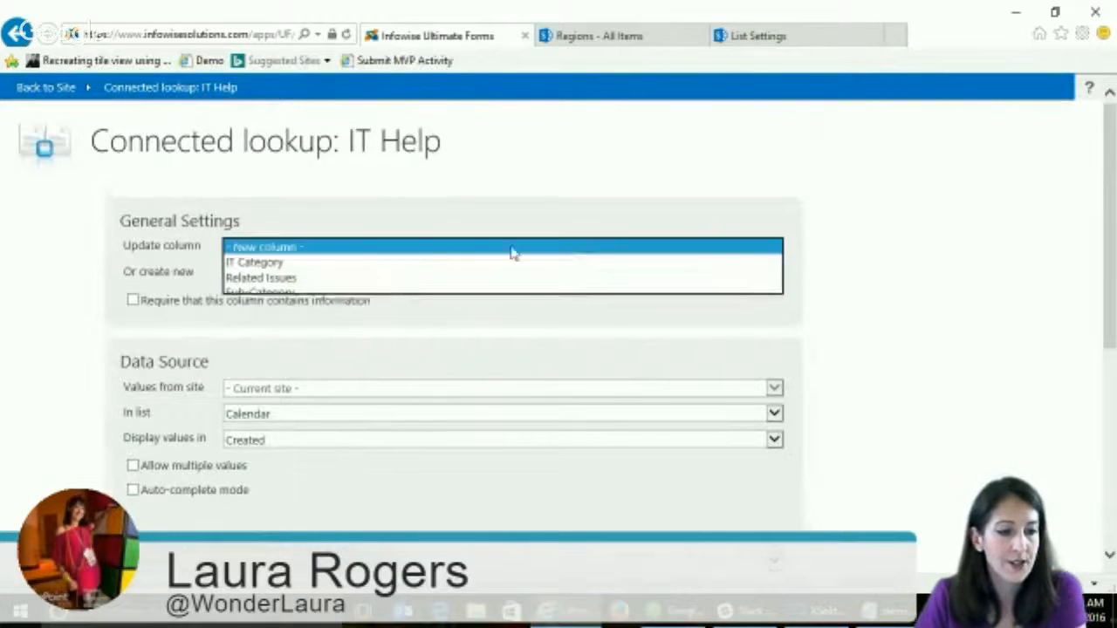
{"action": "left_click", "coordinate": [292, 263]}
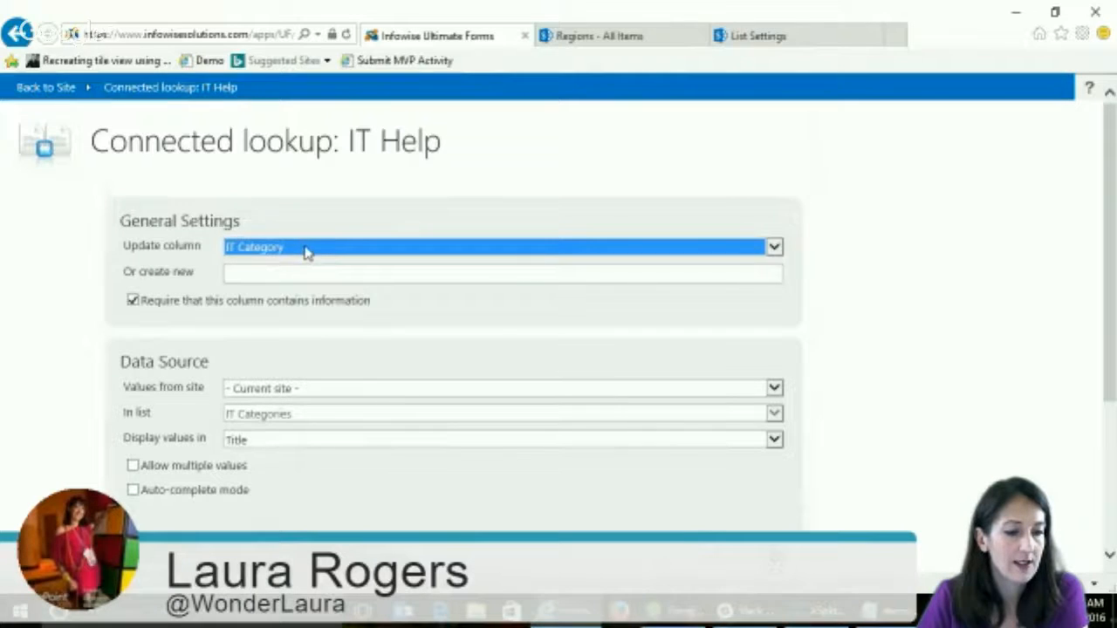
{"action": "left_click", "coordinate": [306, 252]}
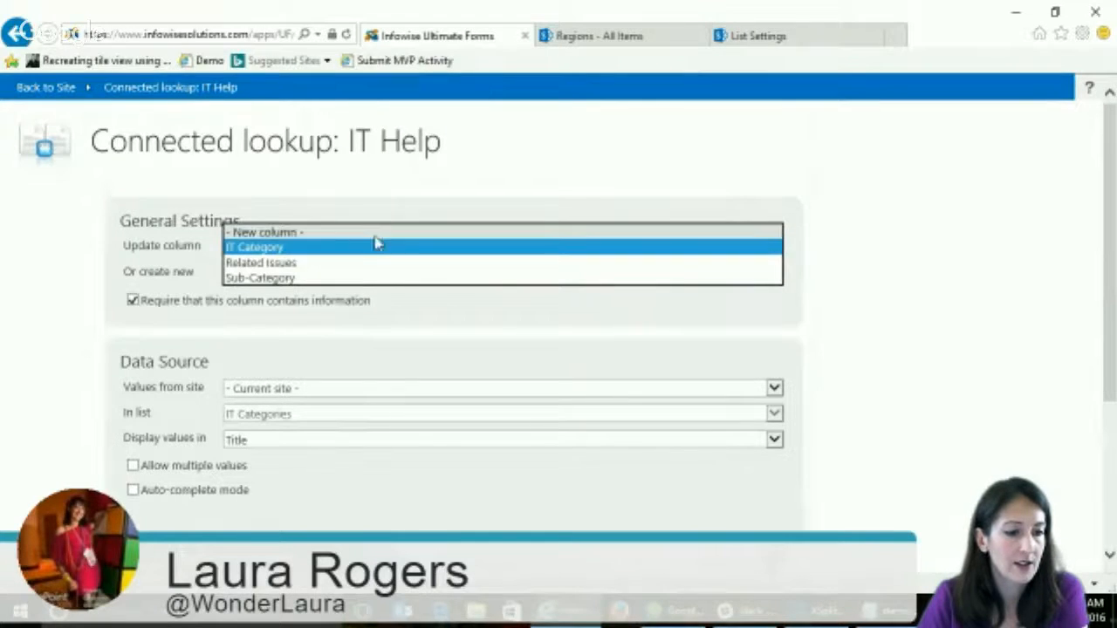
{"action": "left_click", "coordinate": [934, 237]}
{"action": "left_click_drag", "start_coordinate": [1110, 278], "coordinate": [1109, 322]}
- Load the Sub-Category column in the connected lookup settings and examine the available display value columns
{"action": "left_click", "coordinate": [282, 178]}
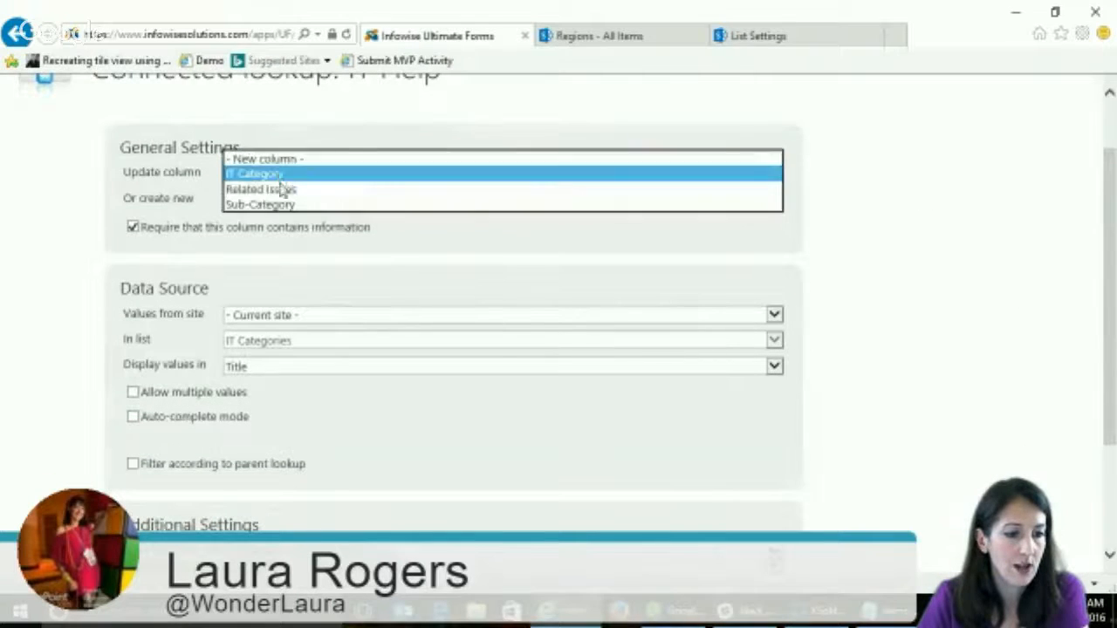
{"action": "left_click", "coordinate": [277, 206]}
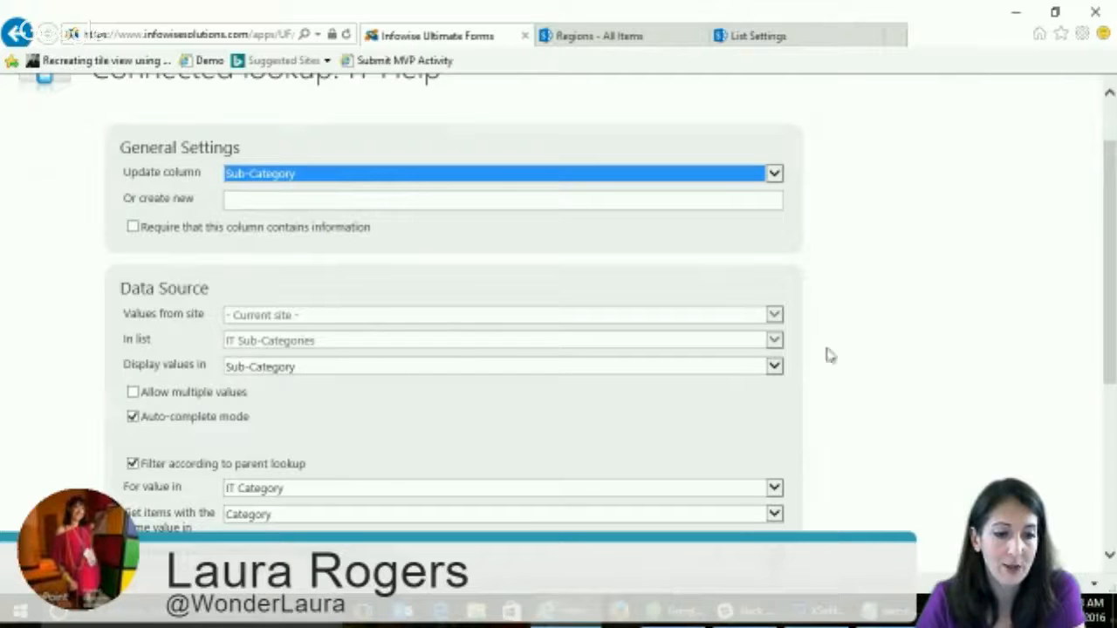
{"action": "left_click", "coordinate": [773, 369]}
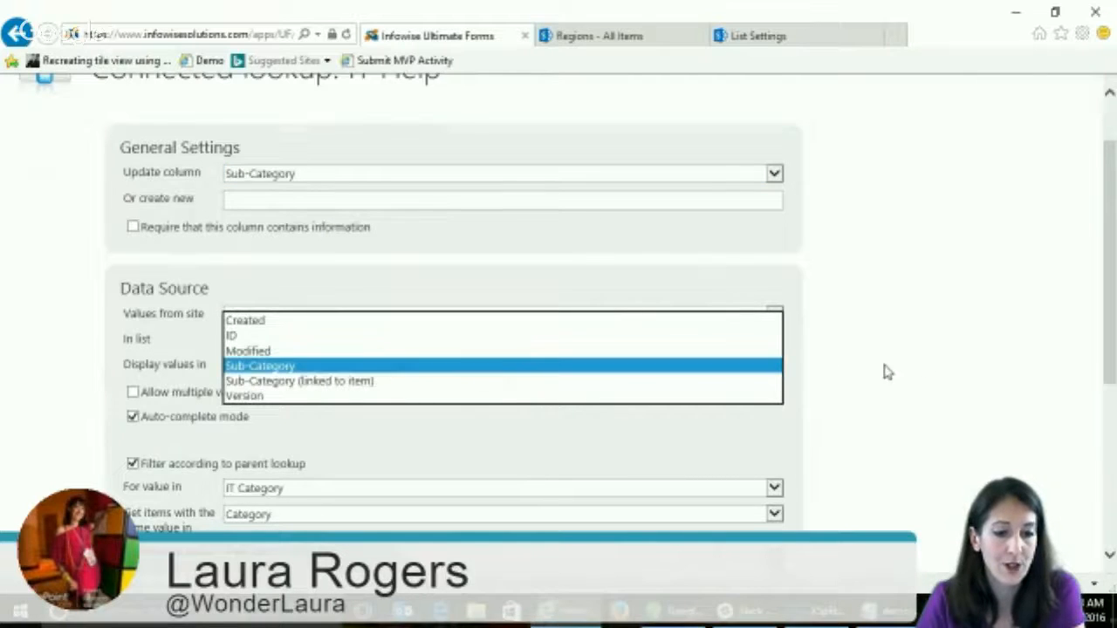
{"action": "left_click", "coordinate": [951, 360]}
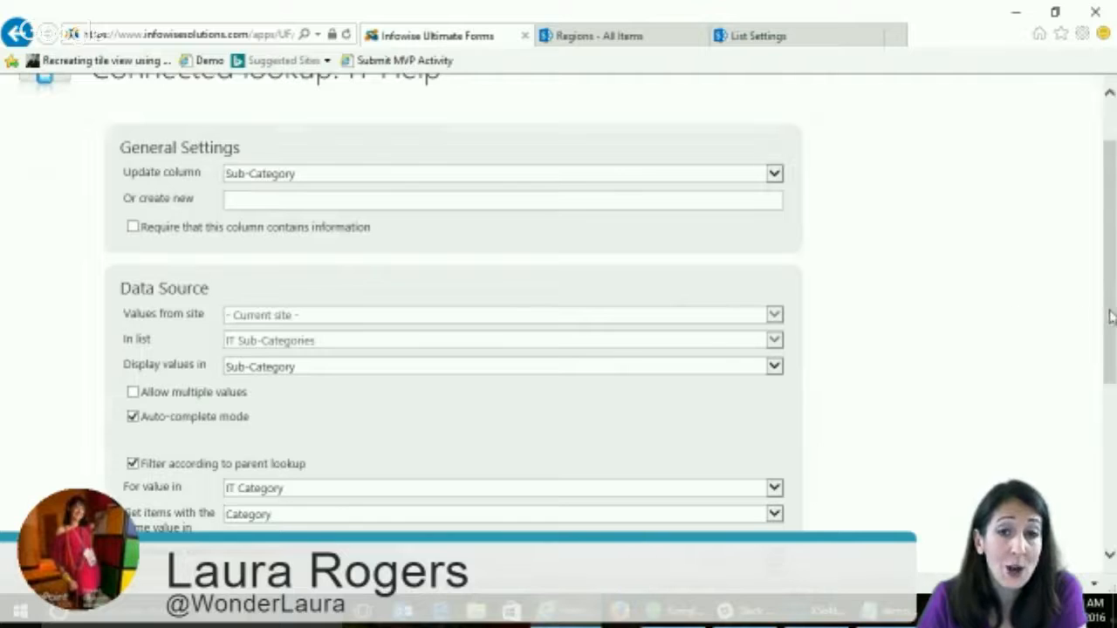
- Examine the Sub-Category column's parent lookup filter, checking the options for the parent value and the matching column
{"action": "left_click_drag", "start_coordinate": [1109, 315], "coordinate": [1109, 374]}
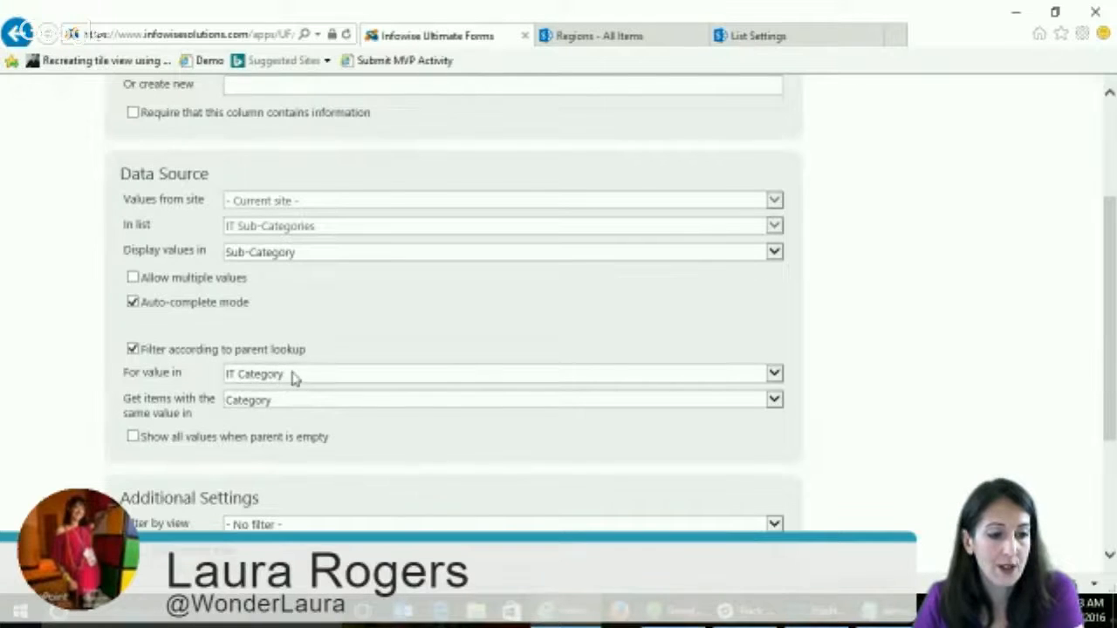
{"action": "left_click", "coordinate": [774, 373]}
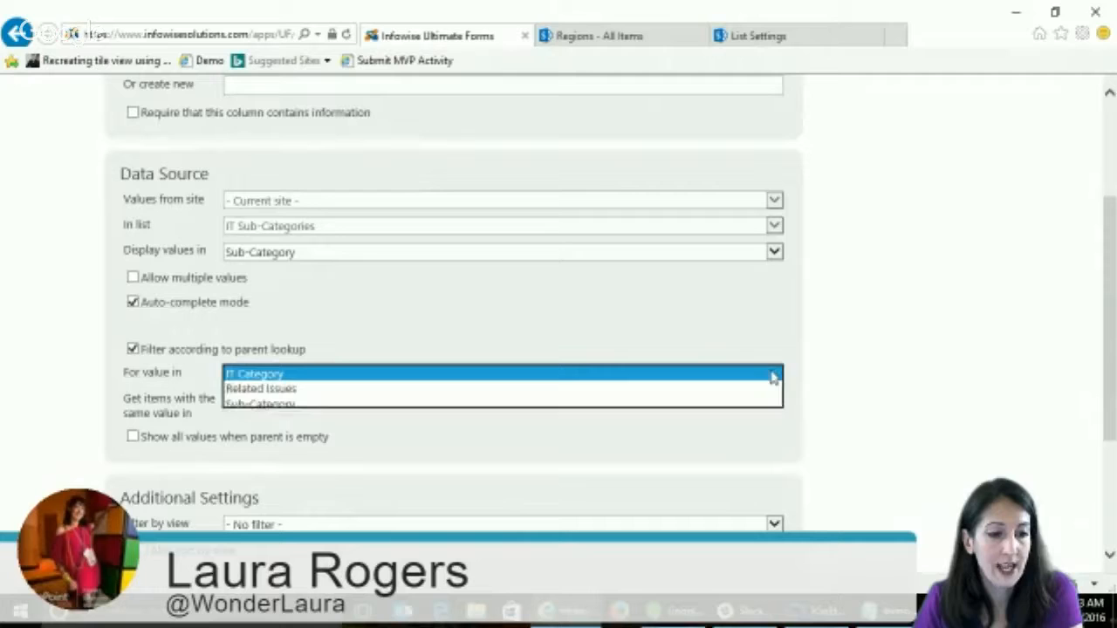
{"action": "left_click", "coordinate": [855, 373]}
{"action": "left_click", "coordinate": [339, 402]}
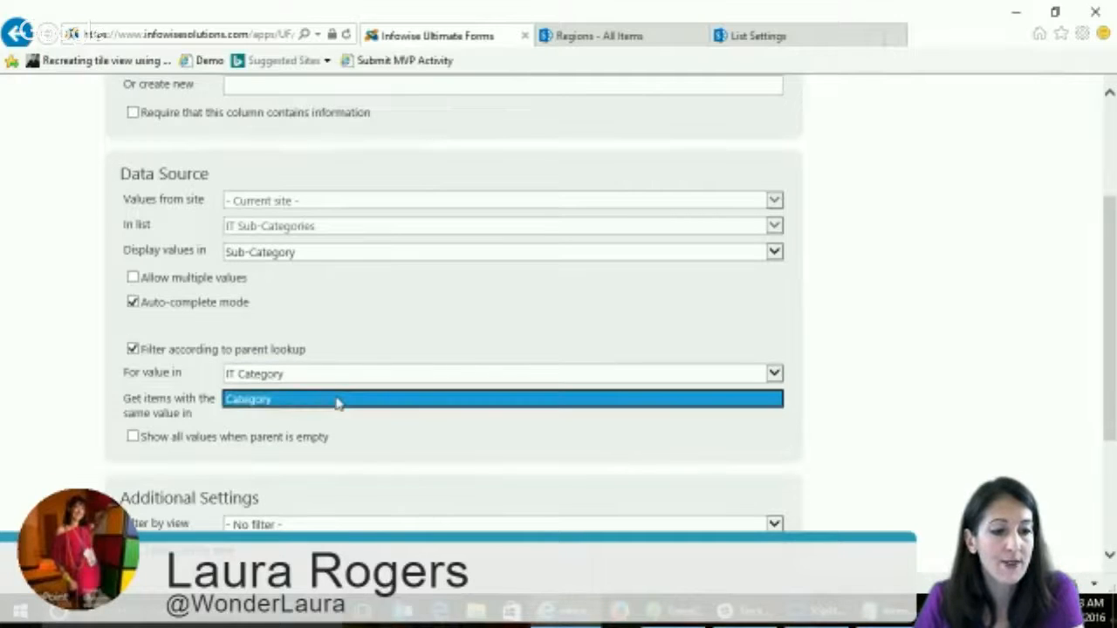
{"action": "left_click", "coordinate": [323, 402]}
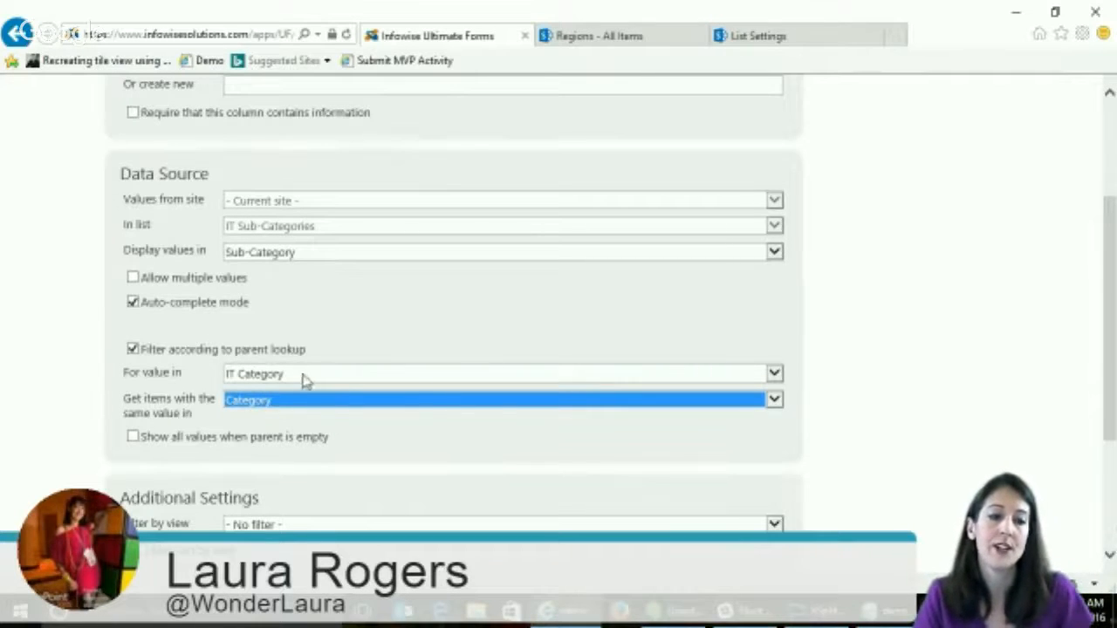
{"action": "left_click", "coordinate": [873, 428]}
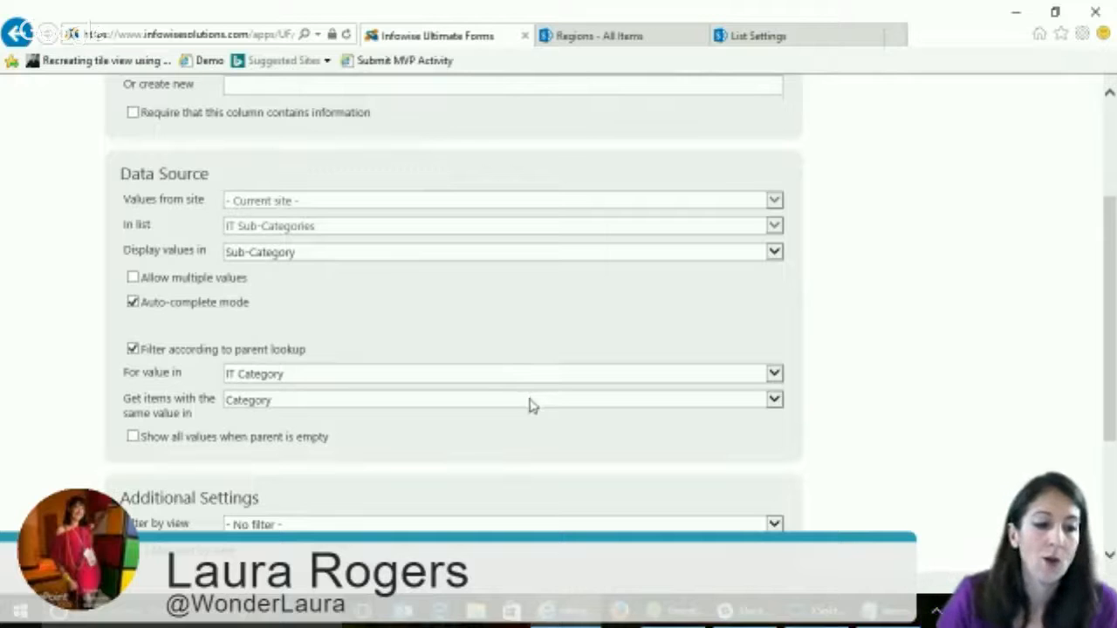
- Examine the view filter options in the additional settings of the Sub-Category lookup without changing the selection
{"action": "scroll", "coordinate": [921, 357], "scroll_direction": "down", "scroll_amount": 1}
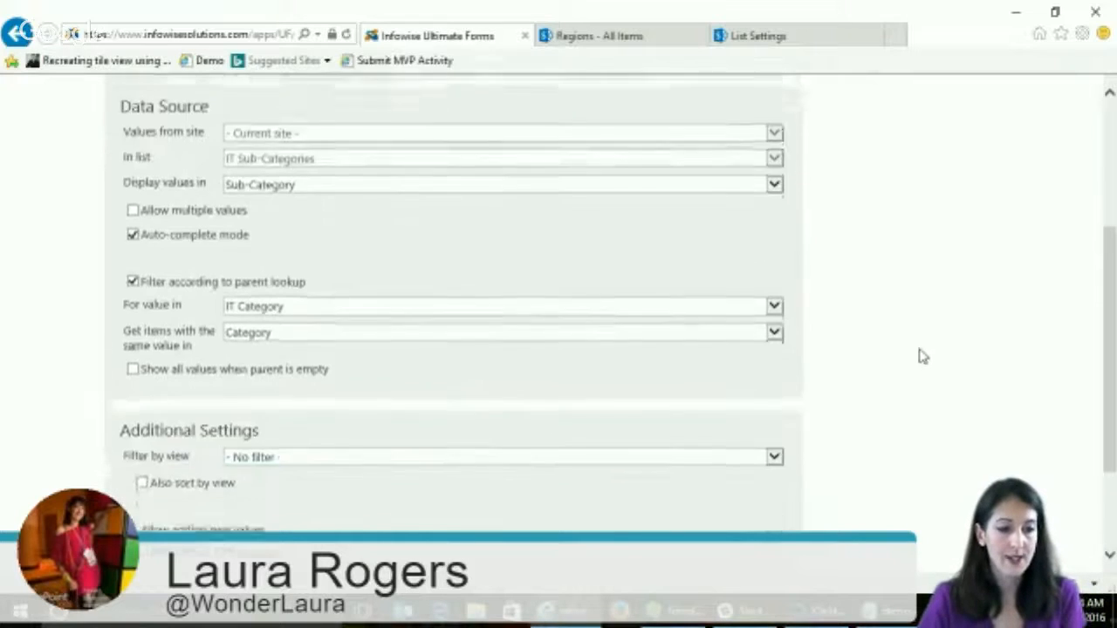
{"action": "scroll", "coordinate": [924, 356], "scroll_direction": "down", "scroll_amount": 1}
{"action": "left_click", "coordinate": [339, 378]}
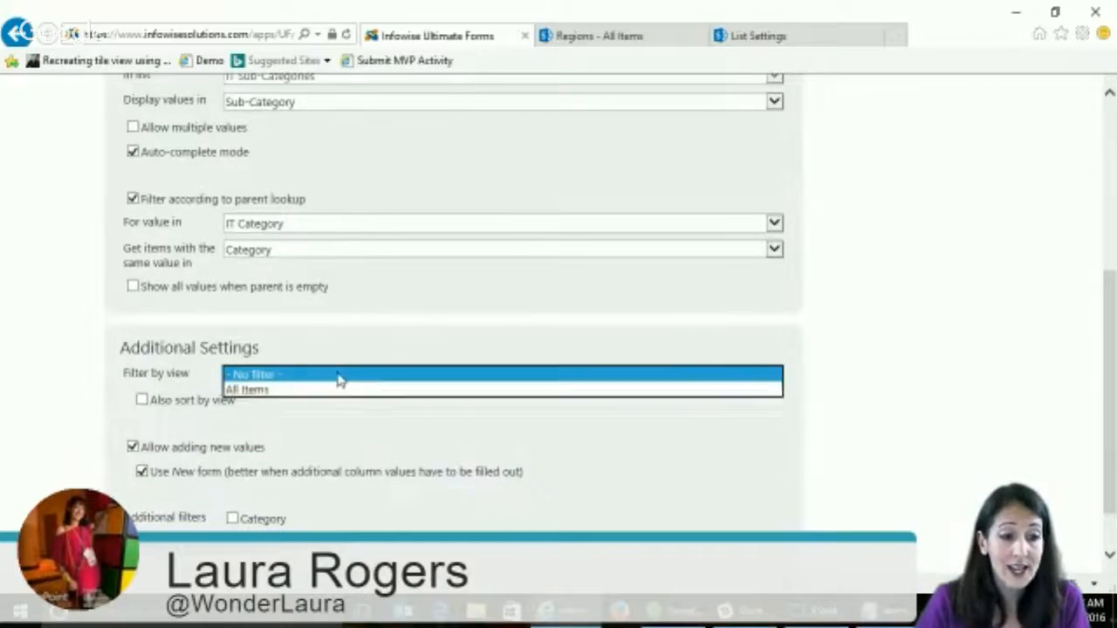
{"action": "left_click", "coordinate": [845, 391]}
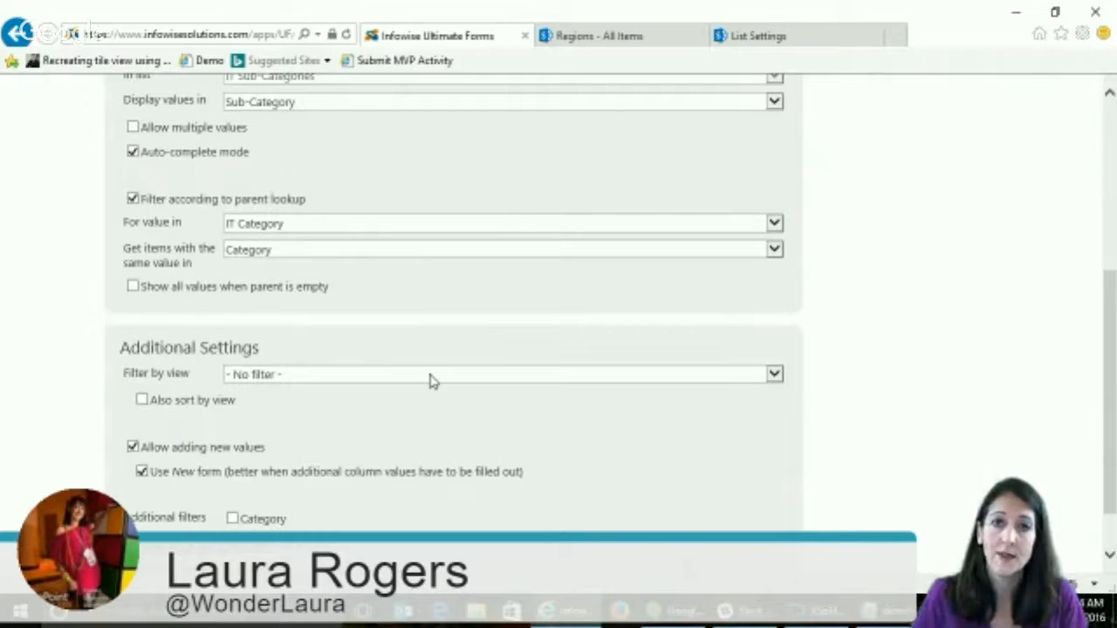
{"action": "left_click", "coordinate": [295, 377]}
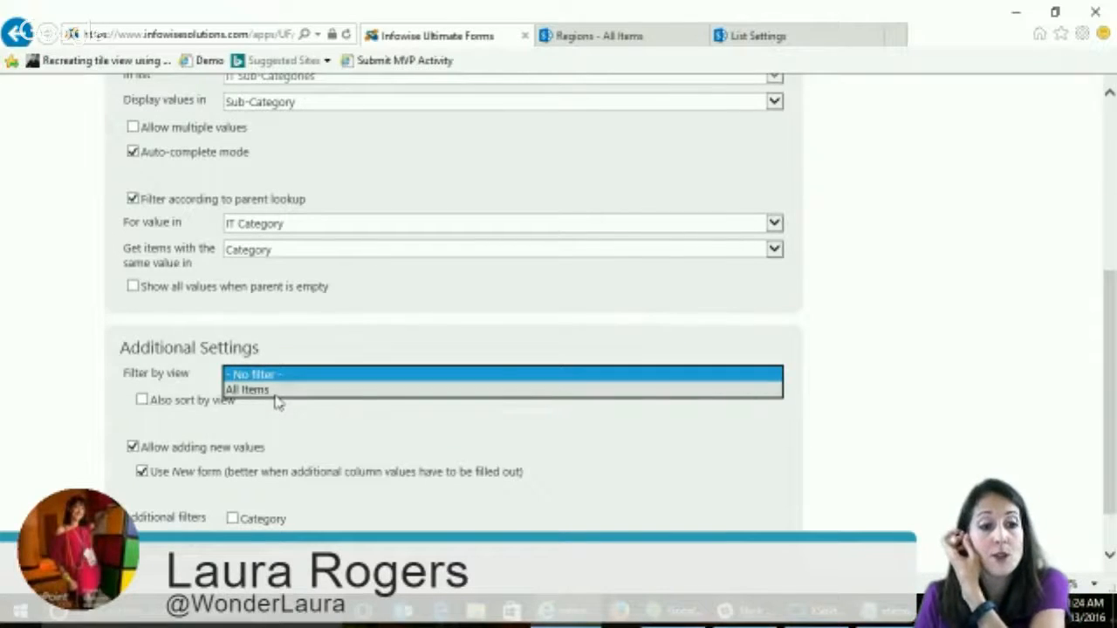
{"action": "left_click", "coordinate": [899, 431]}
- Review the remaining Sub-Category lookup settings and return to the Ultimate Forms main page without saving
{"action": "scroll", "coordinate": [899, 432], "scroll_direction": "down", "scroll_amount": 1}
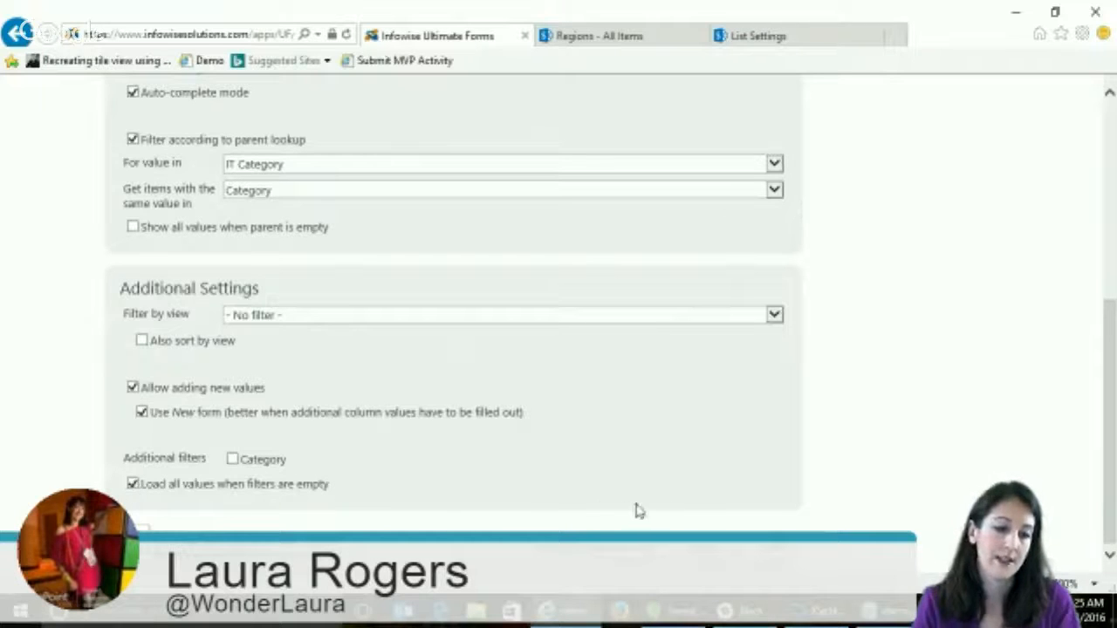
{"action": "scroll", "coordinate": [887, 421], "scroll_direction": "up", "scroll_amount": 5}
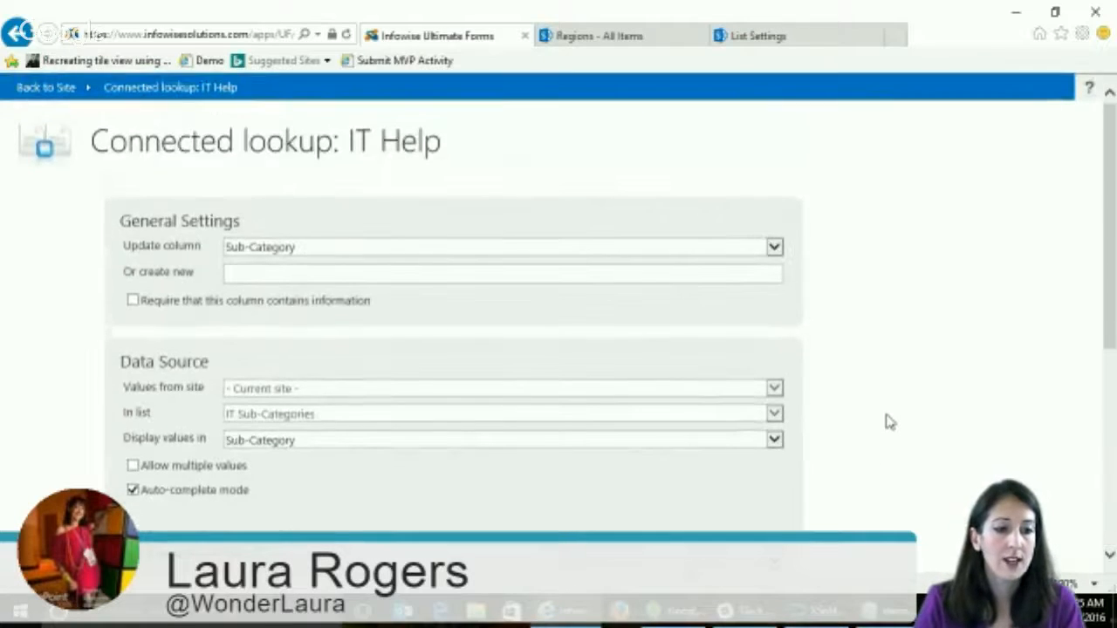
{"action": "scroll", "coordinate": [887, 421], "scroll_direction": "down", "scroll_amount": 5}
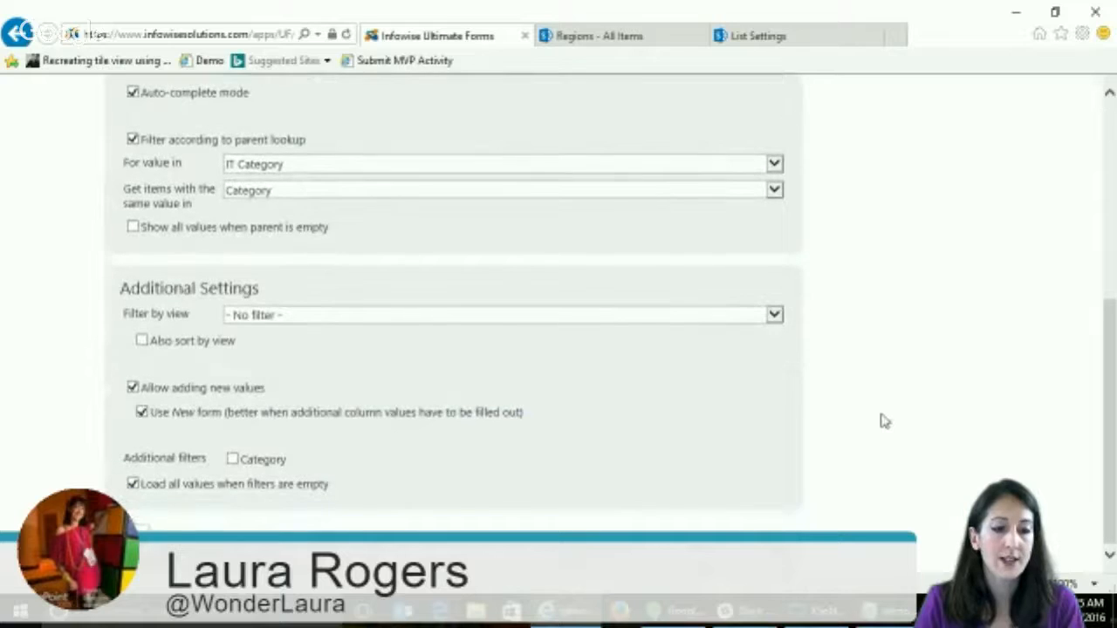
{"action": "left_click", "coordinate": [17, 33]}
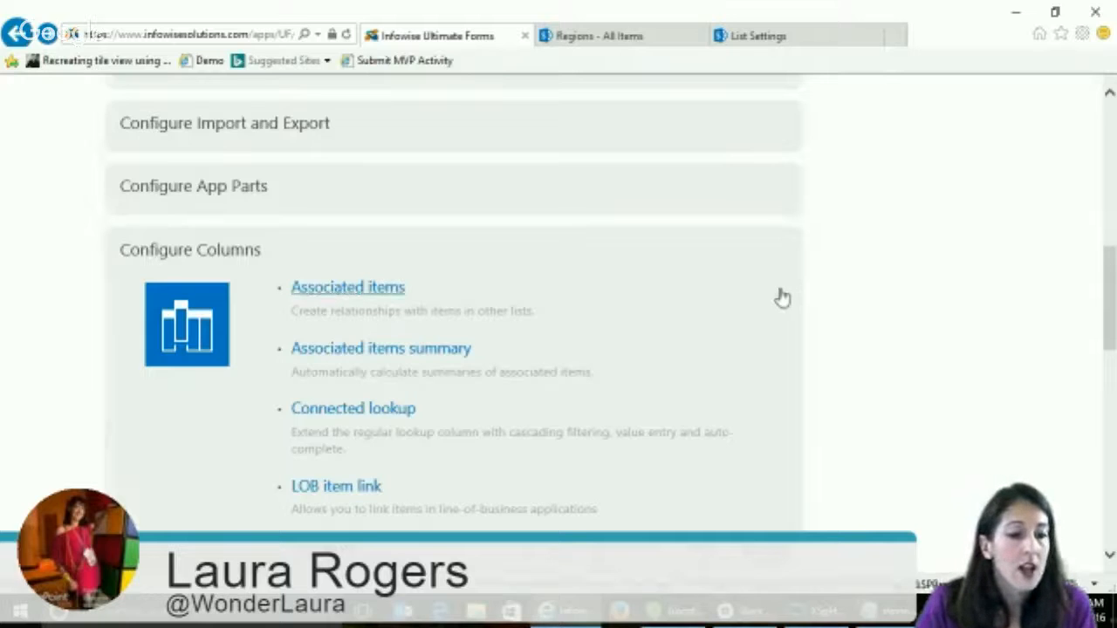
- Switch to the Regions list and examine its items and its web address in the content type hub
{"action": "left_click", "coordinate": [882, 613]}
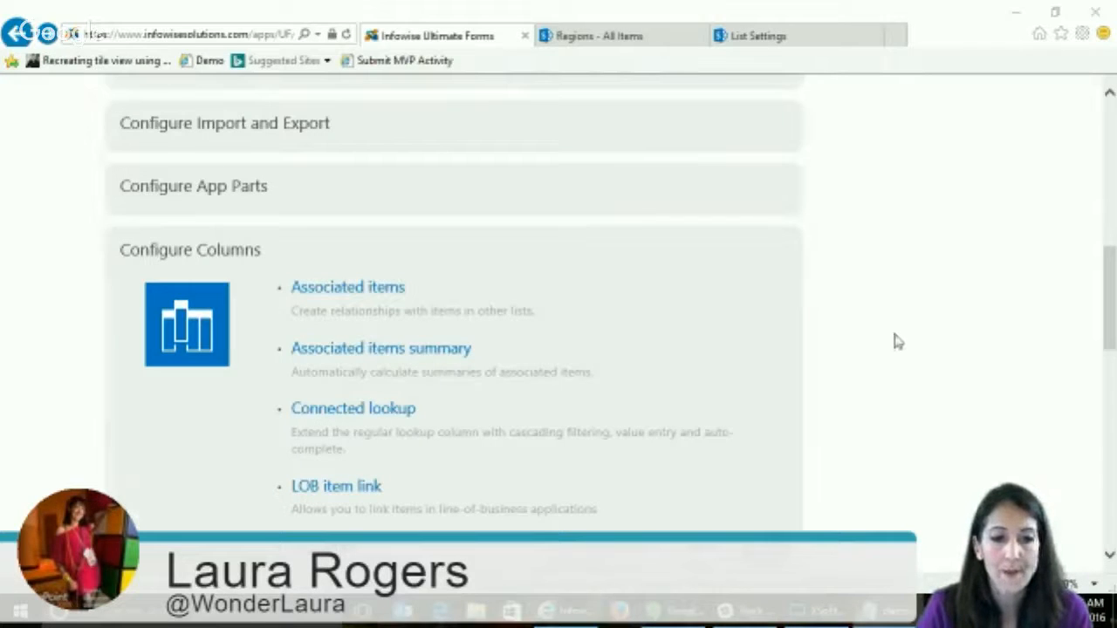
{"action": "left_click", "coordinate": [635, 46]}
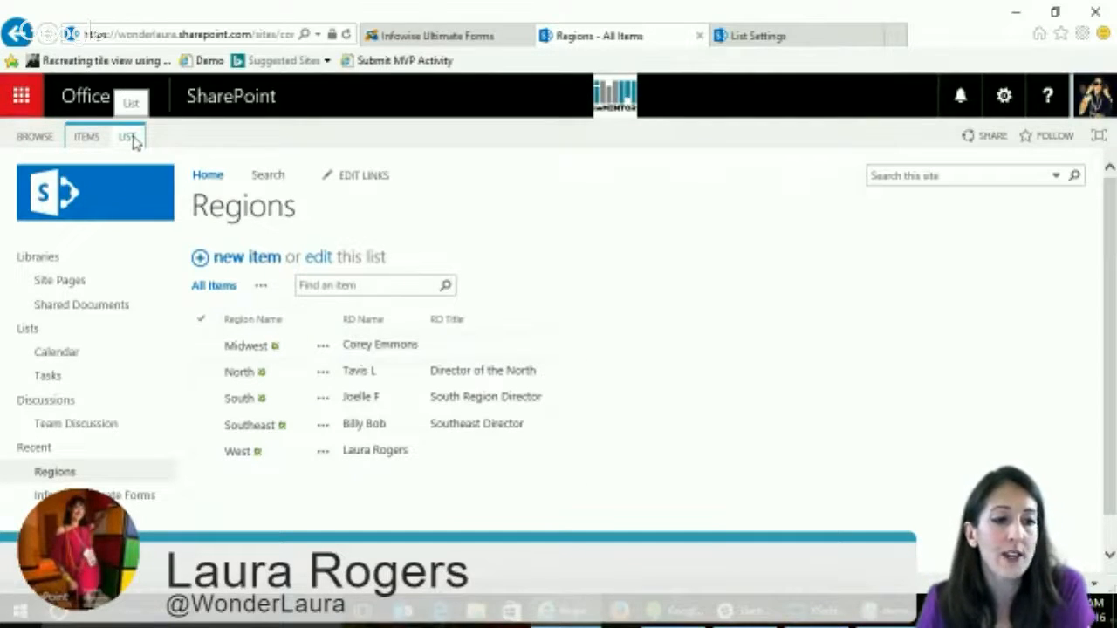
{"action": "left_click", "coordinate": [257, 35]}
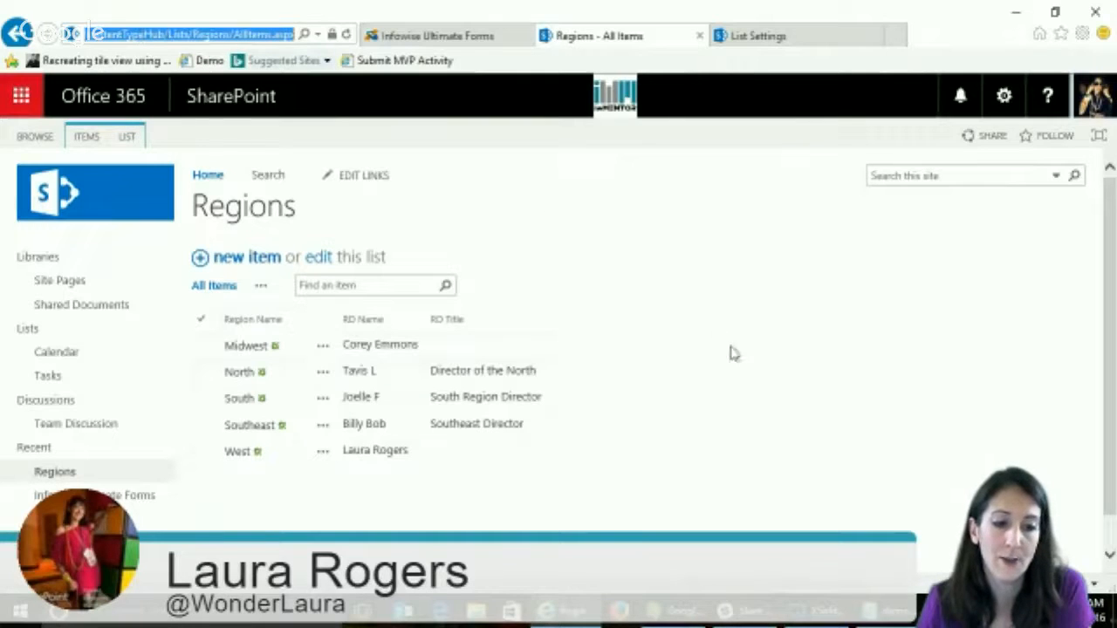
{"action": "left_click", "coordinate": [748, 443]}
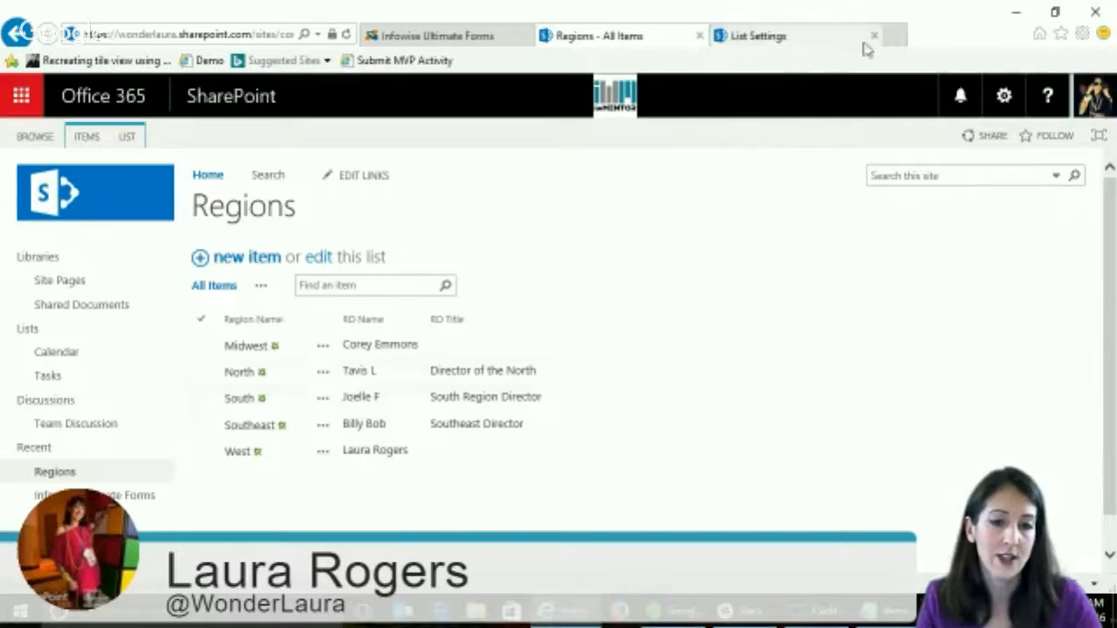
- Open the Project site at wonderlaura.sharepoint.com/project in a new browser tab
{"action": "left_click", "coordinate": [773, 40]}
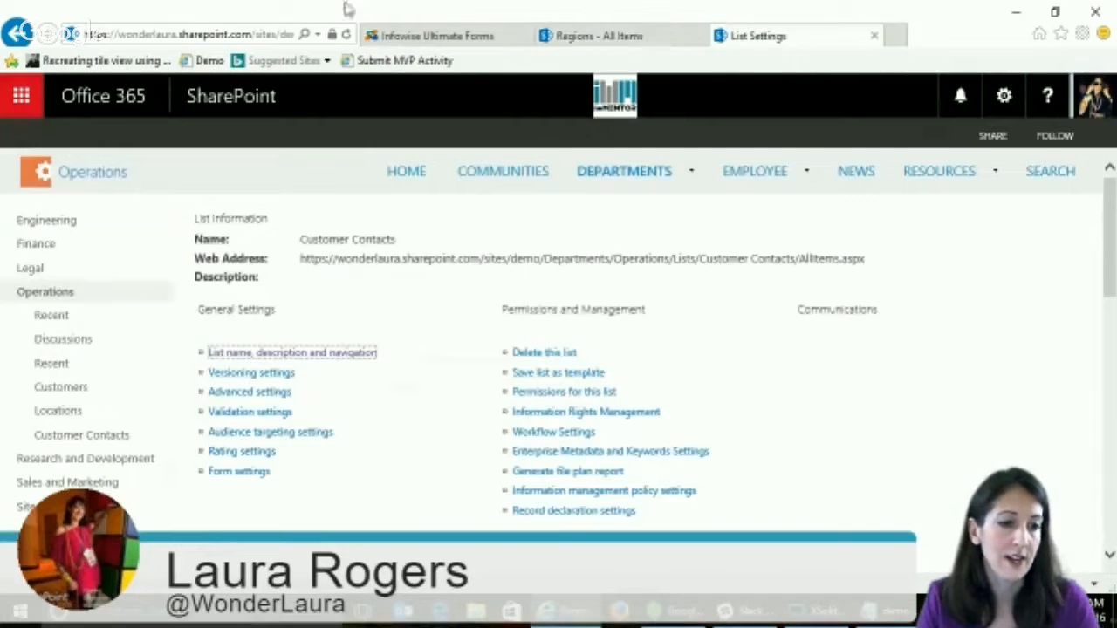
{"action": "left_click", "coordinate": [899, 36]}
{"action": "type", "text": "wonderlaura.sharepoint.com/"}
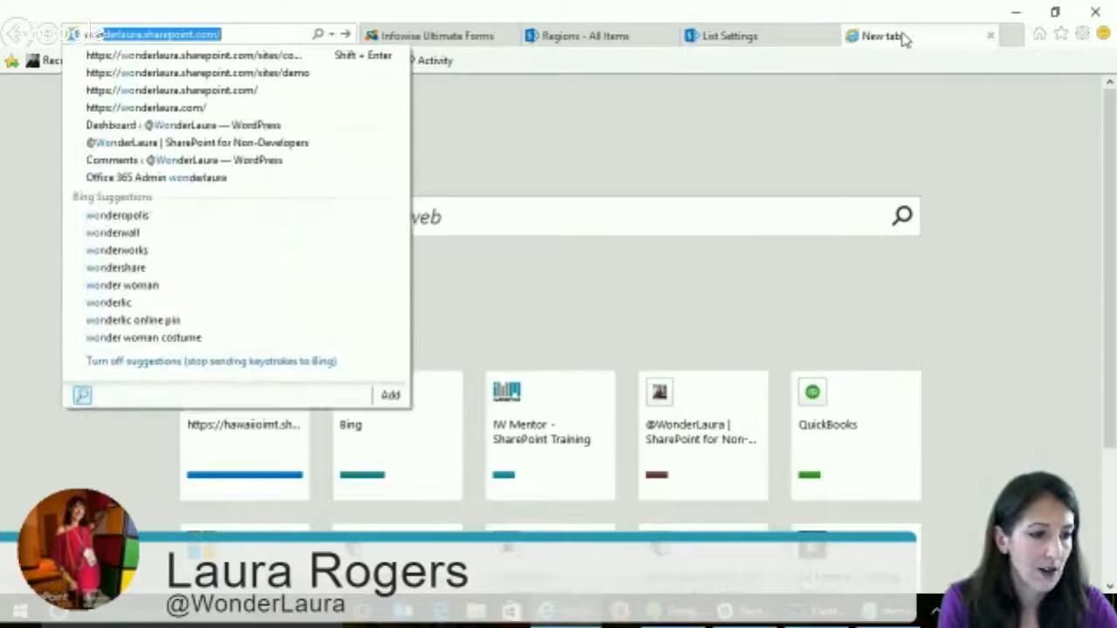
{"action": "left_click", "coordinate": [252, 34]}
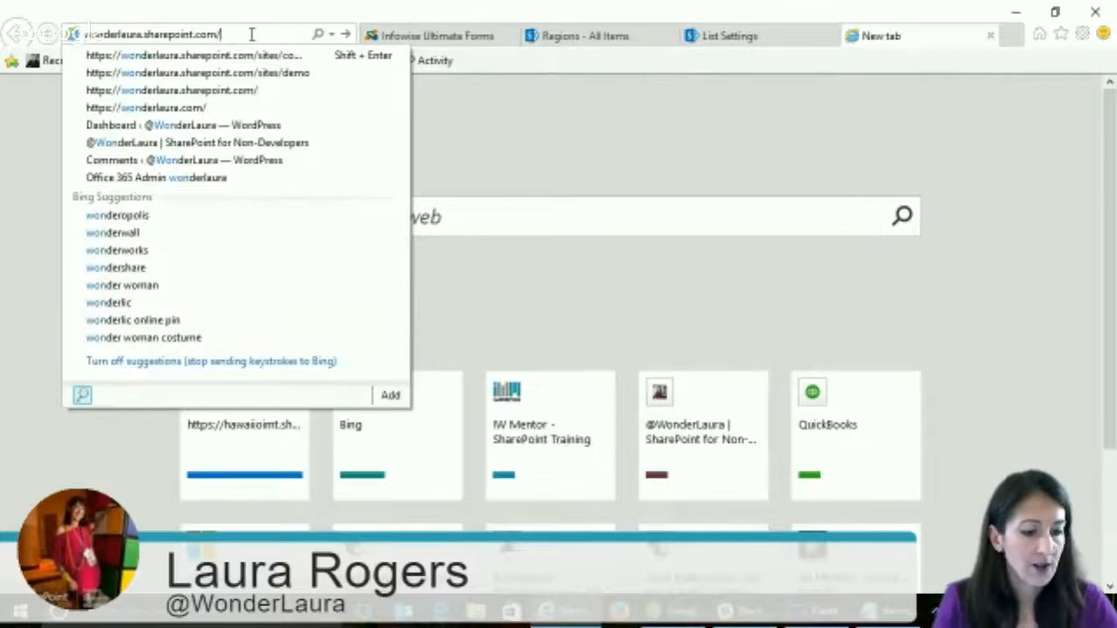
{"action": "type", "text": "project"}
{"action": "key", "text": "Return"}
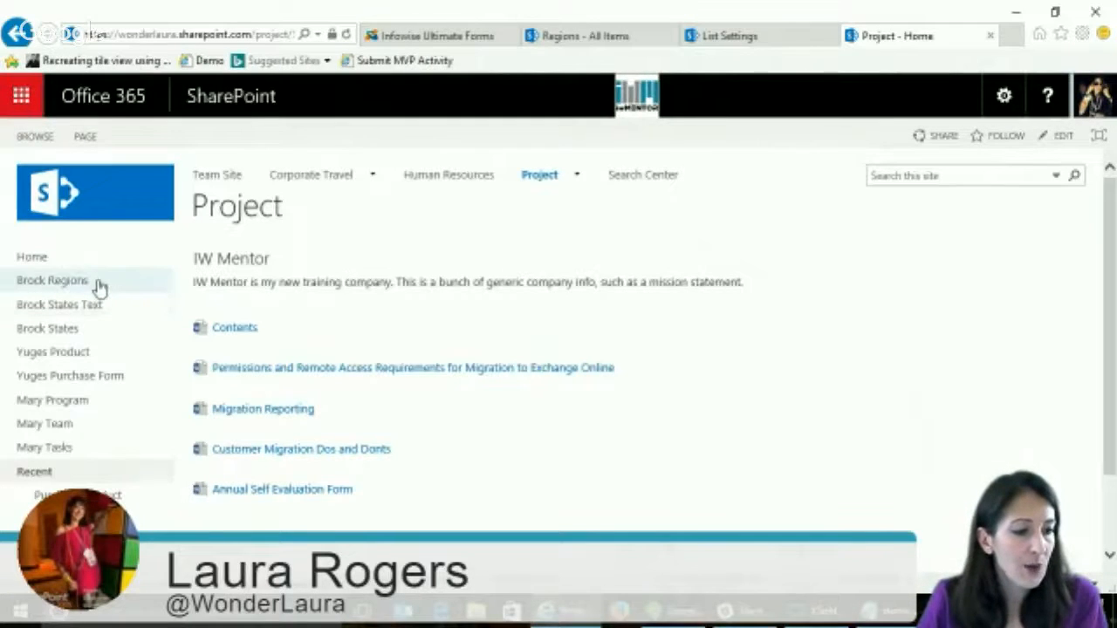
- Open the Project site's settings and go to its site content types
{"action": "scroll", "coordinate": [108, 285], "scroll_direction": "down", "scroll_amount": 2}
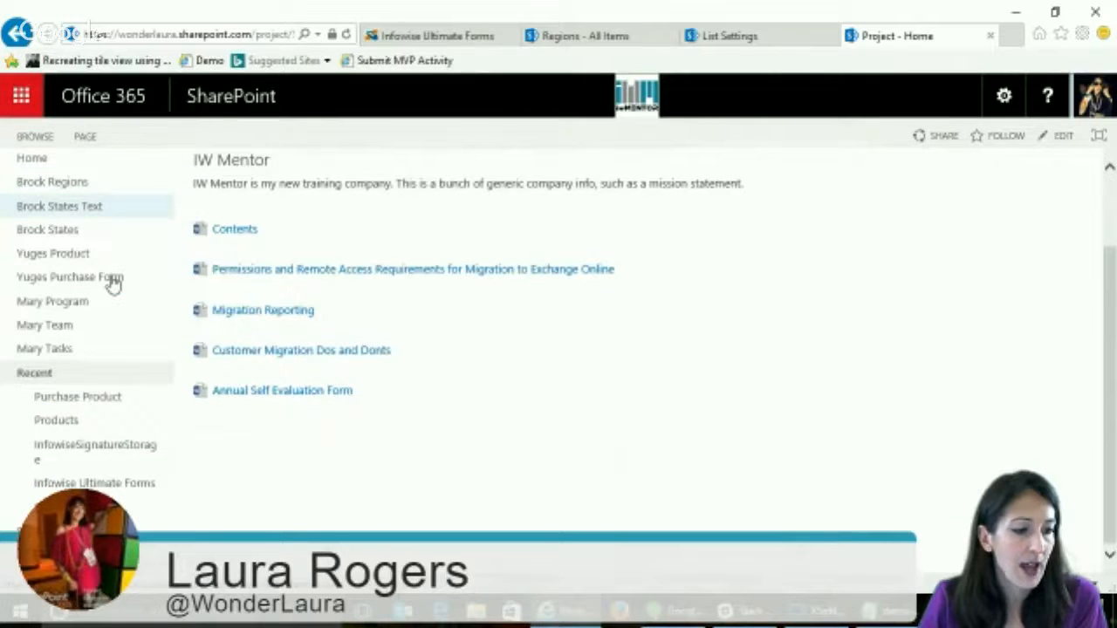
{"action": "scroll", "coordinate": [111, 285], "scroll_direction": "up", "scroll_amount": 2}
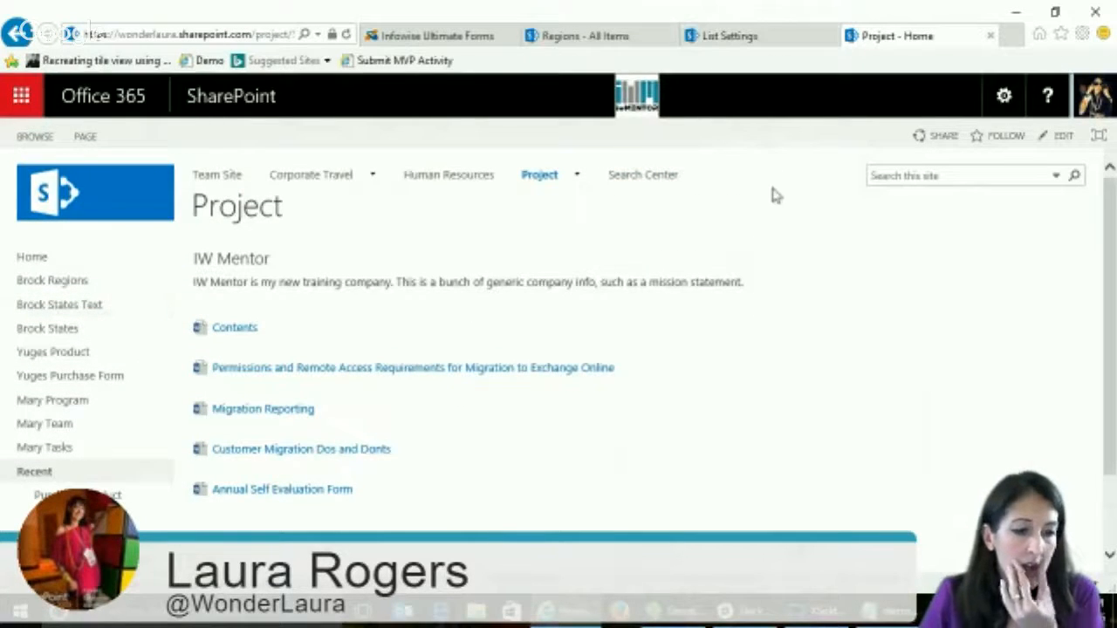
{"action": "left_click", "coordinate": [1004, 96]}
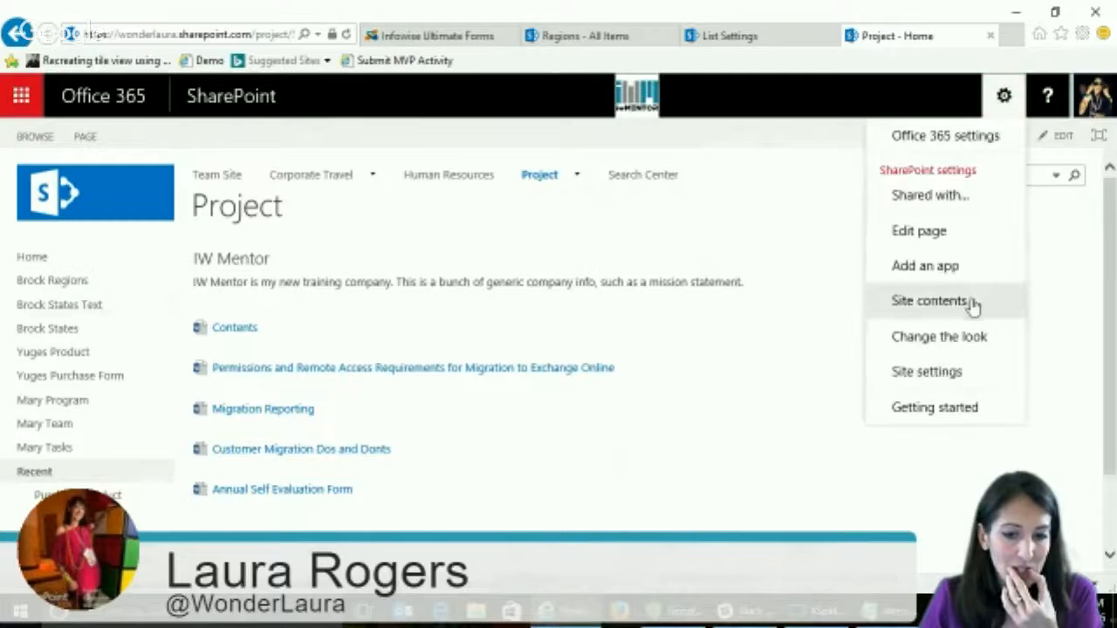
{"action": "left_click", "coordinate": [942, 267]}
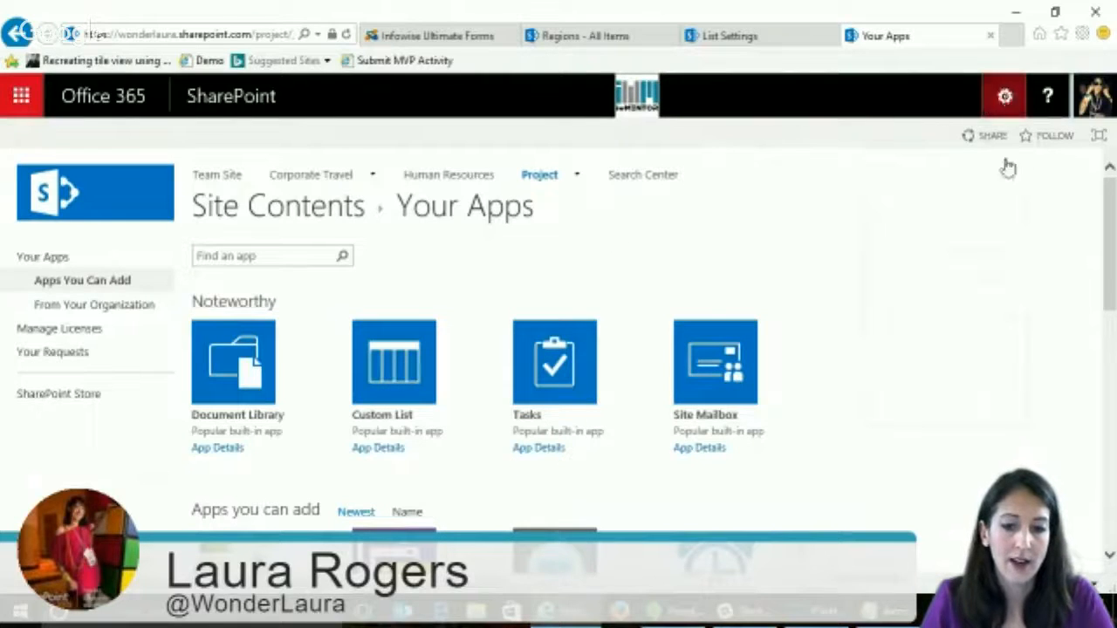
{"action": "left_click", "coordinate": [1005, 96]}
{"action": "left_click", "coordinate": [948, 336]}
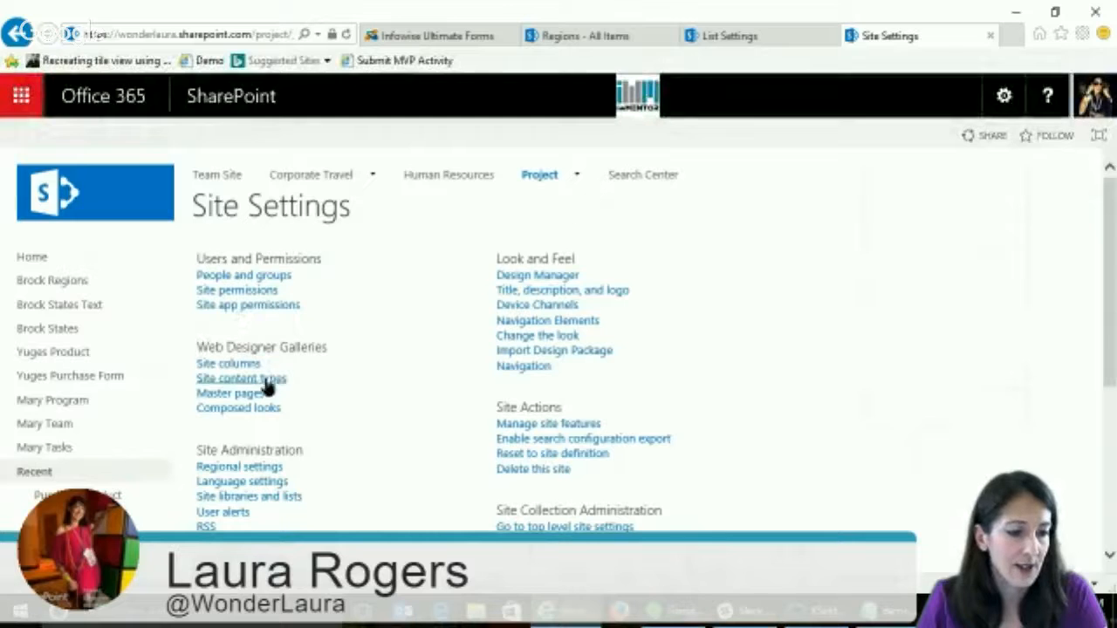
{"action": "left_click", "coordinate": [266, 384]}
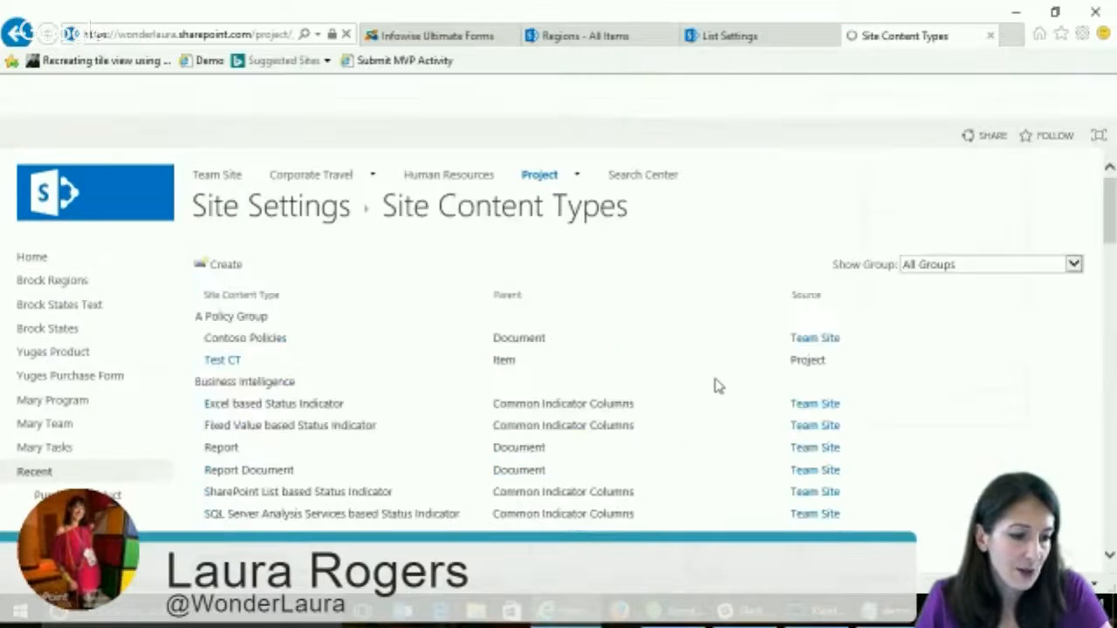
- Look through the Project site's content types, including the Infowise group
{"action": "scroll", "coordinate": [714, 386], "scroll_direction": "down", "scroll_amount": 12}
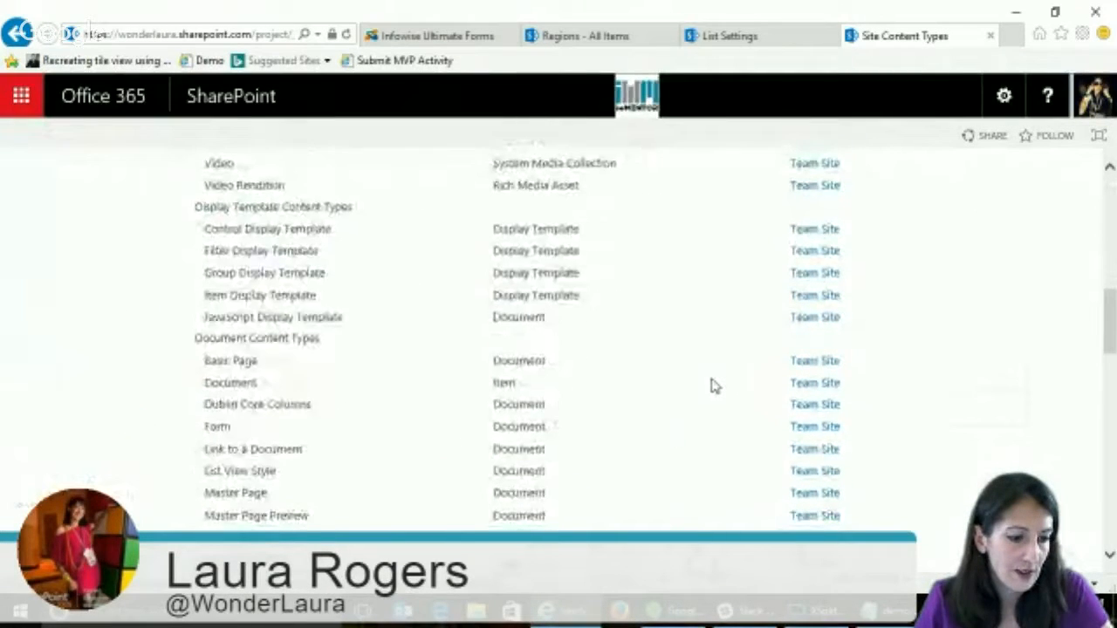
{"action": "scroll", "coordinate": [712, 387], "scroll_direction": "down", "scroll_amount": 15}
{"action": "scroll", "coordinate": [706, 389], "scroll_direction": "up", "scroll_amount": 6}
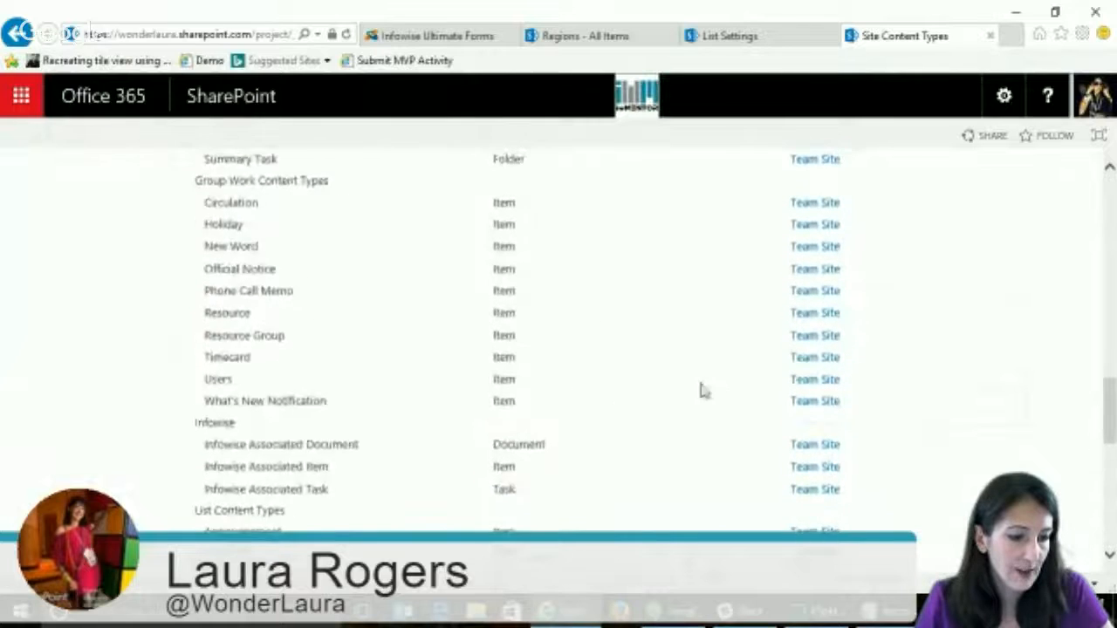
{"action": "scroll", "coordinate": [698, 397], "scroll_direction": "up", "scroll_amount": 15}
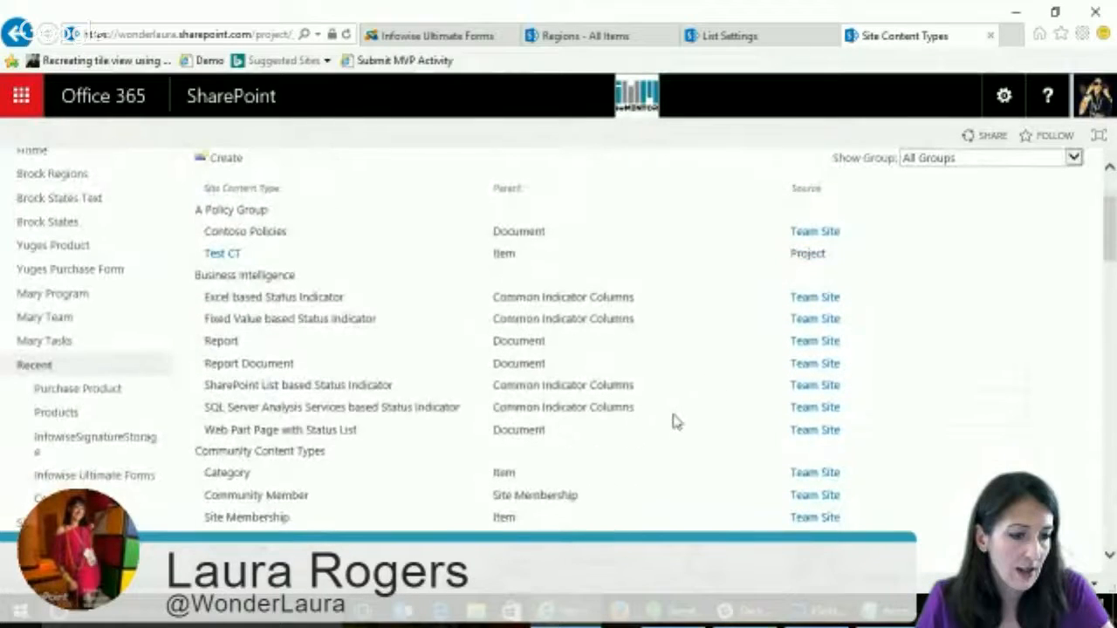
{"action": "scroll", "coordinate": [673, 421], "scroll_direction": "up", "scroll_amount": 3}
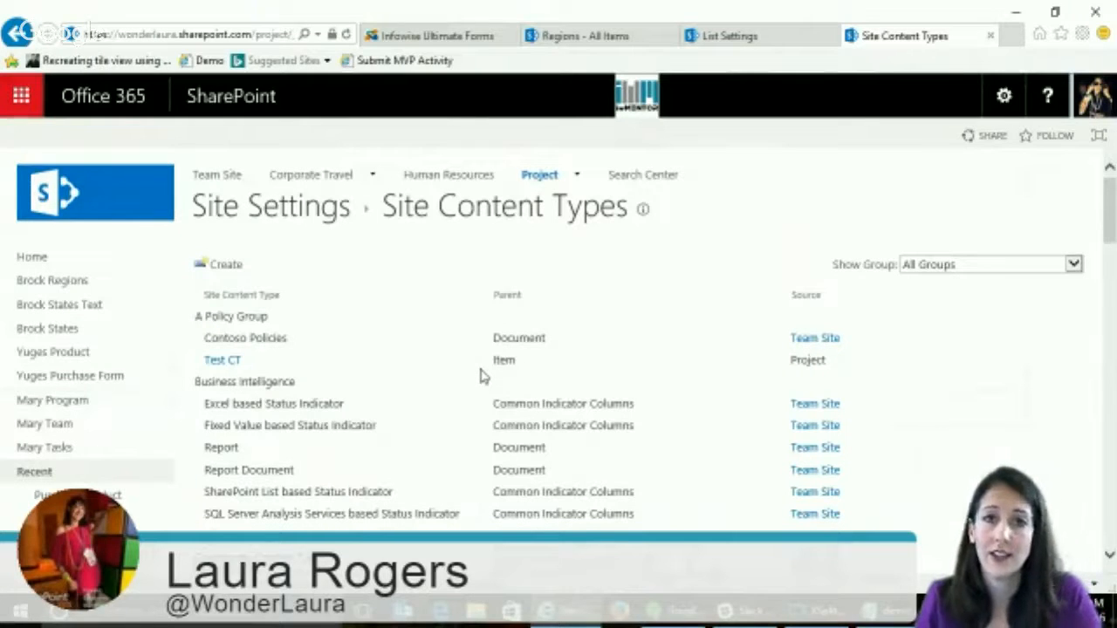
- Return to the Regions list and open its Infowise Ultimate Forms design page
{"action": "left_click", "coordinate": [441, 36]}
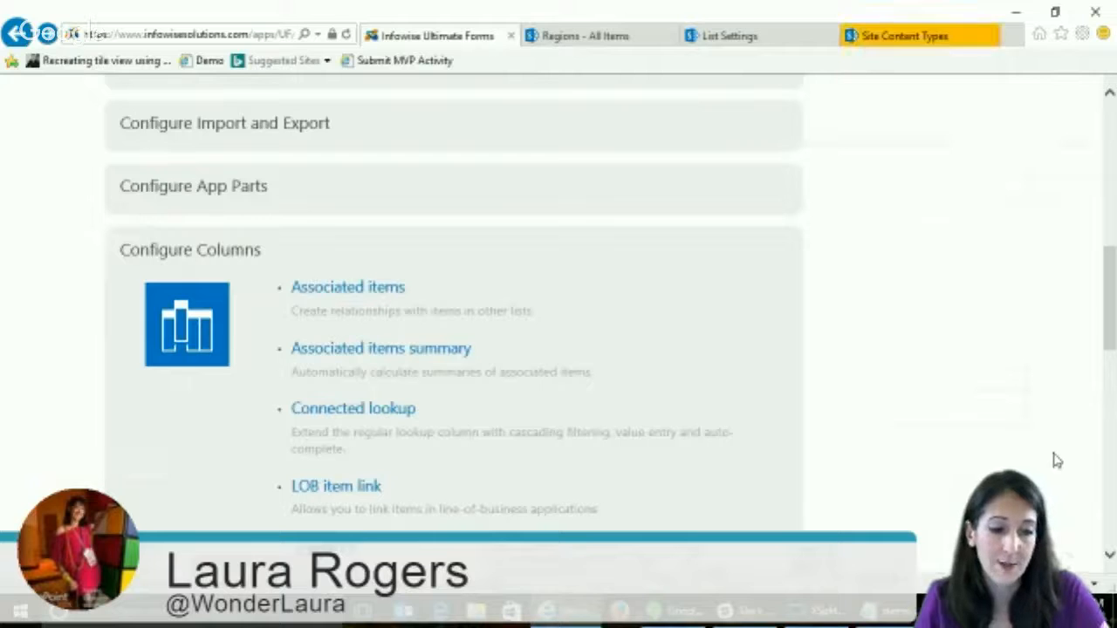
{"action": "scroll", "coordinate": [976, 415], "scroll_direction": "up", "scroll_amount": 10}
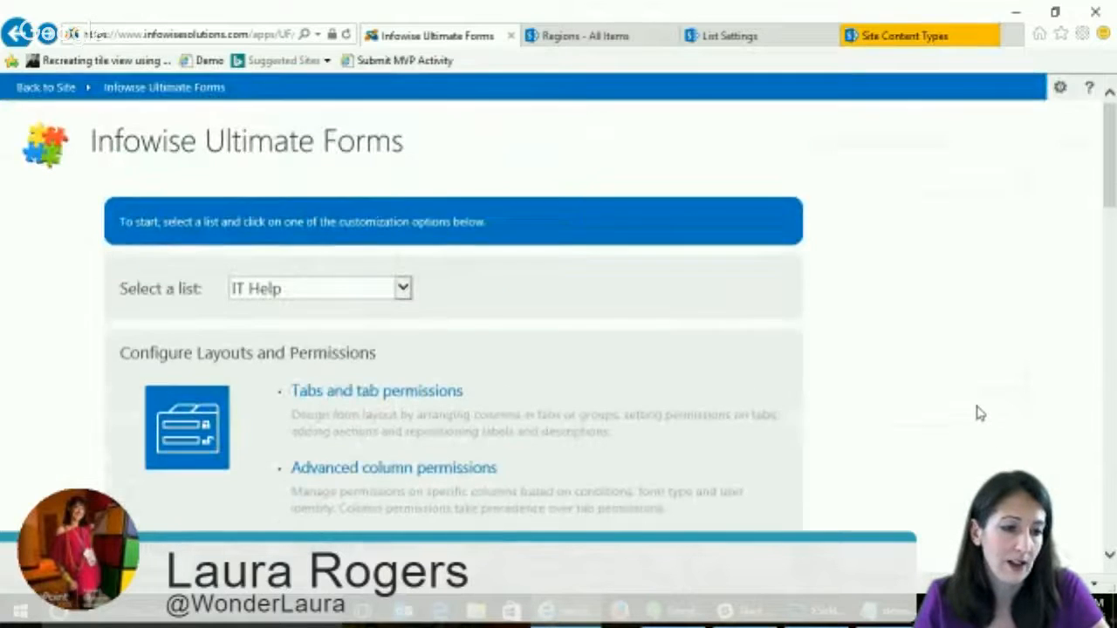
{"action": "left_click", "coordinate": [611, 36]}
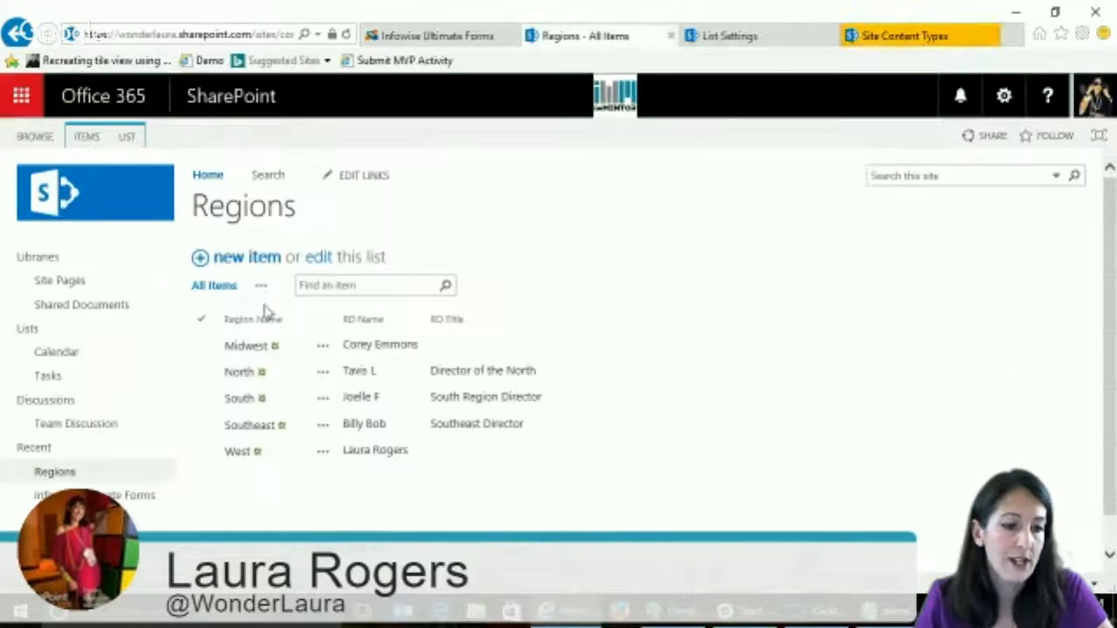
{"action": "left_click", "coordinate": [138, 138]}
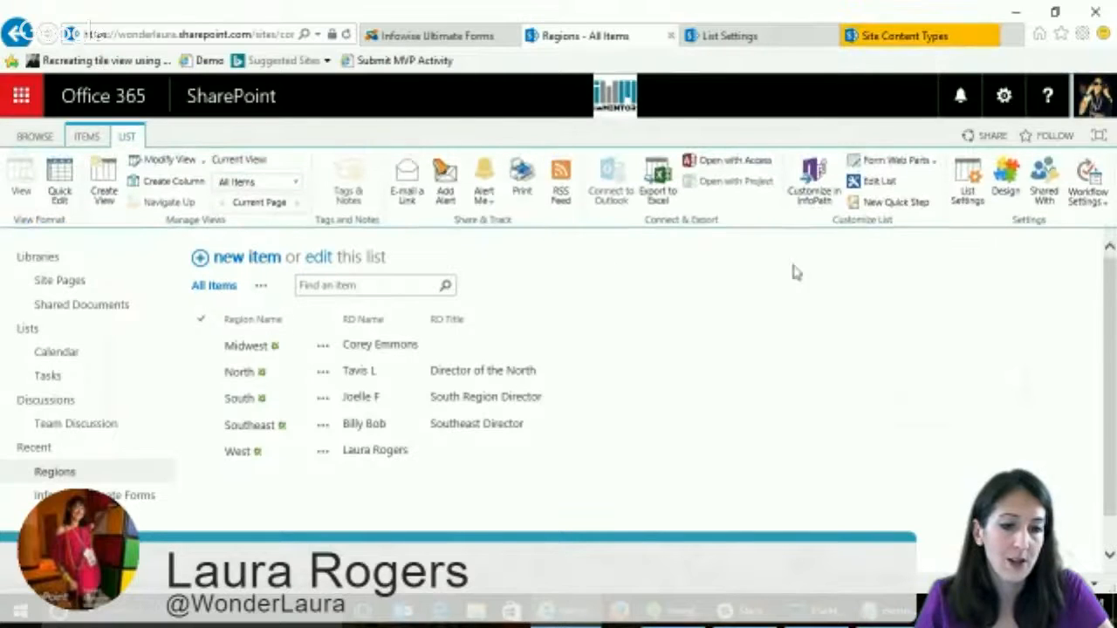
{"action": "left_click", "coordinate": [1001, 195]}
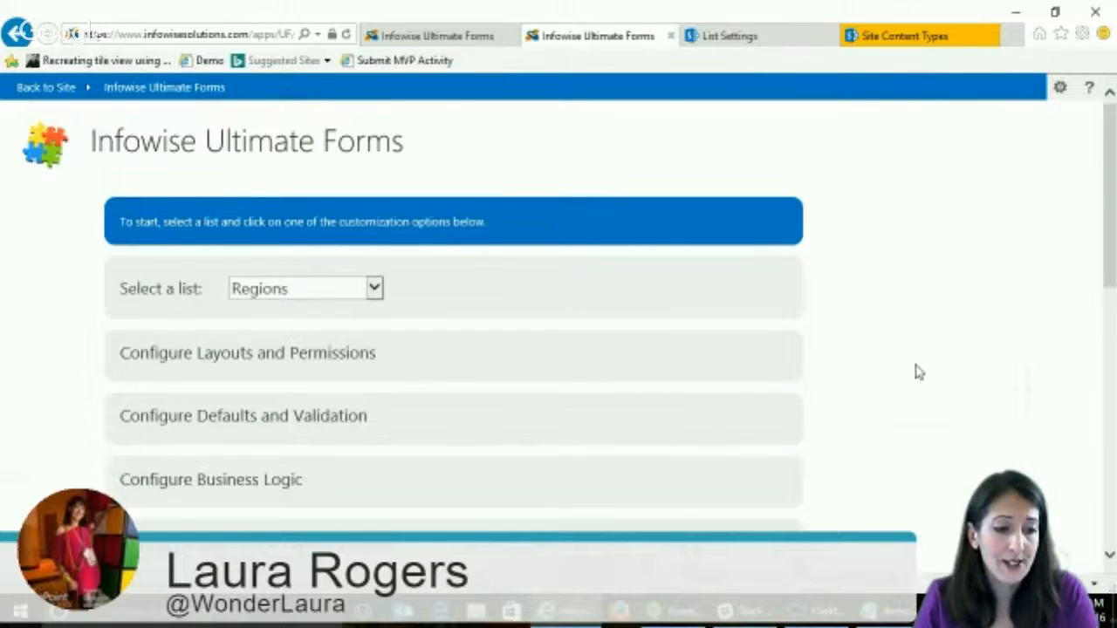
- Open the Actions settings under Business Logic for the Regions list and examine the available action types
{"action": "scroll", "coordinate": [918, 372], "scroll_direction": "down", "scroll_amount": 3}
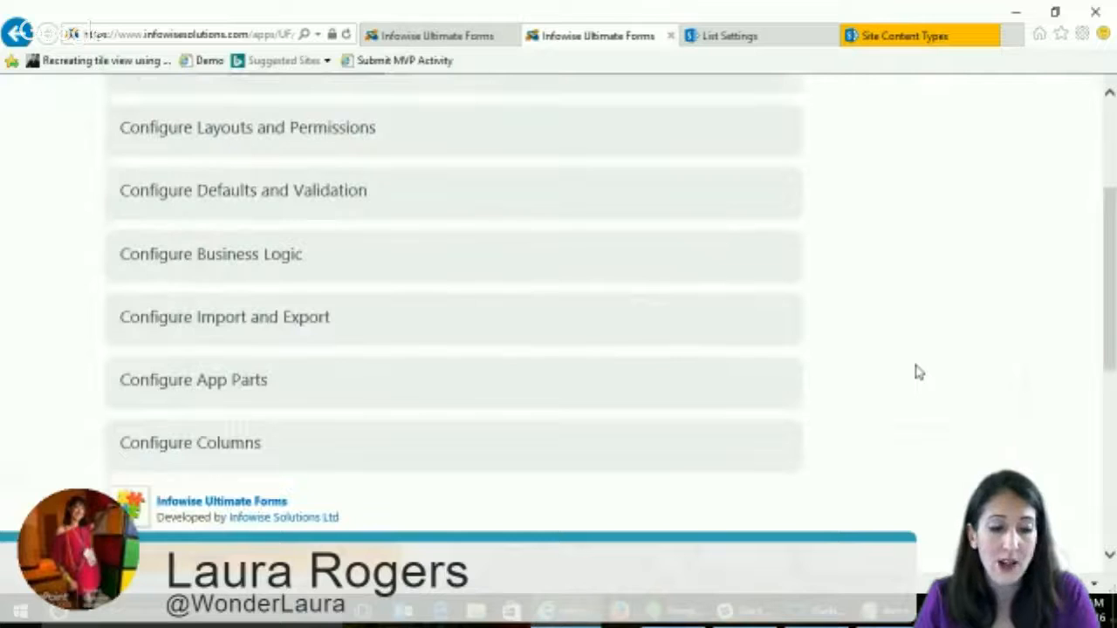
{"action": "left_click", "coordinate": [294, 254]}
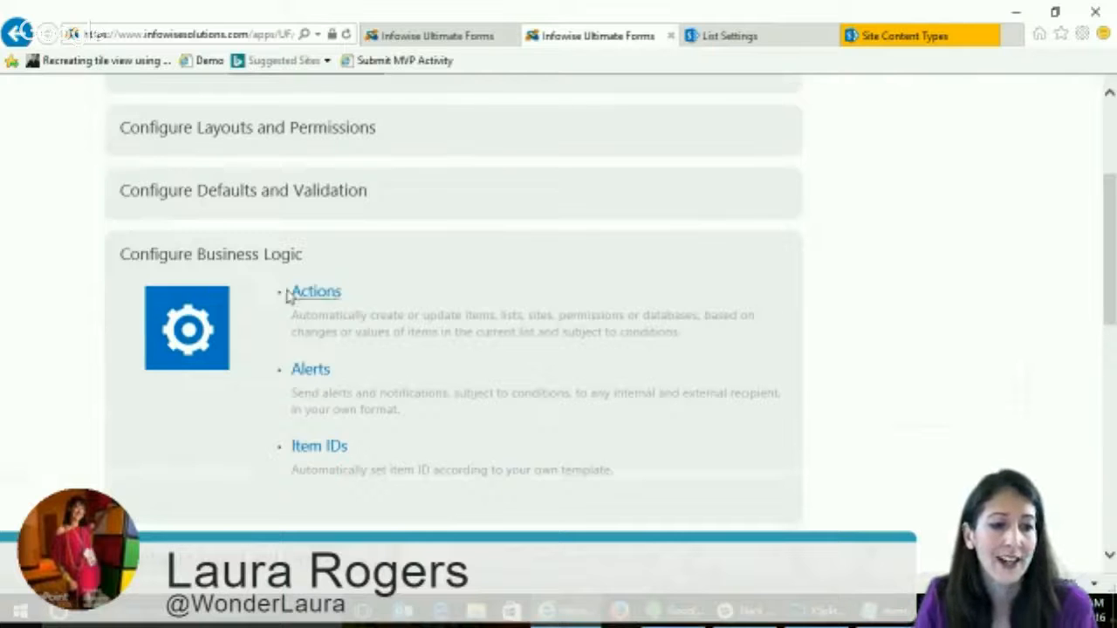
{"action": "left_click", "coordinate": [316, 292]}
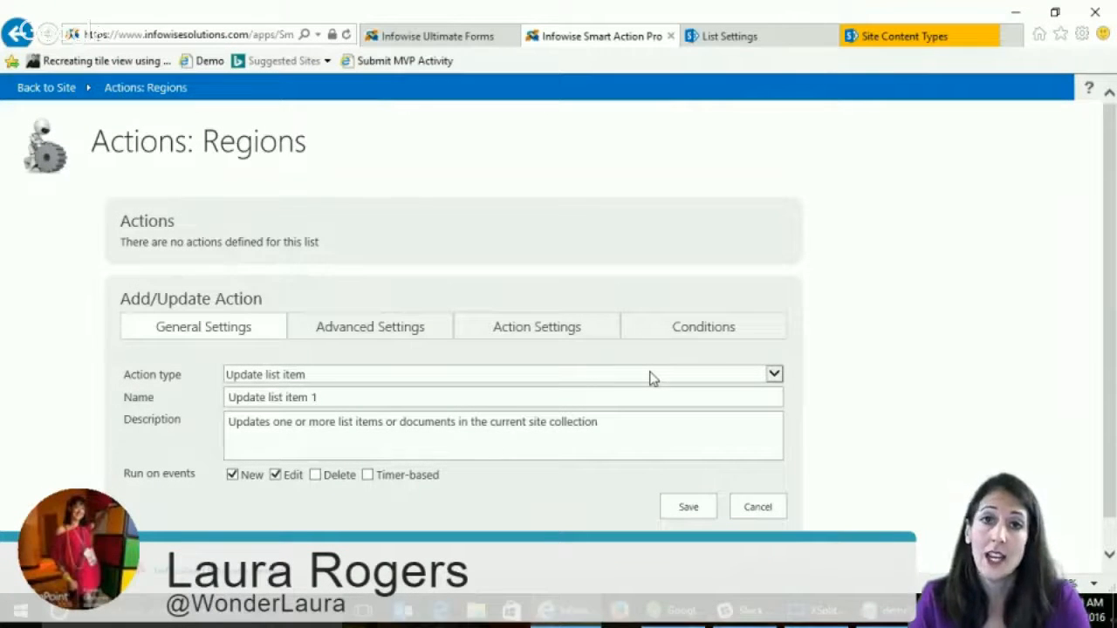
{"action": "left_click", "coordinate": [495, 377]}
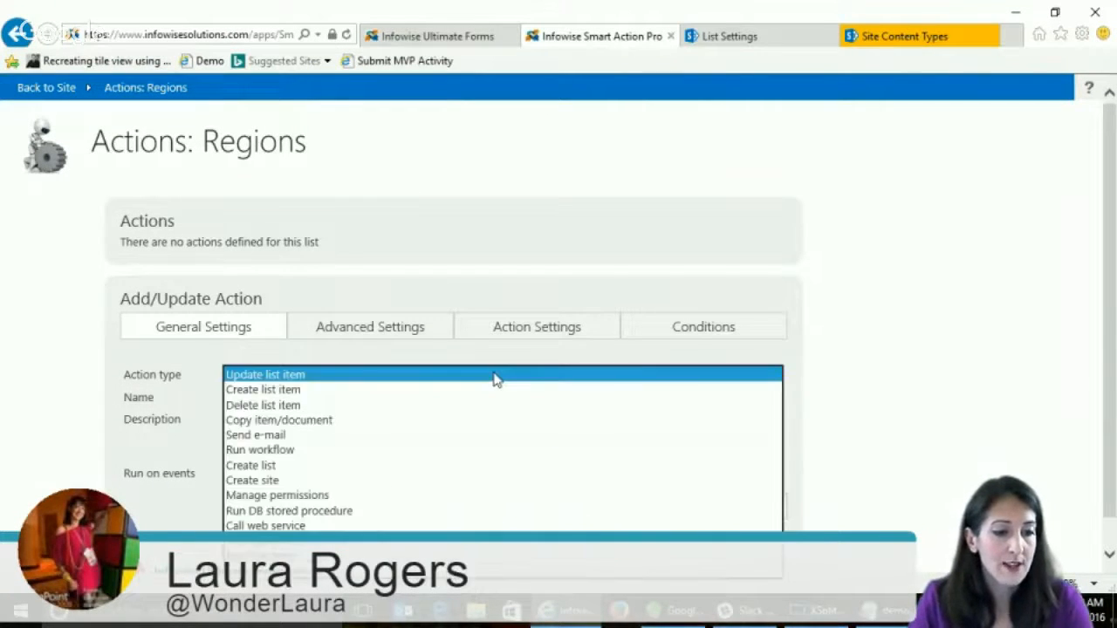
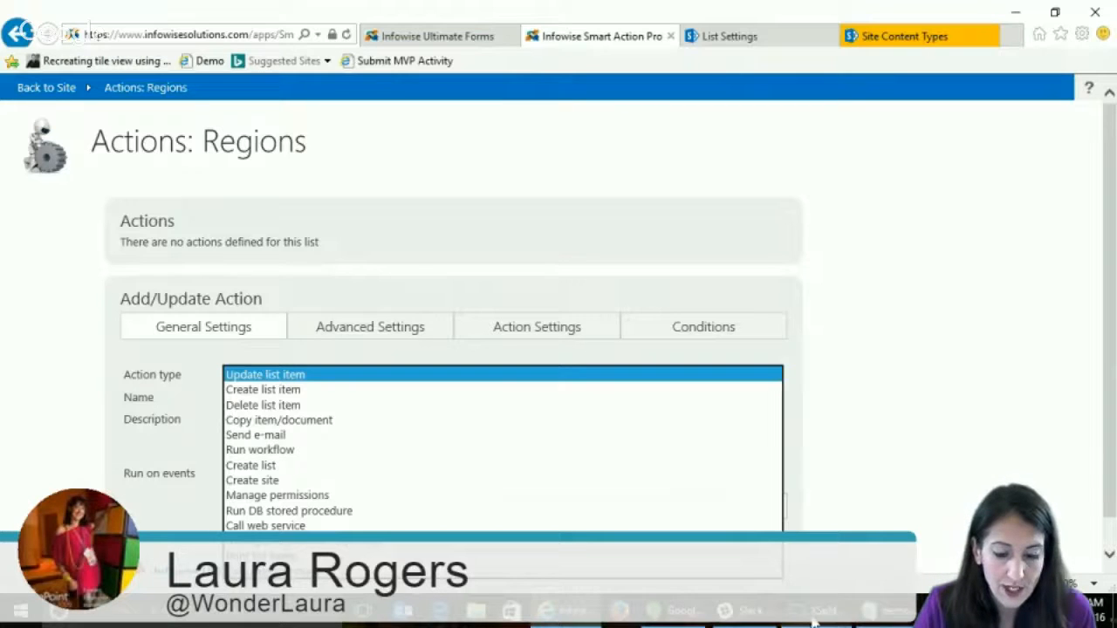
- Set up a Create list item action named "create region" for the Regions list, running on New events only
{"action": "mouse_move", "coordinate": [813, 620]}
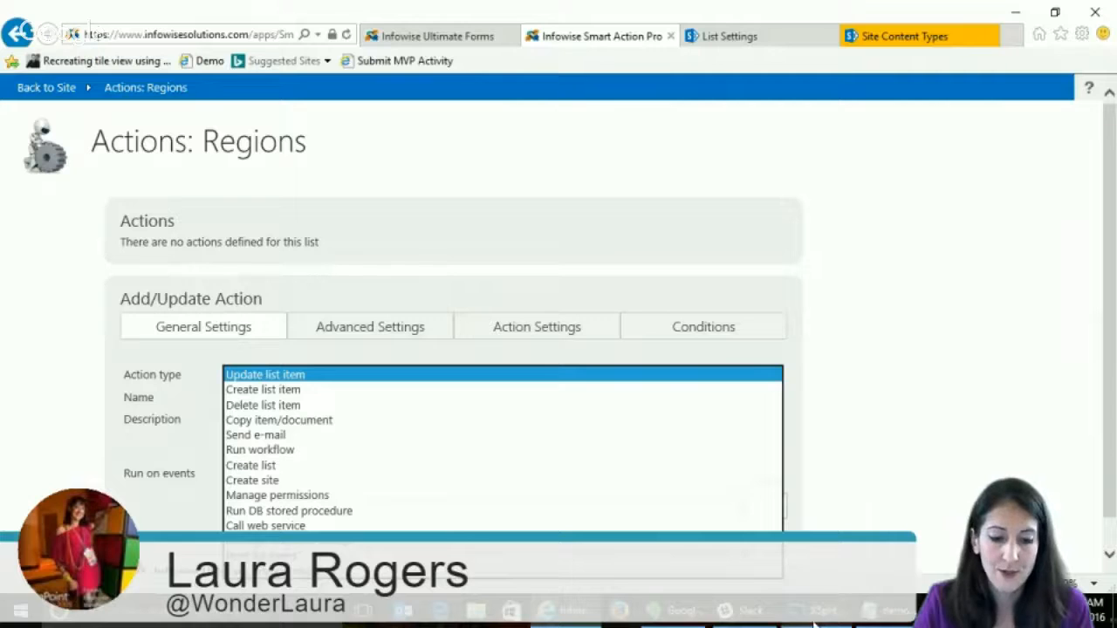
{"action": "left_click", "coordinate": [669, 622]}
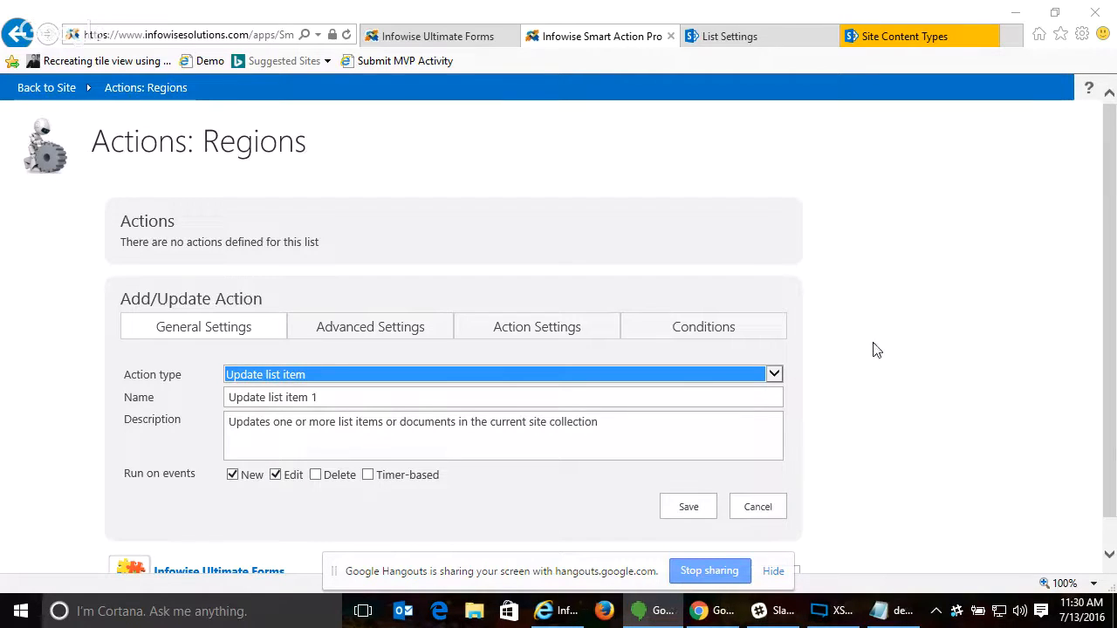
{"action": "left_click", "coordinate": [295, 376]}
{"action": "left_click", "coordinate": [301, 387]}
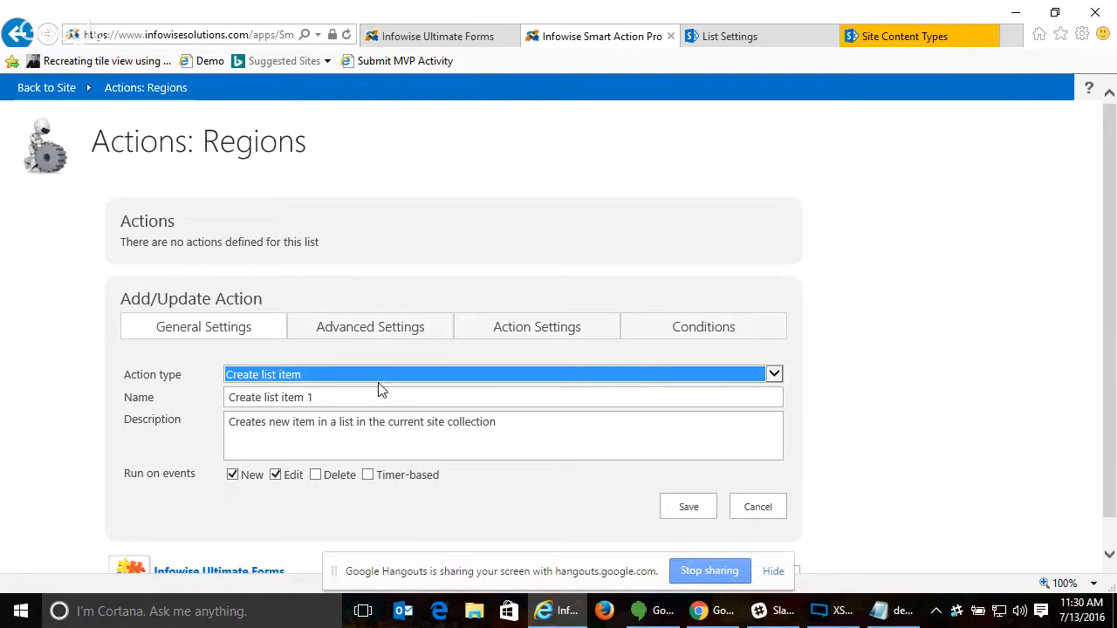
{"action": "left_click", "coordinate": [350, 395]}
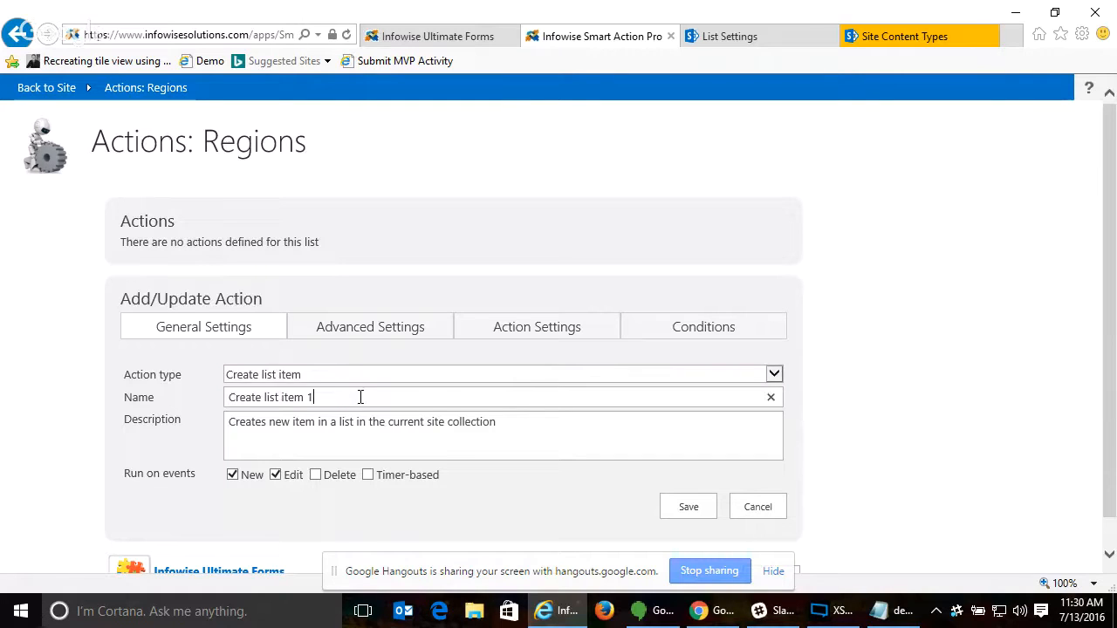
{"action": "key", "text": "ctrl+a"}
{"action": "type", "text": "create region"}
- In the action's settings, check the site and list targets and add a value setting Region Name to [Region Name]
{"action": "left_click", "coordinate": [552, 336]}
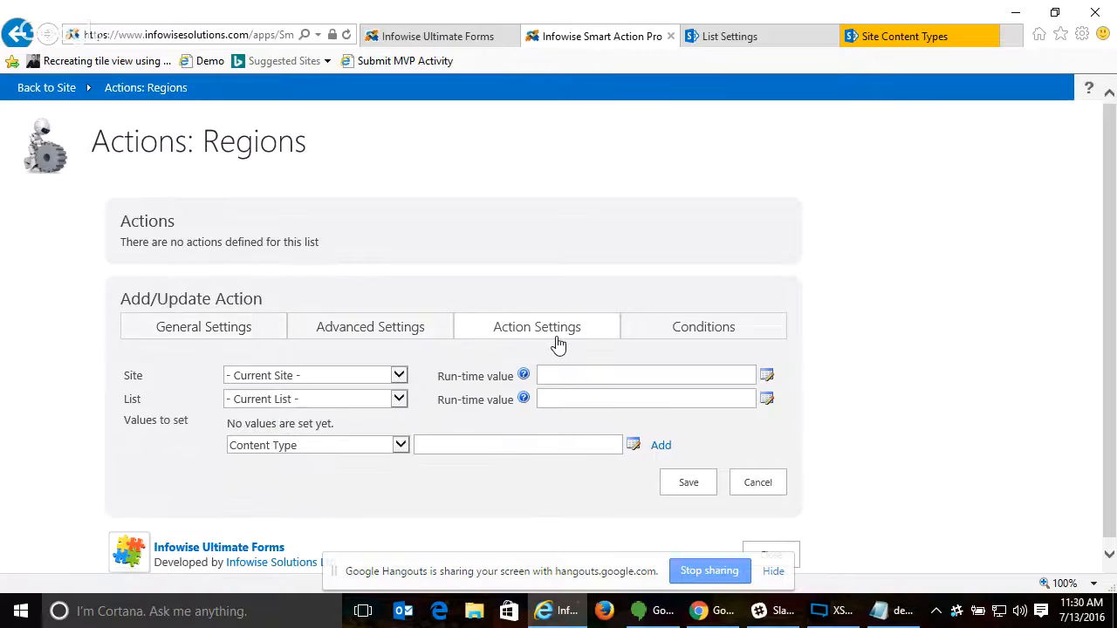
{"action": "left_click", "coordinate": [317, 377]}
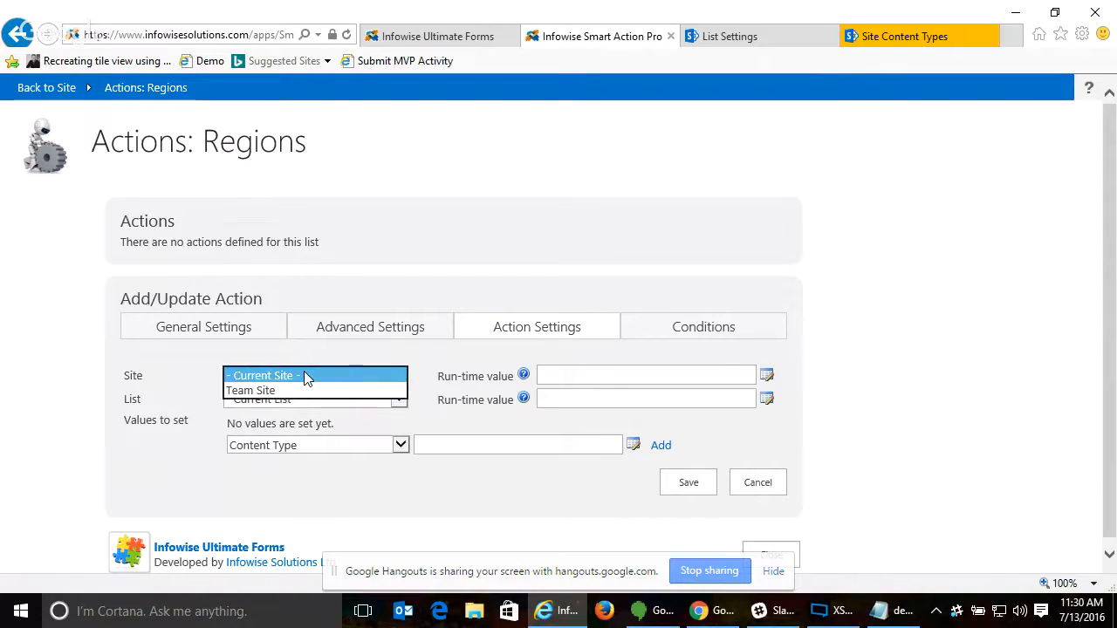
{"action": "left_click", "coordinate": [605, 373]}
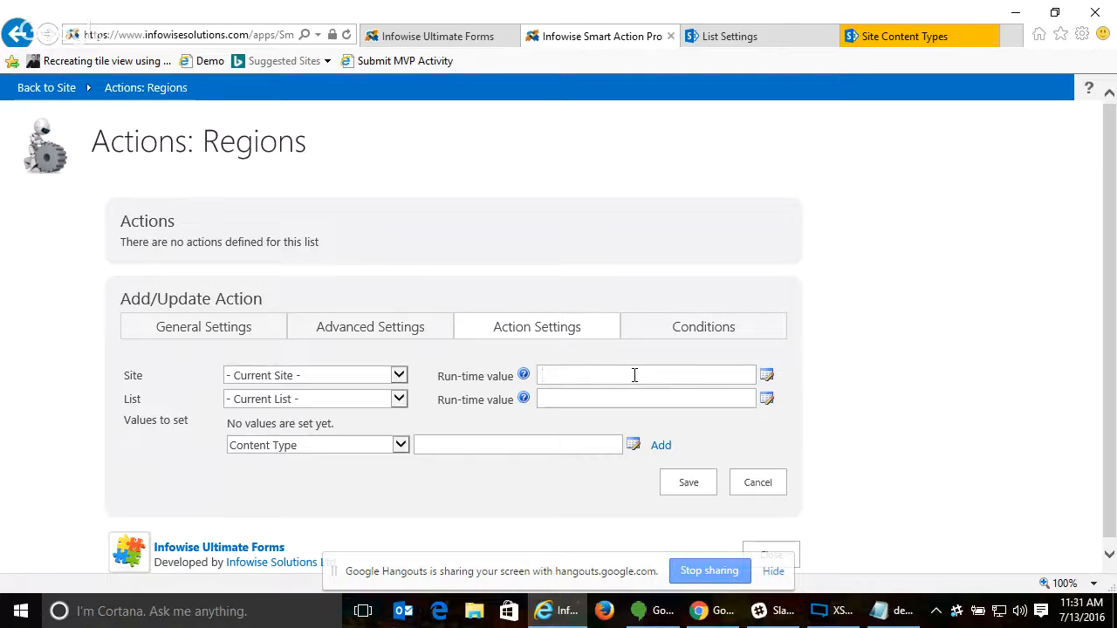
{"action": "left_click", "coordinate": [572, 402]}
{"action": "left_click", "coordinate": [591, 376]}
{"action": "left_click", "coordinate": [327, 445]}
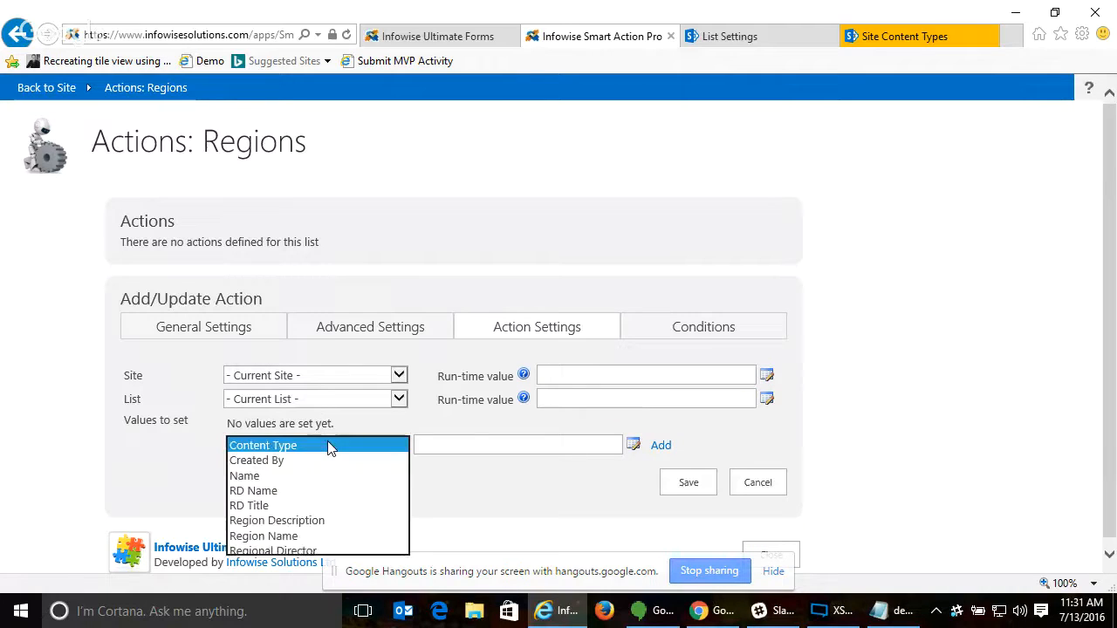
{"action": "left_click", "coordinate": [315, 536]}
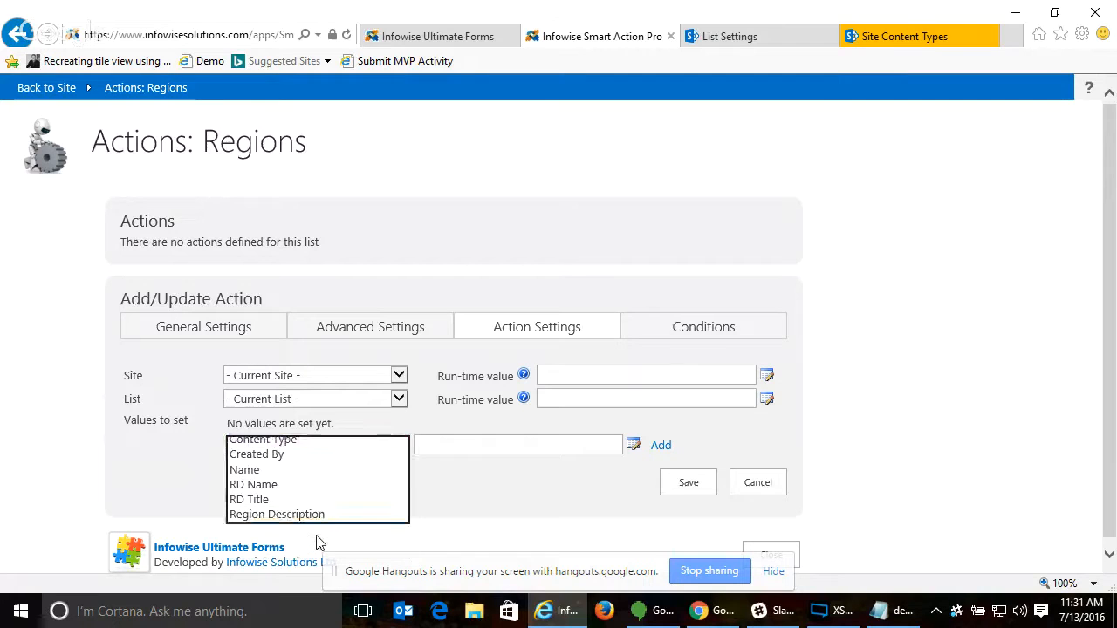
{"action": "left_click", "coordinate": [632, 446]}
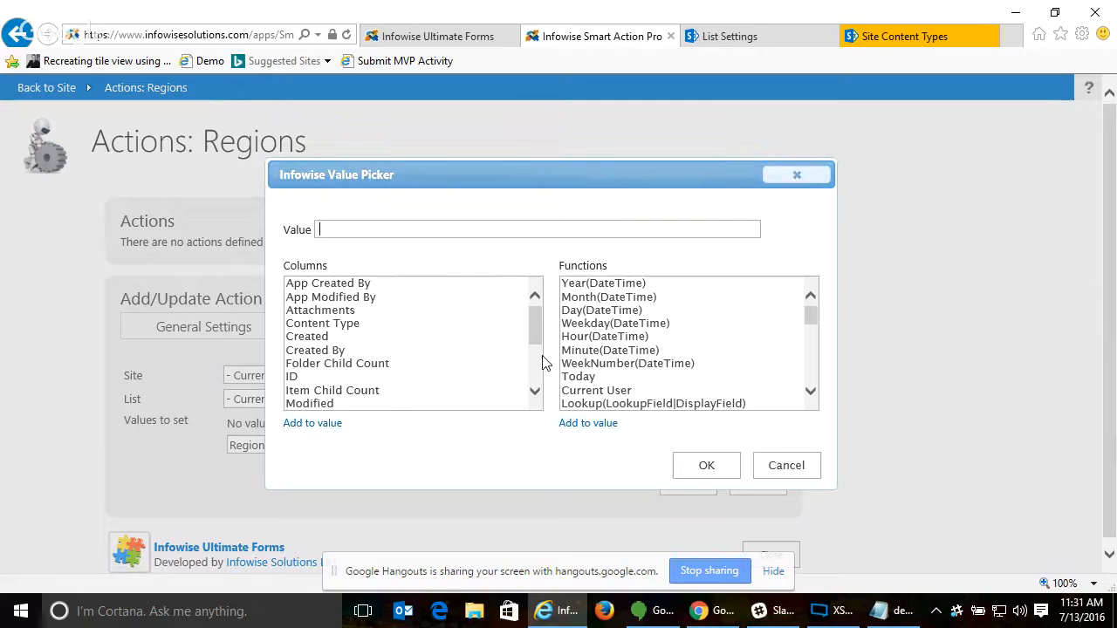
{"action": "left_click", "coordinate": [536, 359]}
{"action": "double_click", "coordinate": [406, 365]}
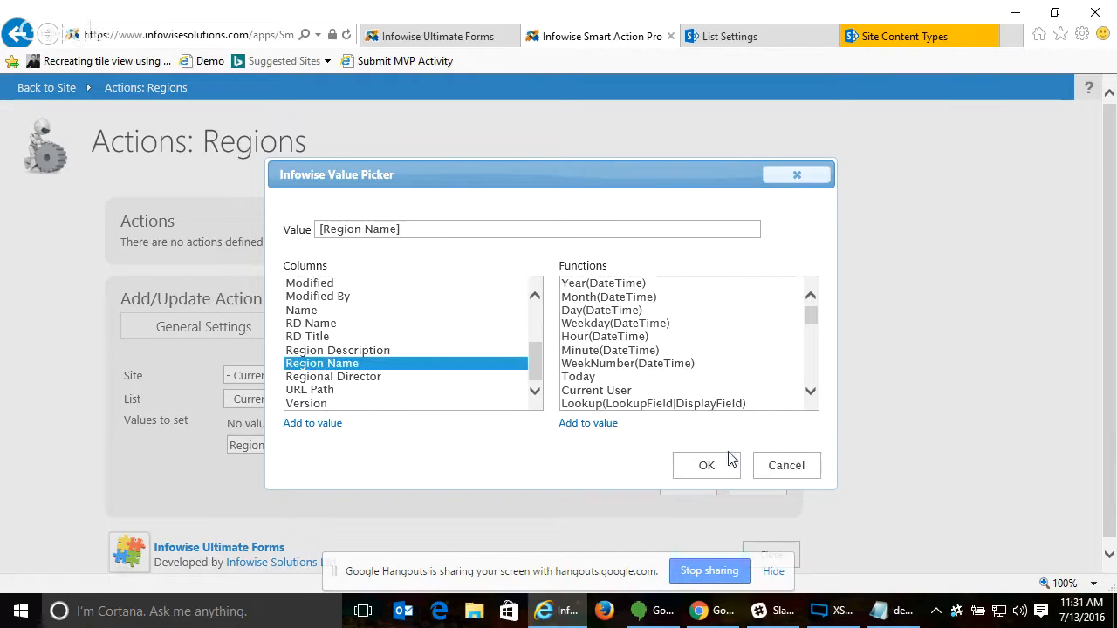
{"action": "left_click", "coordinate": [676, 468]}
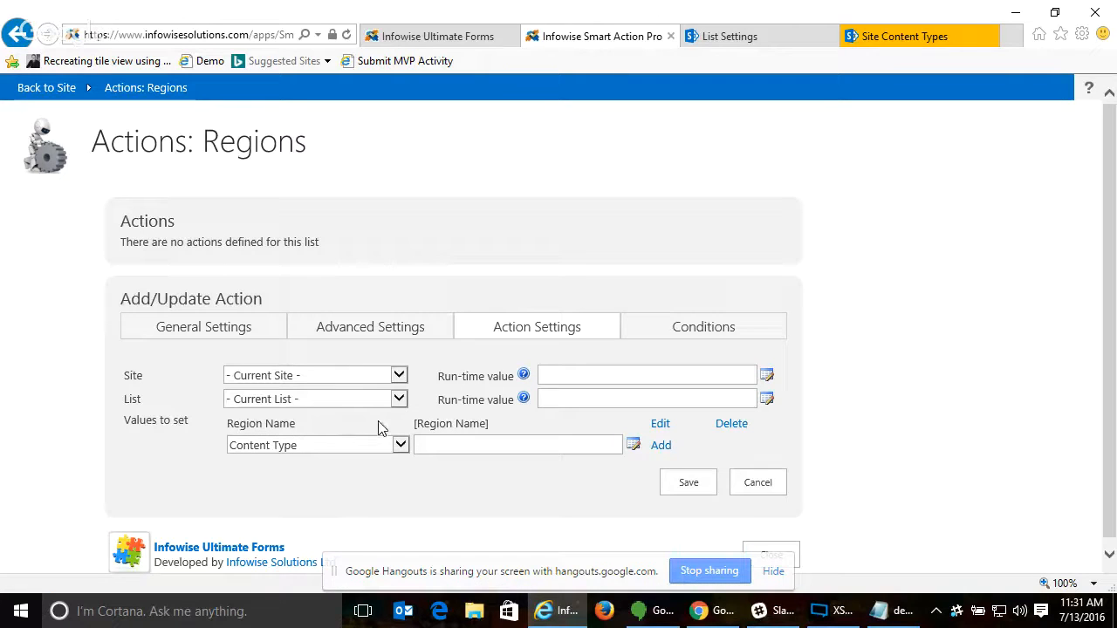
- Add a second value to the action that sets Regional Director to [Regional Director]
{"action": "left_click", "coordinate": [369, 449]}
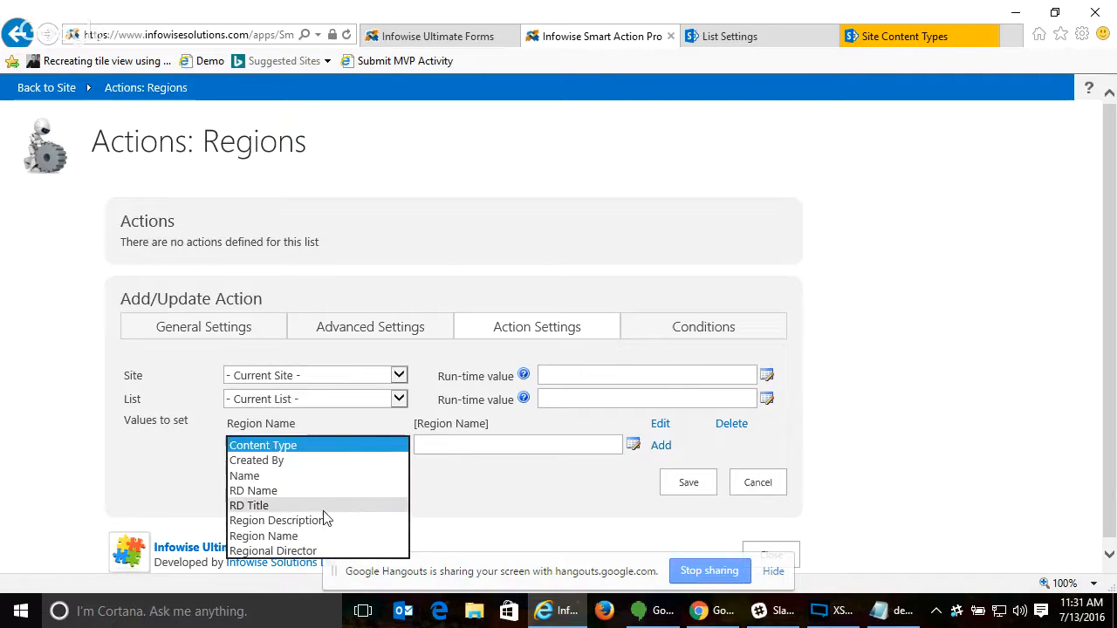
{"action": "left_click", "coordinate": [323, 550]}
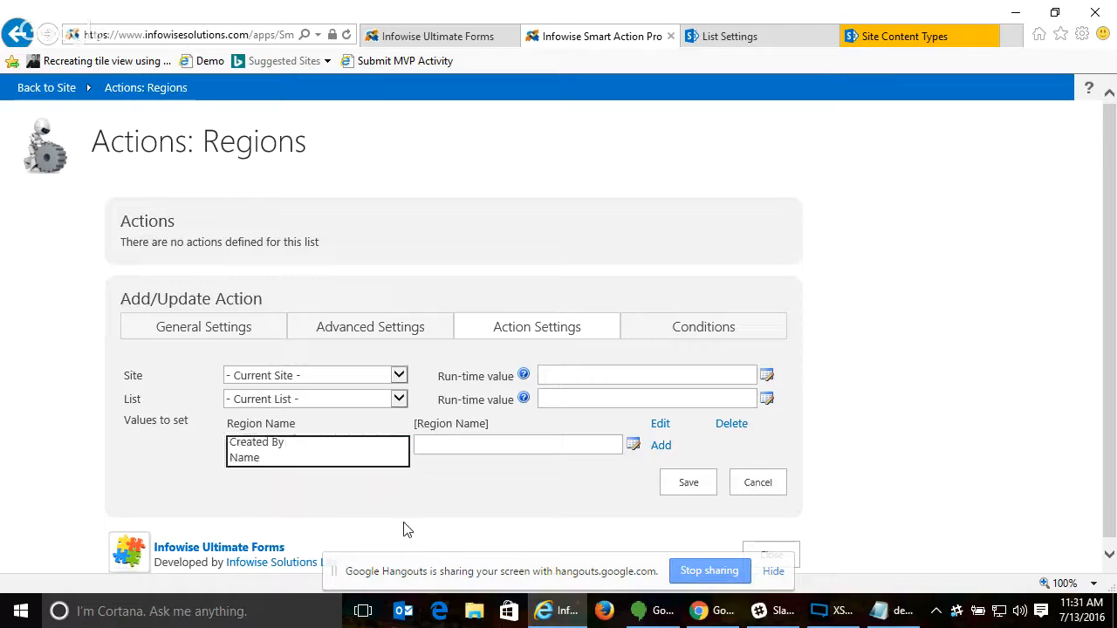
{"action": "left_click", "coordinate": [632, 446]}
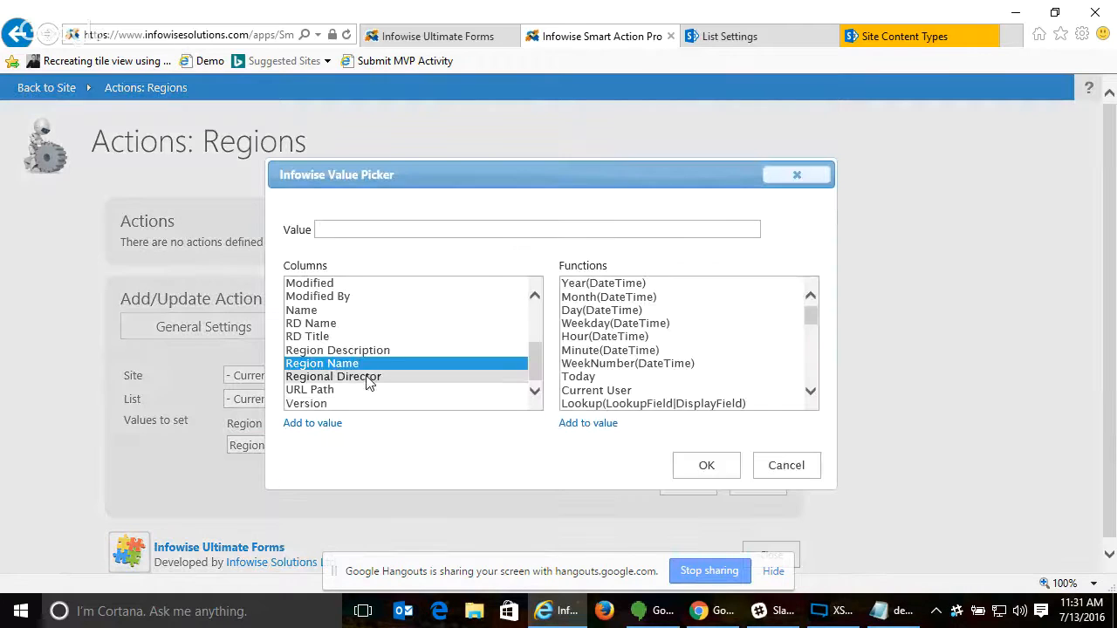
{"action": "left_click", "coordinate": [380, 377]}
{"action": "left_click", "coordinate": [301, 423]}
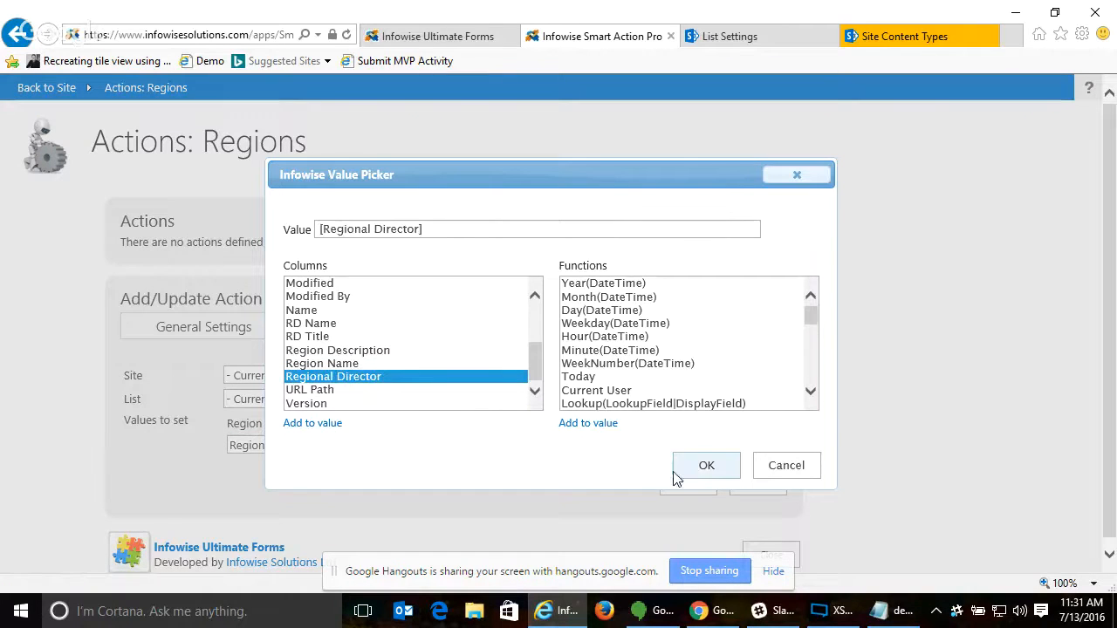
{"action": "left_click", "coordinate": [706, 468]}
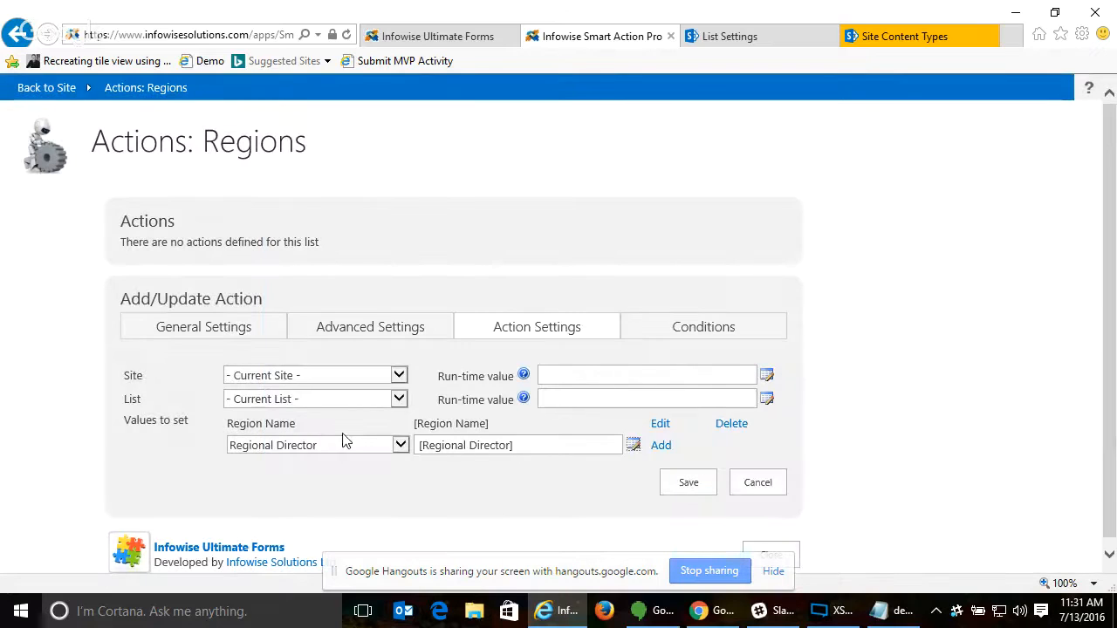
{"action": "left_click", "coordinate": [661, 446]}
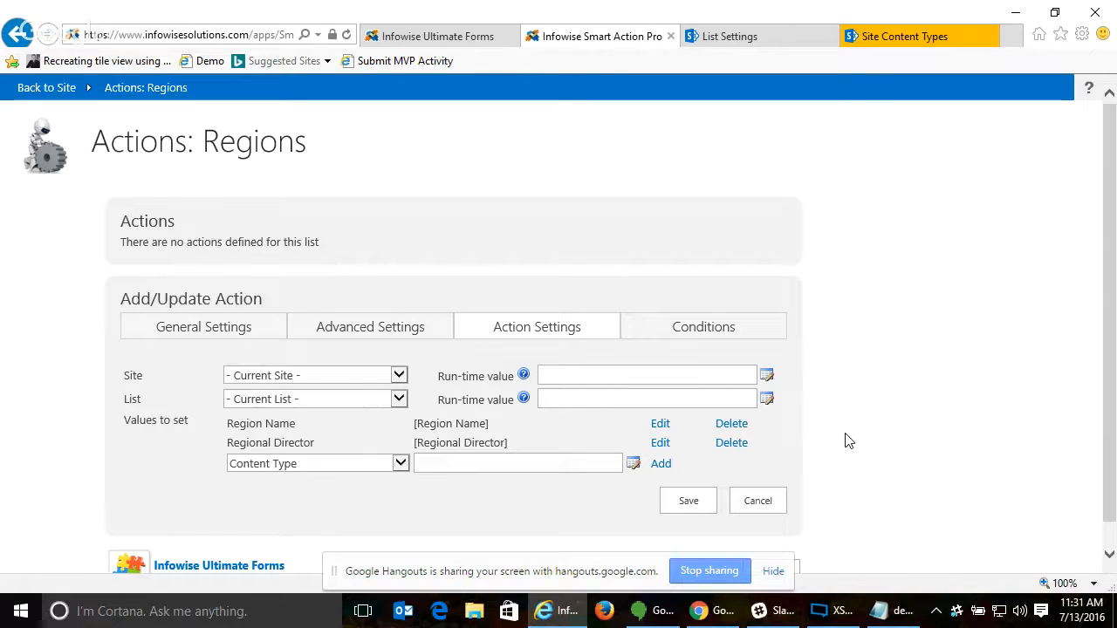
- Make the action non-repeatable, fill in the error notification e-mail, and allow execution by users with insufficient permissions
{"action": "left_click", "coordinate": [381, 332]}
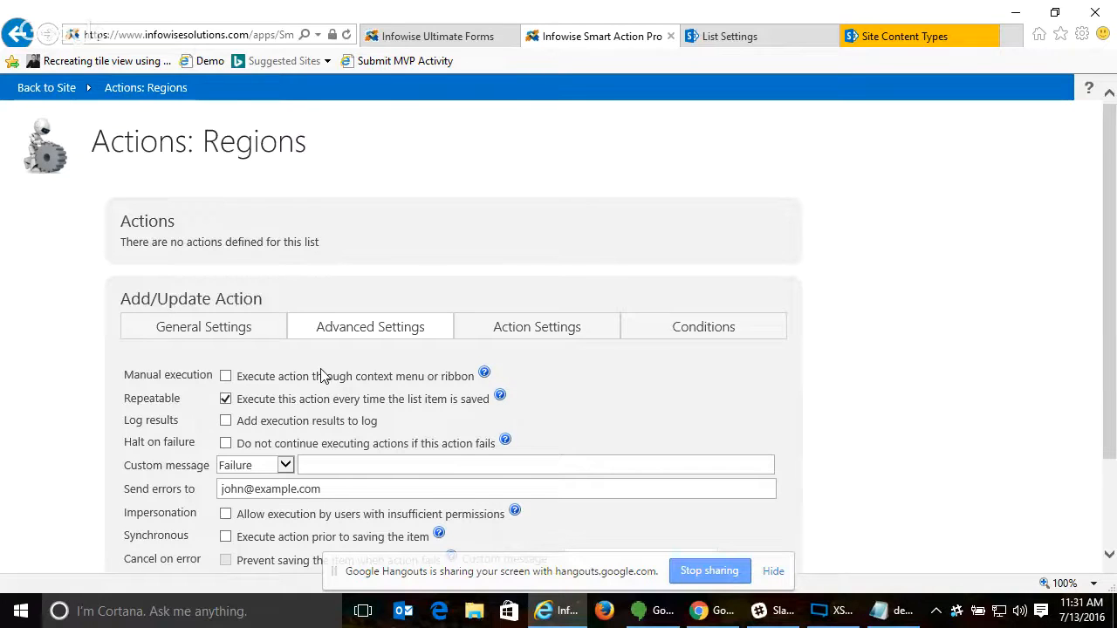
{"action": "scroll", "coordinate": [316, 376], "scroll_direction": "down", "scroll_amount": 1}
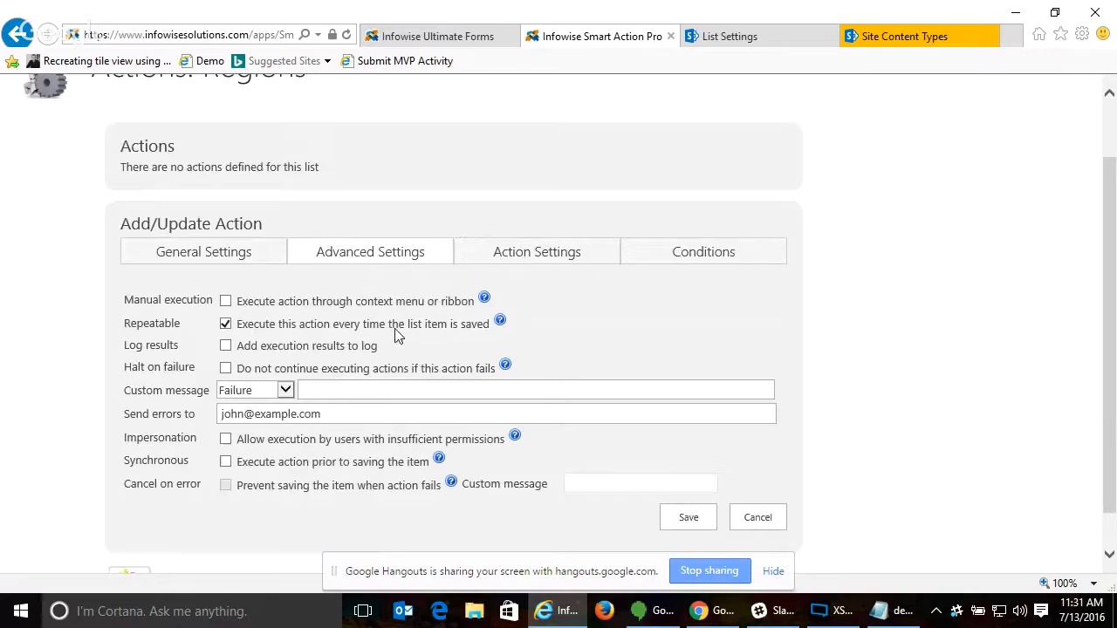
{"action": "left_click", "coordinate": [224, 327]}
{"action": "left_click", "coordinate": [251, 414]}
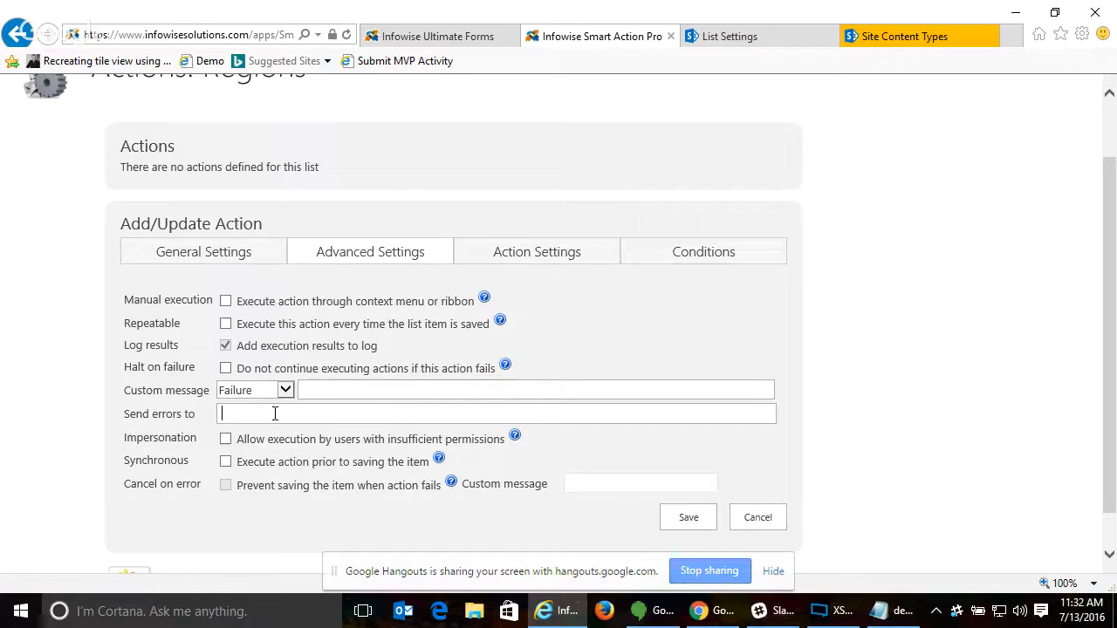
{"action": "key", "text": "ctrl+v"}
{"action": "left_click", "coordinate": [225, 439]}
- Review the action's conditions, general settings and values to set, and save the action
{"action": "left_click", "coordinate": [728, 261]}
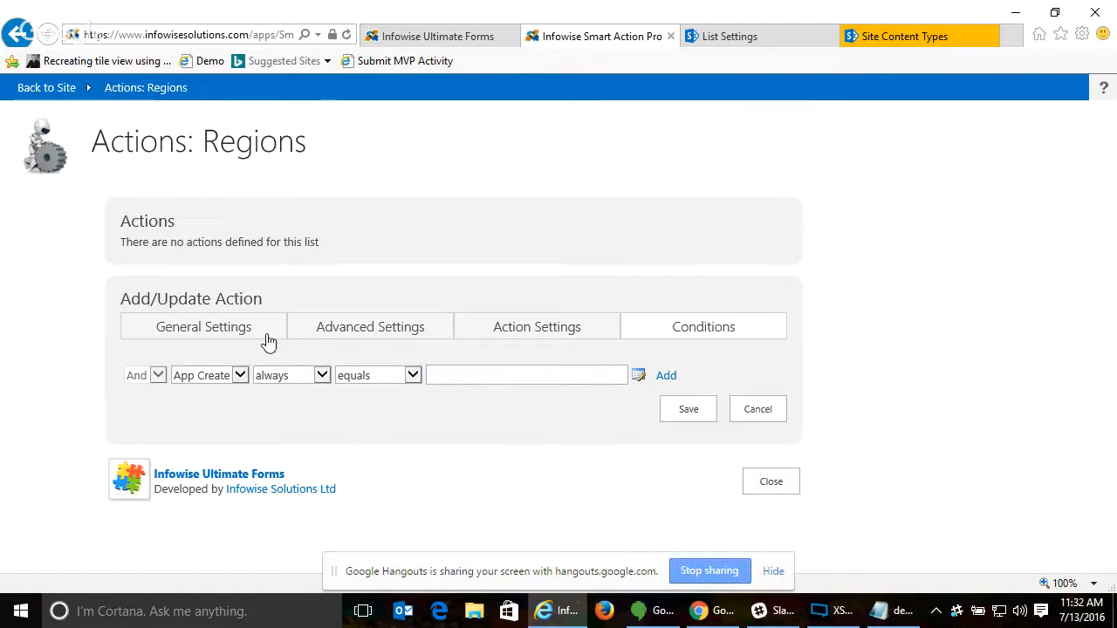
{"action": "left_click", "coordinate": [363, 330]}
{"action": "left_click", "coordinate": [203, 332]}
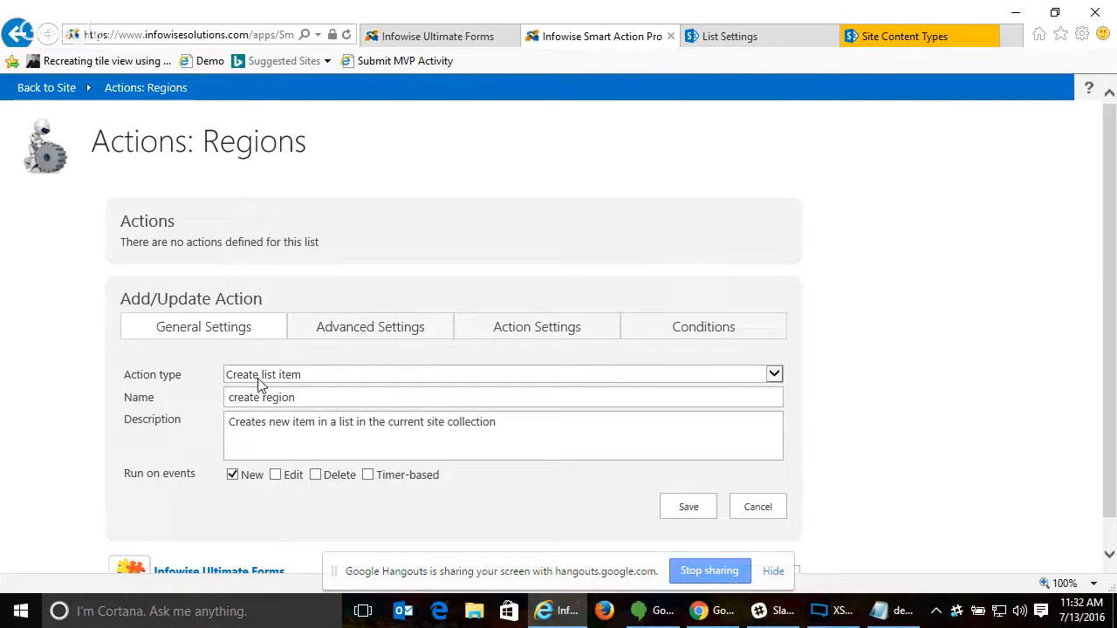
{"action": "left_click", "coordinate": [524, 339]}
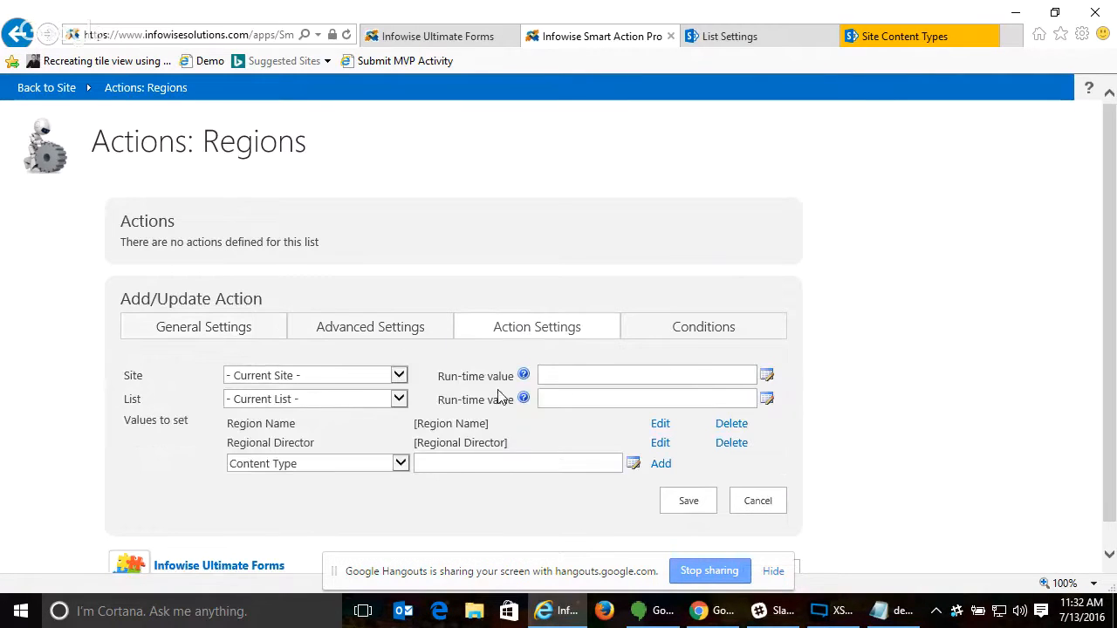
{"action": "left_click", "coordinate": [688, 504]}
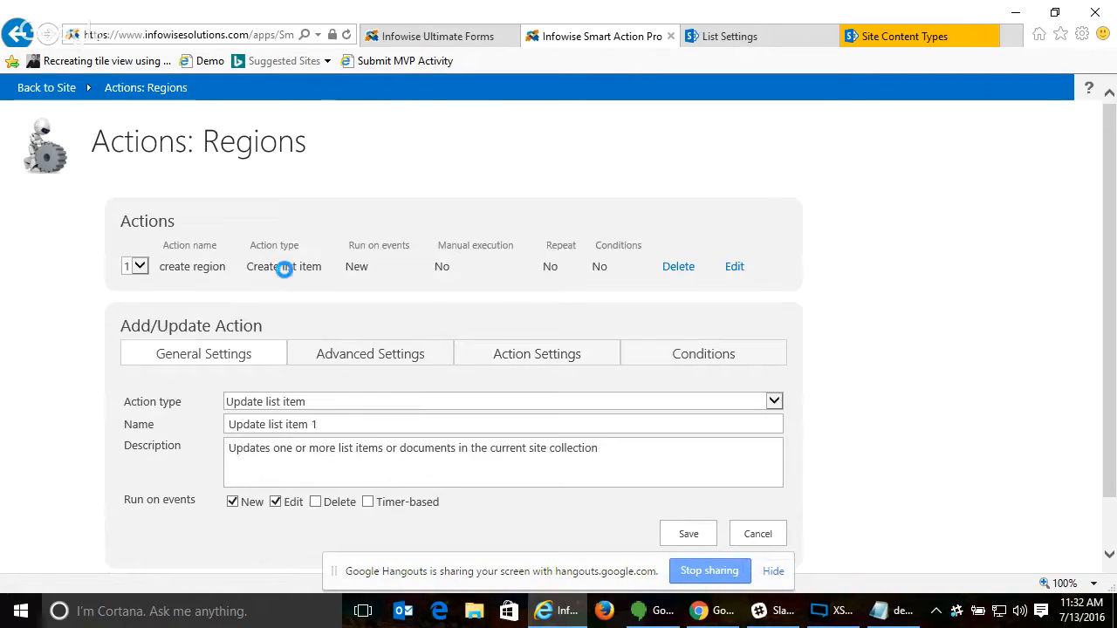
- Delete the "create region" action from the Regions list and reset the blank action form
{"action": "left_click", "coordinate": [681, 266]}
{"action": "left_click", "coordinate": [578, 369]}
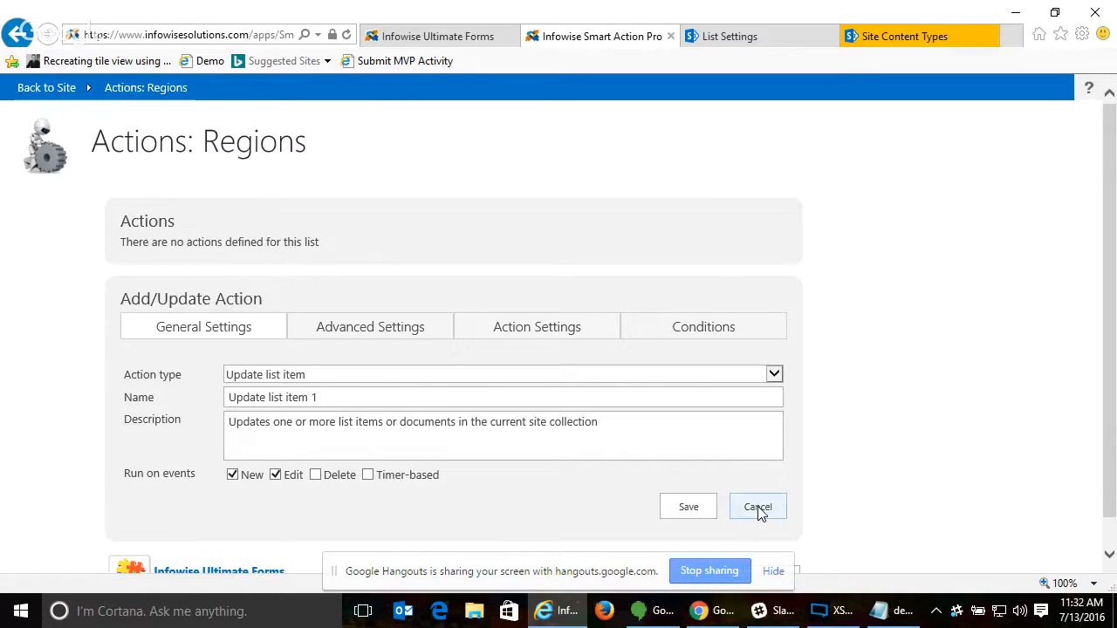
{"action": "left_click", "coordinate": [759, 509]}
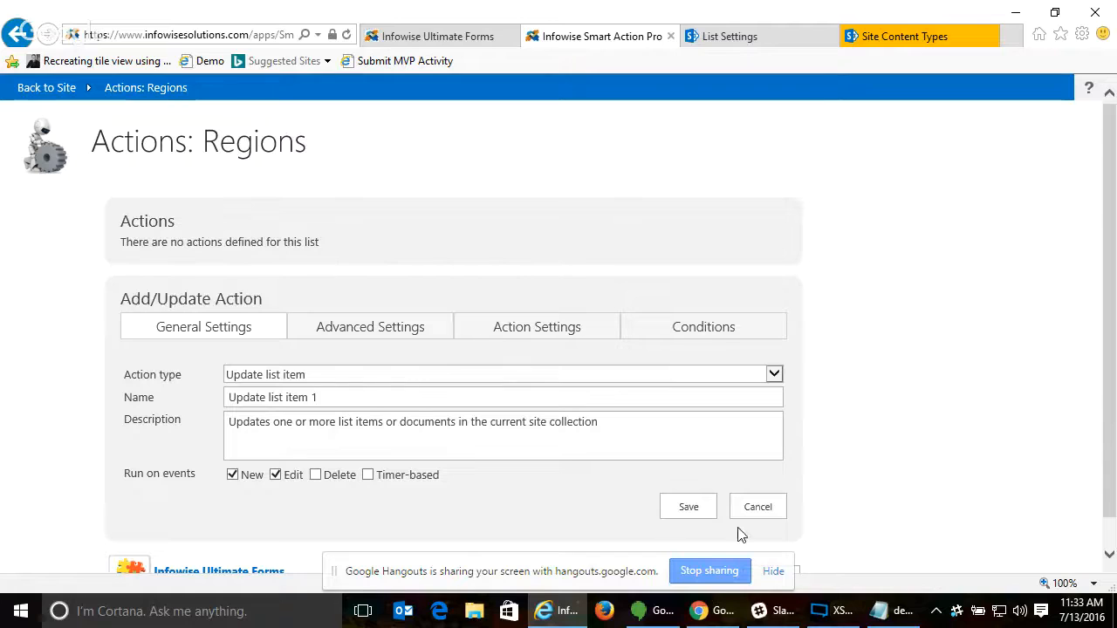
- Close the Actions settings and return to the Regions list's All Items view
{"action": "scroll", "coordinate": [894, 469], "scroll_direction": "down", "scroll_amount": 1}
{"action": "left_click", "coordinate": [775, 548]}
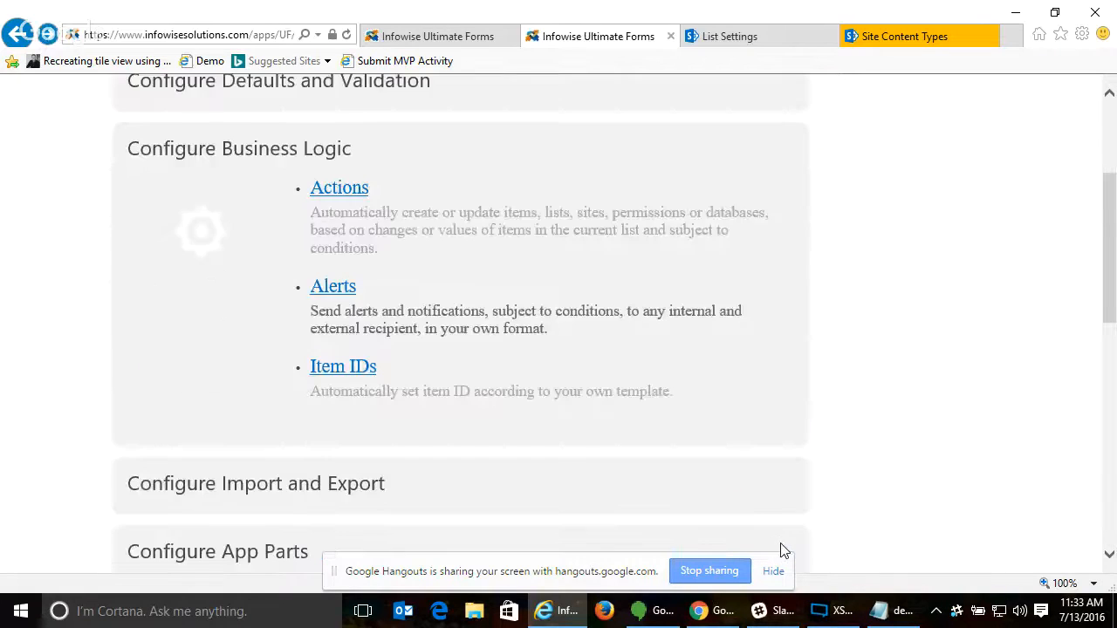
{"action": "right_click", "coordinate": [17, 34]}
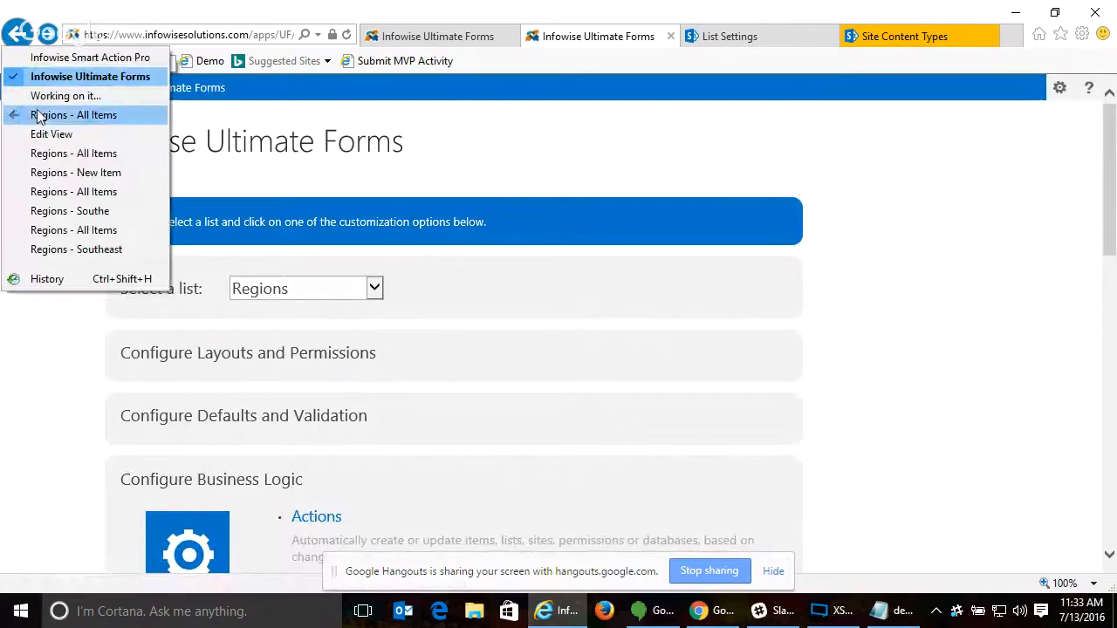
{"action": "left_click", "coordinate": [51, 155]}
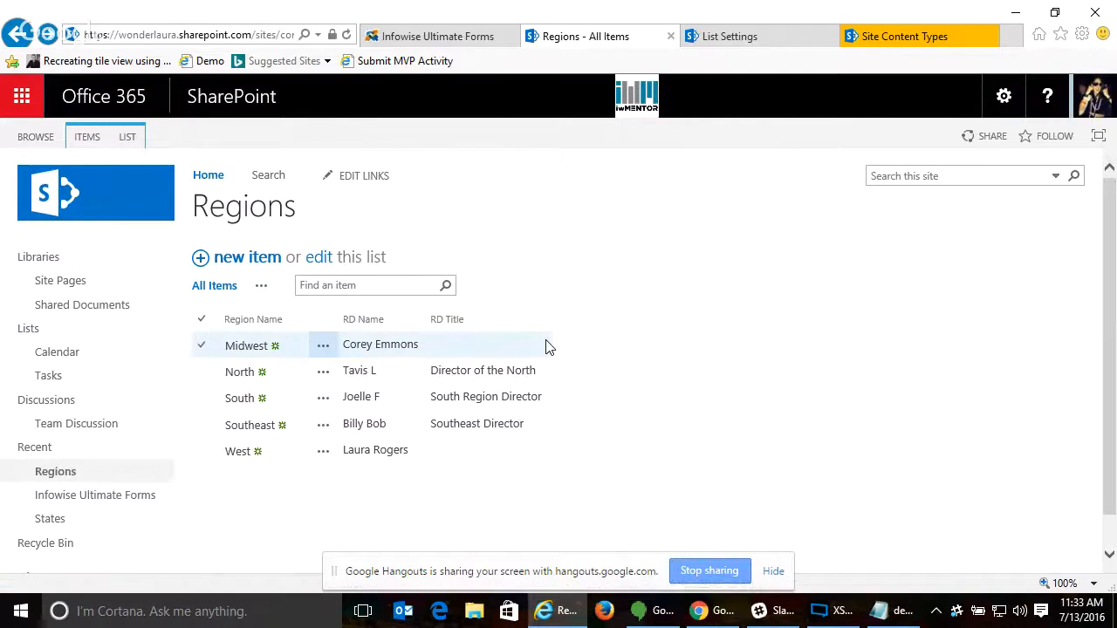
- Start a new Regions item with the region name "blah" and pick the suggested person as Regional Director
{"action": "key", "text": "alt+n"}
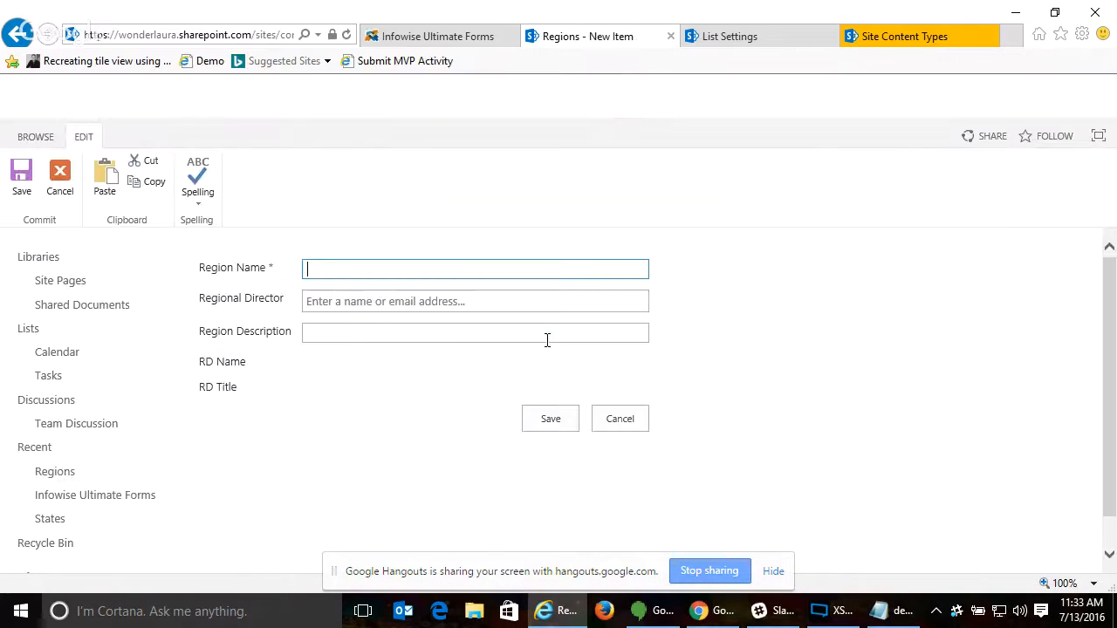
{"action": "type", "text": "blah"}
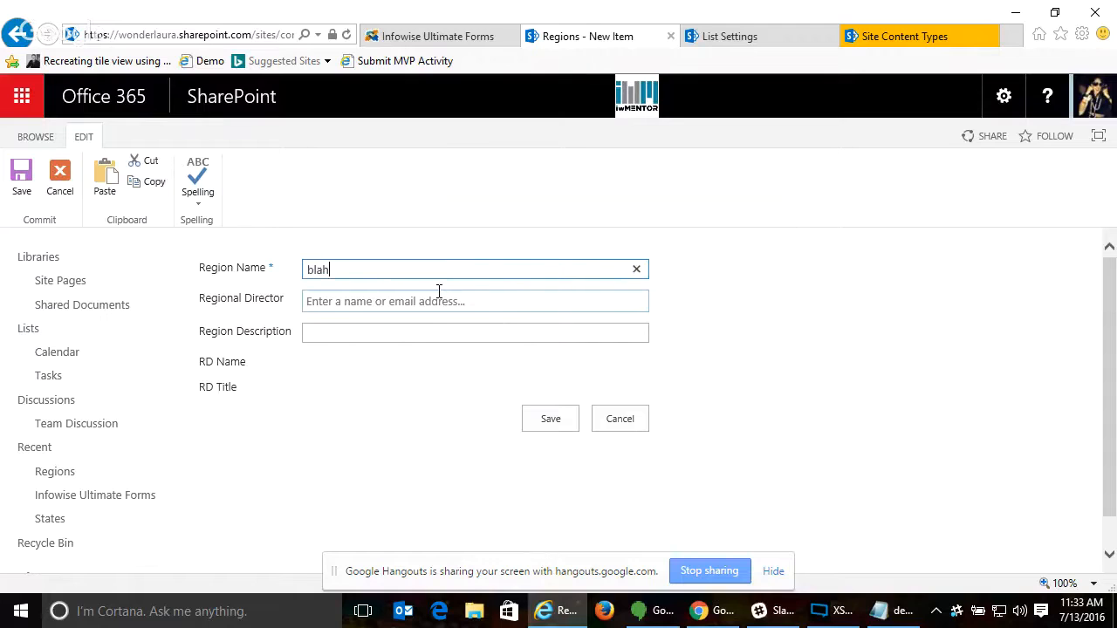
{"action": "key", "text": "Tab"}
{"action": "type", "text": "jo"}
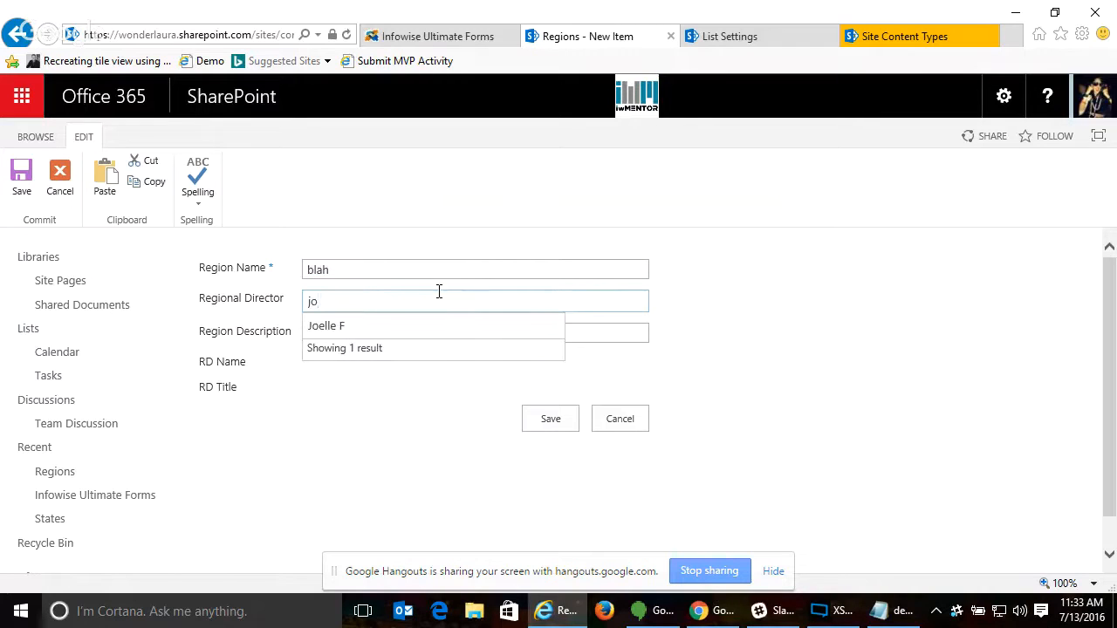
{"action": "left_click", "coordinate": [444, 329]}
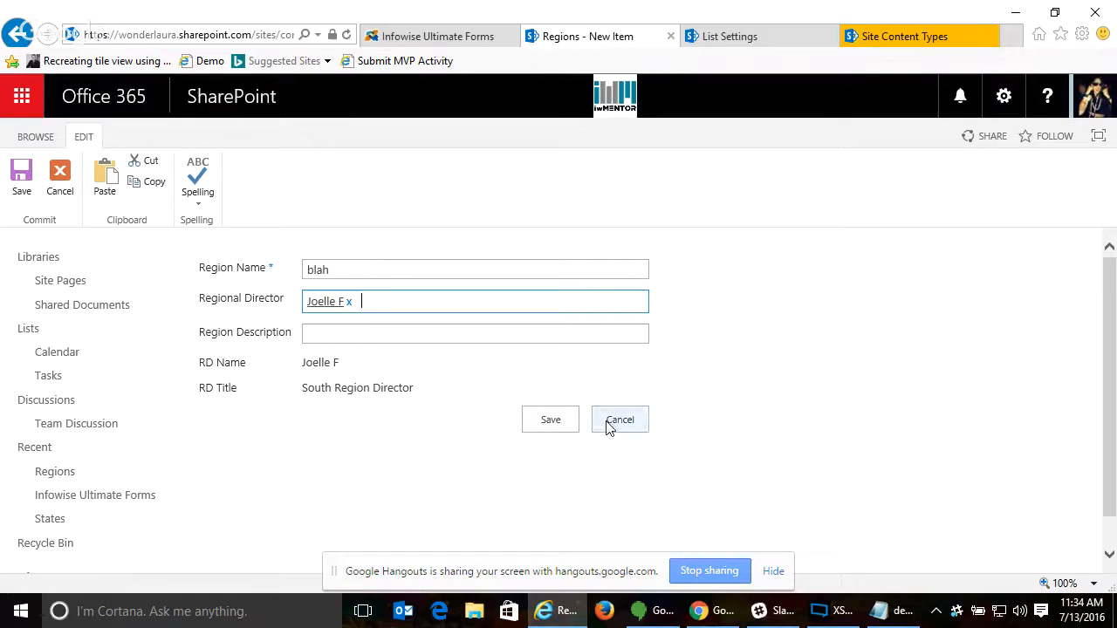
- Open the User property column settings for the Regions list and load the RD Name column
{"action": "left_click", "coordinate": [110, 501]}
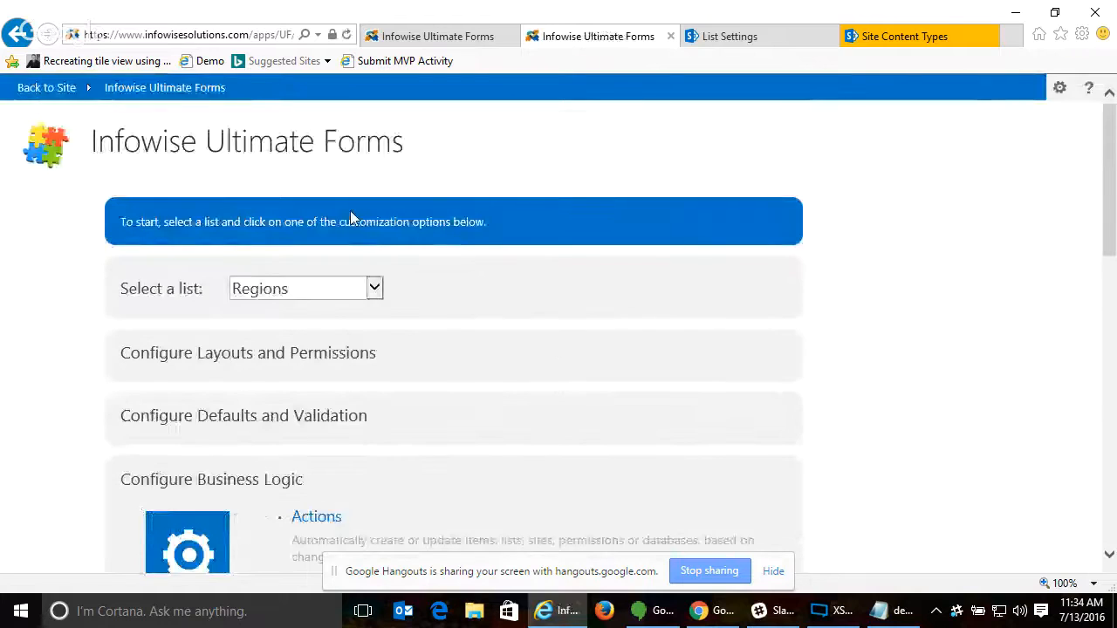
{"action": "scroll", "coordinate": [677, 287], "scroll_direction": "down", "scroll_amount": 1}
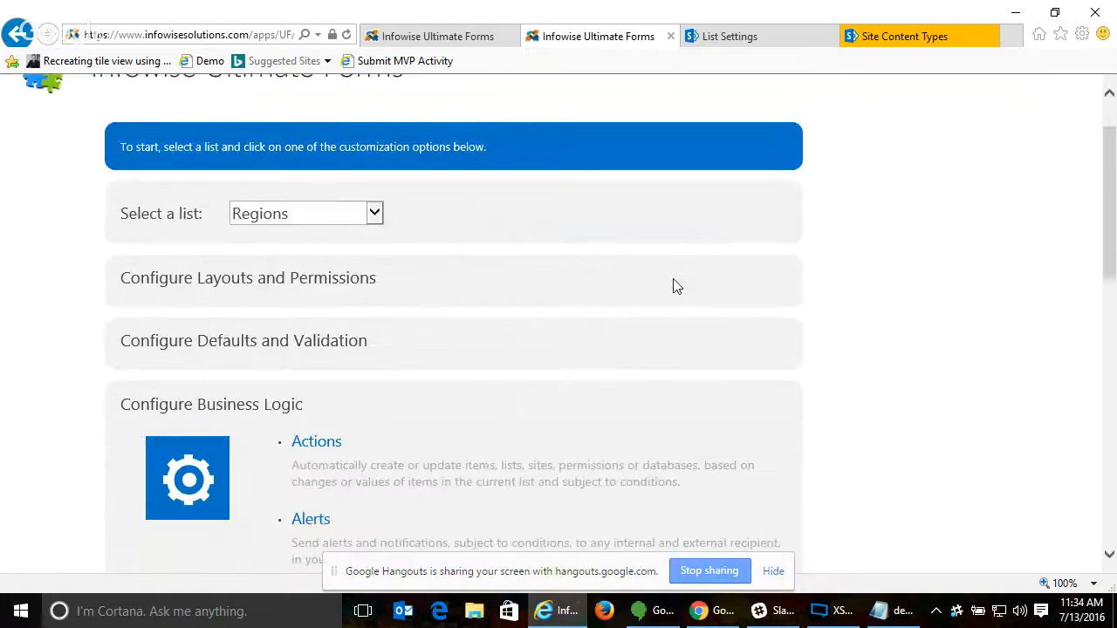
{"action": "scroll", "coordinate": [670, 286], "scroll_direction": "down", "scroll_amount": 6}
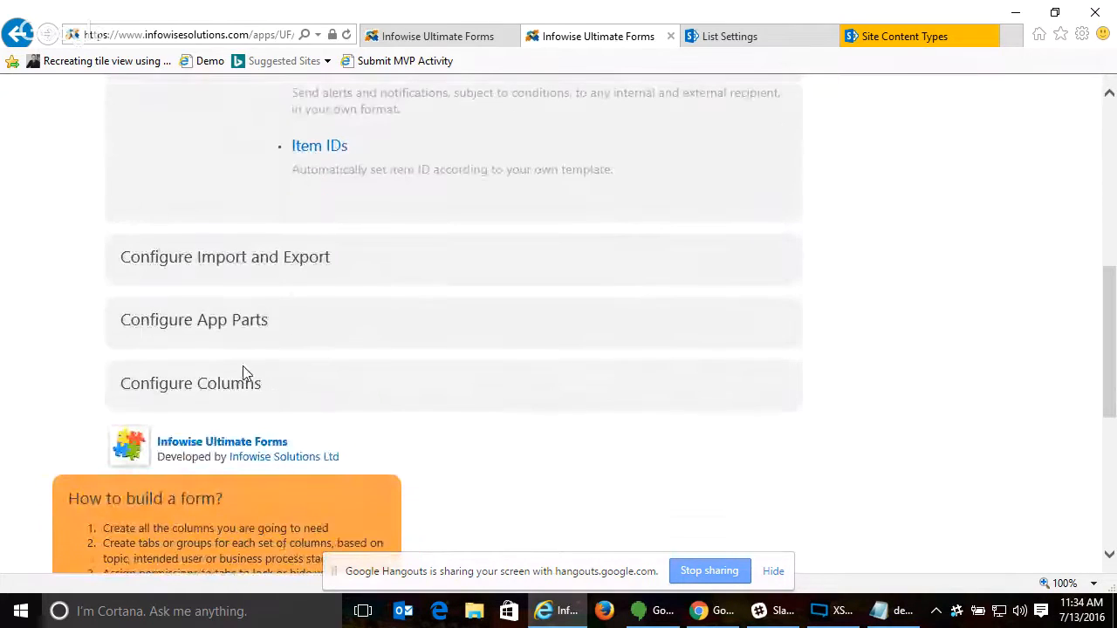
{"action": "scroll", "coordinate": [743, 340], "scroll_direction": "down", "scroll_amount": 5}
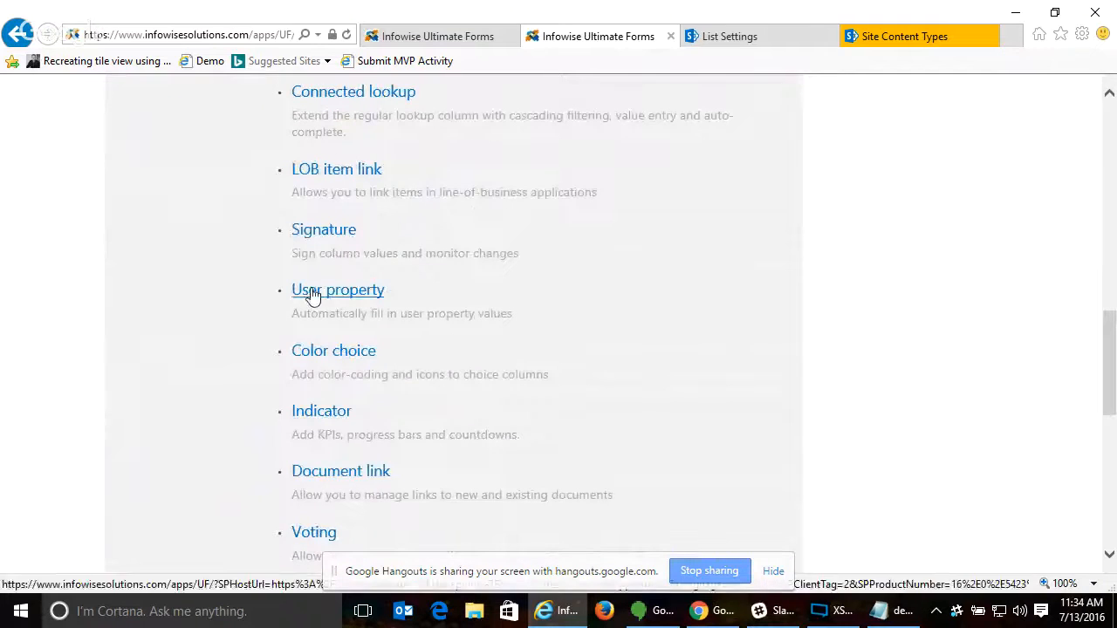
{"action": "left_click", "coordinate": [312, 292]}
{"action": "left_click", "coordinate": [518, 249]}
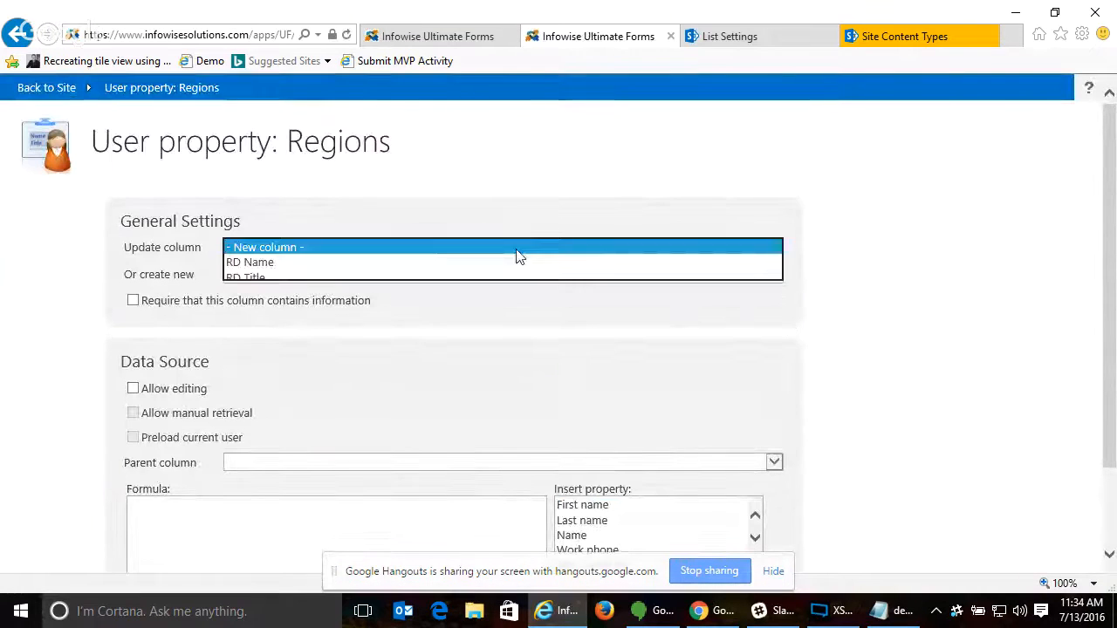
{"action": "left_click", "coordinate": [428, 262]}
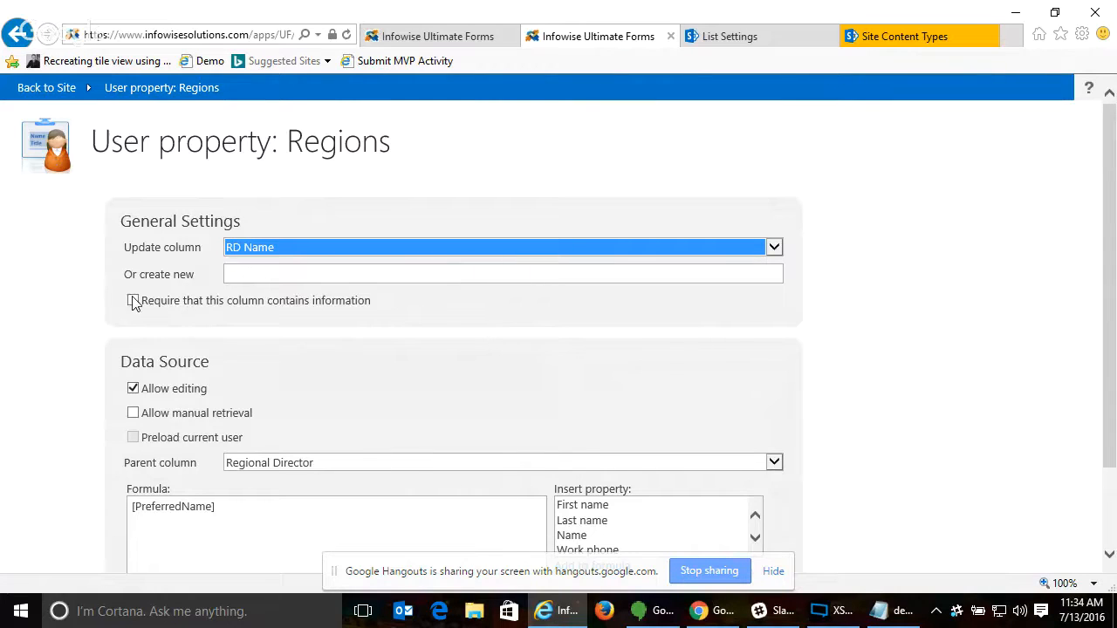
- Examine the RD Name column's parent column, formula and insertable user properties, highlighting the Name property
{"action": "scroll", "coordinate": [878, 309], "scroll_direction": "down", "scroll_amount": 2}
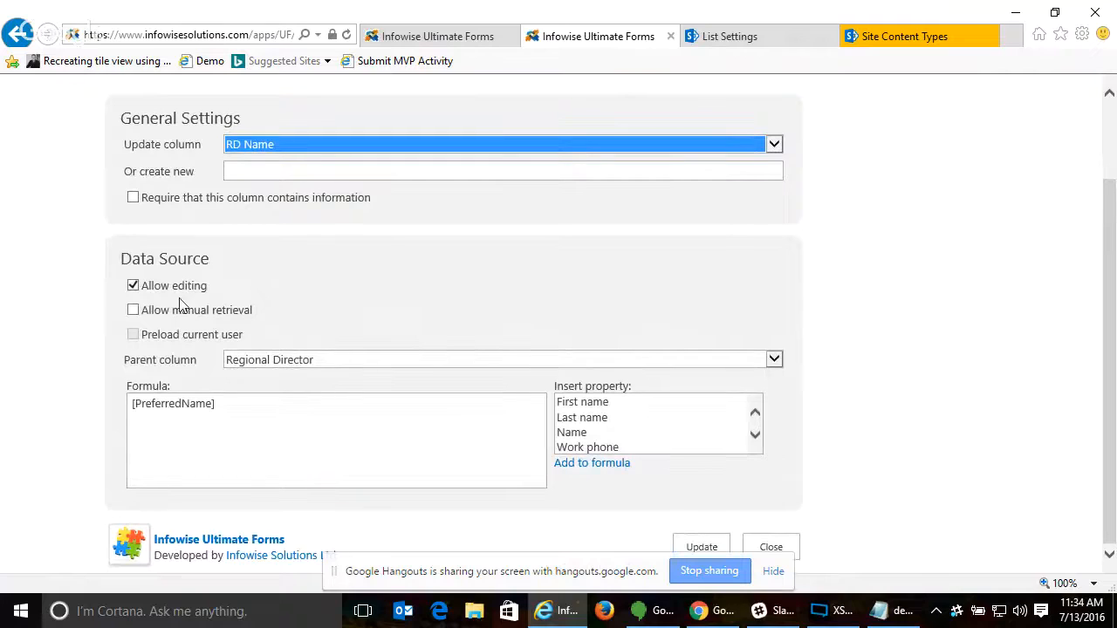
{"action": "left_click", "coordinate": [747, 361]}
{"action": "left_click", "coordinate": [756, 366]}
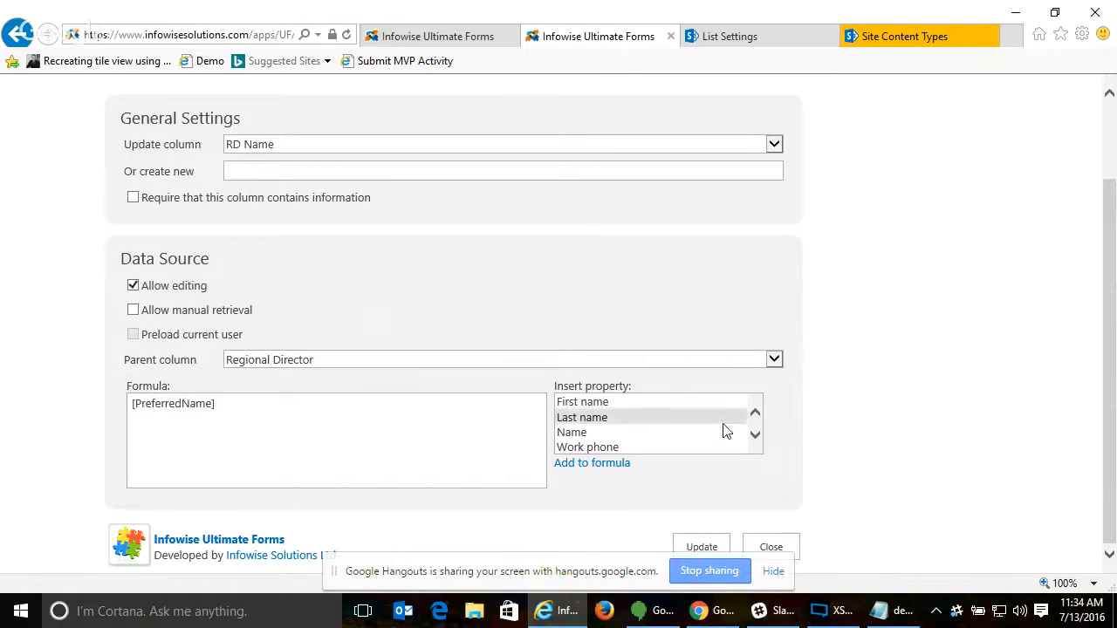
{"action": "left_click", "coordinate": [562, 433]}
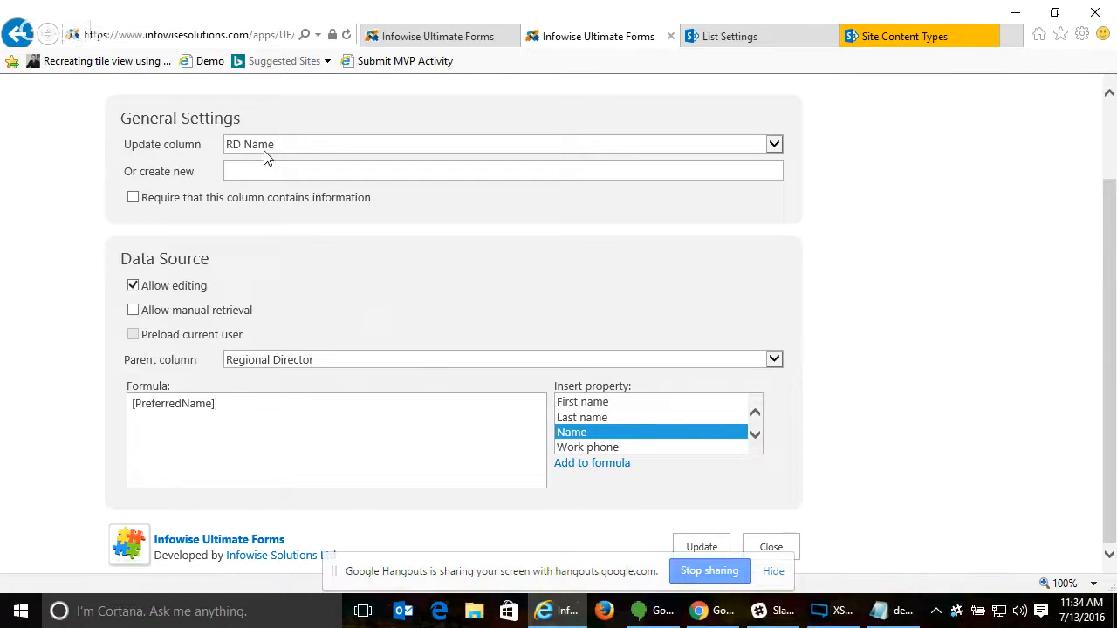
- Load the RD Title column's settings and look through the user properties available for its formula
{"action": "left_click", "coordinate": [332, 147]}
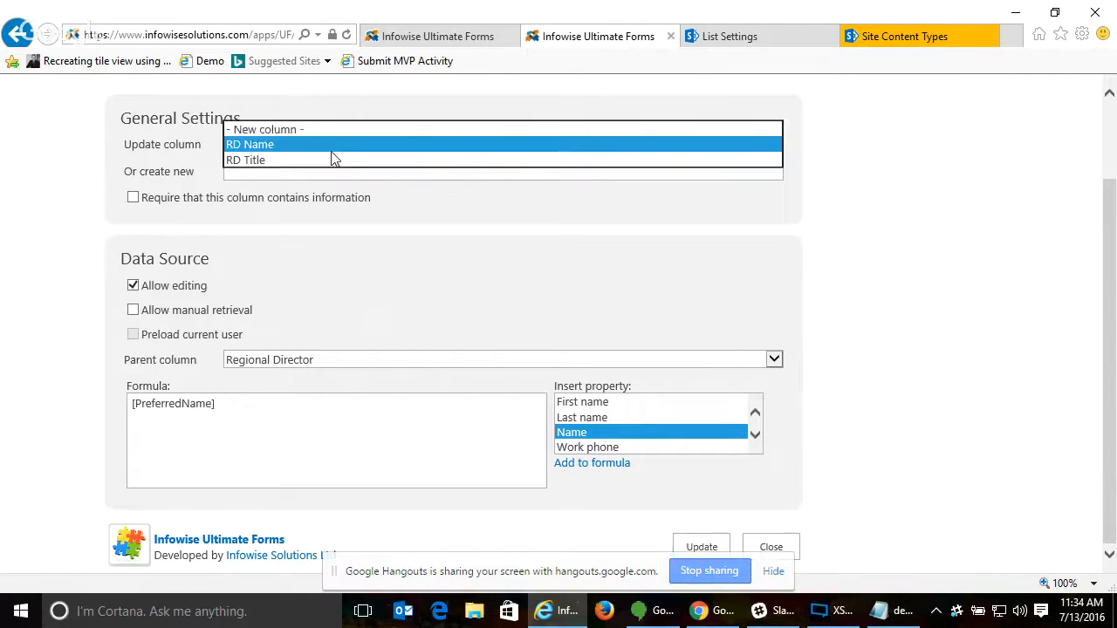
{"action": "left_click", "coordinate": [332, 160]}
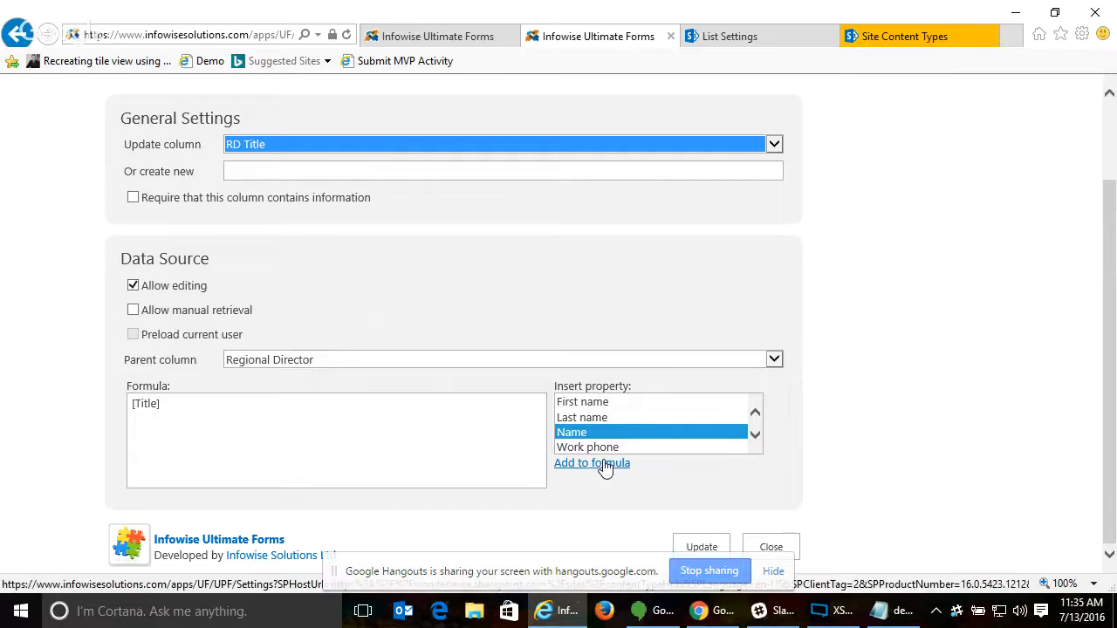
{"action": "left_click", "coordinate": [756, 437]}
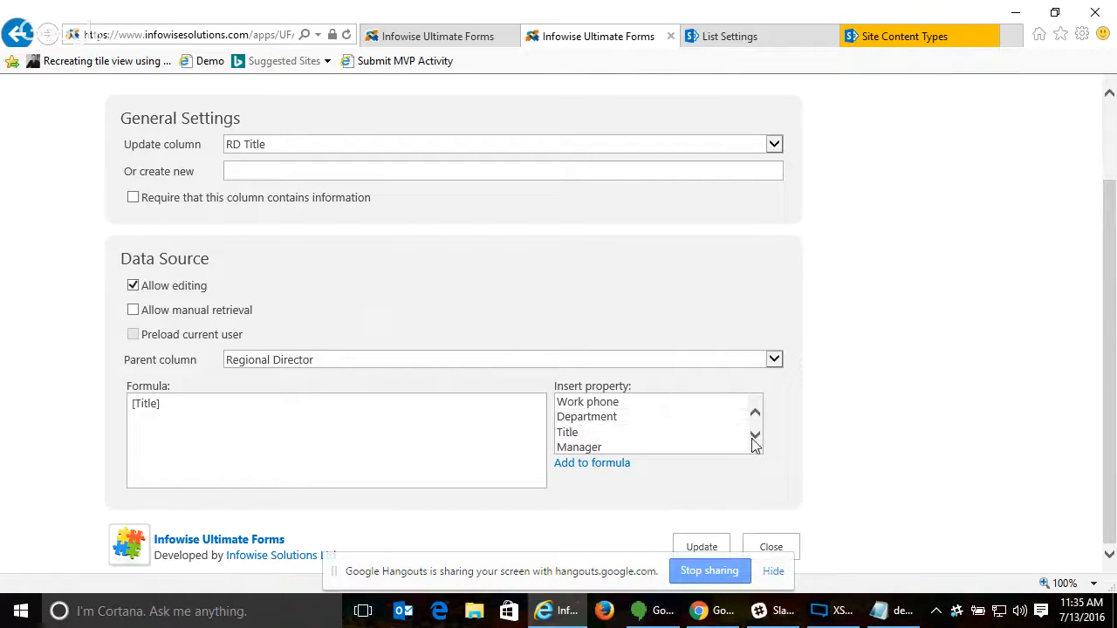
{"action": "left_click", "coordinate": [755, 435]}
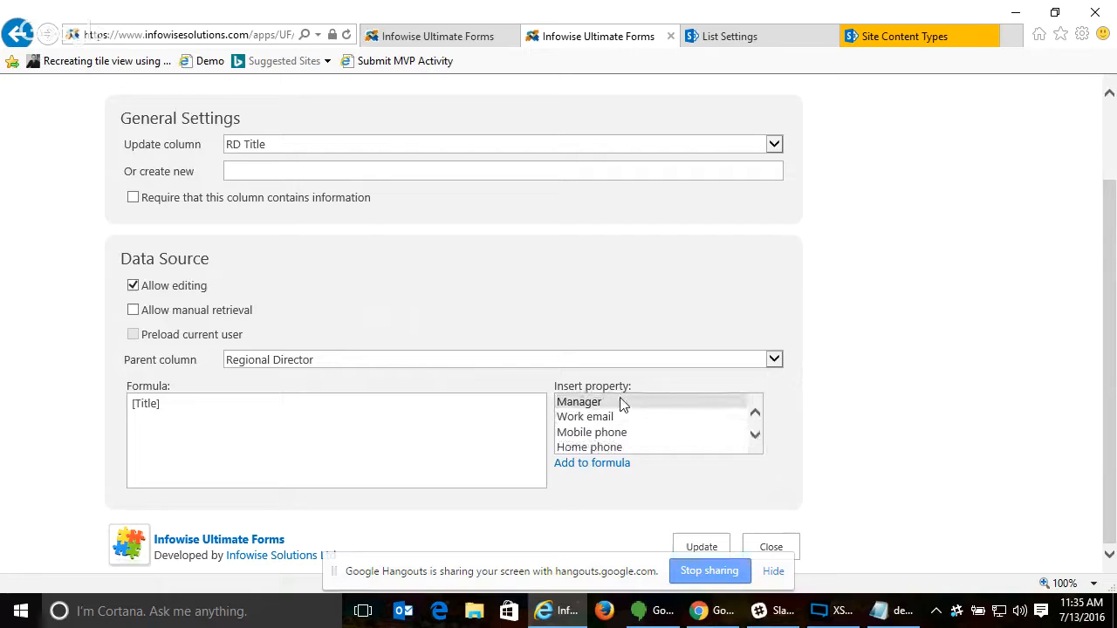
{"action": "left_click", "coordinate": [756, 436]}
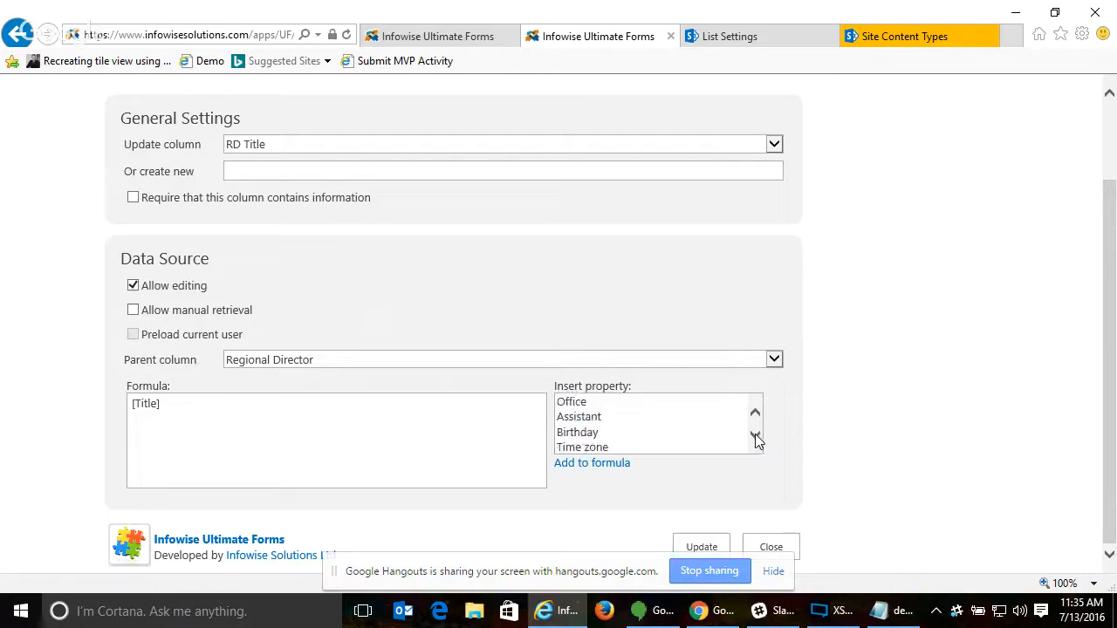
{"action": "left_click", "coordinate": [754, 412]}
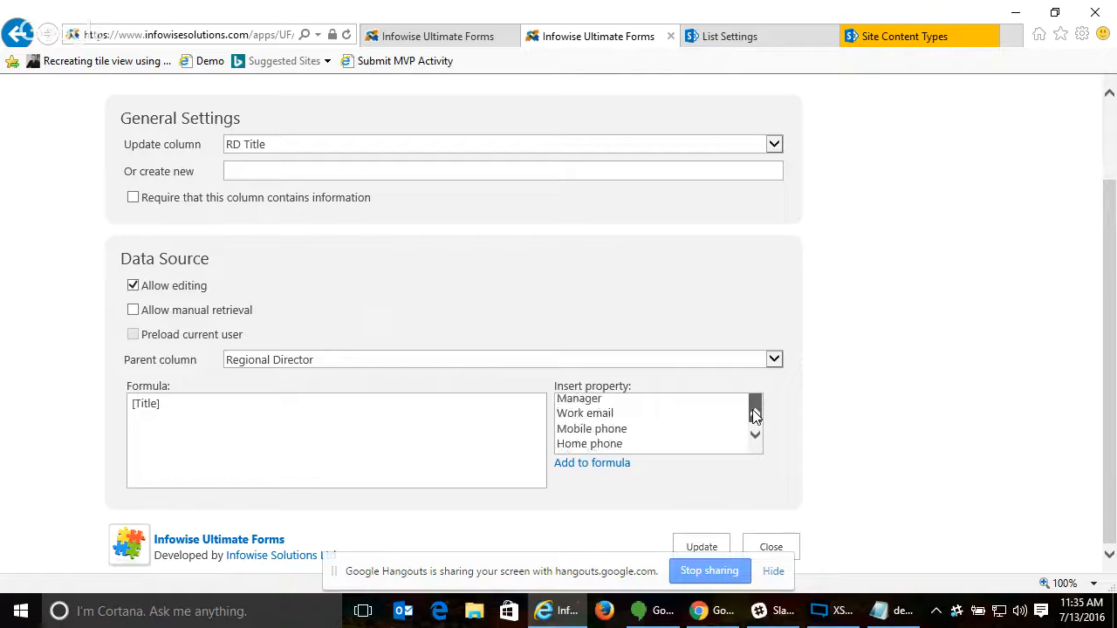
{"action": "left_click", "coordinate": [756, 416]}
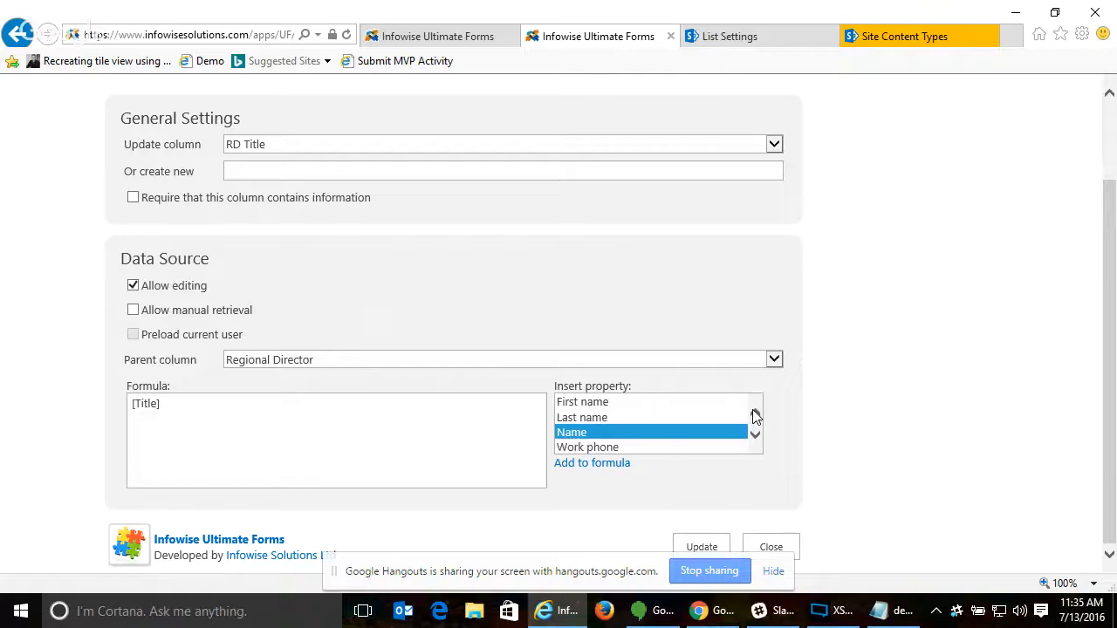
- Try allowing manual retrieval and preloading the current user for RD Title, and close the settings without updating
{"action": "left_click", "coordinate": [132, 312]}
{"action": "left_click", "coordinate": [133, 335]}
{"action": "left_click", "coordinate": [789, 543]}
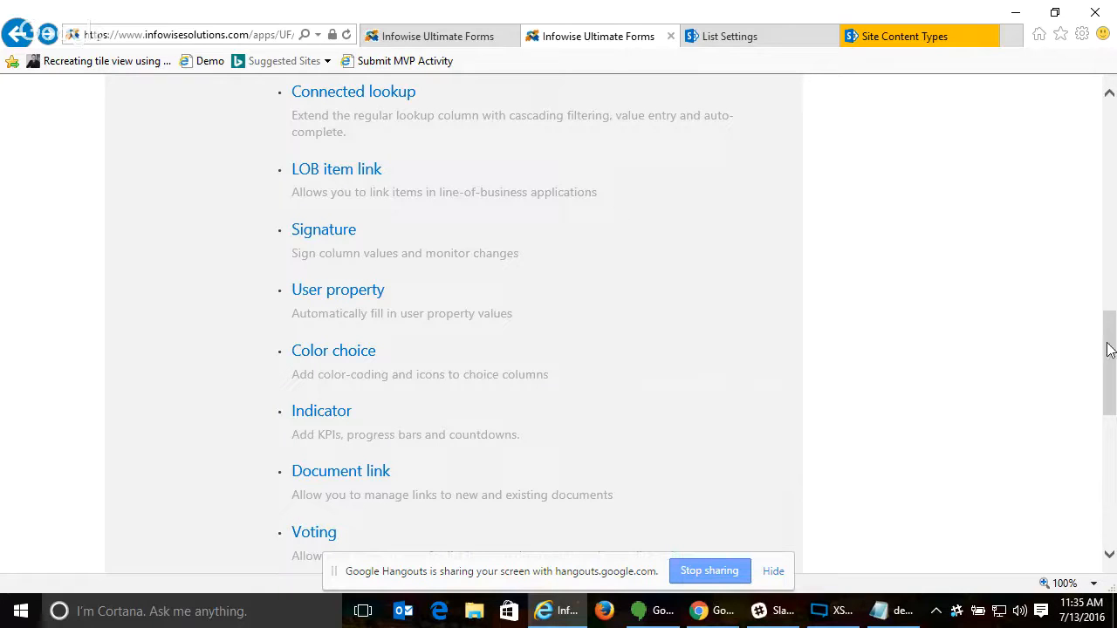
- Look over the remaining Infowise column types and open the Customers list on the Operations site
{"action": "mouse_move", "coordinate": [1108, 349]}
{"action": "left_mouse_down"}
{"action": "mouse_move", "coordinate": [1107, 127]}
{"action": "mouse_move", "coordinate": [1112, 162]}
{"action": "mouse_move", "coordinate": [1080, 282]}
{"action": "mouse_move", "coordinate": [1095, 361]}
{"action": "left_mouse_up"}
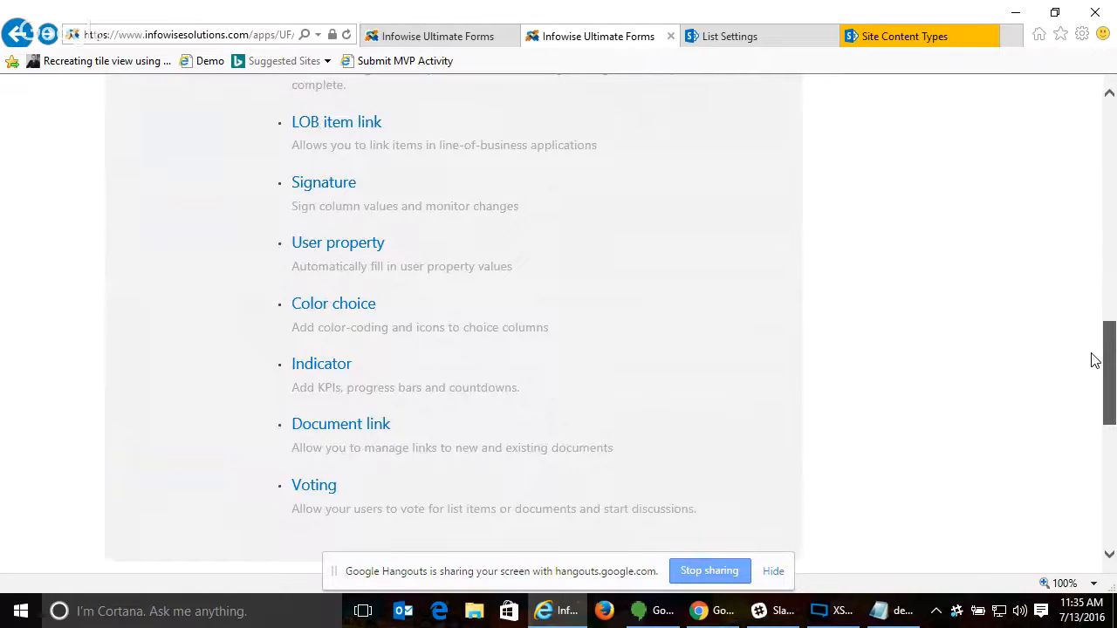
{"action": "left_click_drag", "start_coordinate": [1095, 360], "coordinate": [1083, 165]}
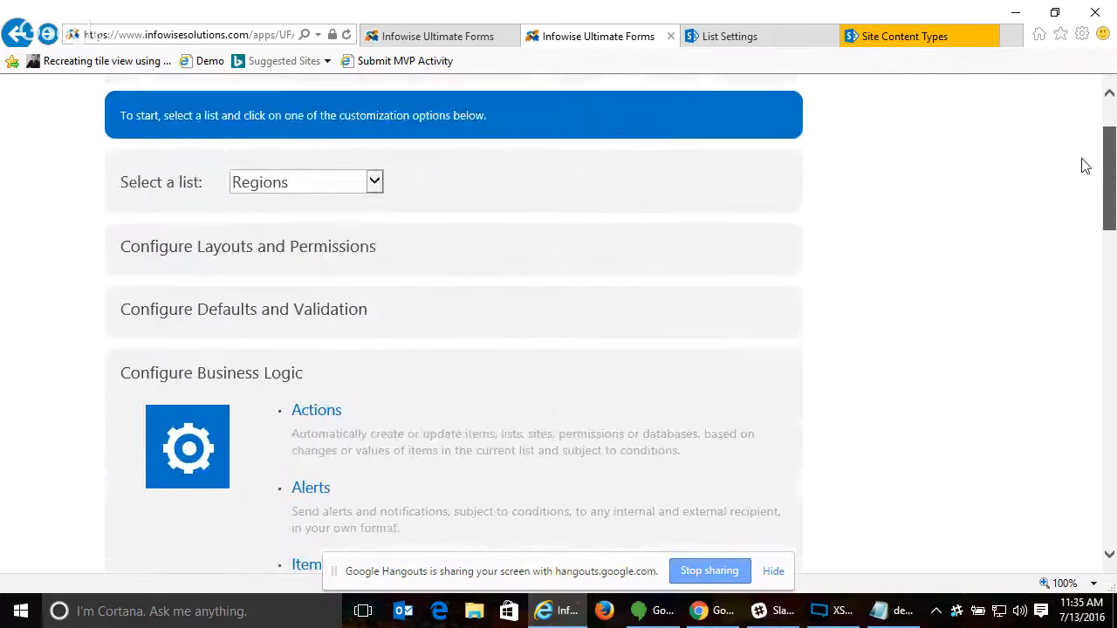
{"action": "left_click", "coordinate": [737, 36]}
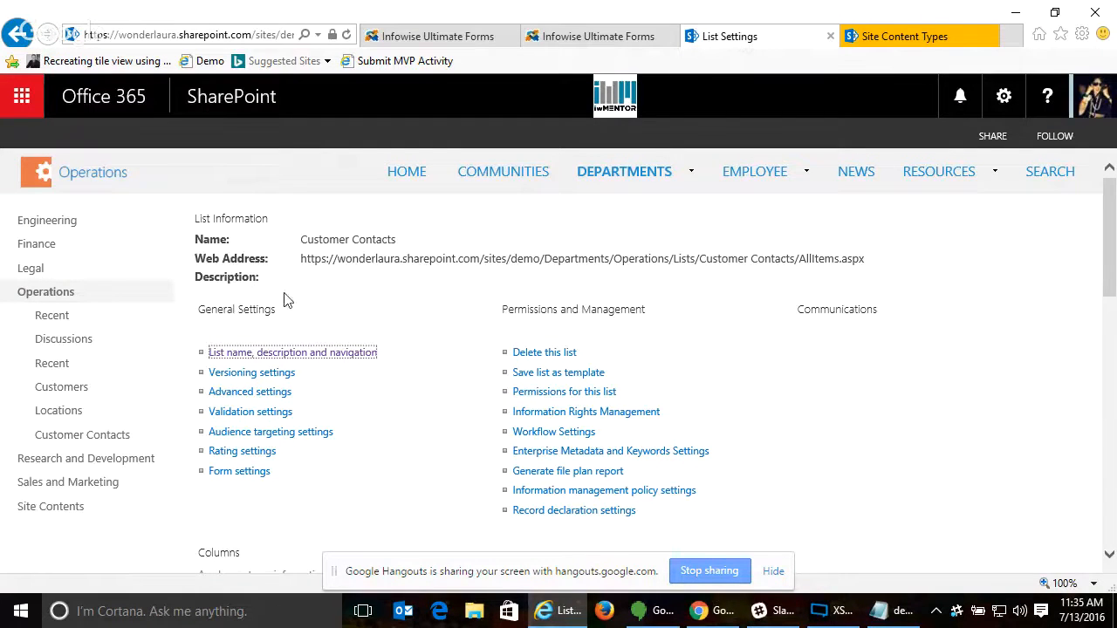
{"action": "left_click", "coordinate": [55, 393]}
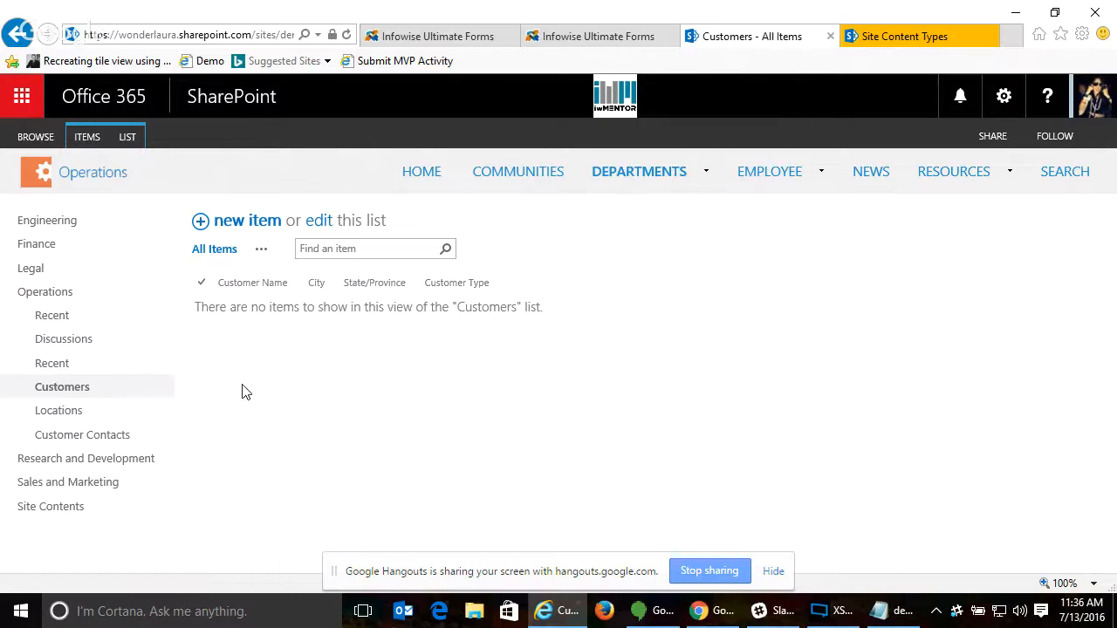
{"action": "left_click", "coordinate": [918, 36]}
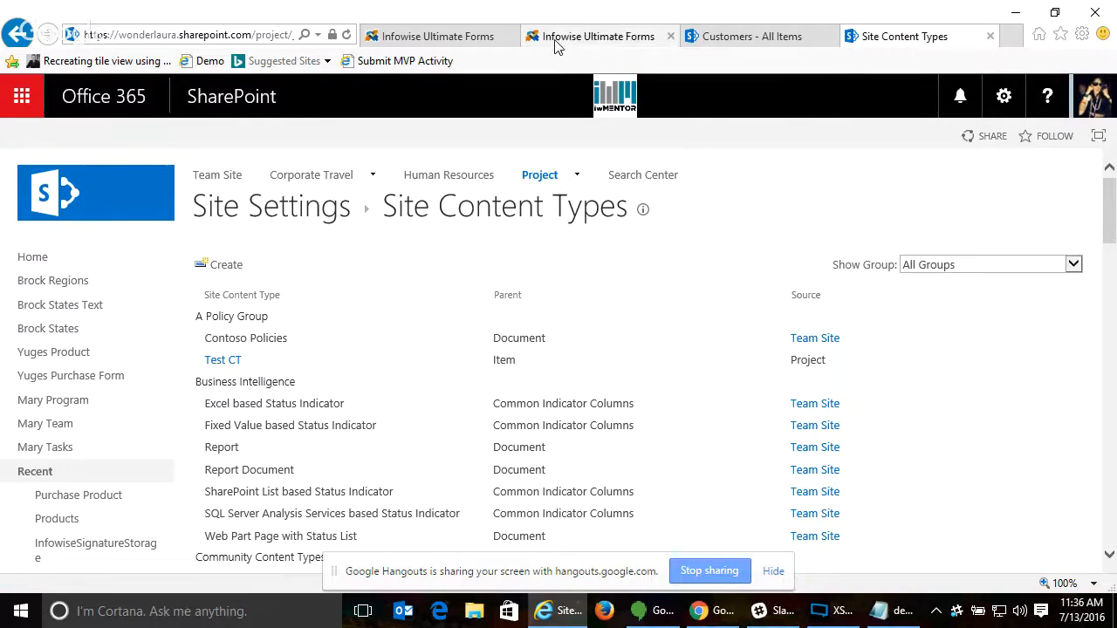
{"action": "left_click", "coordinate": [578, 37]}
{"action": "left_click", "coordinate": [312, 190]}
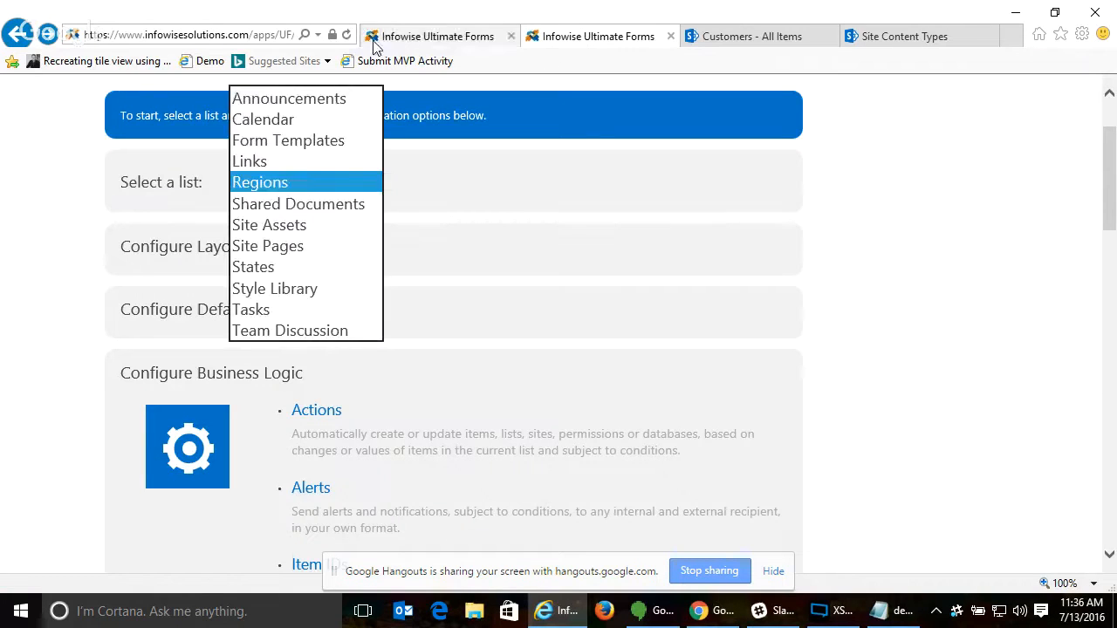
- Go back to the IT Web site from its Ultimate Forms page, allowing the trusted site, and open the Expense Report list
{"action": "left_click", "coordinate": [428, 37]}
{"action": "left_click", "coordinate": [327, 284]}
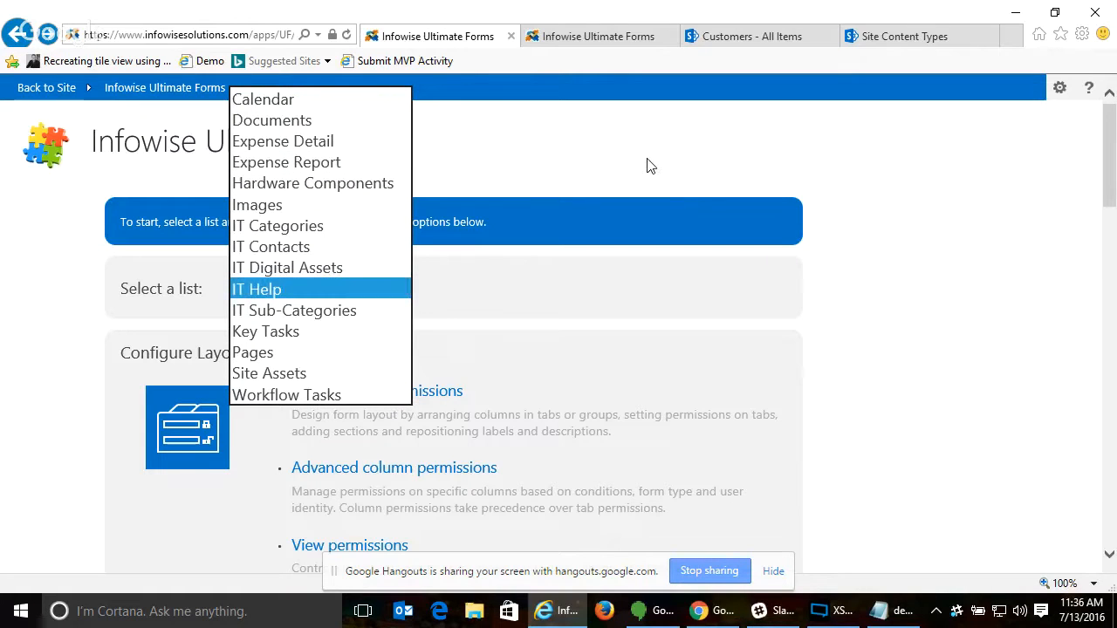
{"action": "left_click", "coordinate": [26, 87]}
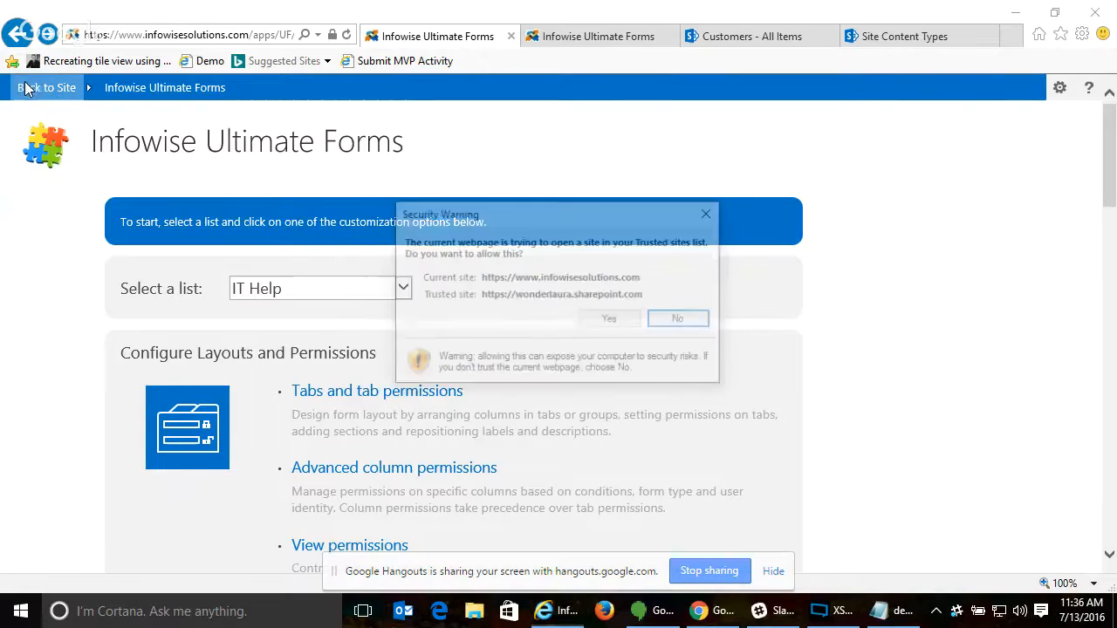
{"action": "left_click", "coordinate": [609, 317]}
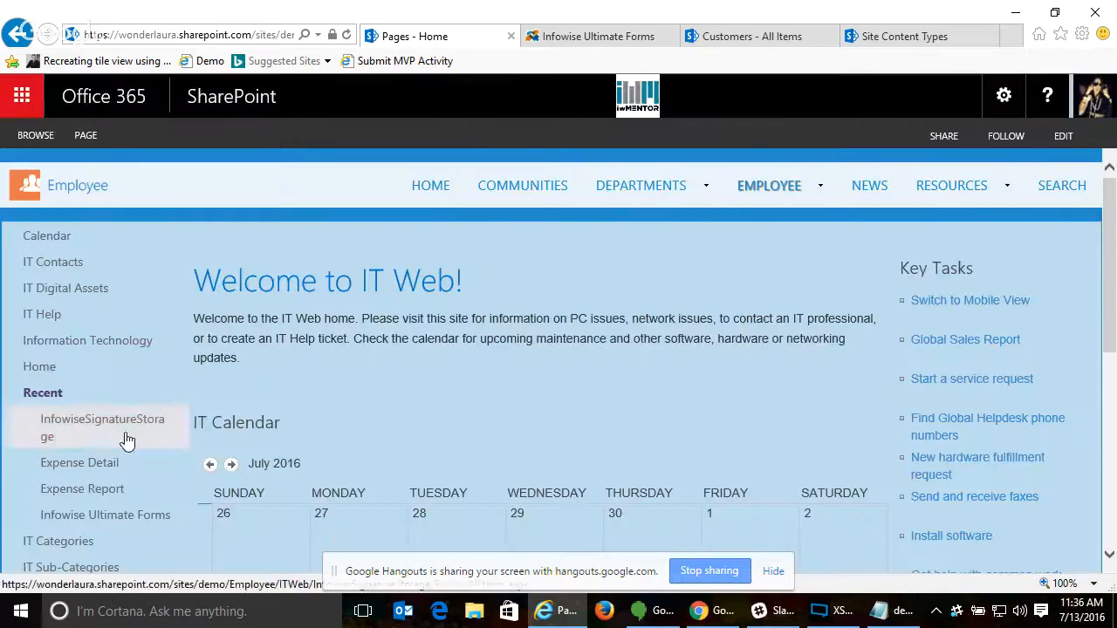
{"action": "left_click", "coordinate": [104, 493]}
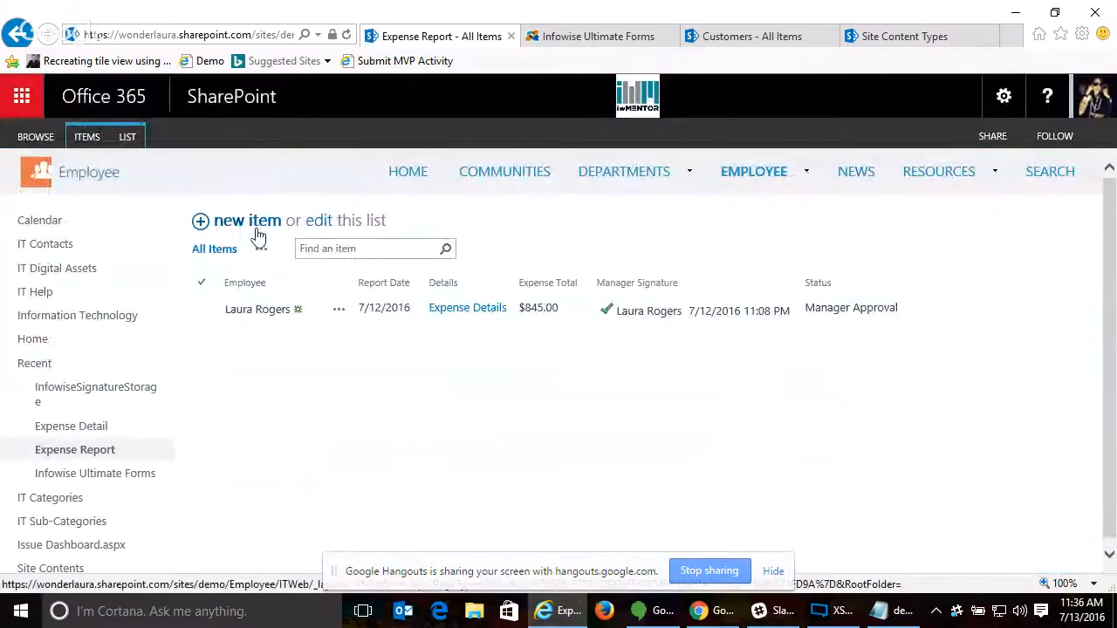
- View the blank Expense Report new item form and cancel it
{"action": "left_click", "coordinate": [258, 231]}
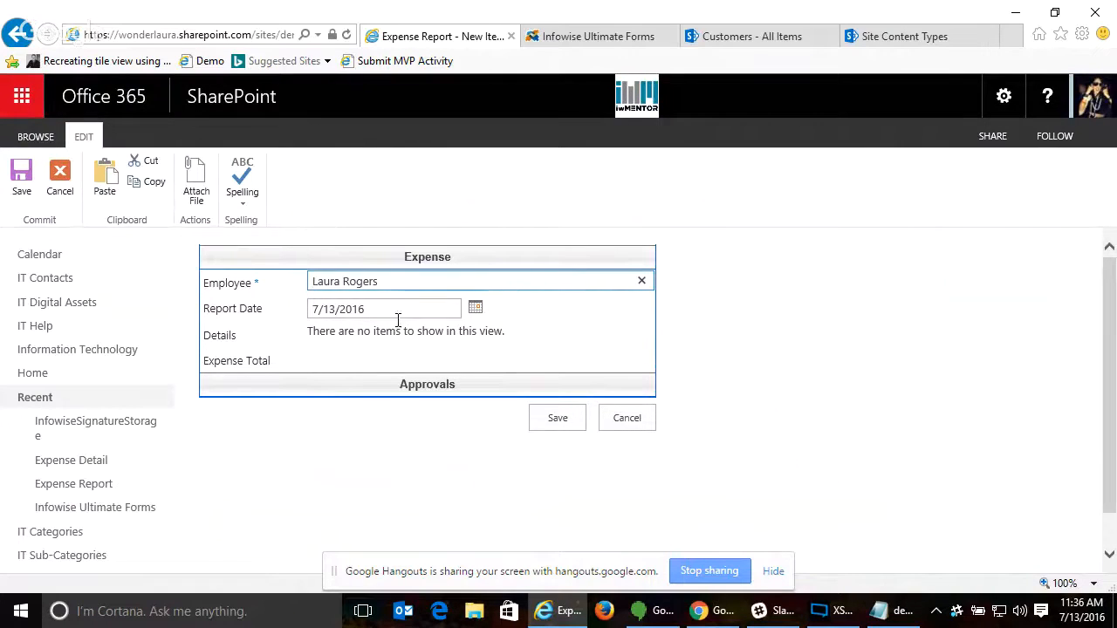
{"action": "left_click", "coordinate": [632, 418]}
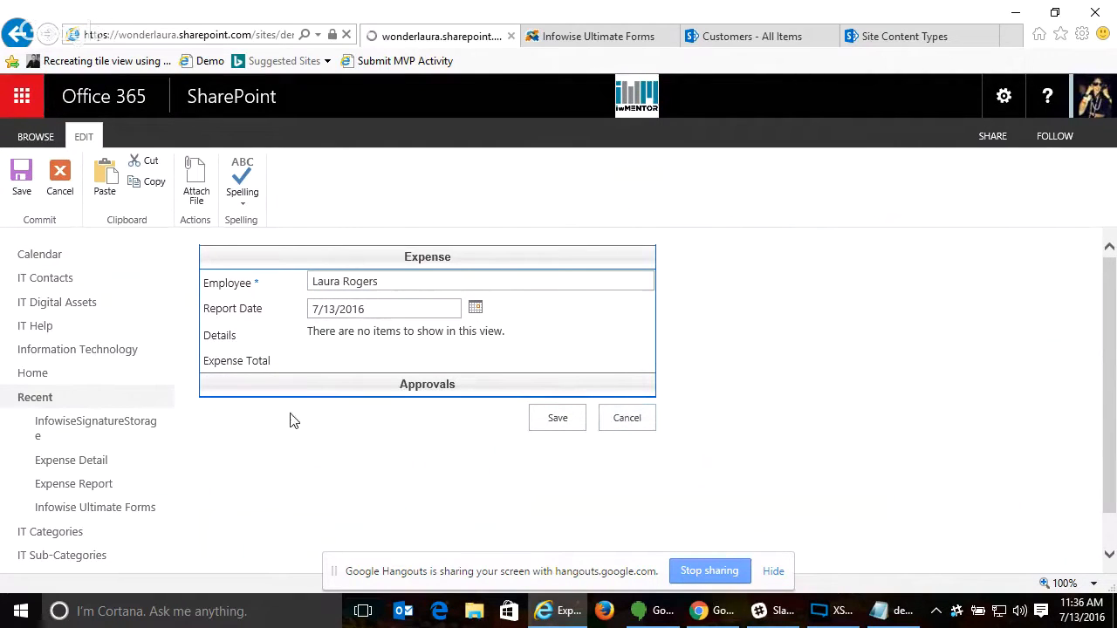
- Open the 7/12/2016 expense report and add a new expense item "parking" with category Flight and cost 78
{"action": "left_click", "coordinate": [146, 426]}
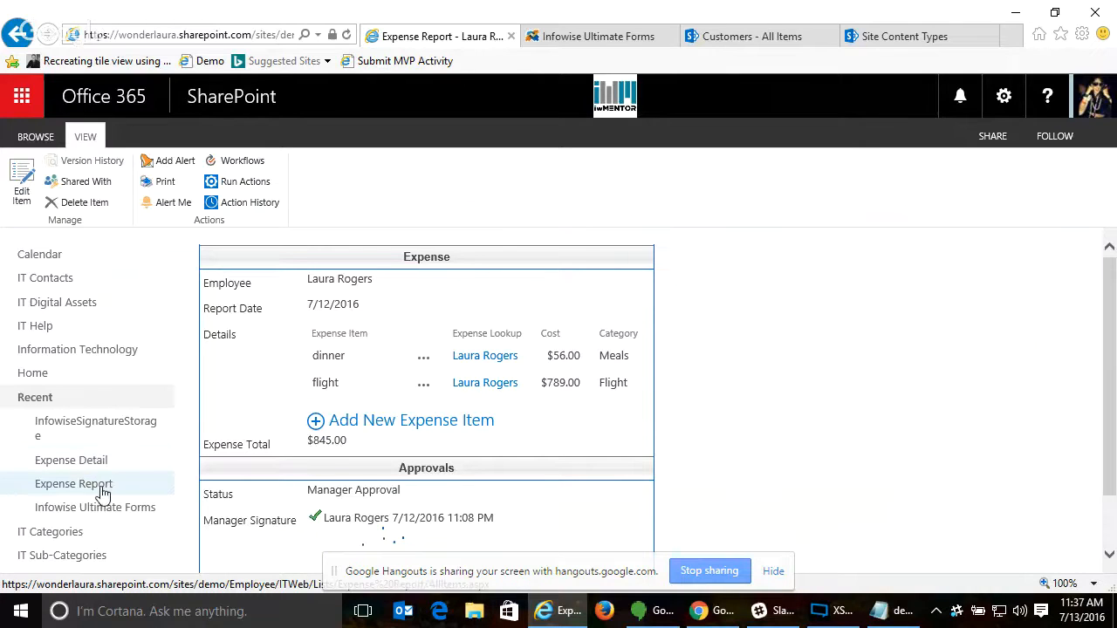
{"action": "left_click", "coordinate": [404, 424]}
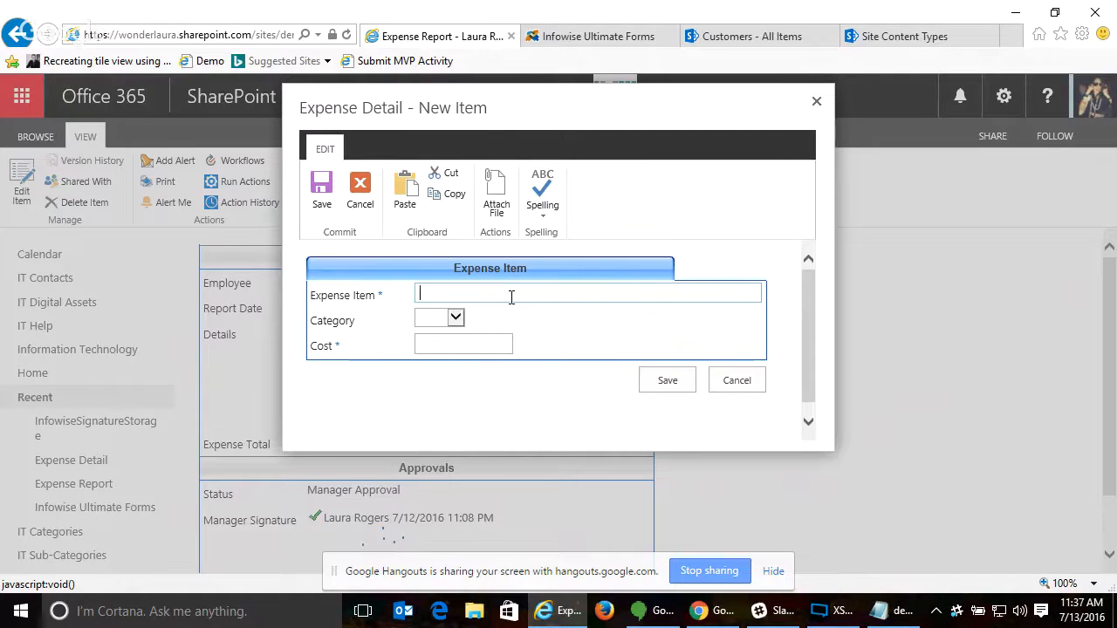
{"action": "type", "text": "parking"}
{"action": "left_click", "coordinate": [456, 318]}
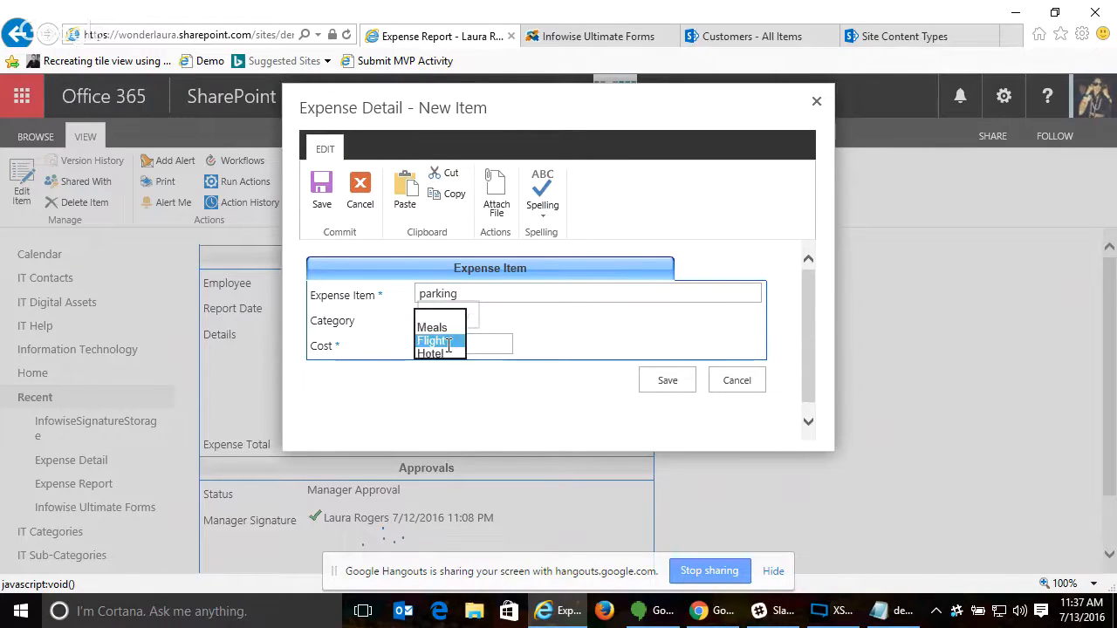
{"action": "left_click", "coordinate": [456, 342]}
{"action": "left_click", "coordinate": [469, 346]}
{"action": "type", "text": "78"}
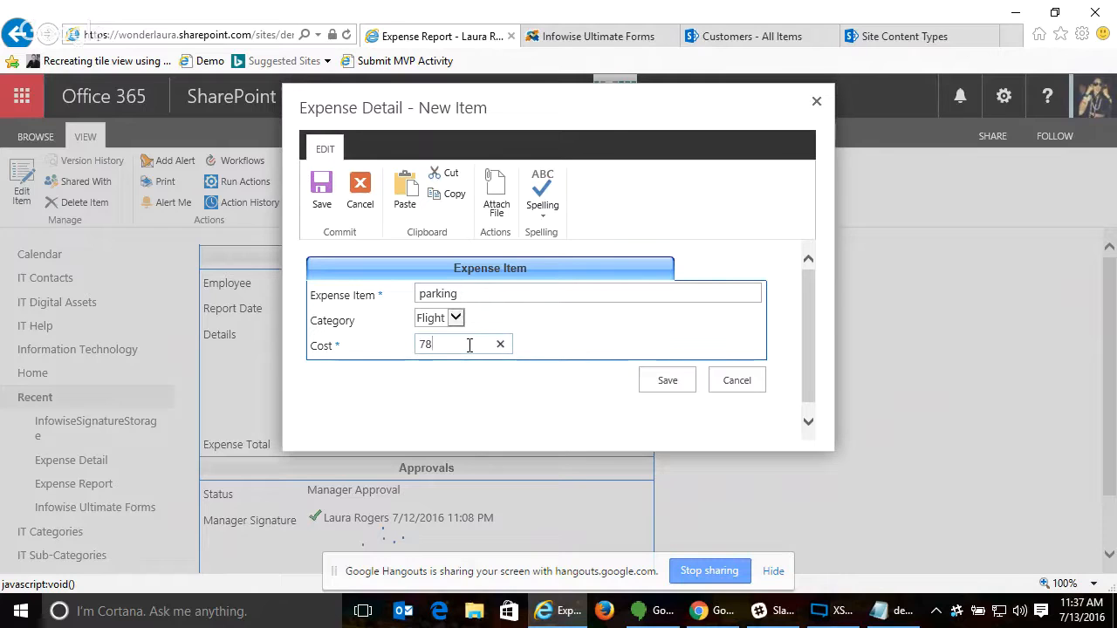
{"action": "left_click", "coordinate": [672, 379]}
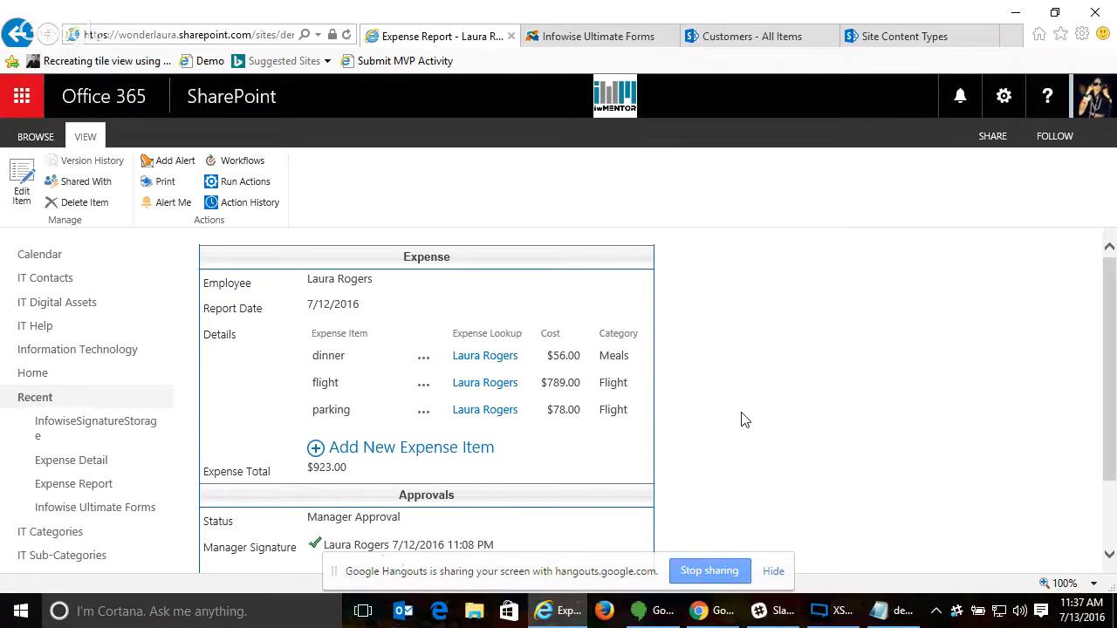
- Review the expense items, total and approvals on the 7/12/2016 expense report and close it
{"action": "scroll", "coordinate": [361, 391], "scroll_direction": "down", "scroll_amount": 2}
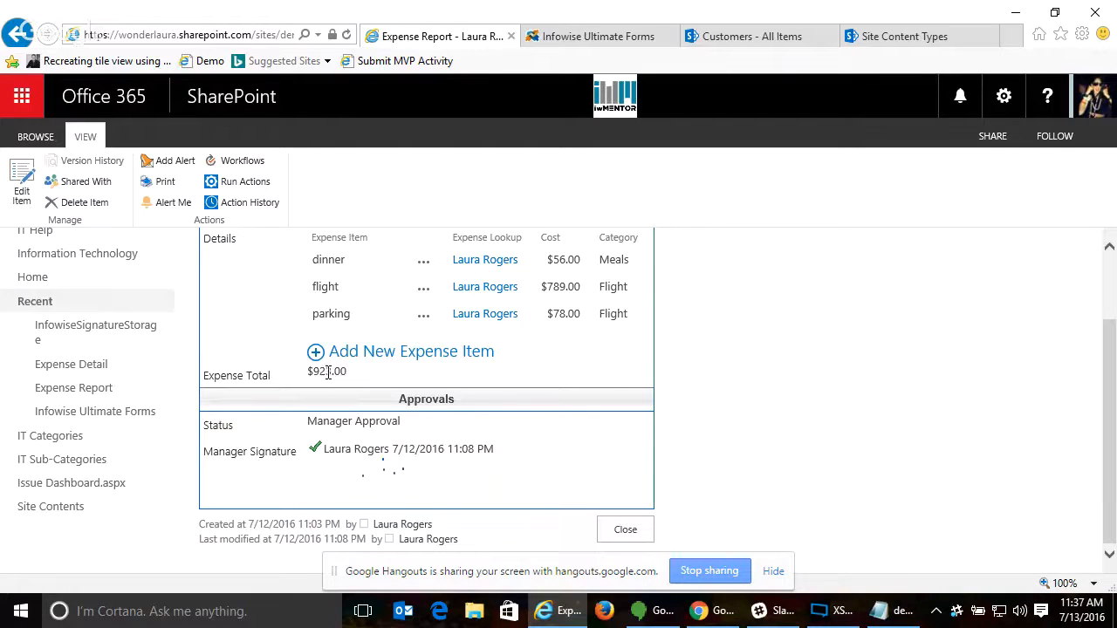
{"action": "scroll", "coordinate": [773, 379], "scroll_direction": "up", "scroll_amount": 1}
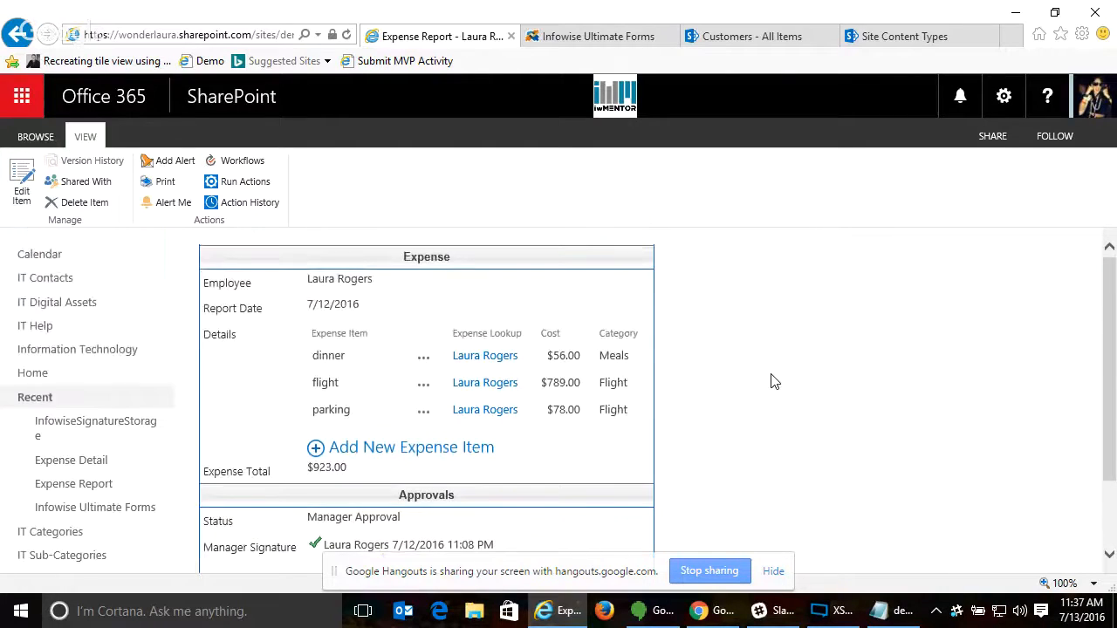
{"action": "scroll", "coordinate": [773, 378], "scroll_direction": "down", "scroll_amount": 1}
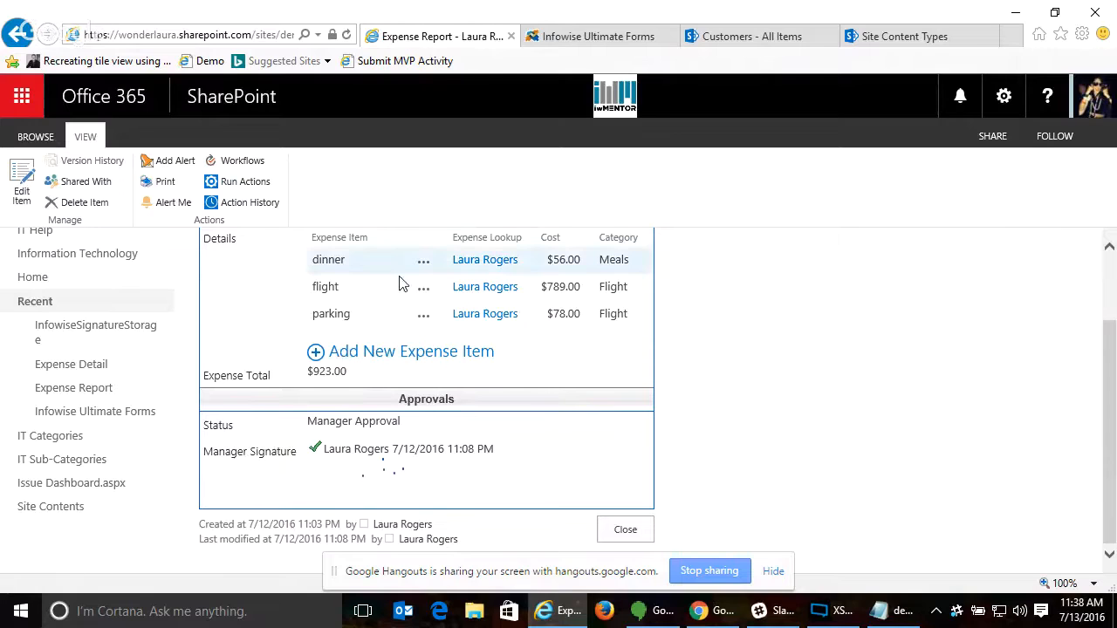
{"action": "left_click", "coordinate": [636, 529]}
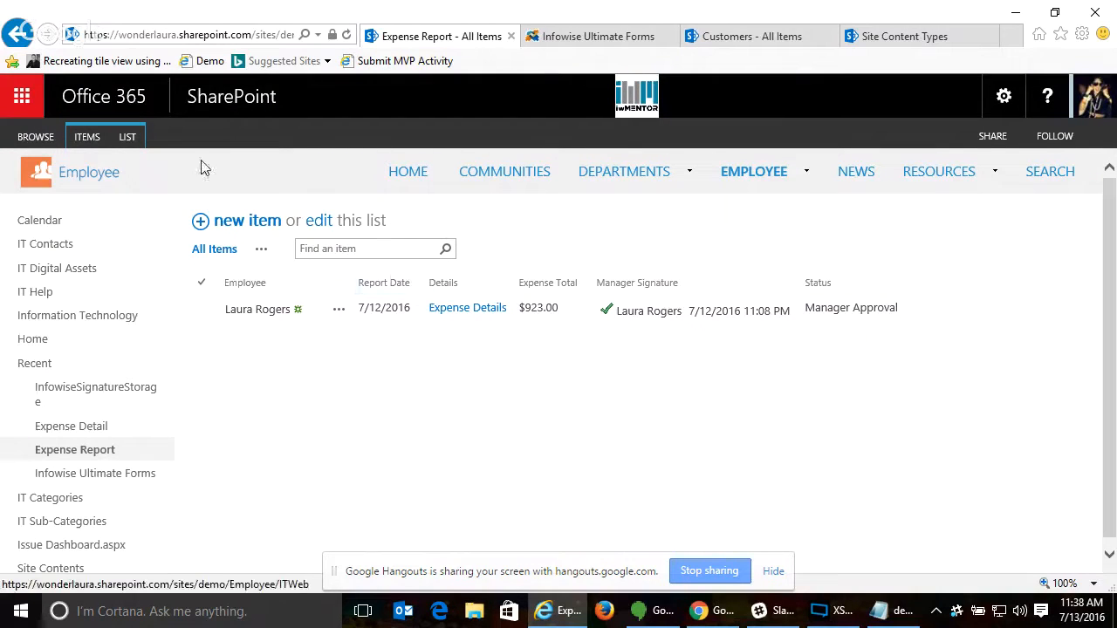
- Open the Associated items settings for the Expense Report list and load the existing Details column
{"action": "left_click", "coordinate": [128, 138]}
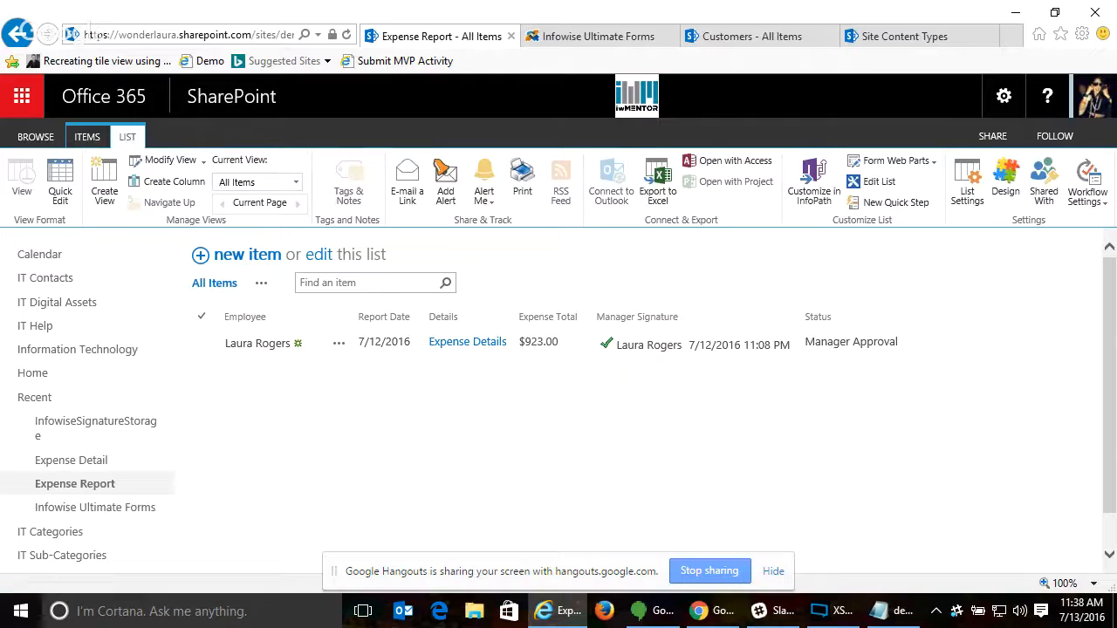
{"action": "left_click", "coordinate": [1005, 185]}
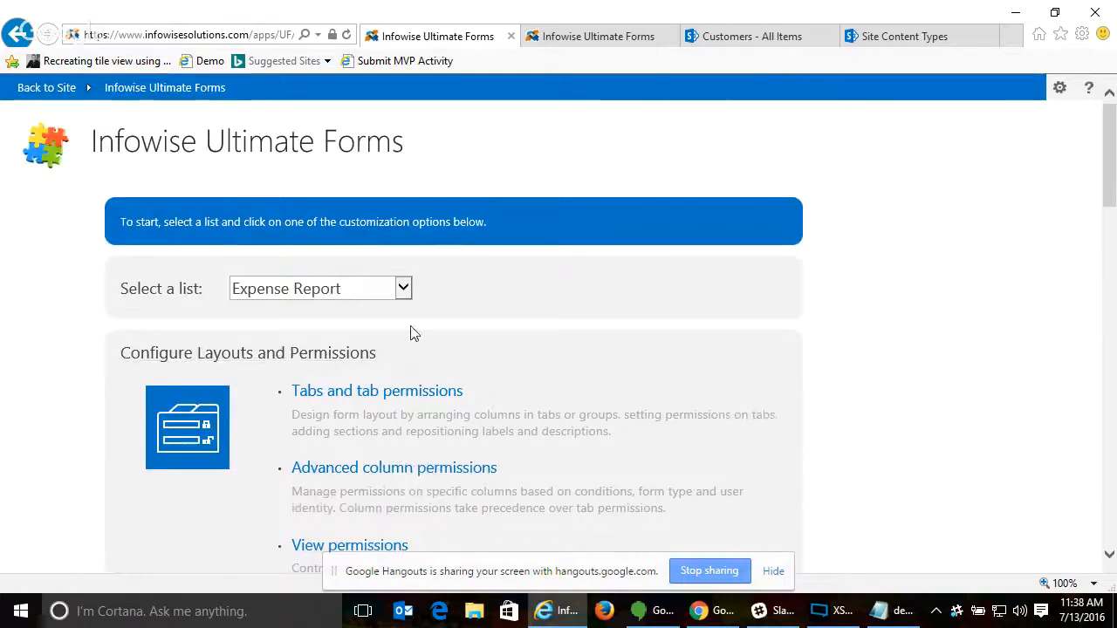
{"action": "scroll", "coordinate": [739, 353], "scroll_direction": "down", "scroll_amount": 6}
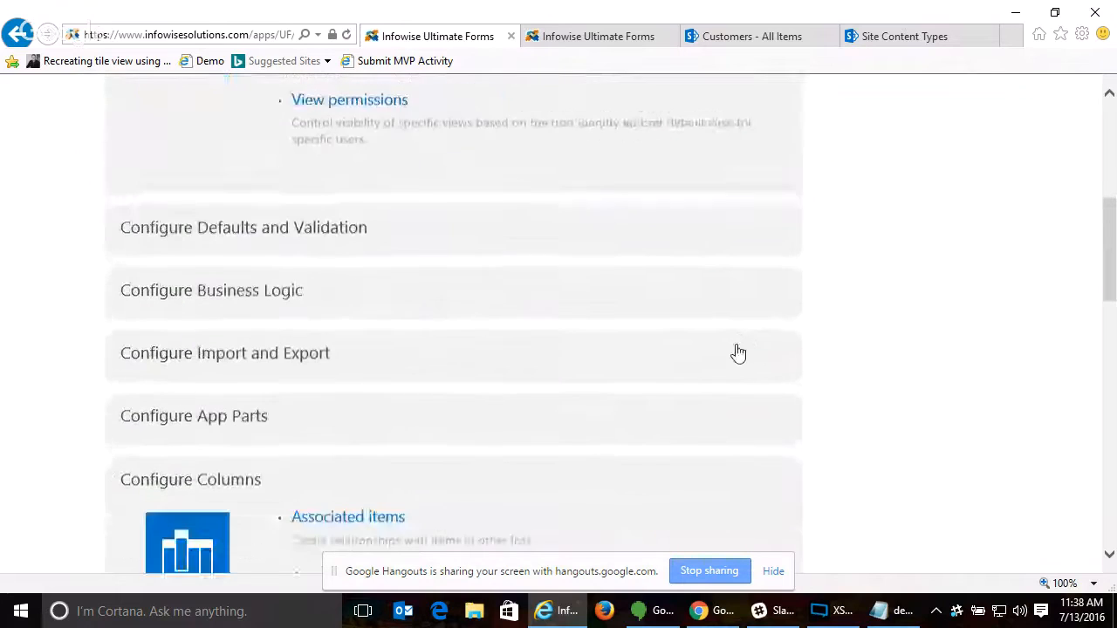
{"action": "scroll", "coordinate": [740, 354], "scroll_direction": "down", "scroll_amount": 1}
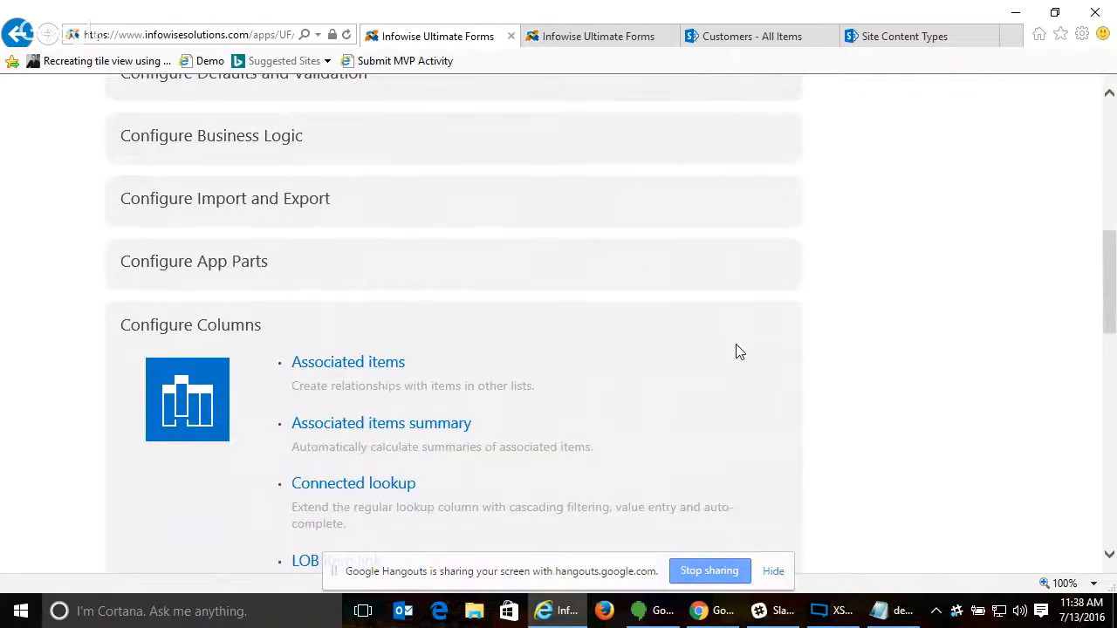
{"action": "left_click", "coordinate": [378, 365]}
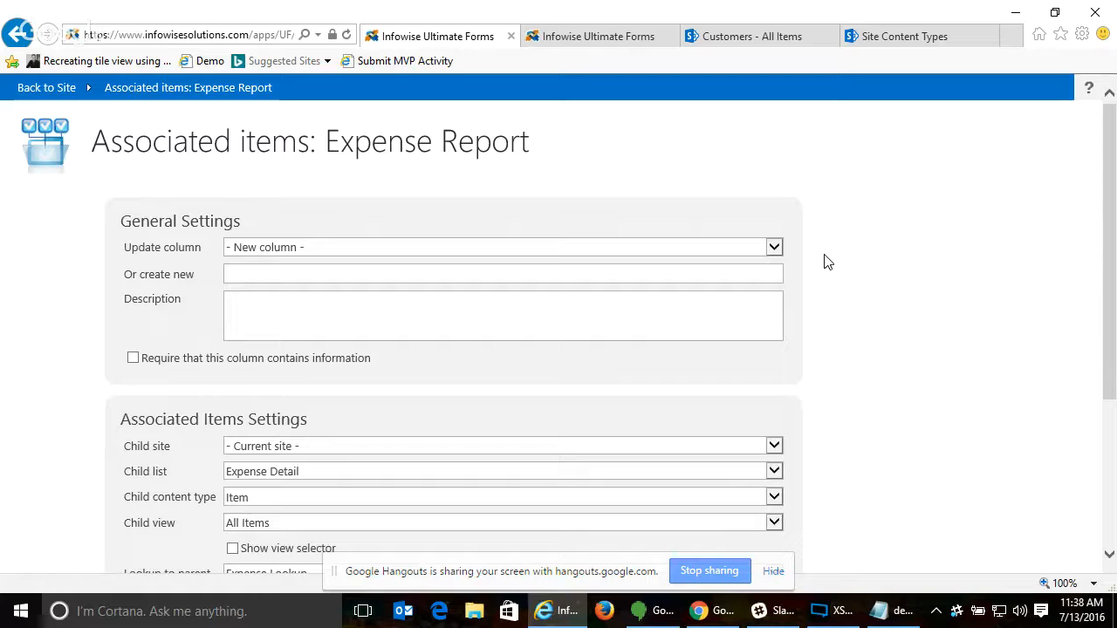
{"action": "left_click", "coordinate": [313, 248]}
{"action": "left_click", "coordinate": [308, 262]}
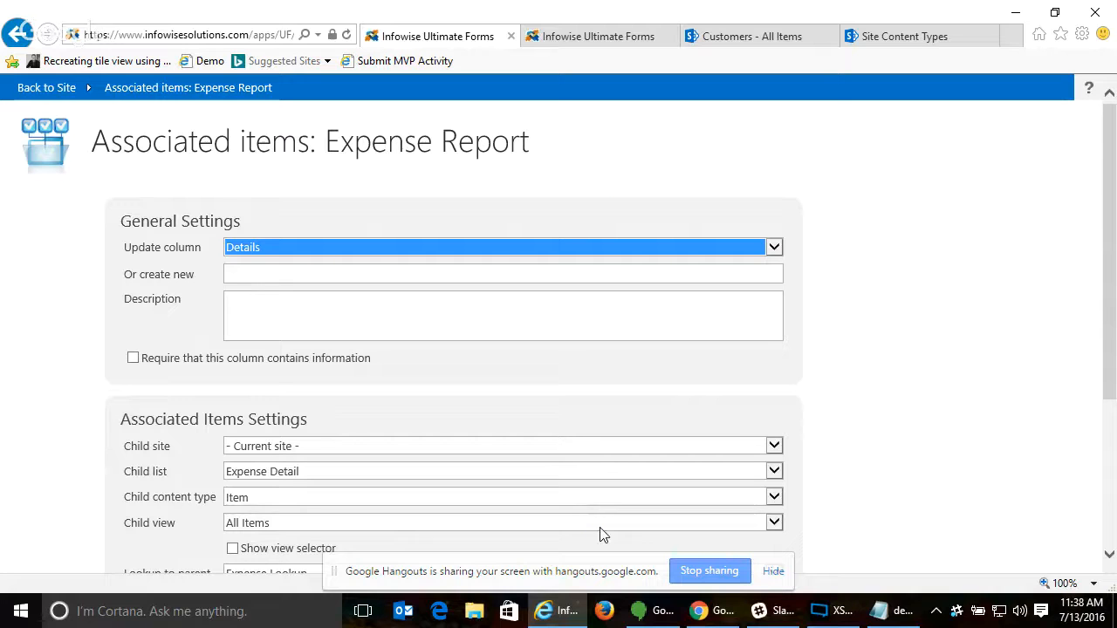
- Open the site's Expense Report list in a new browser tab, allowing the trusted site, and switch to it
{"action": "right_click", "coordinate": [40, 89]}
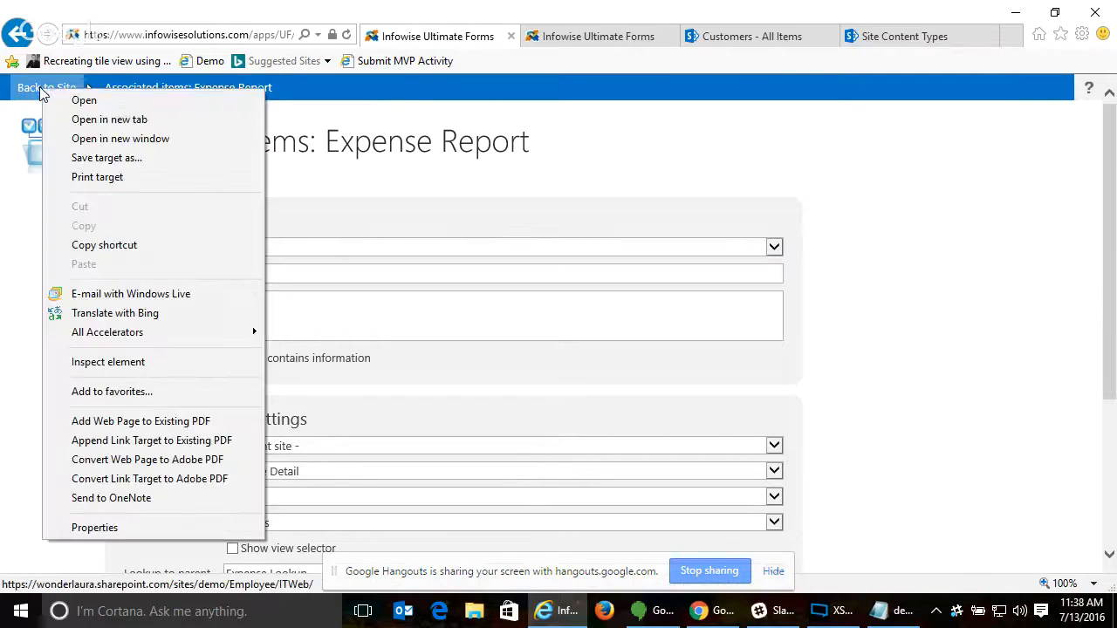
{"action": "left_click", "coordinate": [92, 117]}
{"action": "left_click", "coordinate": [611, 320]}
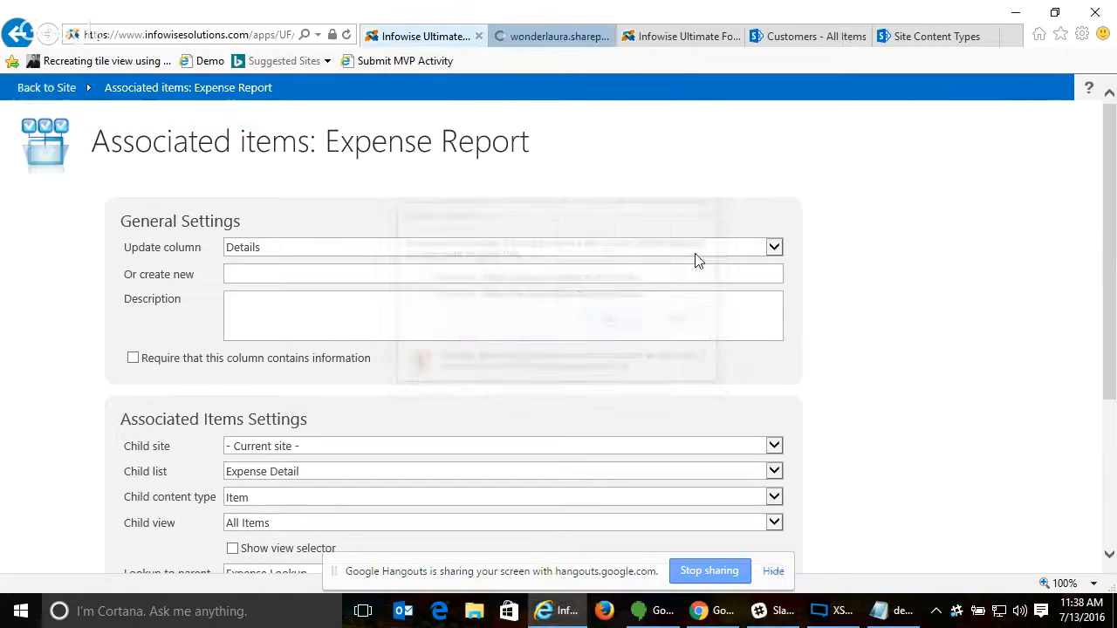
{"action": "left_click", "coordinate": [552, 36]}
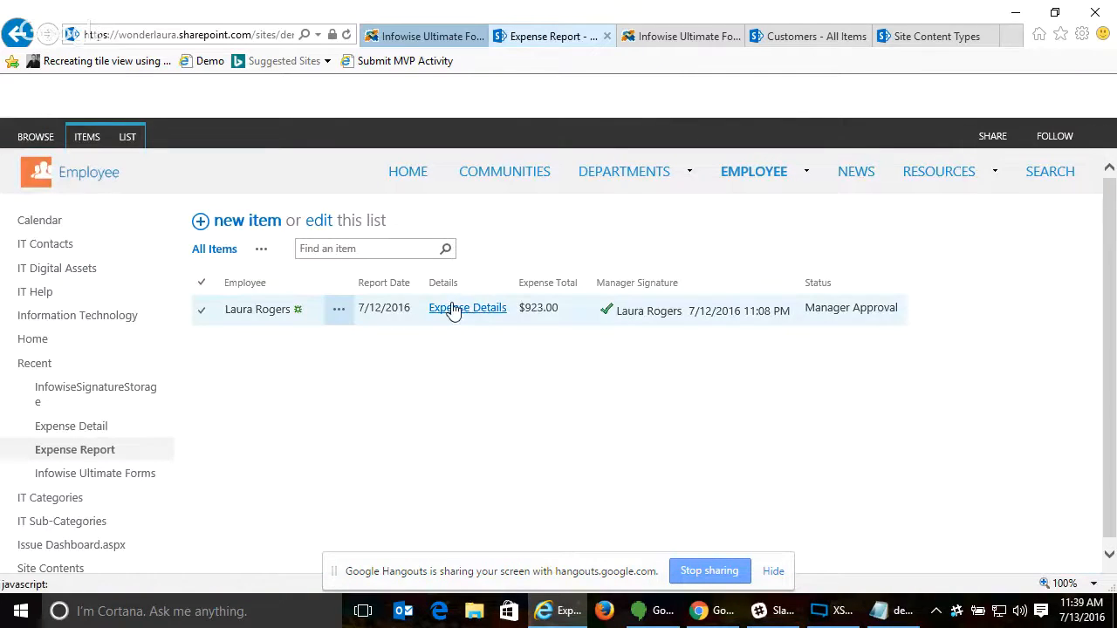
- Expand and collapse the Expense Details of the 7/12/2016 report in the list view, twice
{"action": "left_click", "coordinate": [452, 310]}
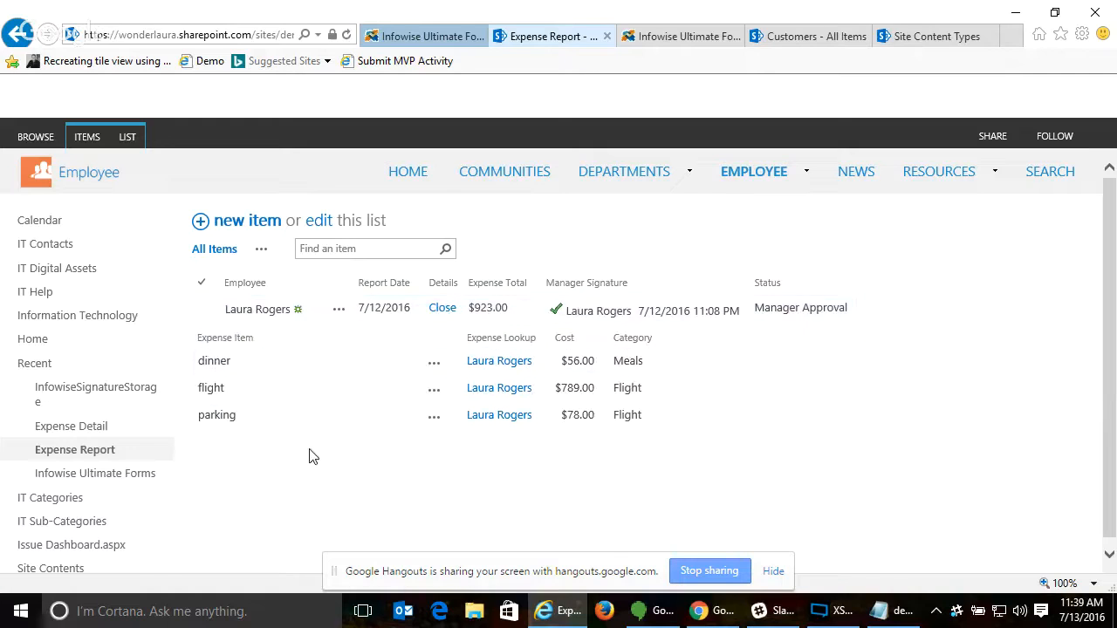
{"action": "left_click", "coordinate": [443, 309]}
{"action": "left_click", "coordinate": [459, 310]}
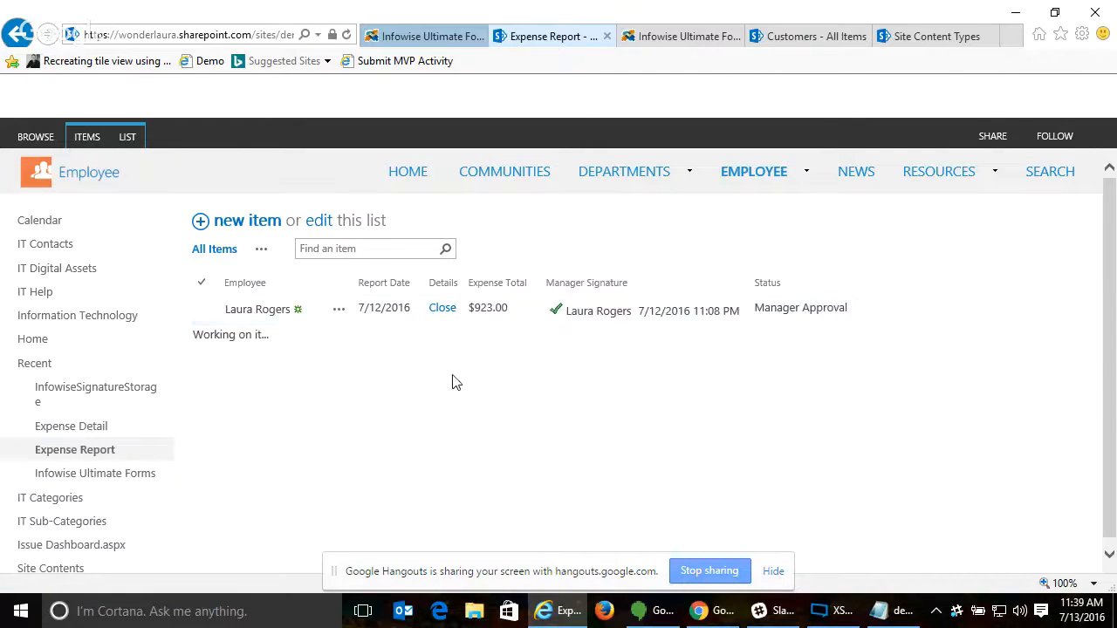
{"action": "left_click", "coordinate": [445, 310]}
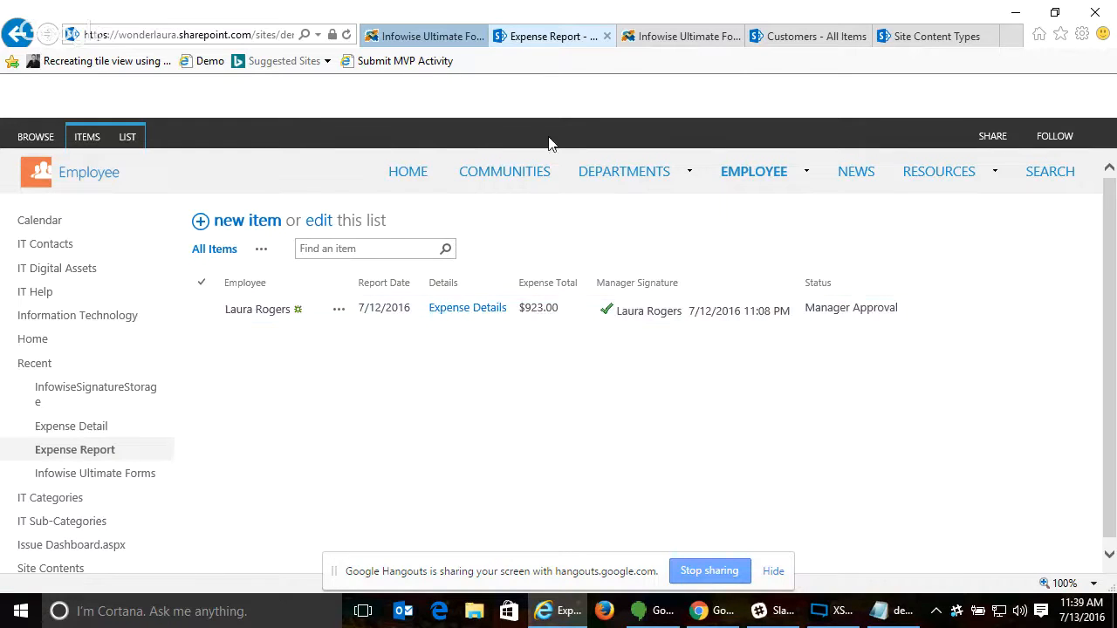
- Return to the Associated items settings and examine the child site, child content type and child view choices
{"action": "left_click", "coordinate": [425, 39]}
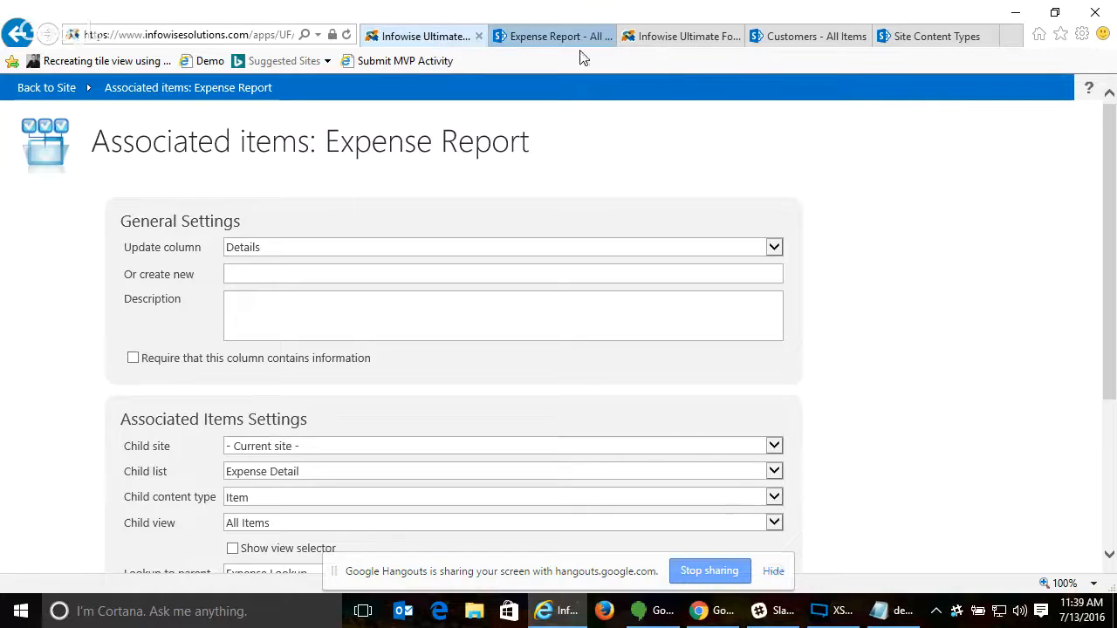
{"action": "scroll", "coordinate": [877, 257], "scroll_direction": "down", "scroll_amount": 5}
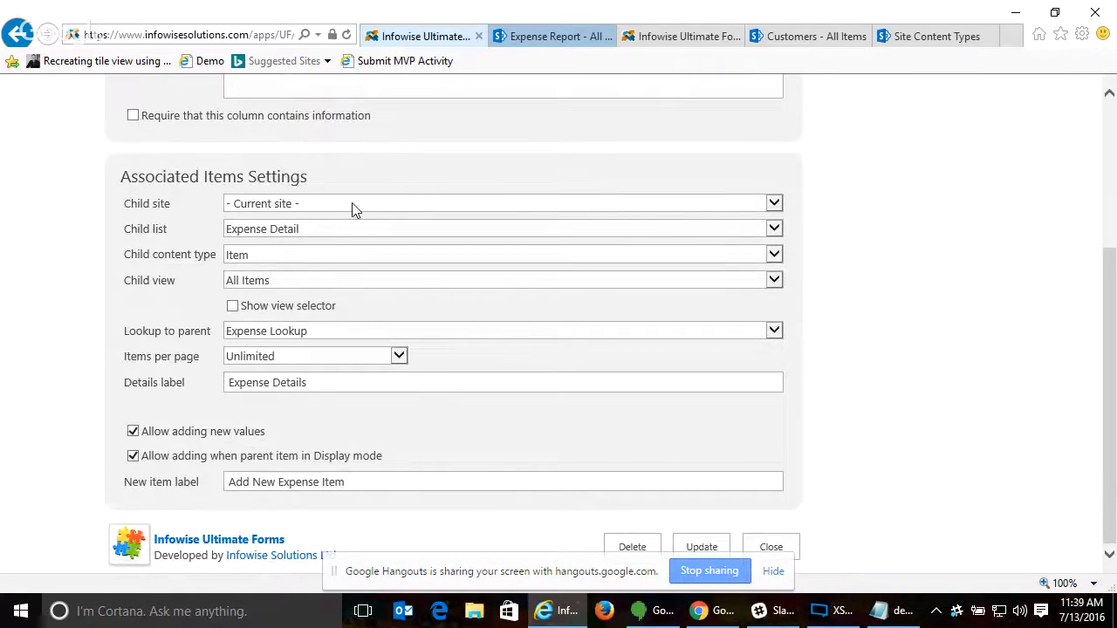
{"action": "left_click", "coordinate": [325, 204]}
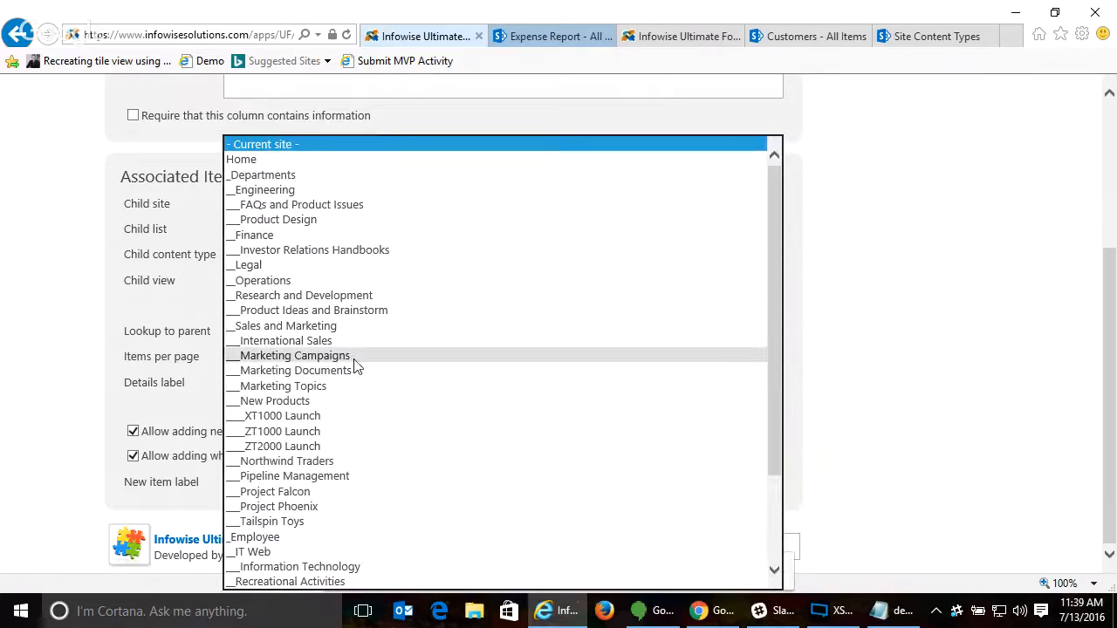
{"action": "left_click", "coordinate": [864, 260]}
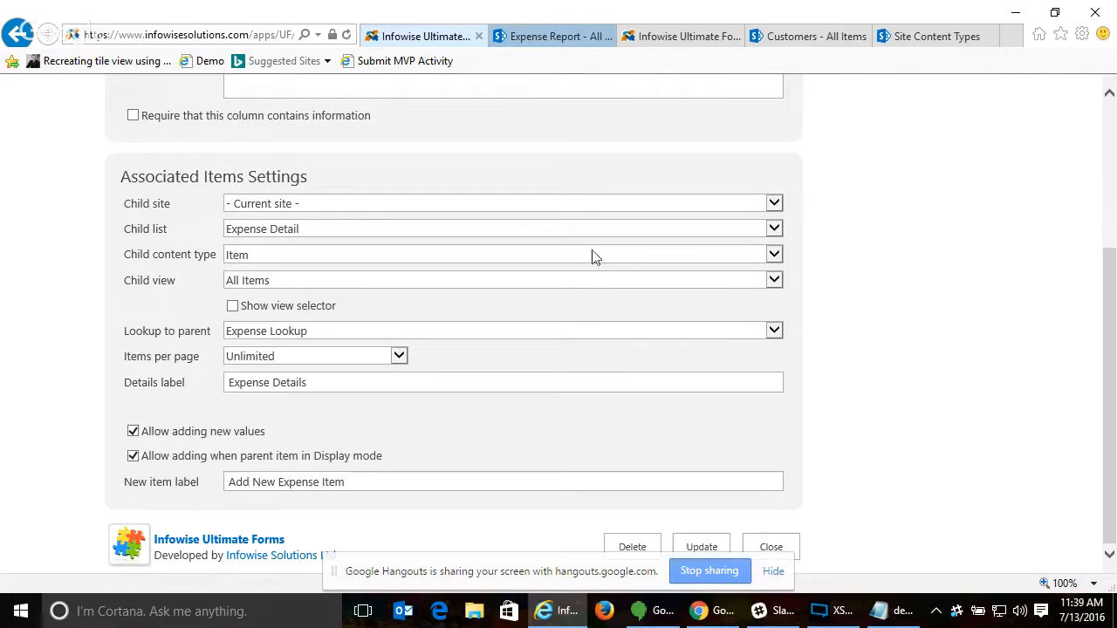
{"action": "left_click", "coordinate": [302, 255]}
{"action": "left_click", "coordinate": [305, 254]}
{"action": "left_click", "coordinate": [307, 252]}
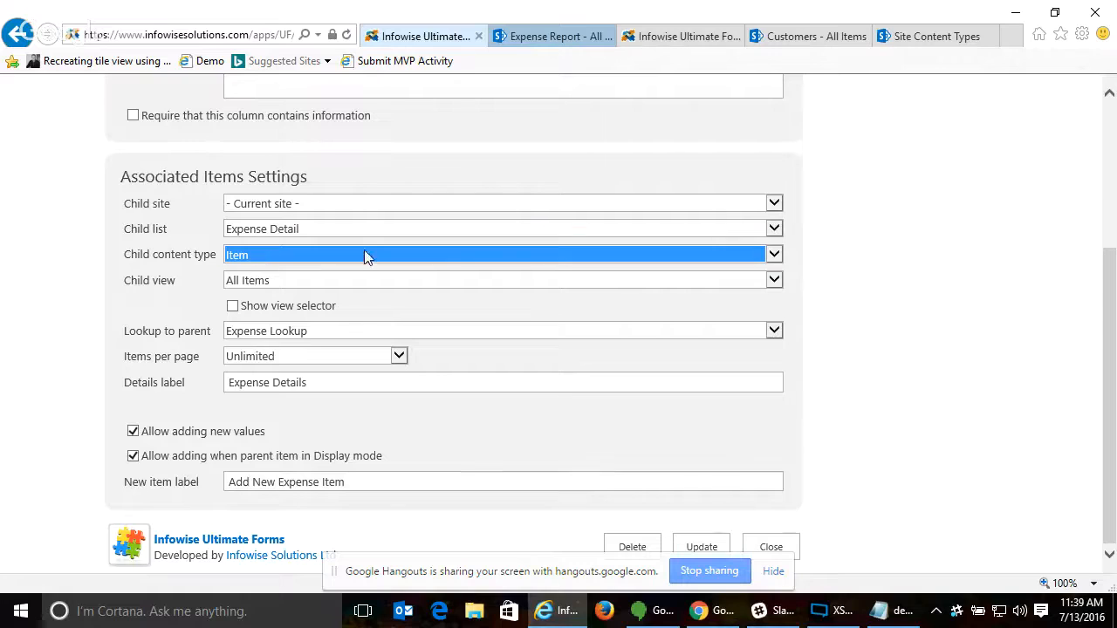
{"action": "left_click", "coordinate": [356, 286]}
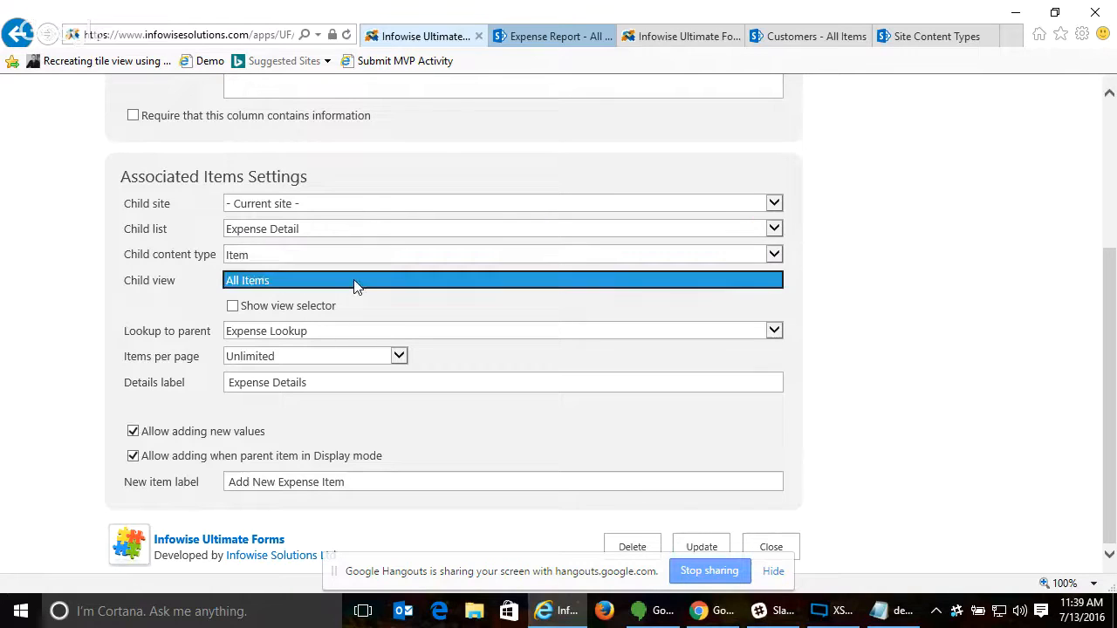
{"action": "left_click", "coordinate": [361, 280]}
{"action": "left_click", "coordinate": [296, 280]}
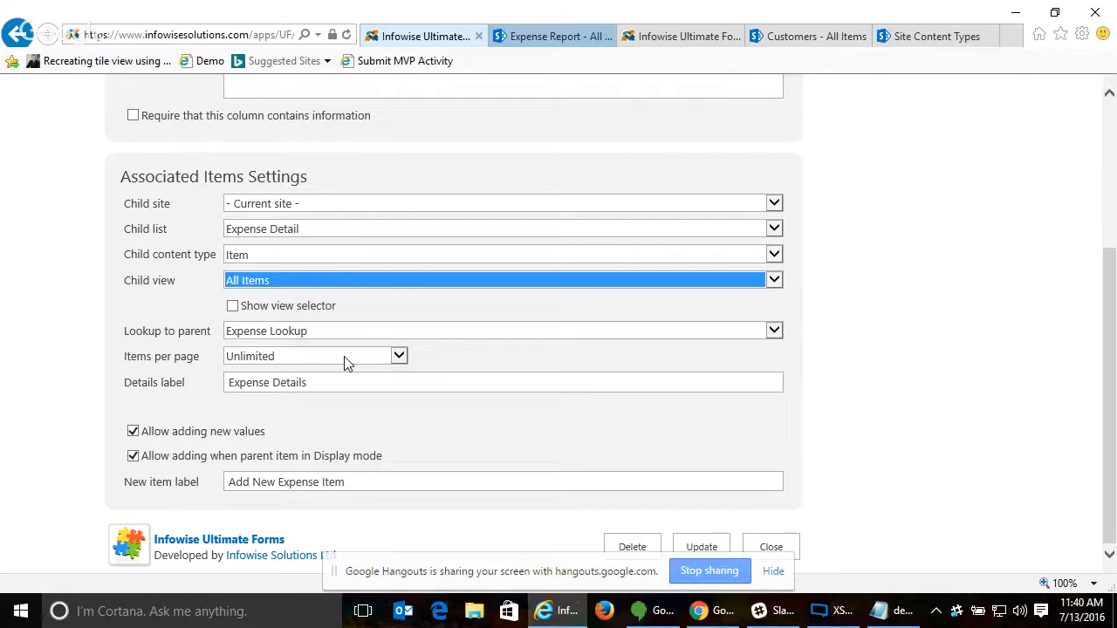
- Examine the lookup to parent and items per page choices and the details label of the Details column
{"action": "left_click", "coordinate": [721, 335]}
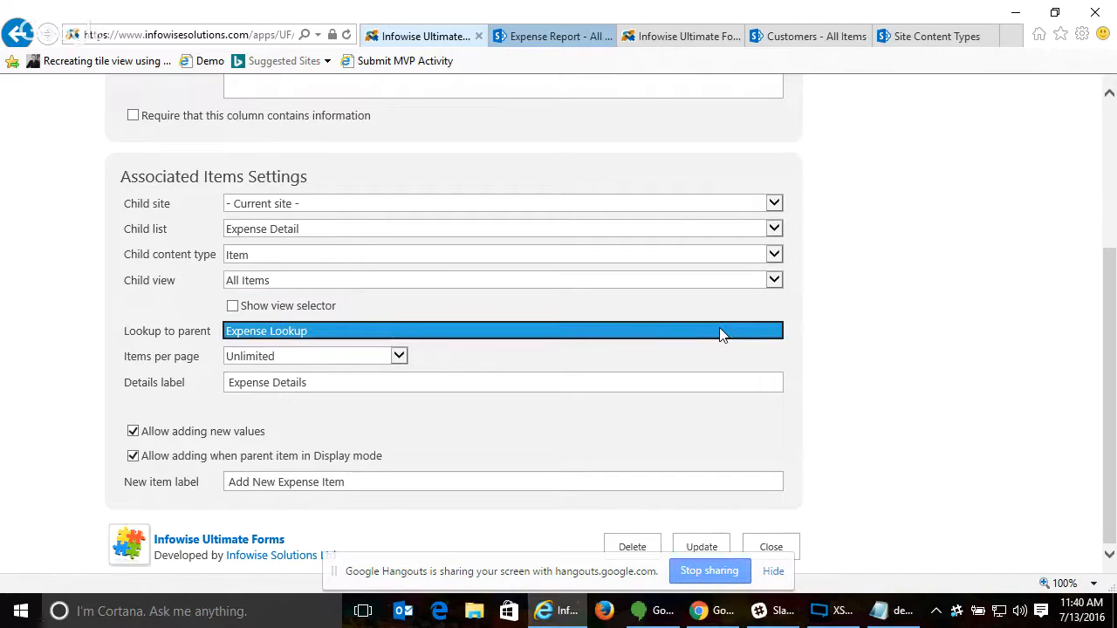
{"action": "left_click", "coordinate": [501, 335]}
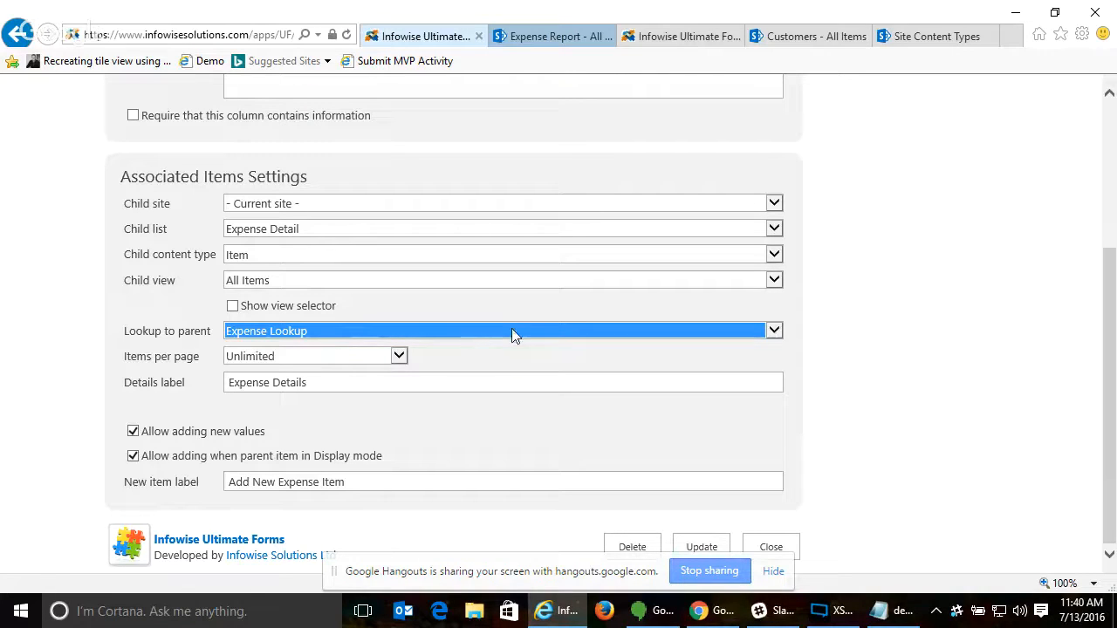
{"action": "left_click", "coordinate": [363, 356]}
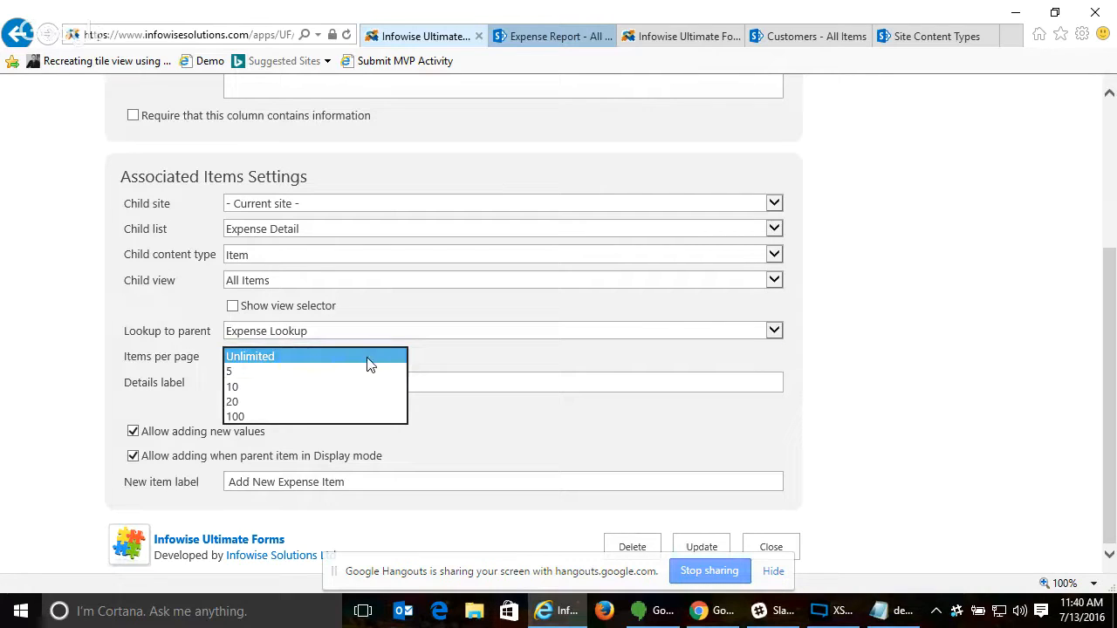
{"action": "left_click", "coordinate": [279, 353]}
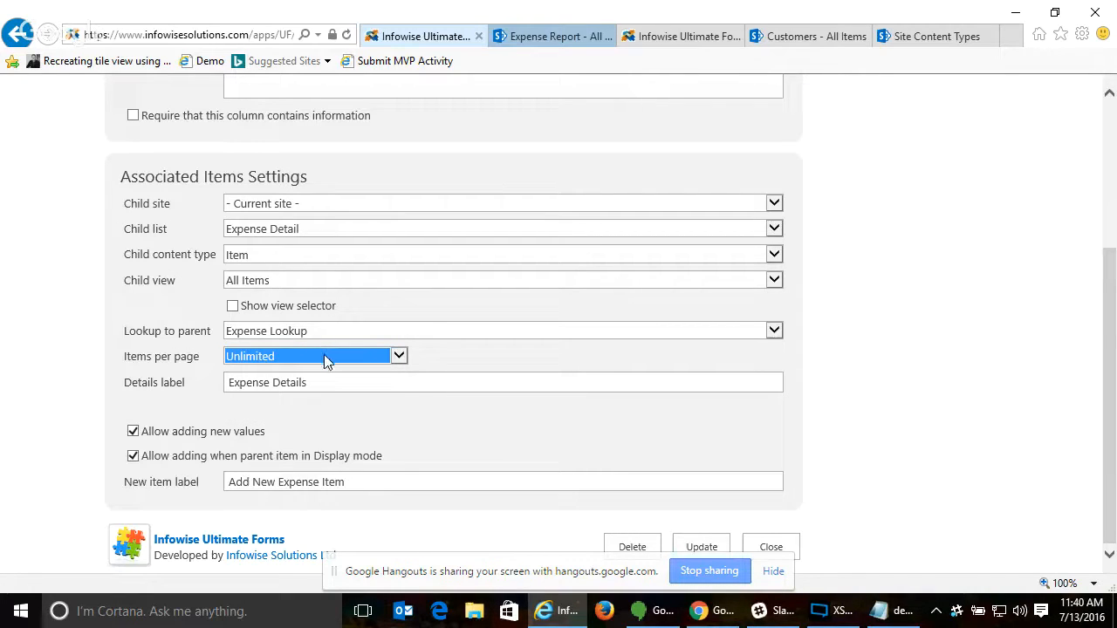
{"action": "left_click", "coordinate": [326, 359]}
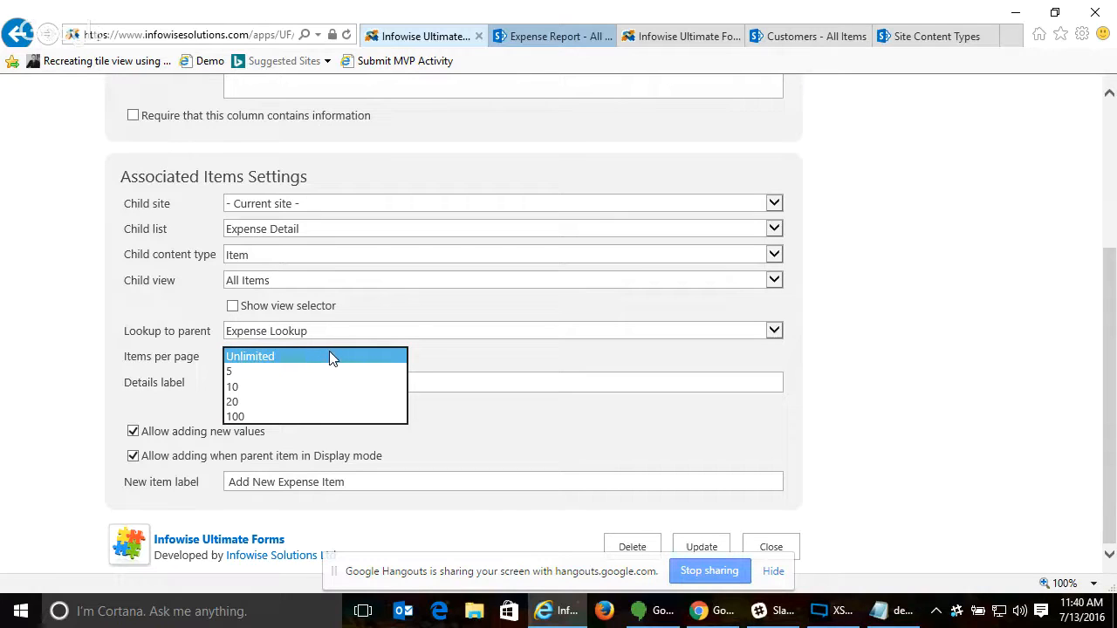
{"action": "left_click", "coordinate": [329, 356]}
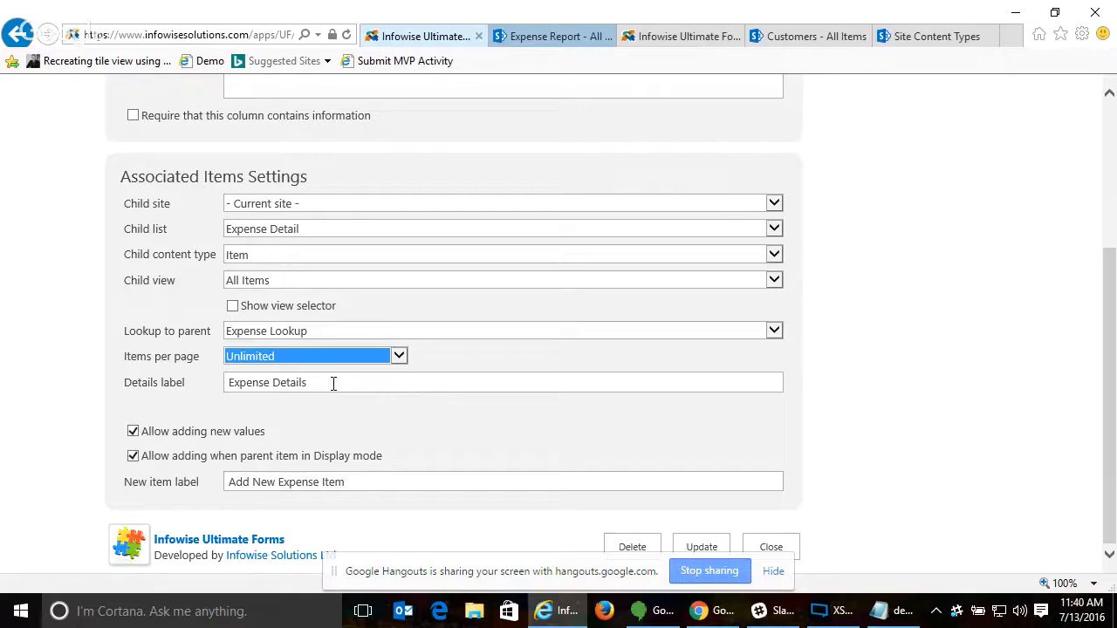
{"action": "left_click", "coordinate": [333, 383]}
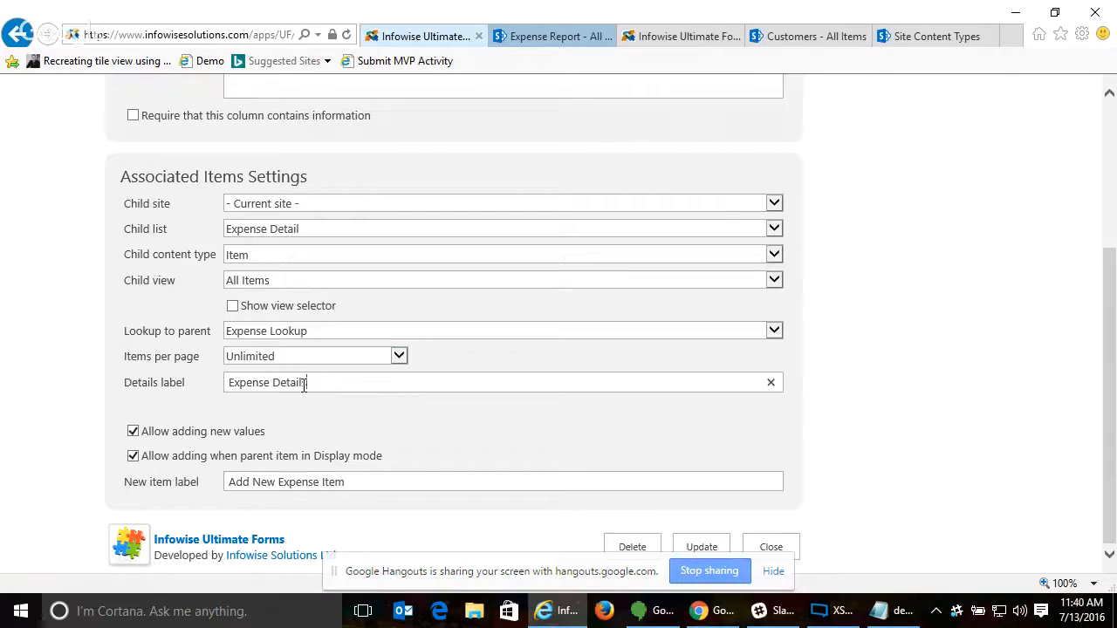
- Check how the details label works in the Expense Report list by opening and closing the report's expense details
{"action": "left_click", "coordinate": [552, 39]}
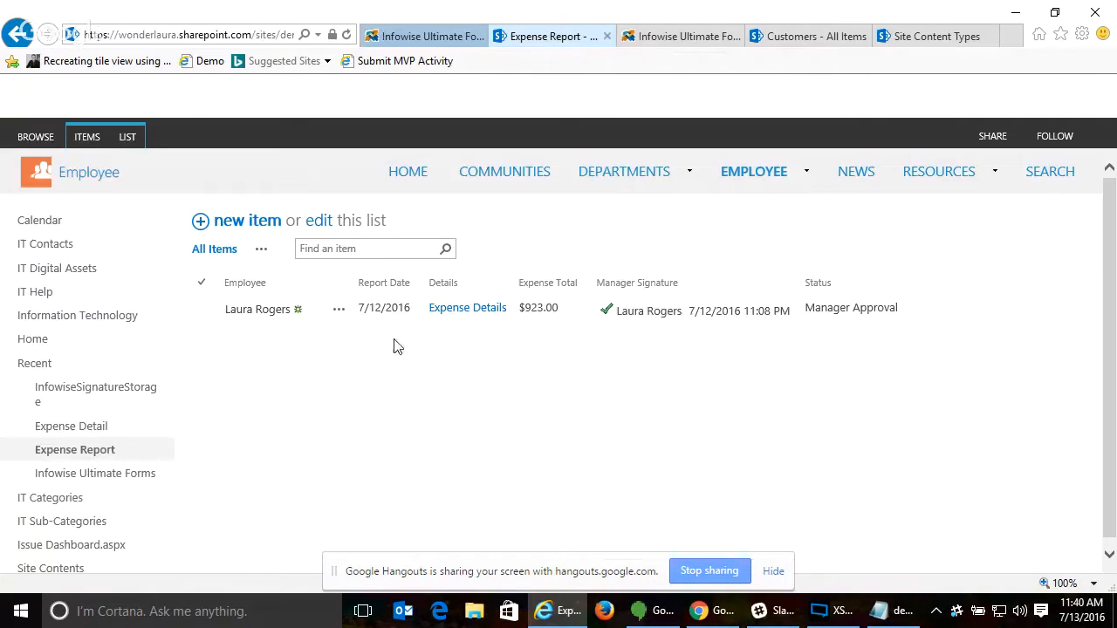
{"action": "left_click", "coordinate": [468, 313]}
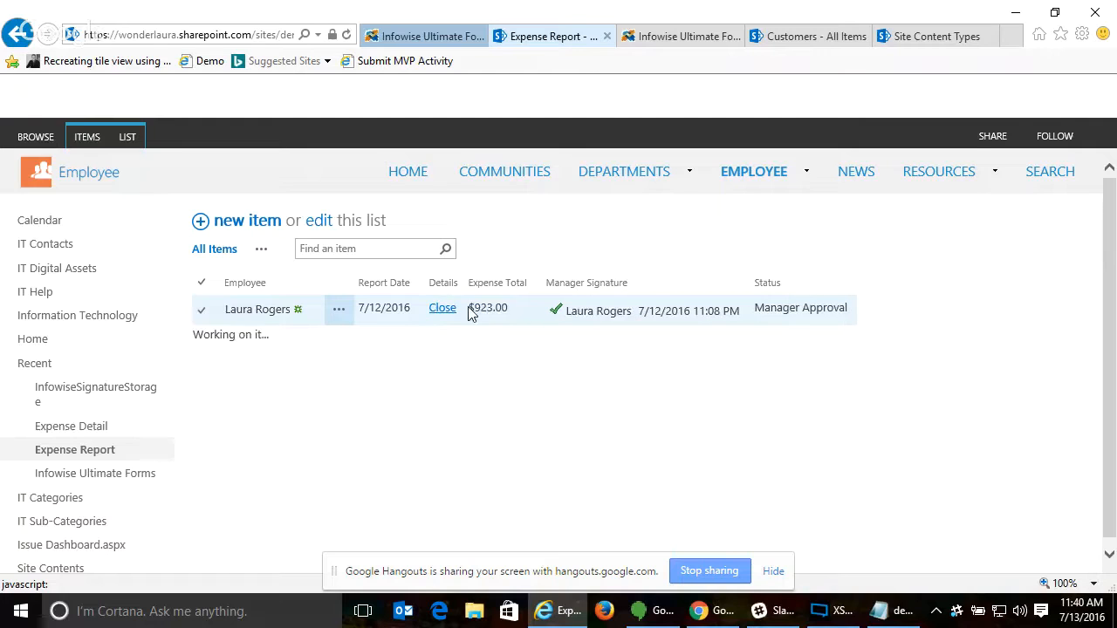
{"action": "left_click", "coordinate": [451, 308]}
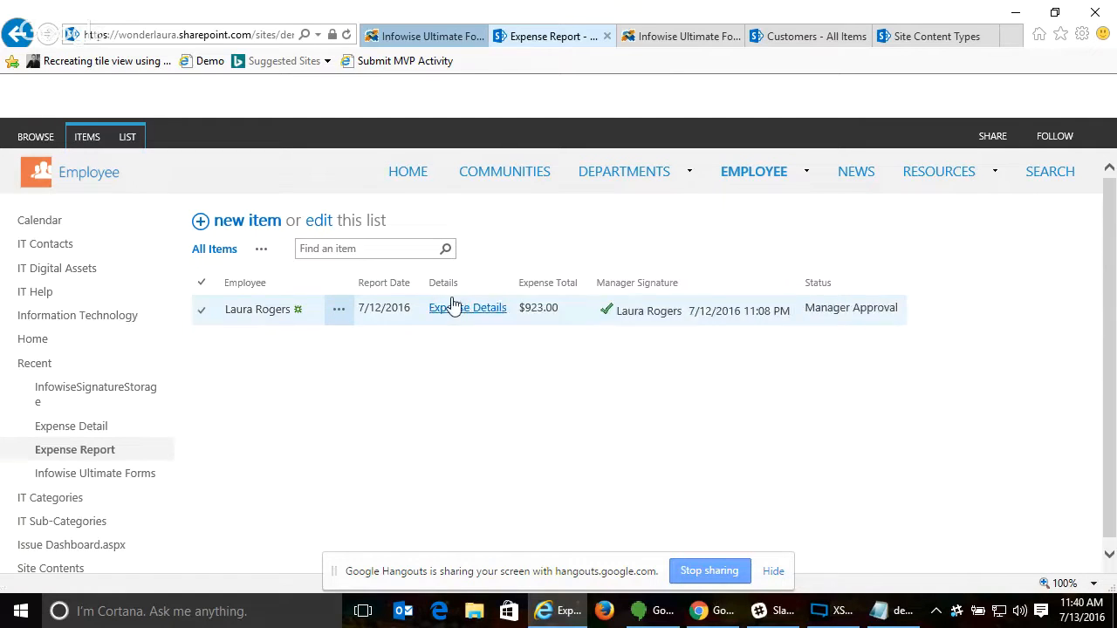
- Review the options for adding new values and the new item label, and go back to the Expense Report list
{"action": "left_click", "coordinate": [415, 36]}
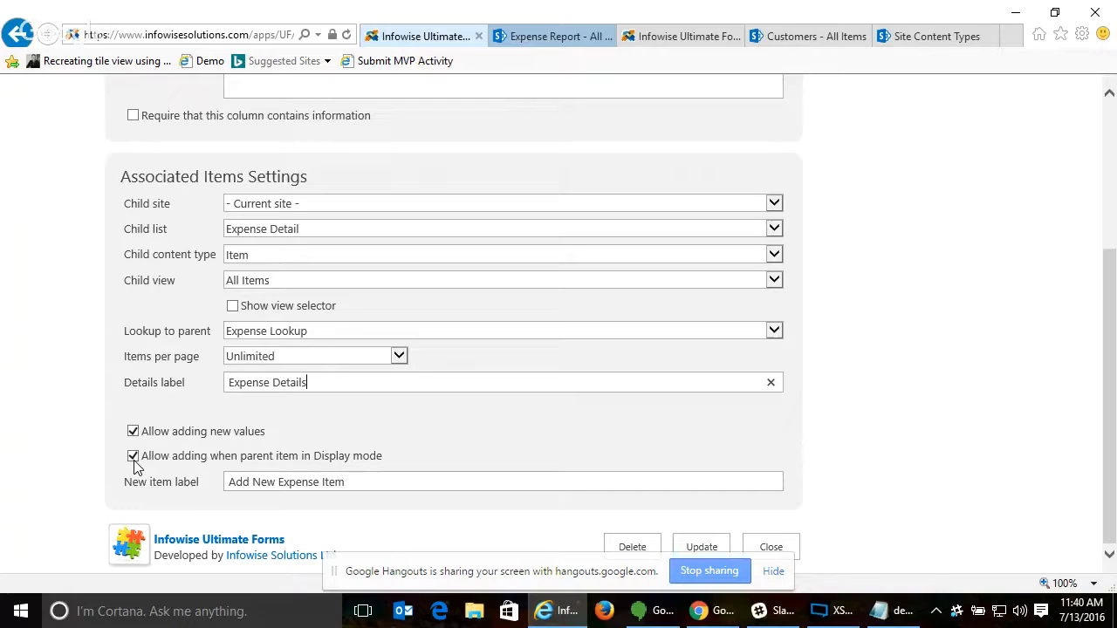
{"action": "left_click", "coordinate": [398, 486]}
{"action": "left_click", "coordinate": [572, 36]}
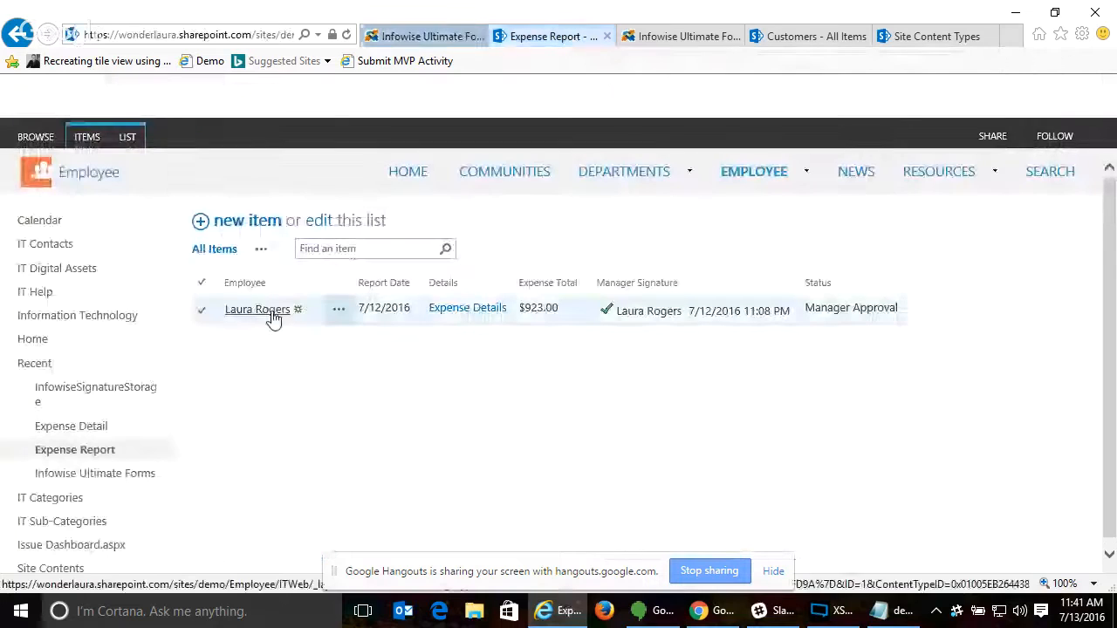
- Open the edit form of the existing expense report to view its new expense item link
{"action": "left_click", "coordinate": [342, 315]}
{"action": "left_click", "coordinate": [342, 315]}
{"action": "left_click", "coordinate": [380, 354]}
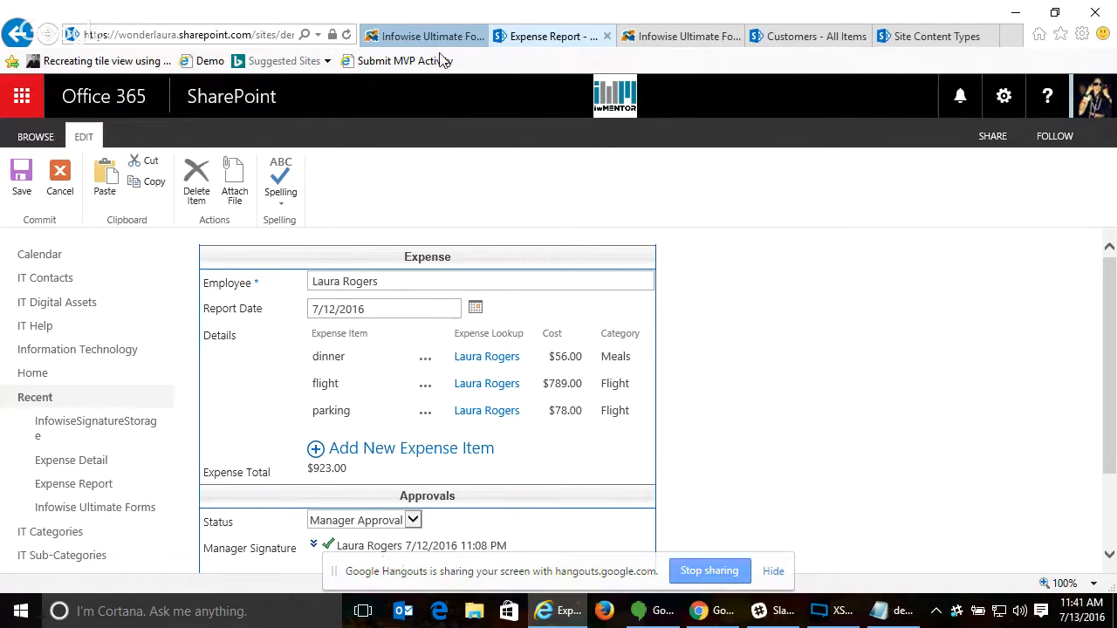
- Return to the Associated items settings for the Expense Report list, look them over and close them
{"action": "left_click", "coordinate": [417, 39]}
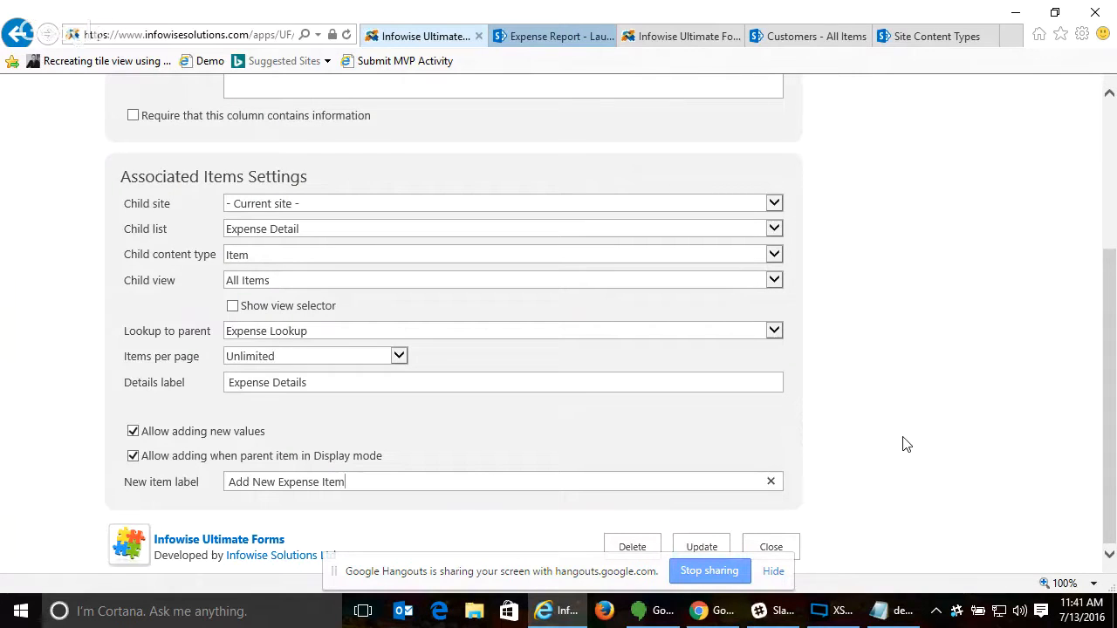
{"action": "scroll", "coordinate": [872, 407], "scroll_direction": "up", "scroll_amount": 5}
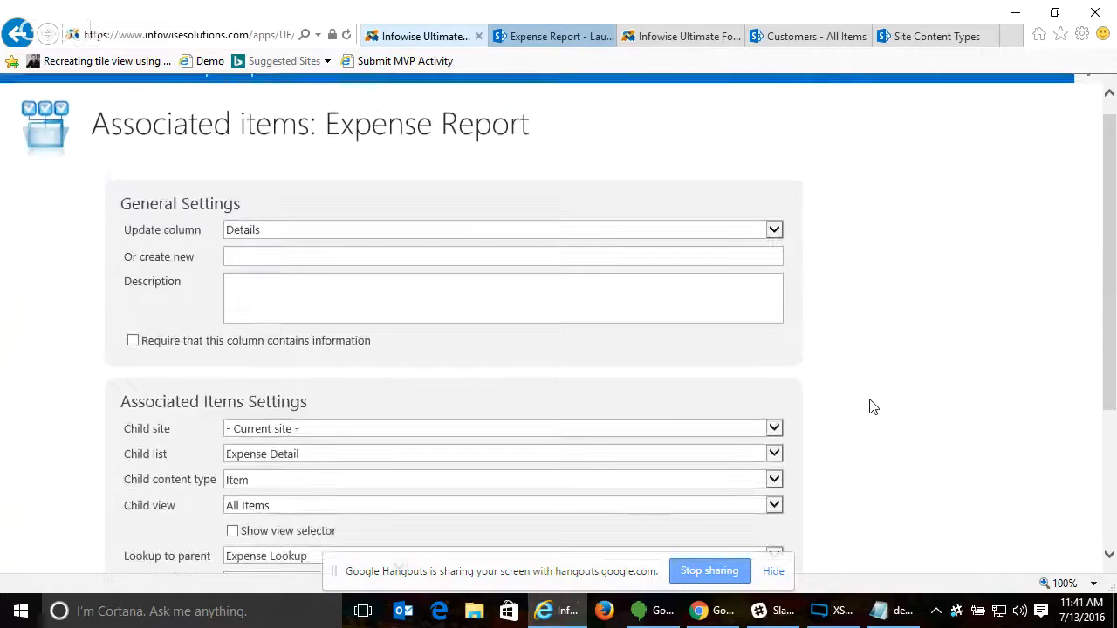
{"action": "scroll", "coordinate": [868, 404], "scroll_direction": "down", "scroll_amount": 5}
{"action": "left_click", "coordinate": [776, 547]}
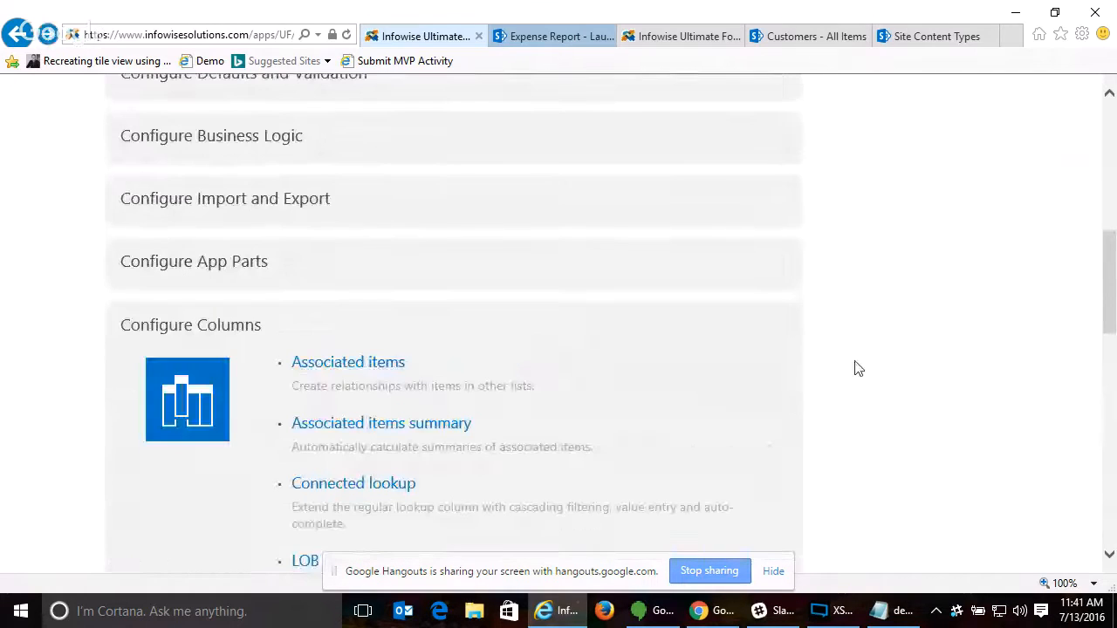
- Open the Associated items summary settings of the Expense Report list and load the Expense Total column
{"action": "left_click", "coordinate": [357, 430]}
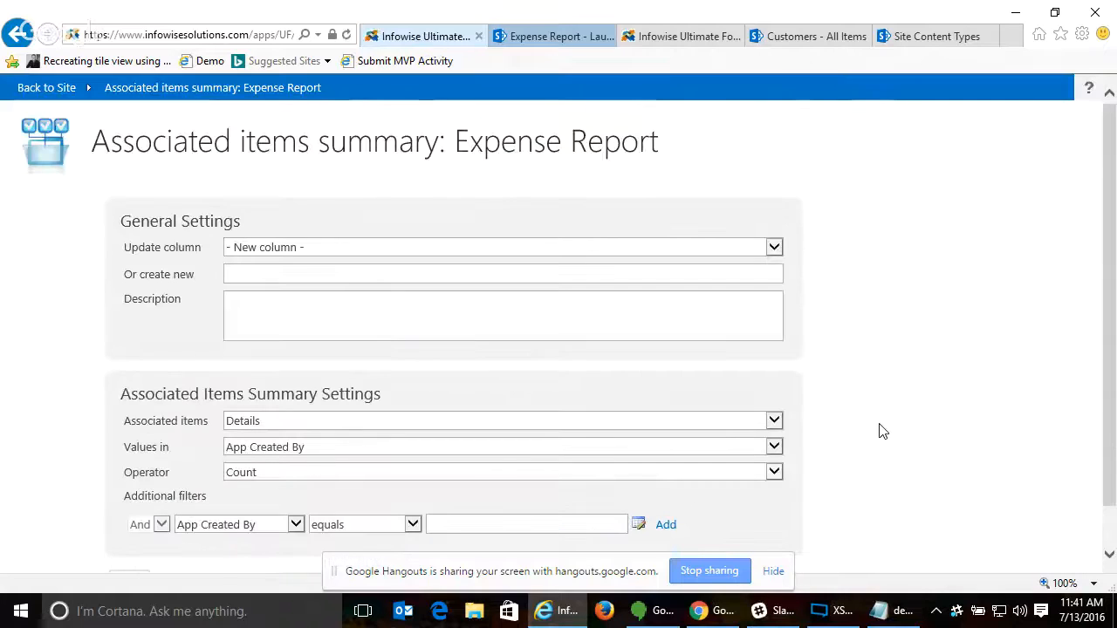
{"action": "left_click", "coordinate": [407, 250]}
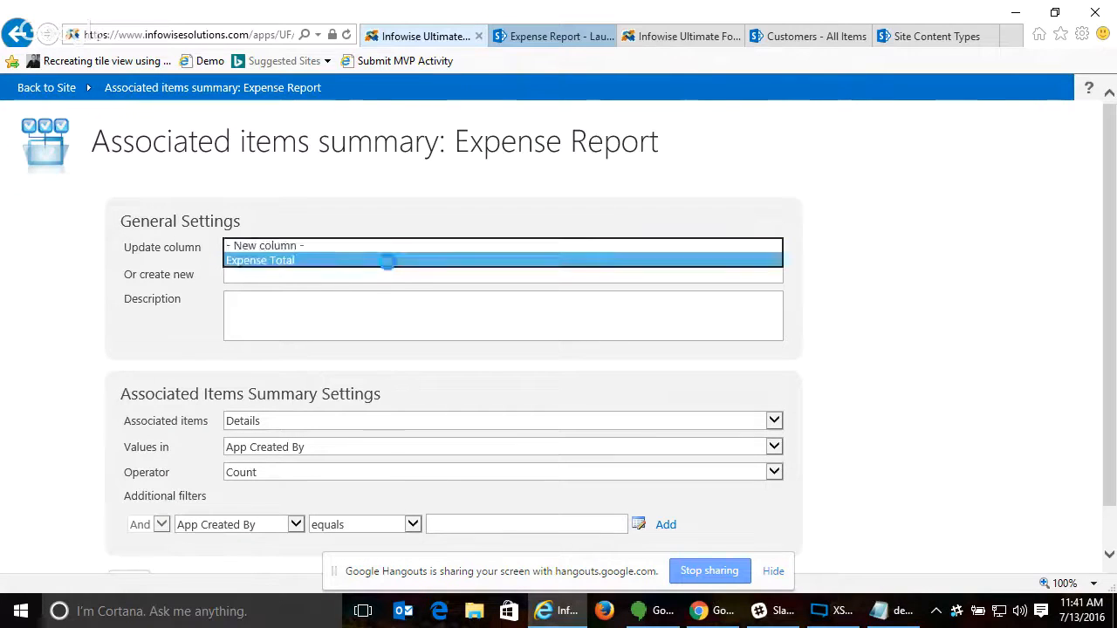
{"action": "left_click", "coordinate": [384, 262]}
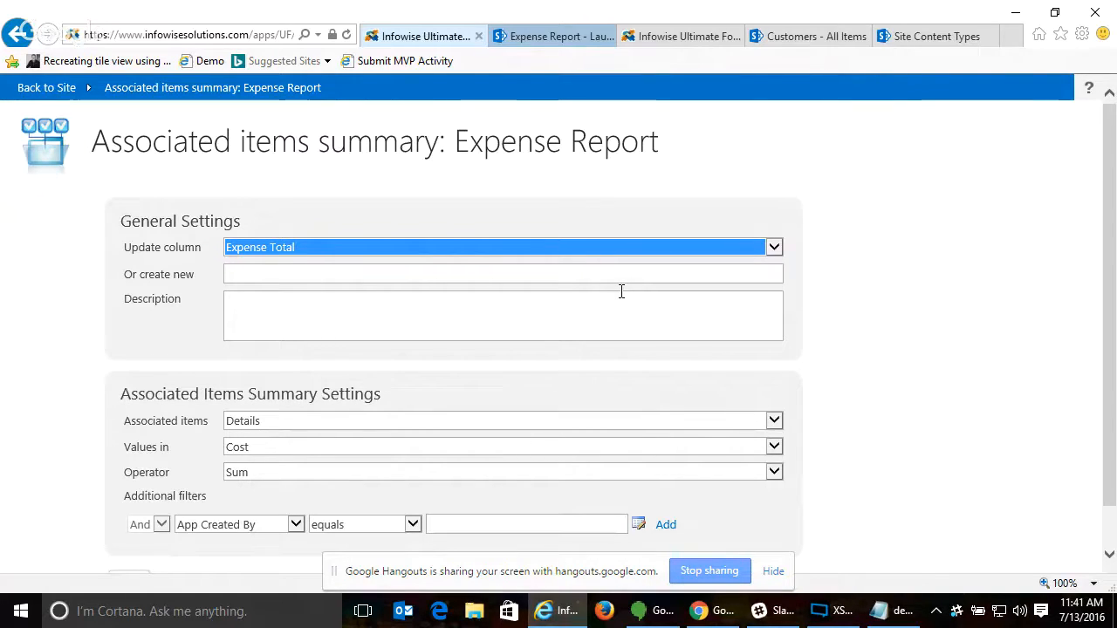
- Examine the associated items, value column and operator choices of the Expense Total summary
{"action": "left_click", "coordinate": [316, 423]}
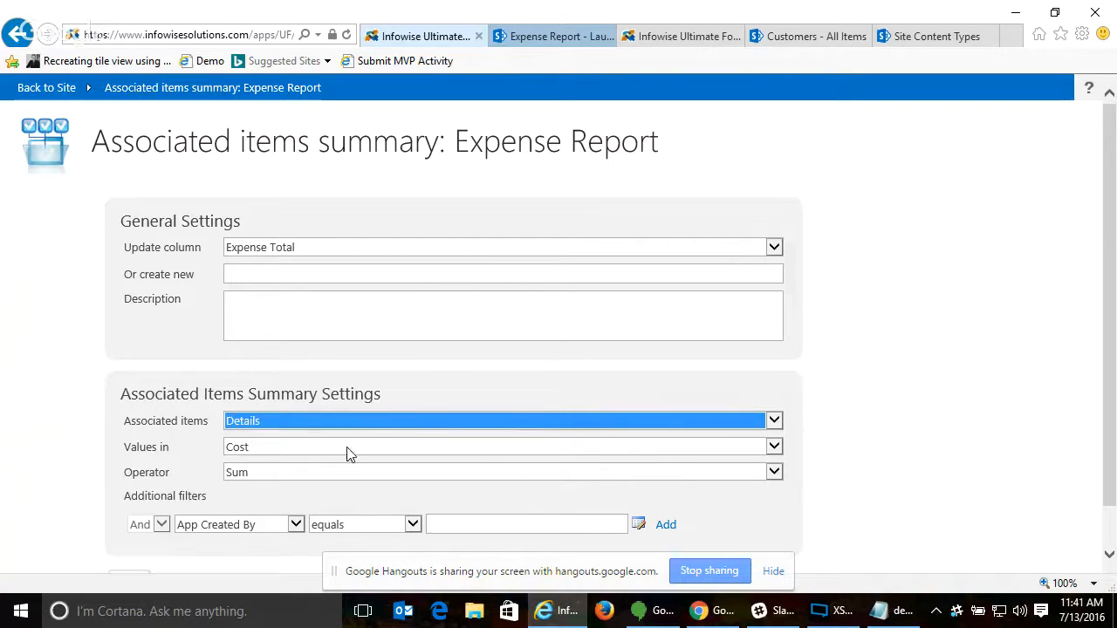
{"action": "left_click", "coordinate": [306, 450]}
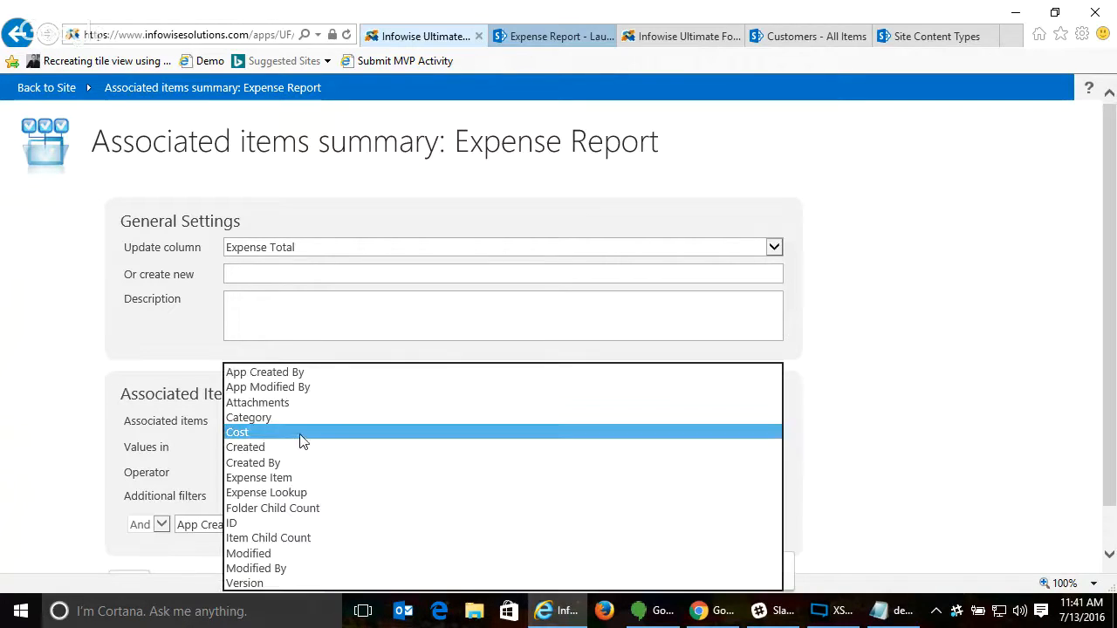
{"action": "left_click", "coordinate": [661, 474]}
{"action": "left_click", "coordinate": [604, 468]}
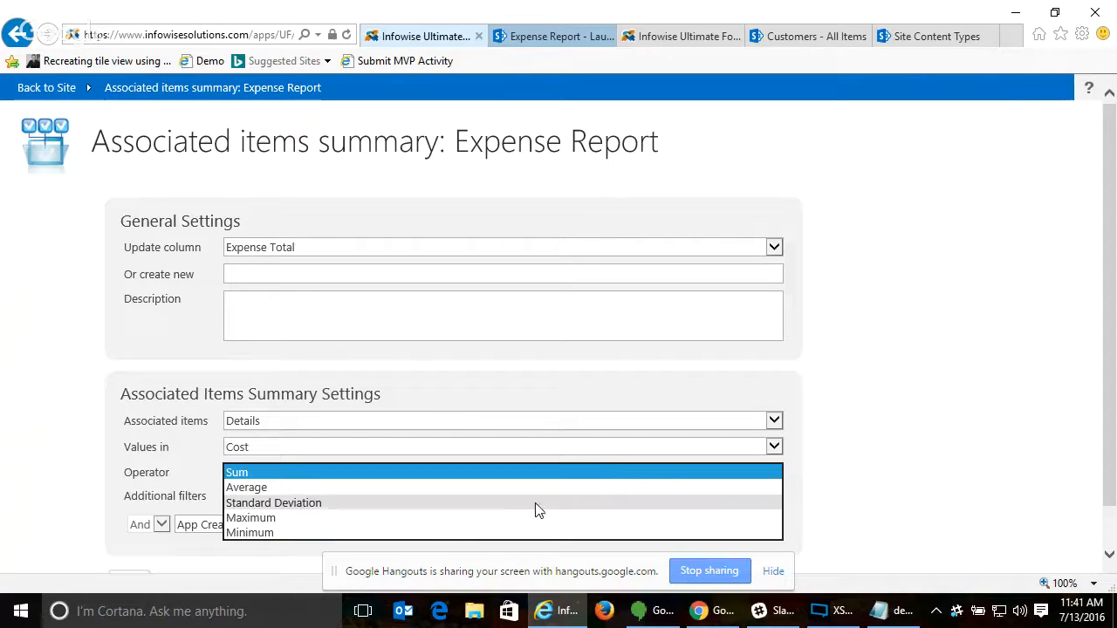
{"action": "left_click", "coordinate": [878, 501]}
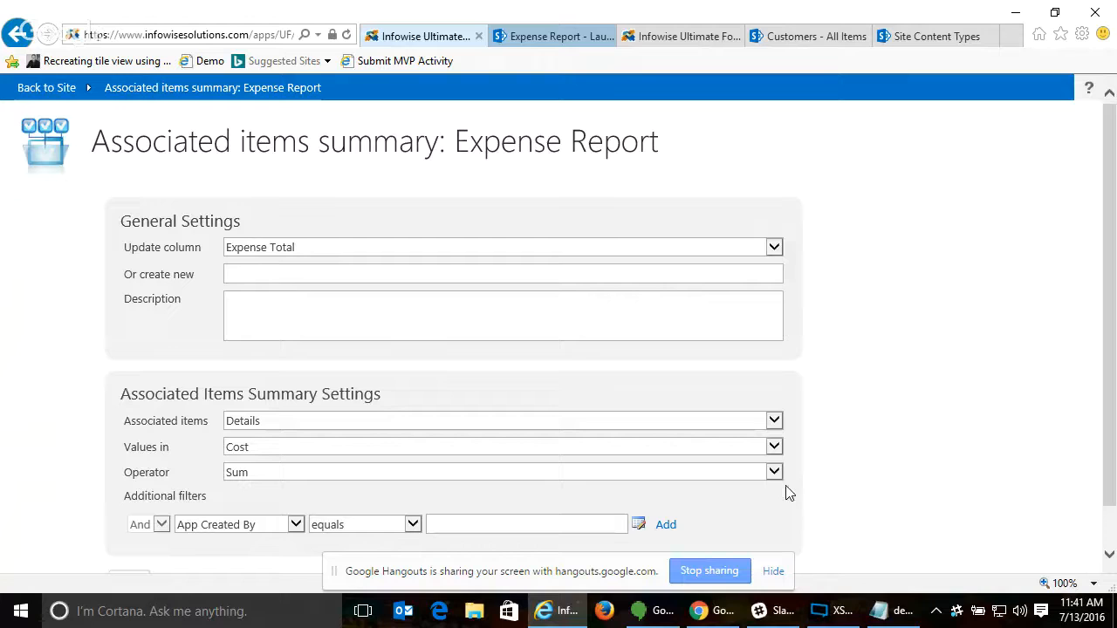
- Examine the columns offered for additional filters on the Expense Total summary and close its settings
{"action": "scroll", "coordinate": [875, 486], "scroll_direction": "down", "scroll_amount": 1}
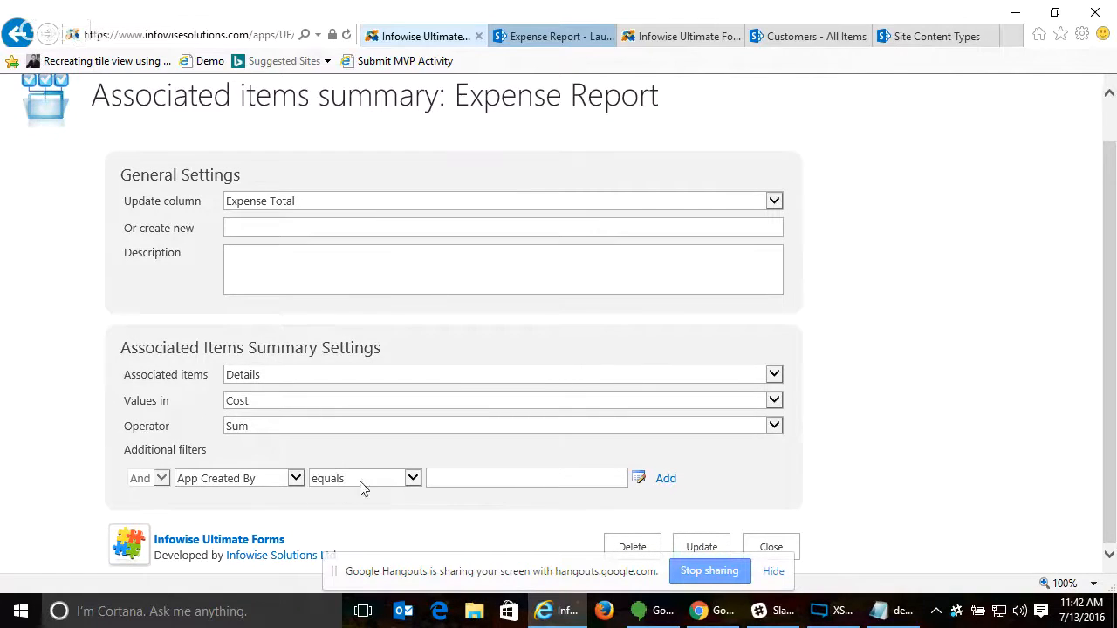
{"action": "left_click", "coordinate": [259, 486]}
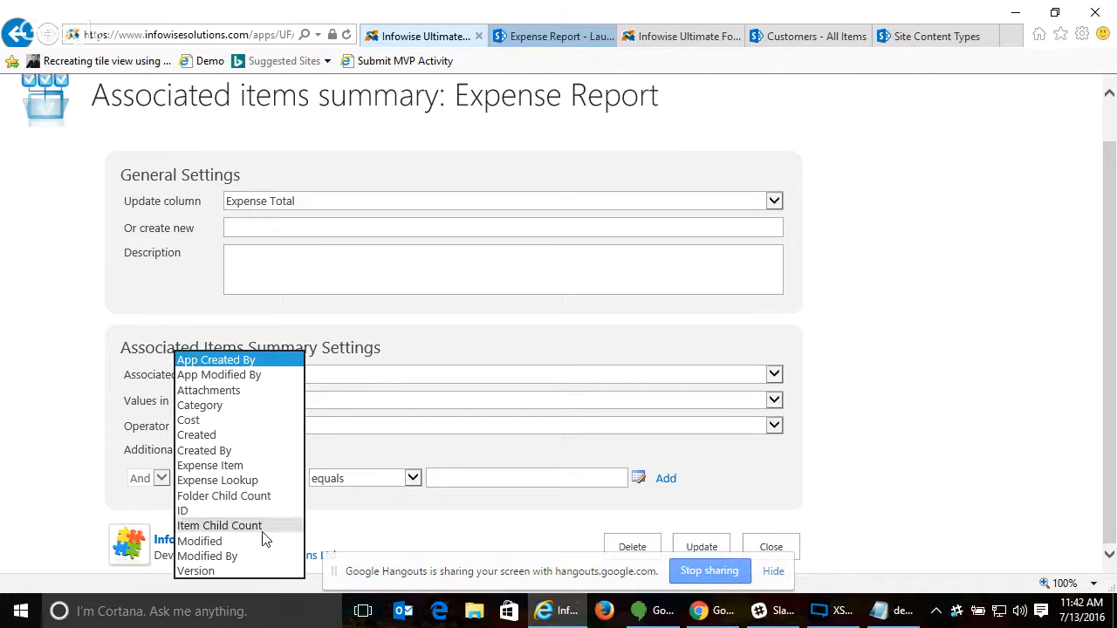
{"action": "left_click", "coordinate": [839, 490]}
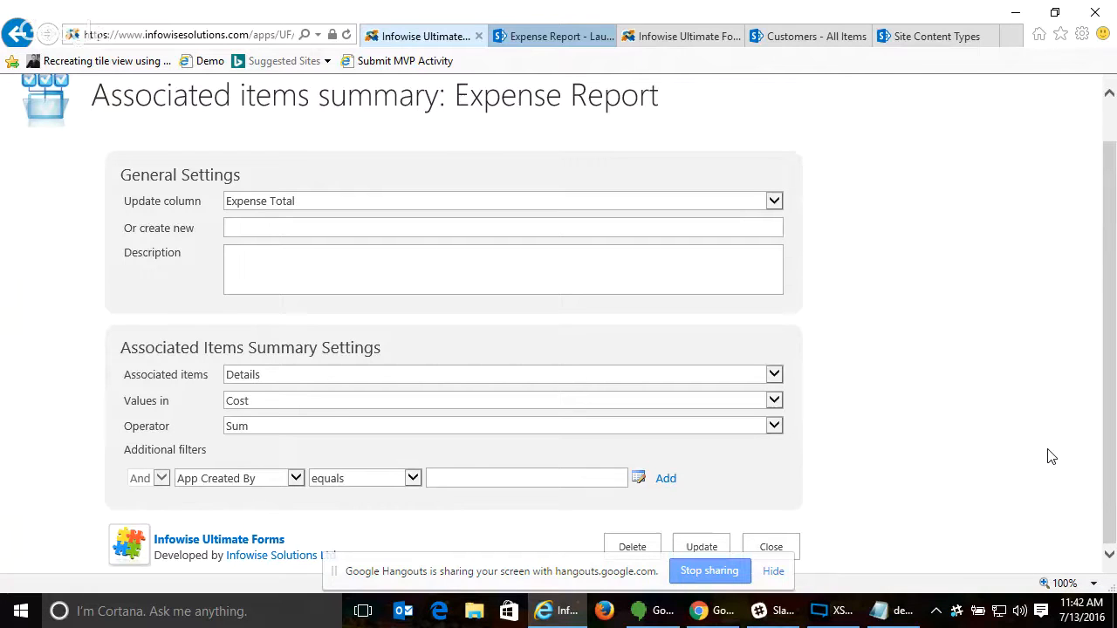
{"action": "left_click", "coordinate": [775, 547]}
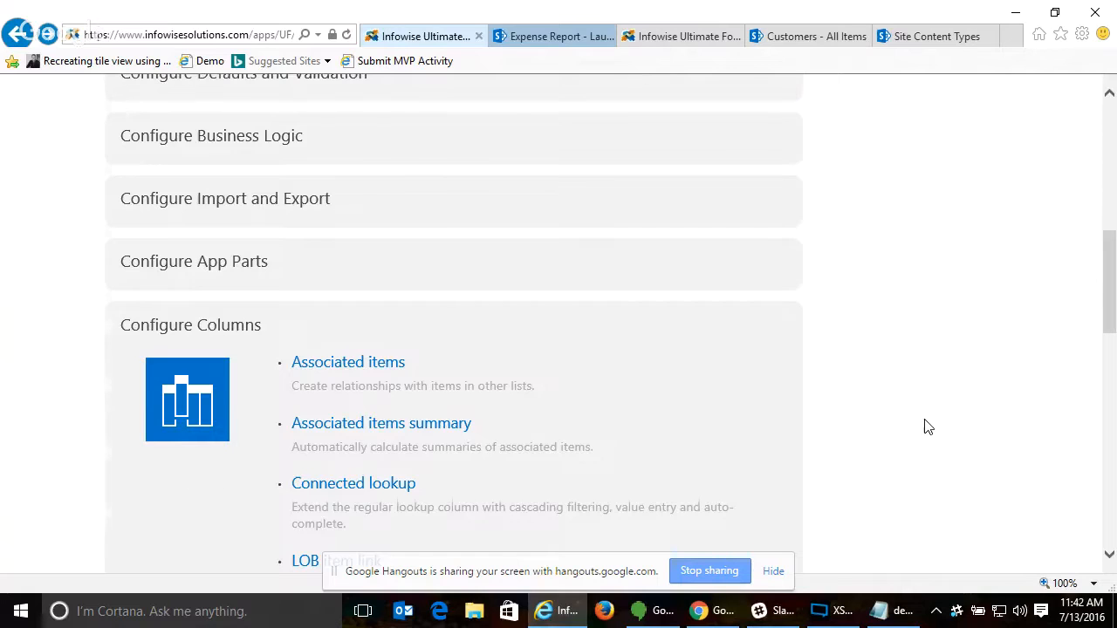
- Open the Signature column settings for the Expense Report list and load the Manager Signature column
{"action": "scroll", "coordinate": [928, 427], "scroll_direction": "up", "scroll_amount": 3}
{"action": "left_click", "coordinate": [886, 611]}
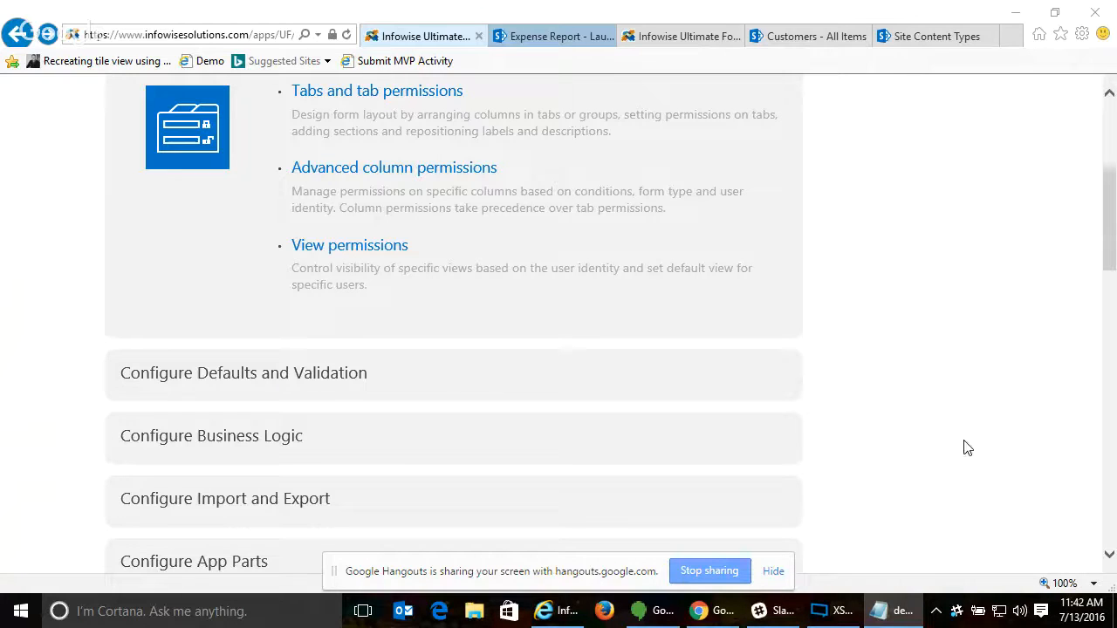
{"action": "scroll", "coordinate": [789, 408], "scroll_direction": "down", "scroll_amount": 1}
{"action": "scroll", "coordinate": [785, 406], "scroll_direction": "down", "scroll_amount": 5}
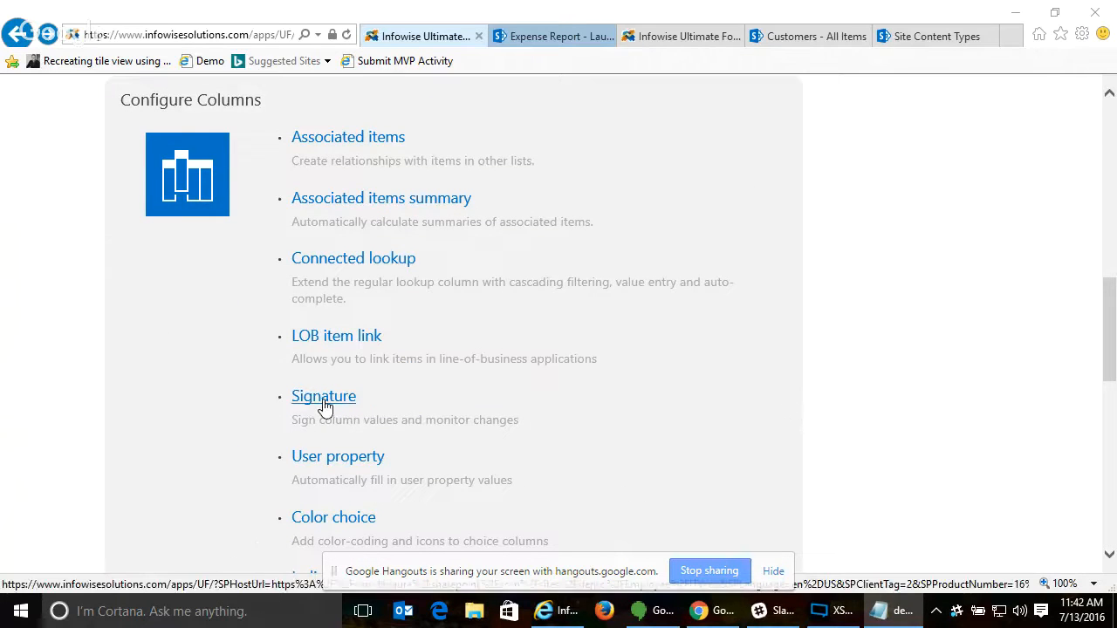
{"action": "left_click", "coordinate": [325, 403]}
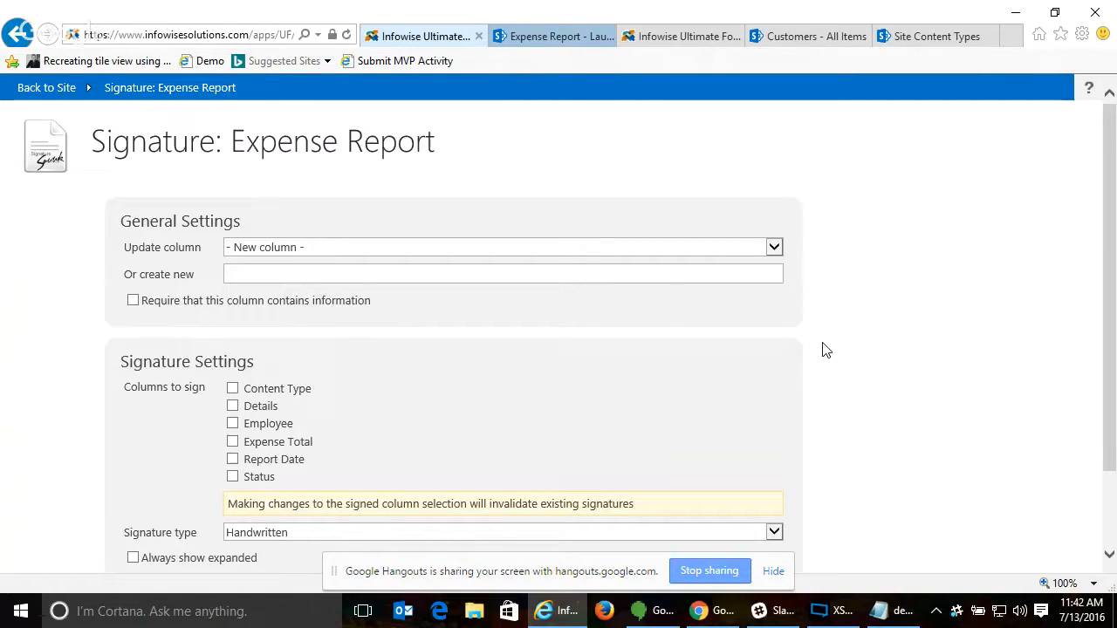
{"action": "left_click", "coordinate": [421, 251]}
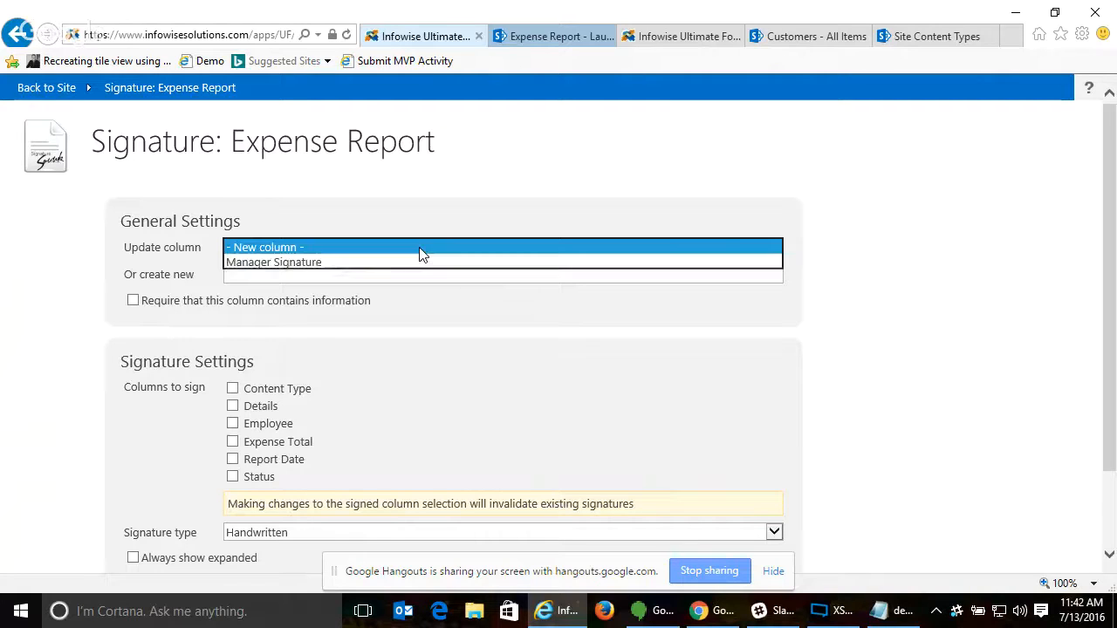
{"action": "left_click", "coordinate": [332, 263]}
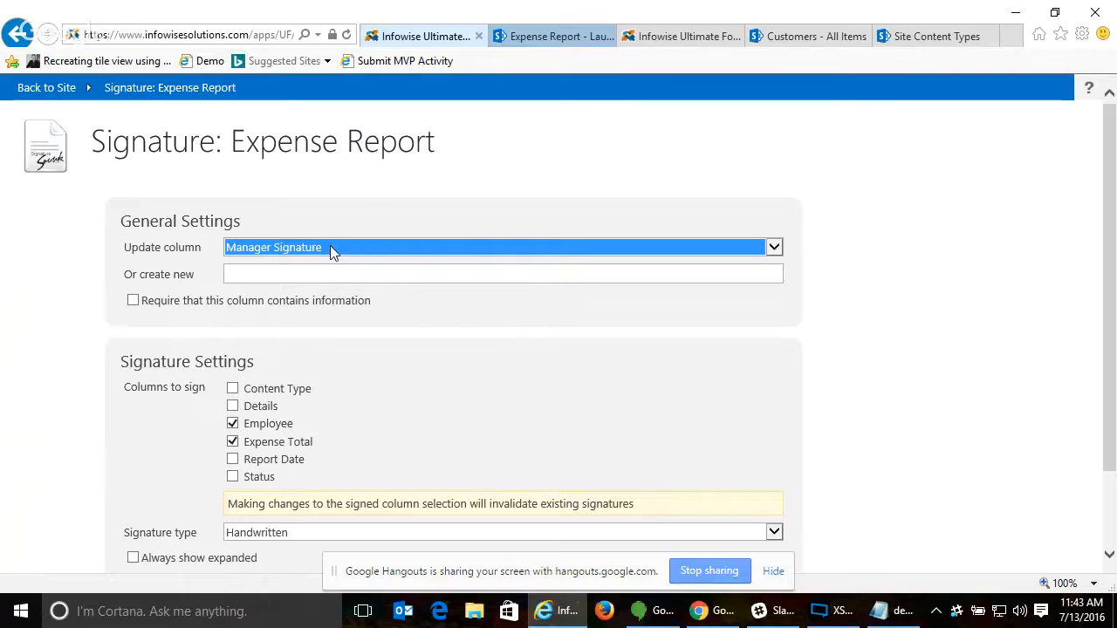
- Set the Manager Signature column to always show expanded and allow manual entry of the signer's name, and update the column
{"action": "scroll", "coordinate": [563, 404], "scroll_direction": "down", "scroll_amount": 1}
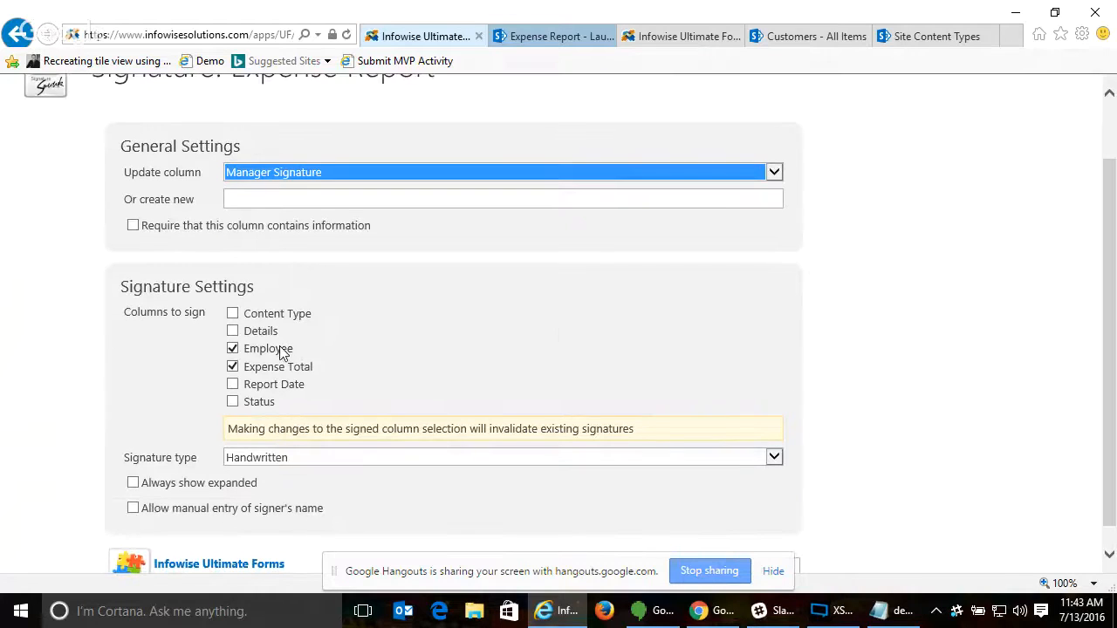
{"action": "left_click", "coordinate": [234, 367]}
{"action": "scroll", "coordinate": [541, 488], "scroll_direction": "down", "scroll_amount": 1}
{"action": "left_click", "coordinate": [132, 459]}
{"action": "left_click", "coordinate": [133, 485]}
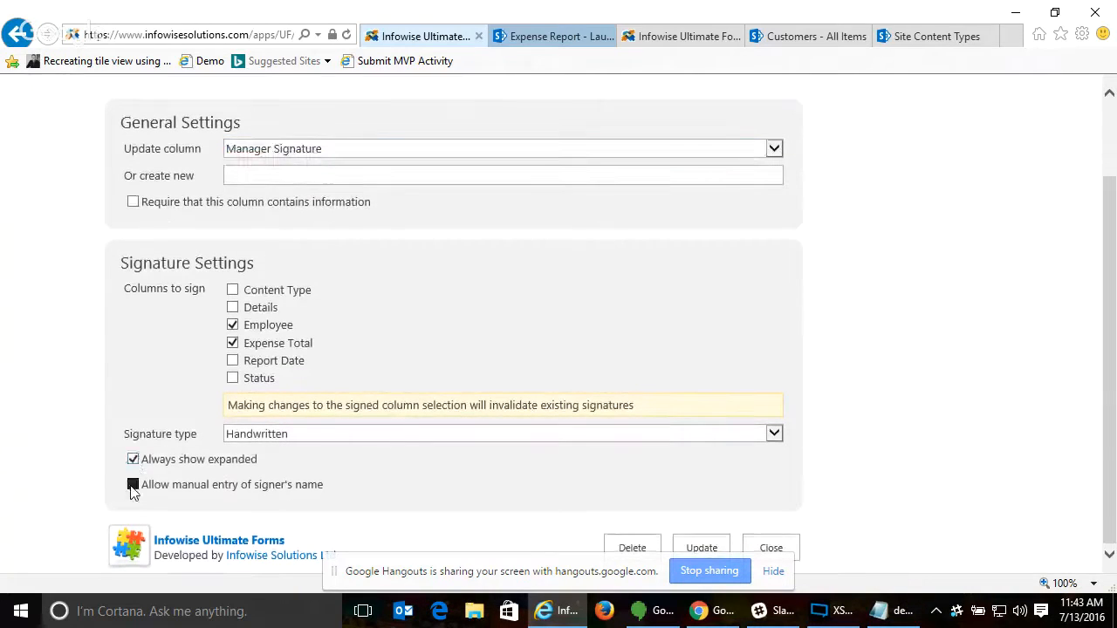
{"action": "left_click", "coordinate": [704, 546]}
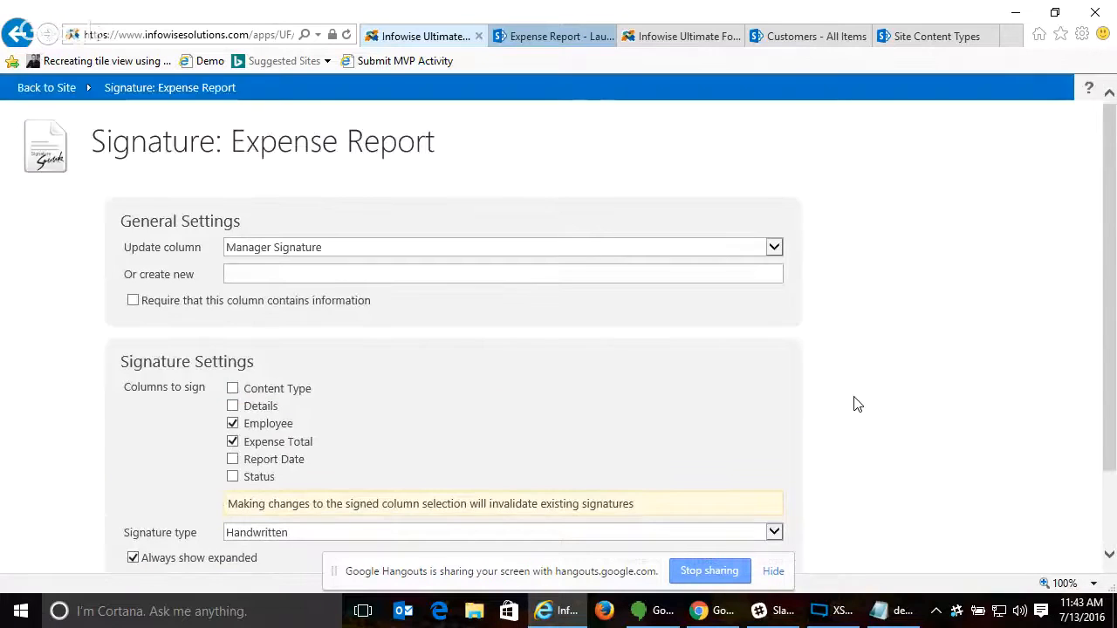
{"action": "scroll", "coordinate": [856, 403], "scroll_direction": "down", "scroll_amount": 2}
{"action": "left_click", "coordinate": [704, 548]}
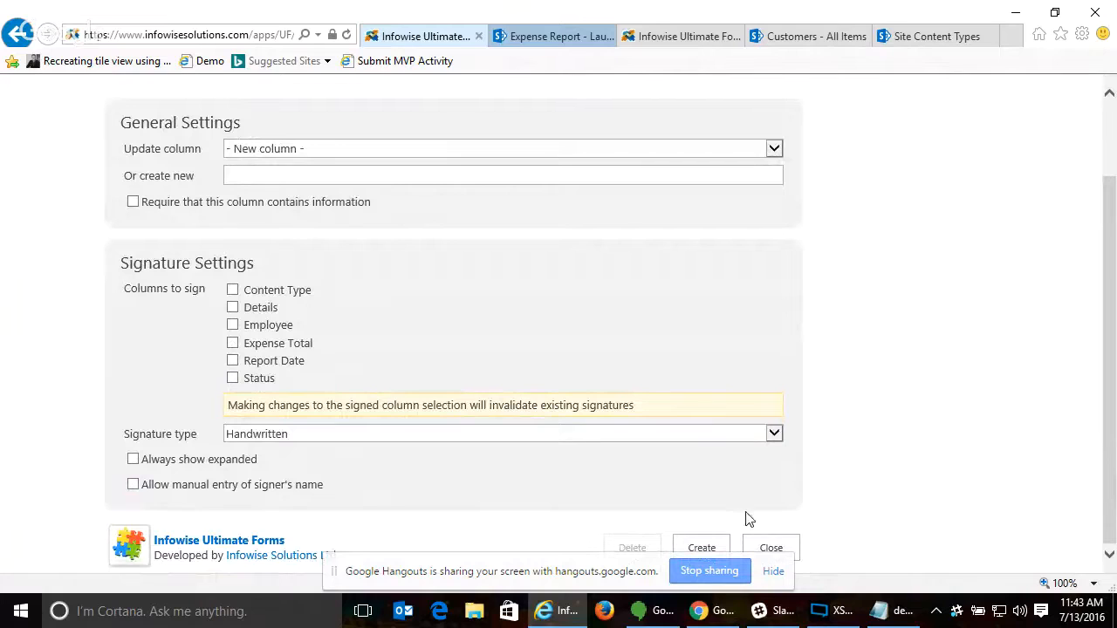
- Close the signature settings and open the Expense tab for editing in the list's tabs and tab permissions
{"action": "left_click", "coordinate": [781, 549]}
{"action": "scroll", "coordinate": [875, 204], "scroll_direction": "up", "scroll_amount": 10}
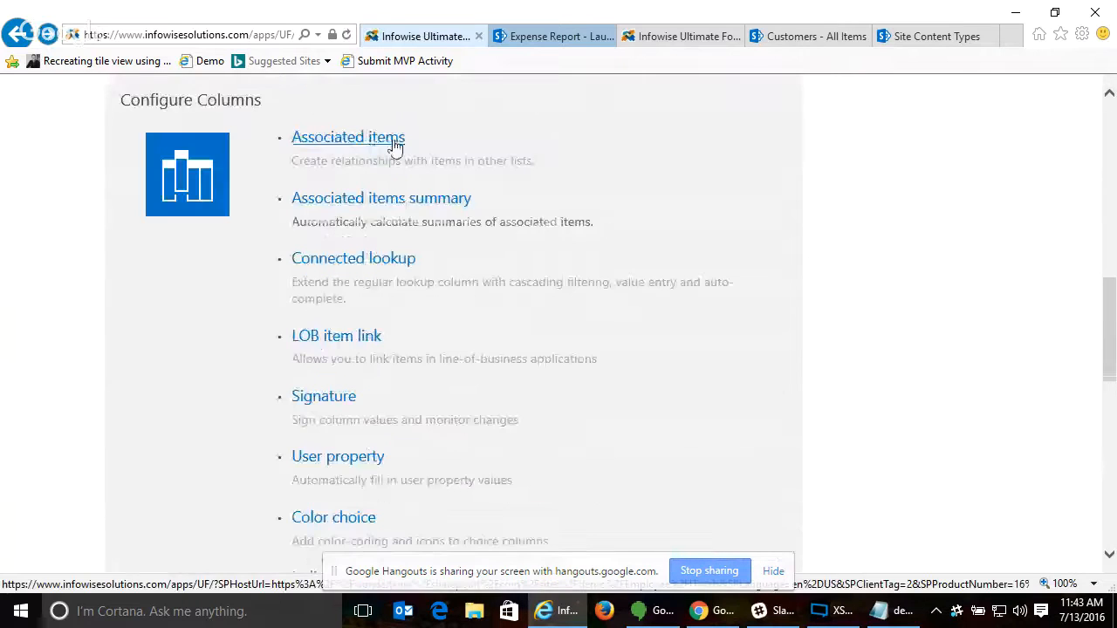
{"action": "left_click", "coordinate": [356, 391]}
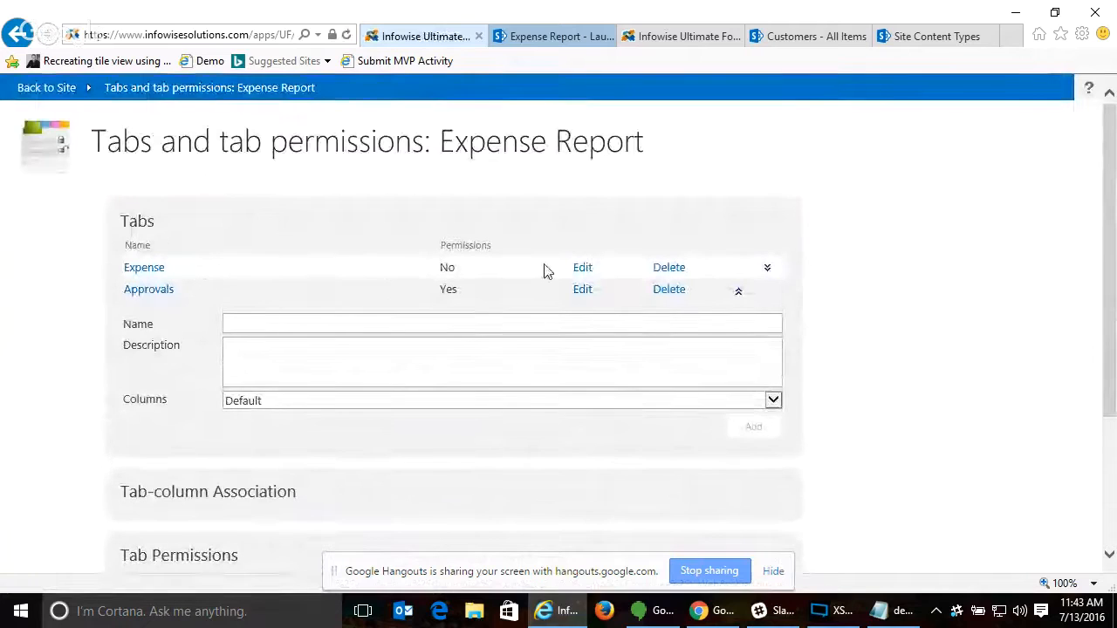
{"action": "left_click", "coordinate": [582, 269]}
- Review the Expense tab's column association and tab permission options
{"action": "scroll", "coordinate": [564, 417], "scroll_direction": "down", "scroll_amount": 2}
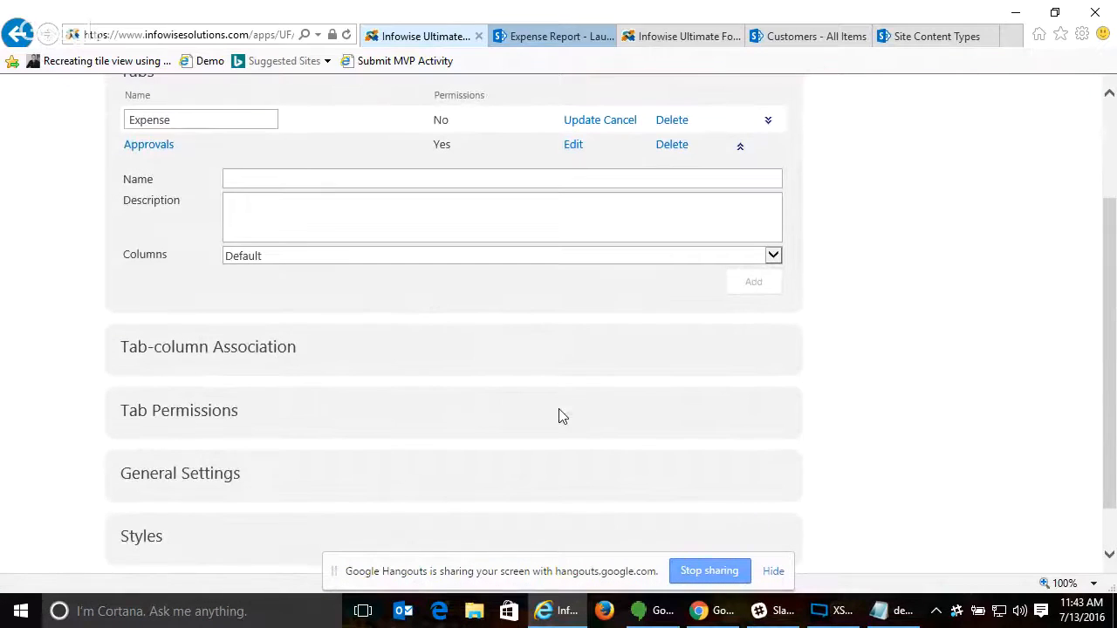
{"action": "left_click", "coordinate": [253, 355]}
{"action": "scroll", "coordinate": [688, 389], "scroll_direction": "down", "scroll_amount": 4}
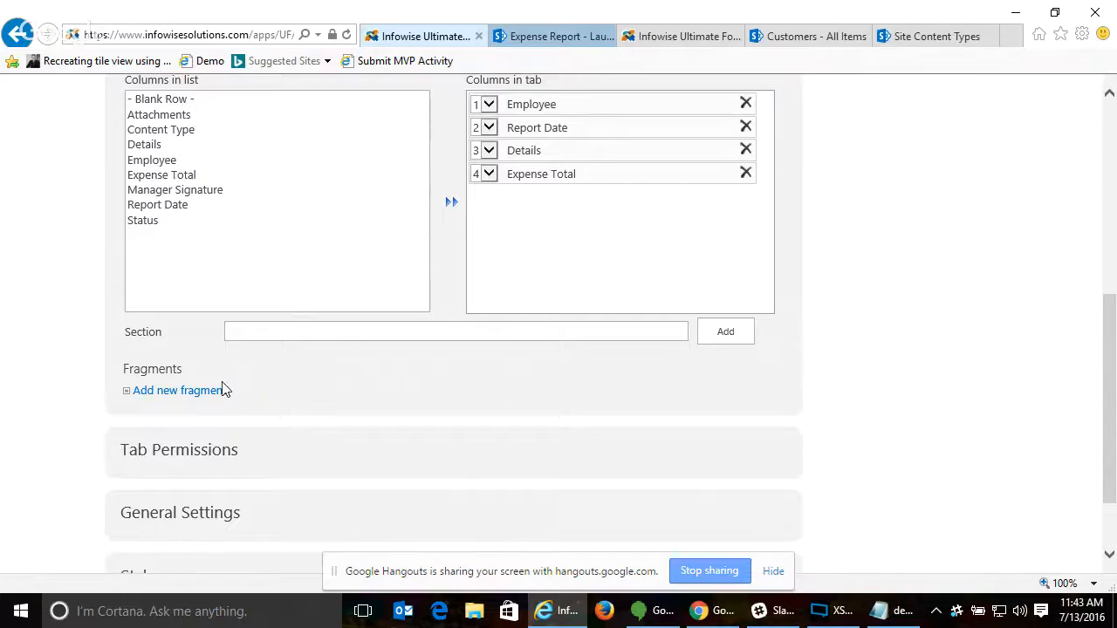
{"action": "scroll", "coordinate": [179, 358], "scroll_direction": "down", "scroll_amount": 1}
{"action": "left_click", "coordinate": [179, 358]}
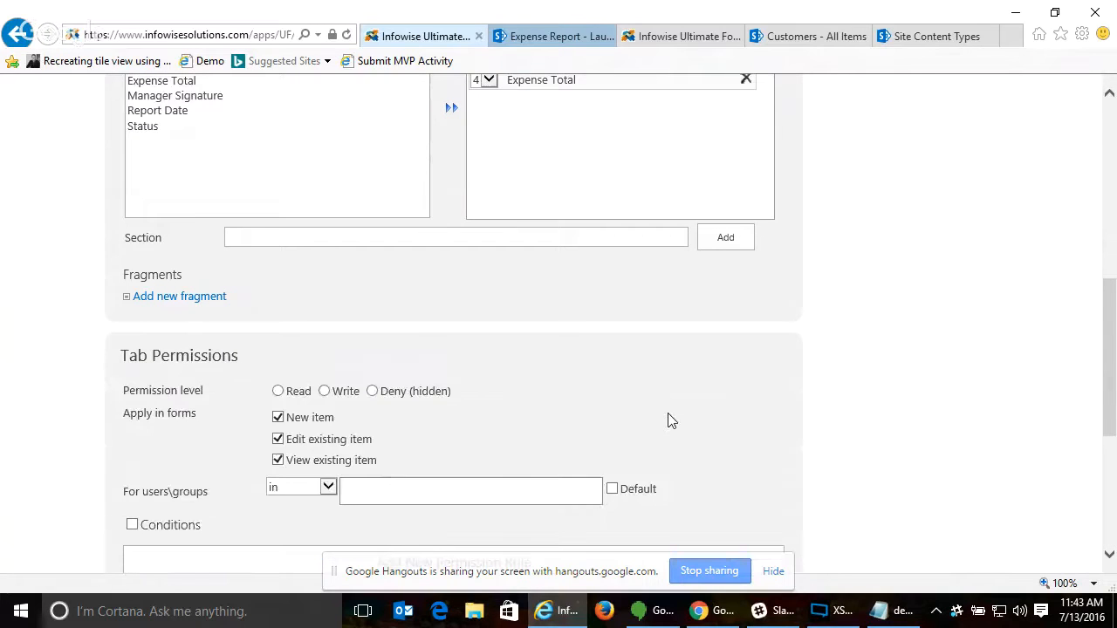
{"action": "scroll", "coordinate": [669, 419], "scroll_direction": "down", "scroll_amount": 3}
{"action": "scroll", "coordinate": [369, 352], "scroll_direction": "down", "scroll_amount": 1}
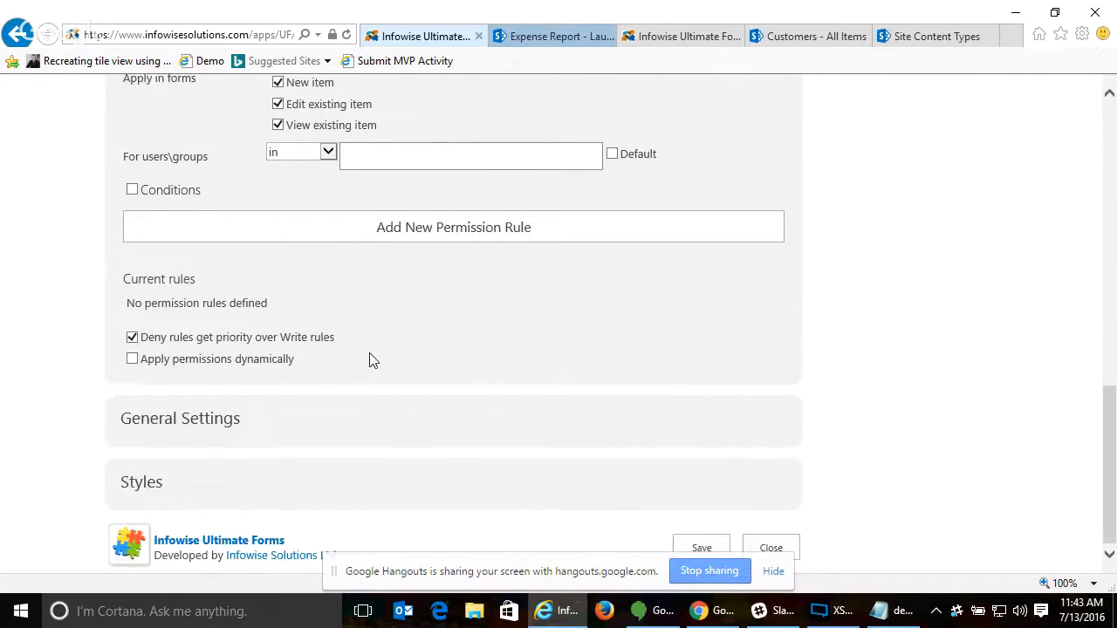
- Set the Expense Report form's general settings to display as Tabs instead of Groups
{"action": "left_click", "coordinate": [224, 419]}
{"action": "scroll", "coordinate": [690, 408], "scroll_direction": "down", "scroll_amount": 1}
{"action": "scroll", "coordinate": [688, 409], "scroll_direction": "down", "scroll_amount": 1}
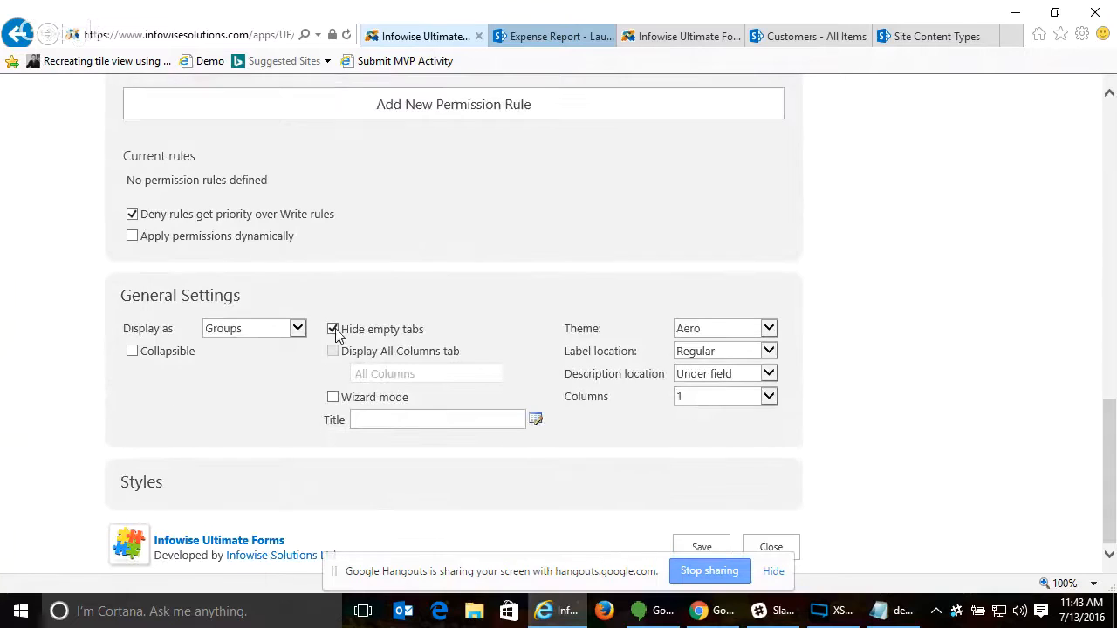
{"action": "left_click", "coordinate": [236, 330]}
{"action": "left_click", "coordinate": [247, 315]}
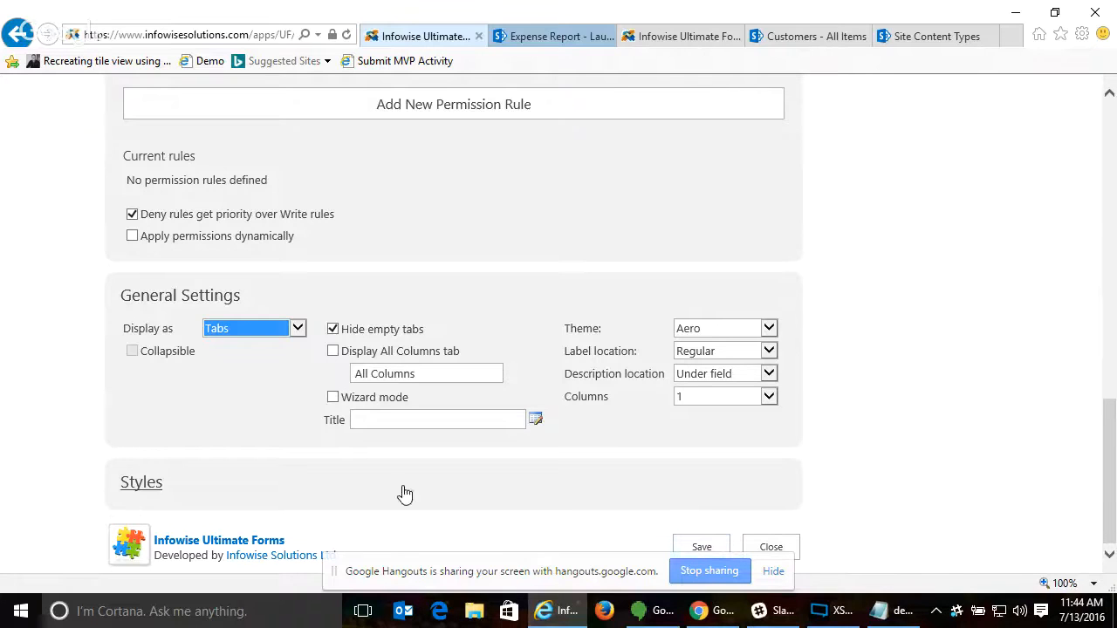
- Update the Expense tab entry and save the Expense Report tab settings
{"action": "scroll", "coordinate": [896, 267], "scroll_direction": "up", "scroll_amount": 5}
{"action": "scroll", "coordinate": [896, 269], "scroll_direction": "up", "scroll_amount": 5}
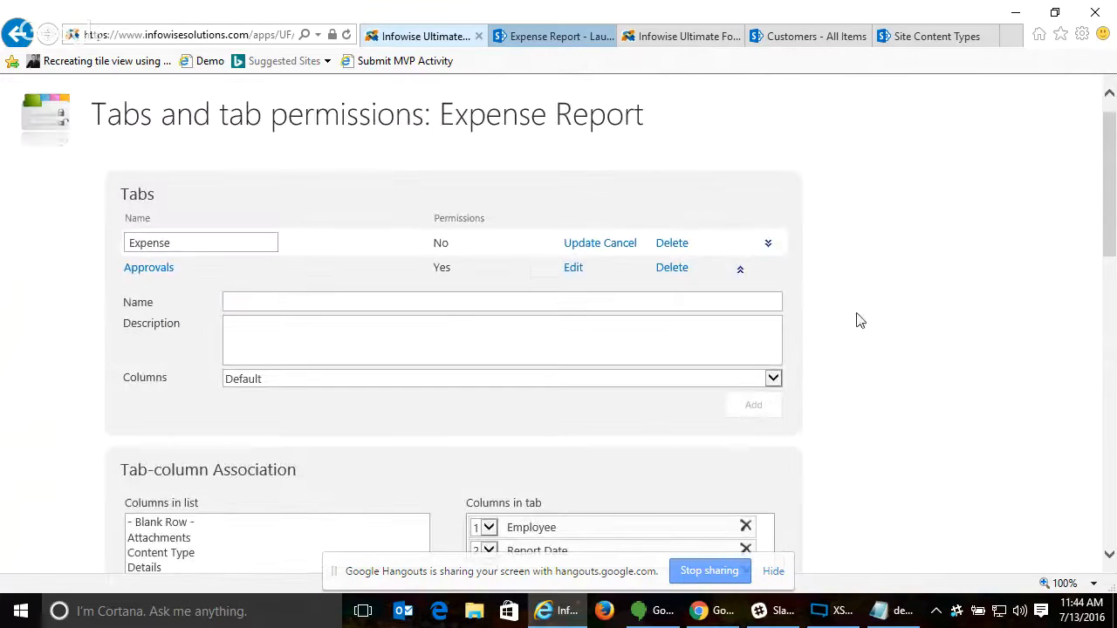
{"action": "left_click", "coordinate": [577, 247]}
{"action": "scroll", "coordinate": [995, 339], "scroll_direction": "down", "scroll_amount": 10}
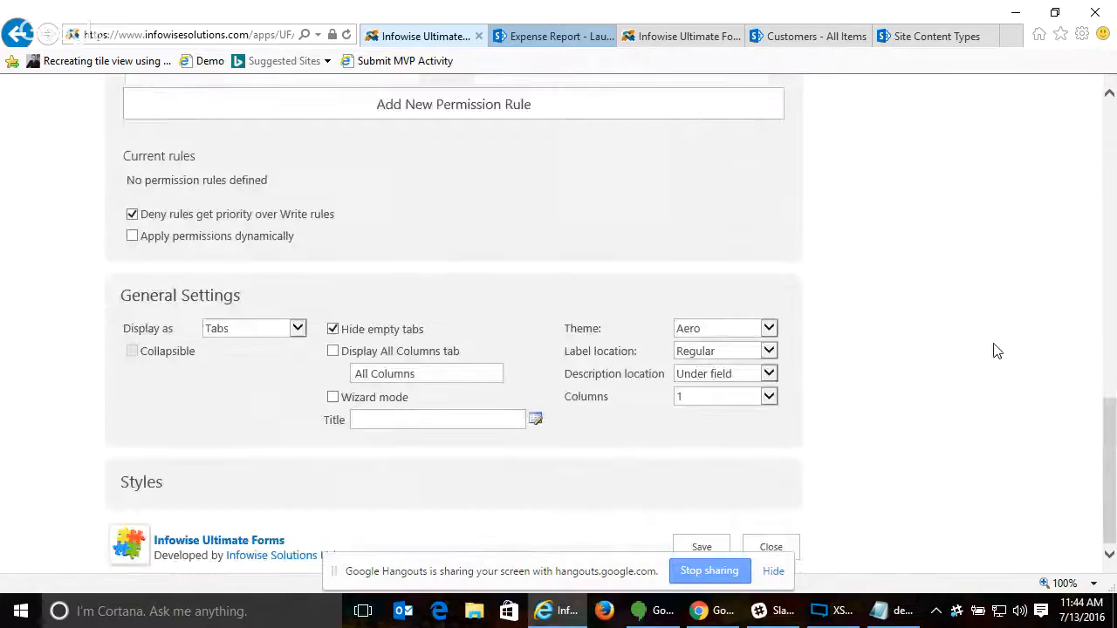
{"action": "left_click", "coordinate": [701, 546]}
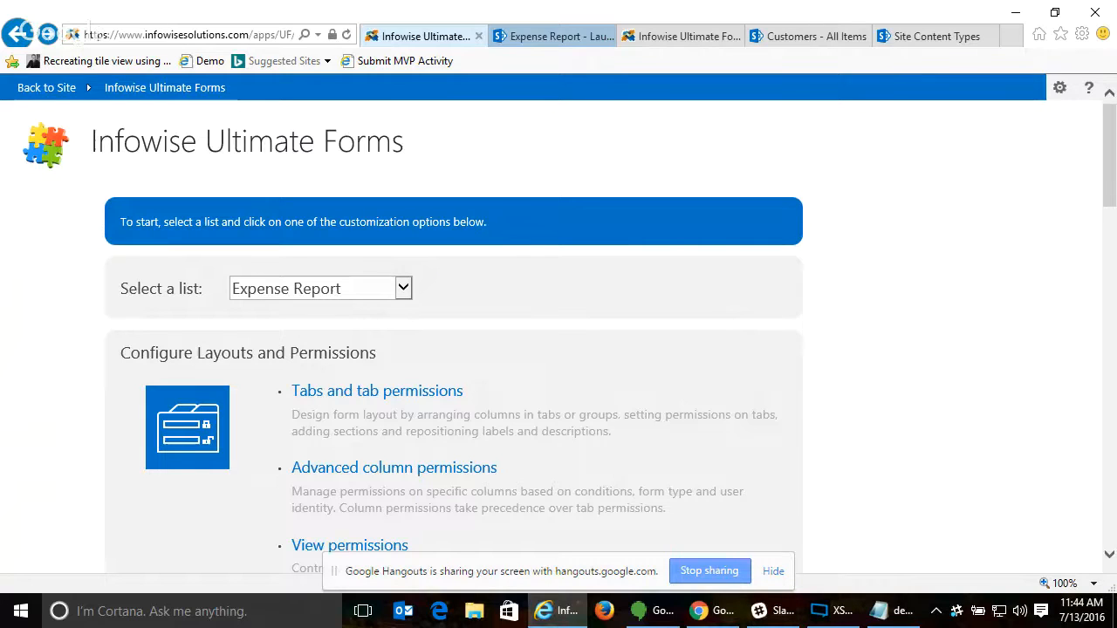
- Switch to the Expense Report form, cancel the open edit, and inspect the new item form's tabs without saving
{"action": "key", "text": "alt+Tab"}
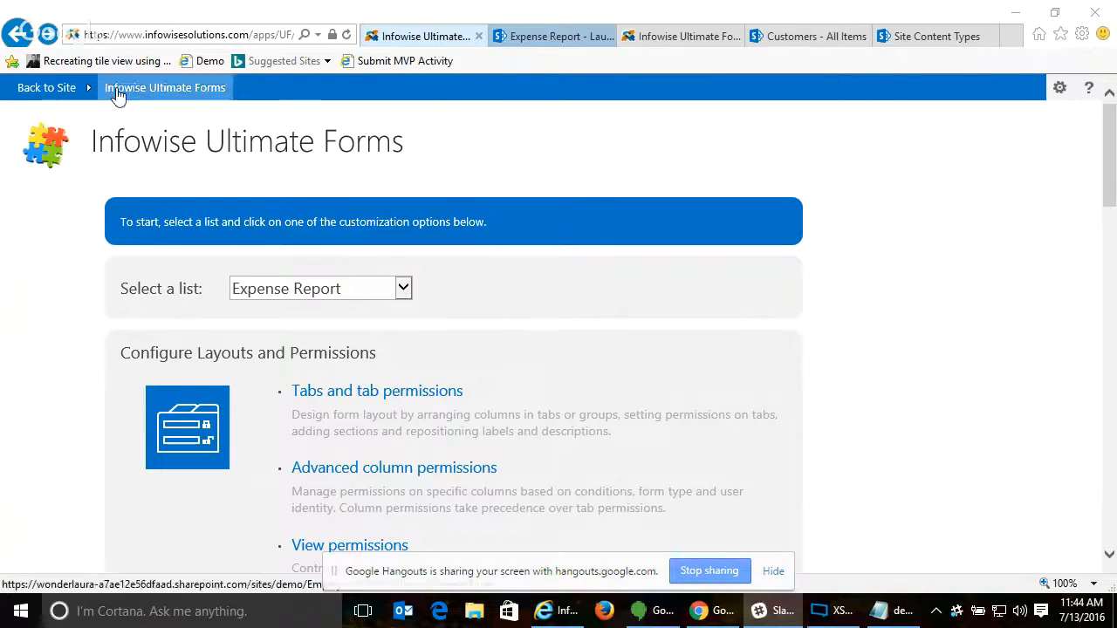
{"action": "left_click", "coordinate": [529, 38]}
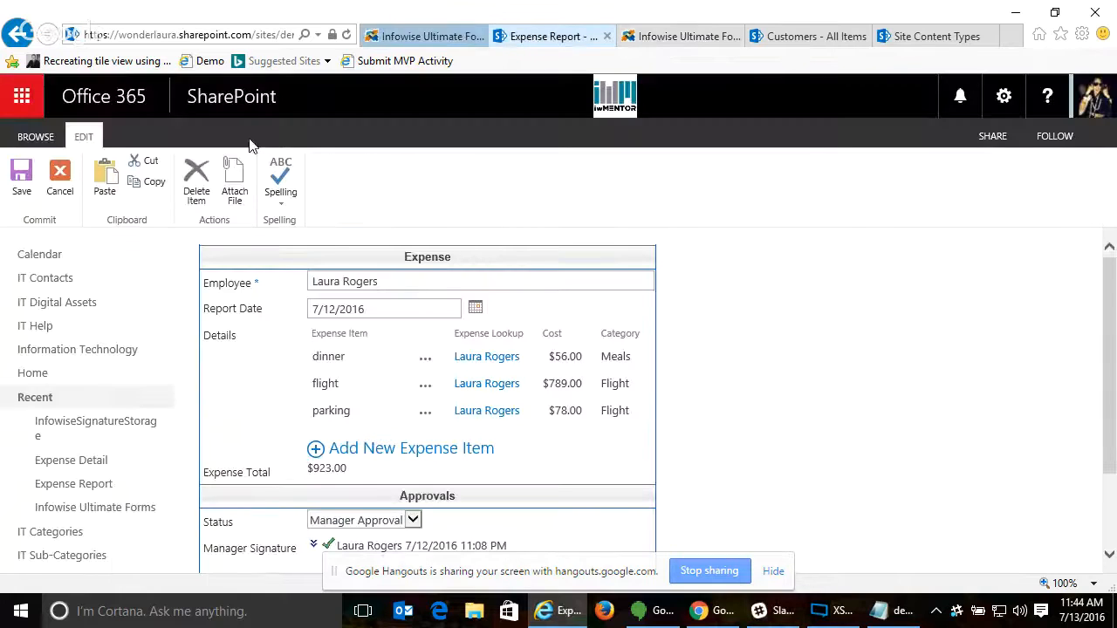
{"action": "left_click", "coordinate": [57, 179]}
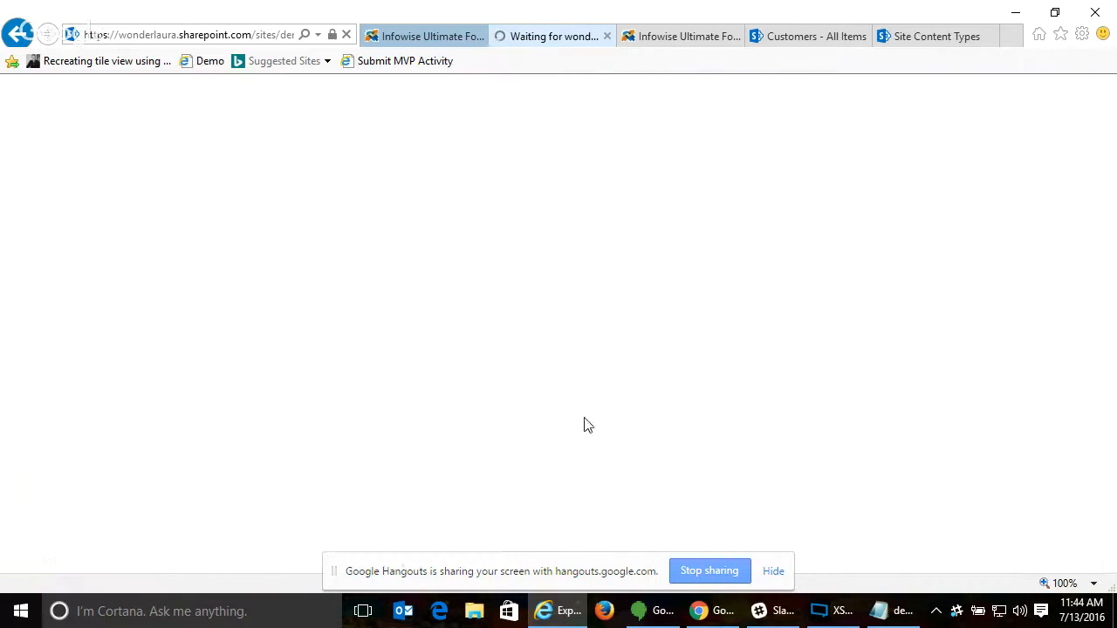
{"action": "left_click", "coordinate": [267, 222]}
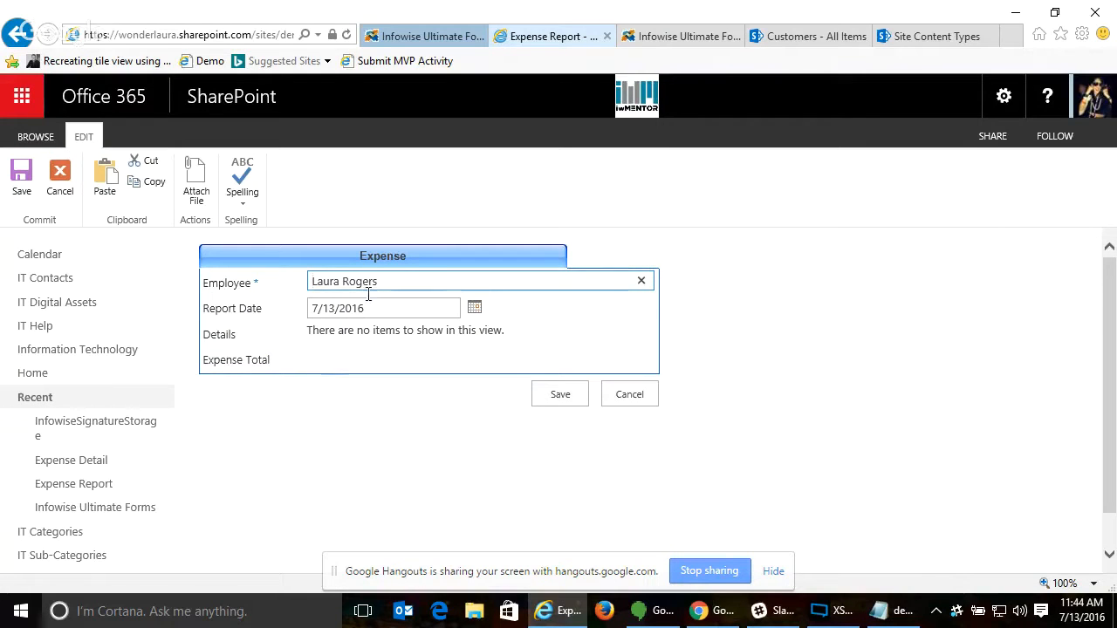
{"action": "left_click", "coordinate": [630, 395]}
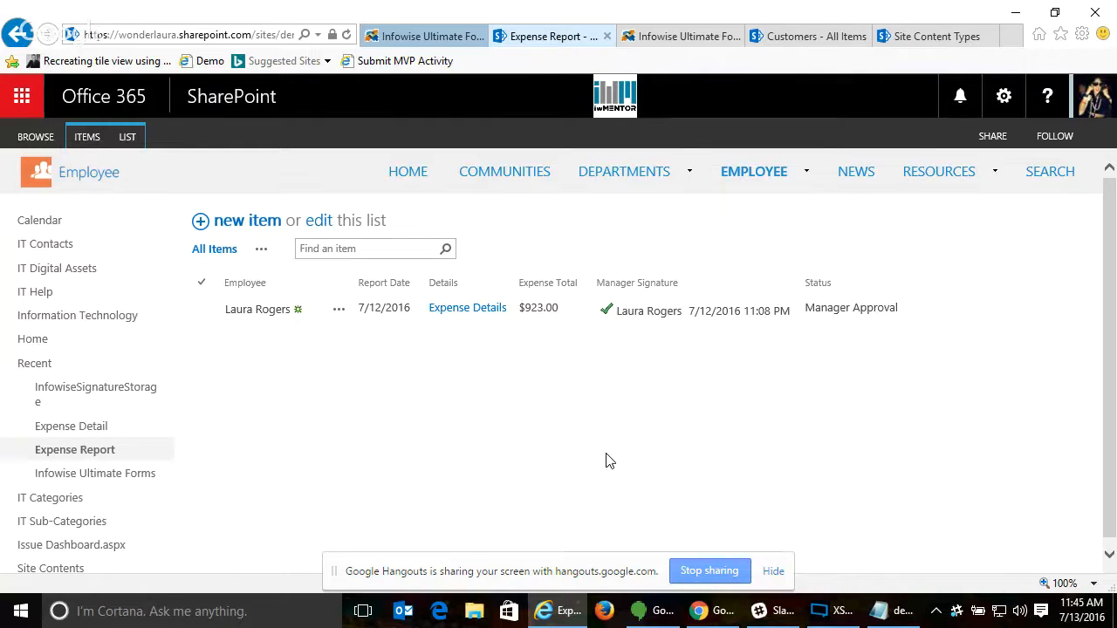
- Open the existing expense report for editing and select Manager Approval as the status under Approvals
{"action": "left_click", "coordinate": [340, 313]}
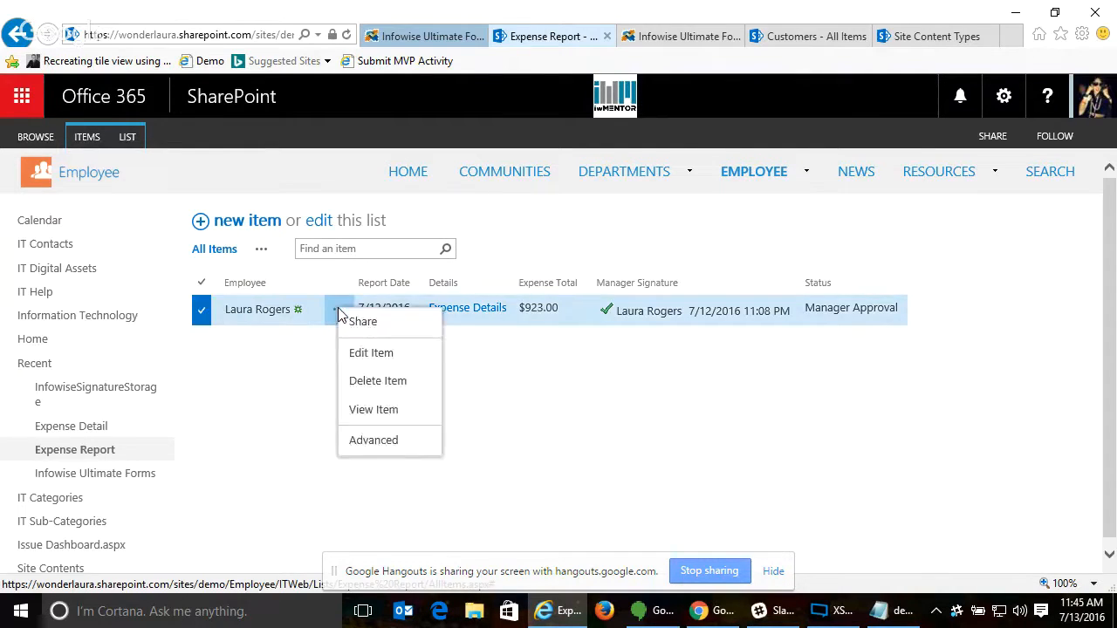
{"action": "left_click", "coordinate": [370, 353]}
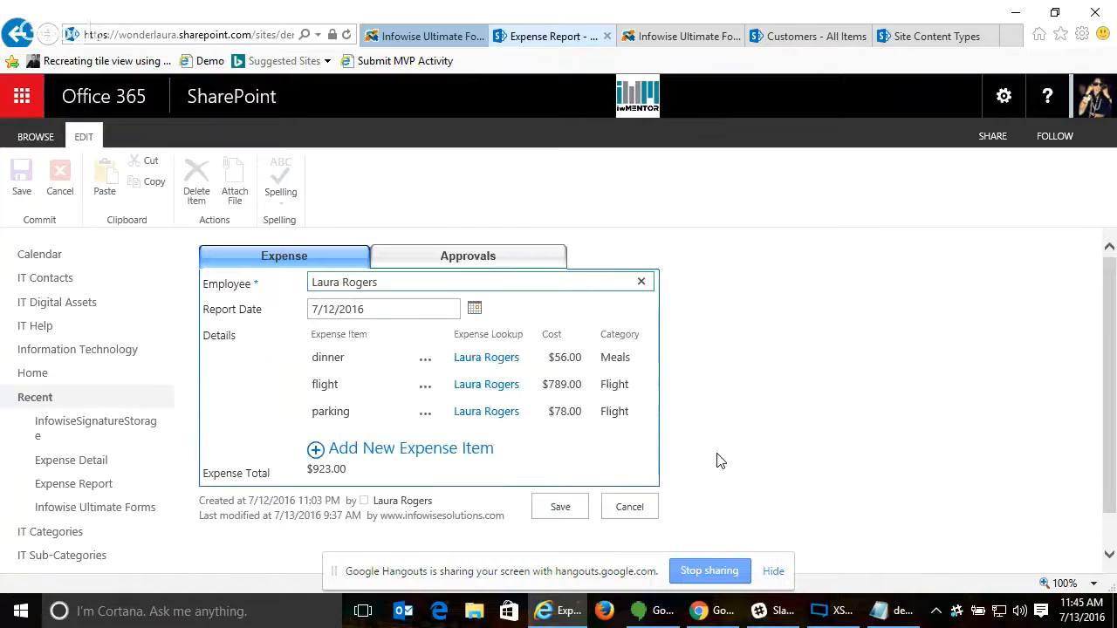
{"action": "left_click", "coordinate": [436, 262]}
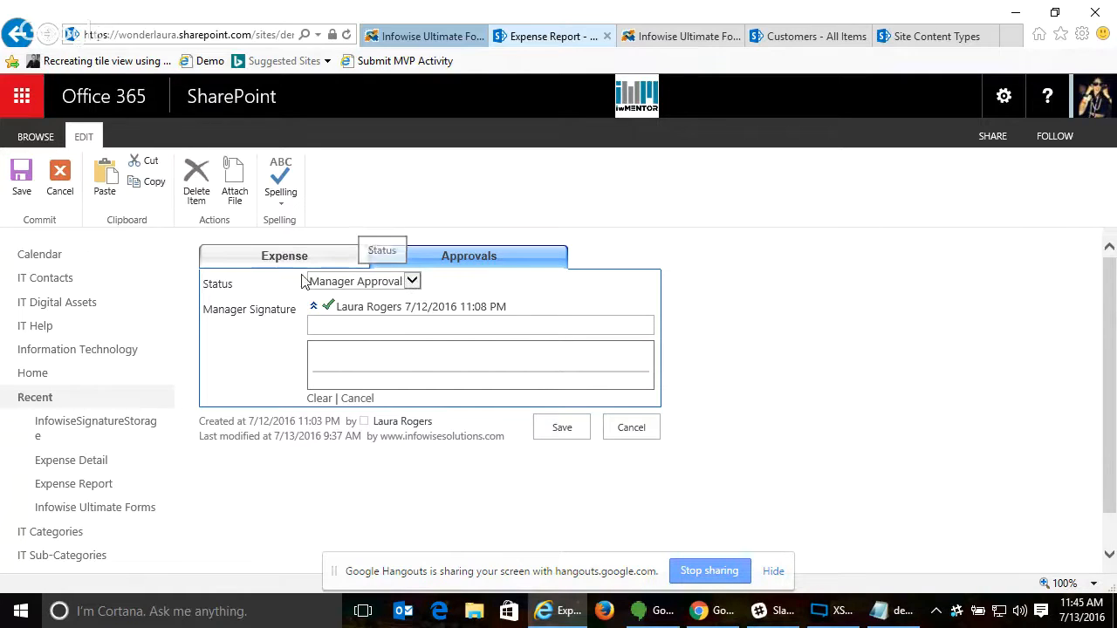
{"action": "left_click", "coordinate": [368, 283]}
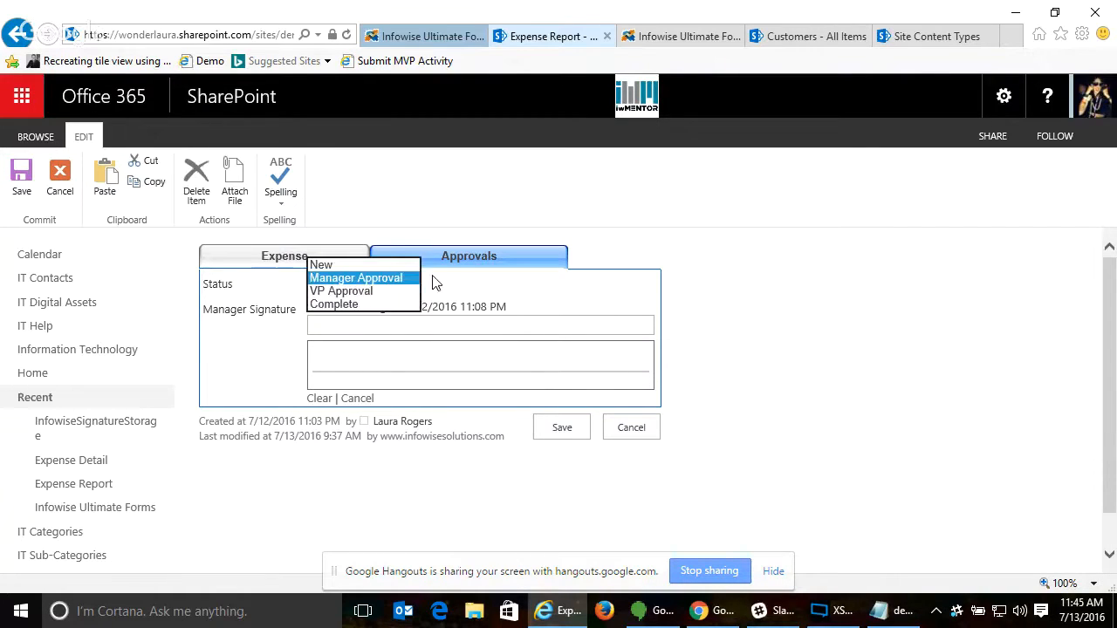
{"action": "left_click", "coordinate": [371, 279]}
- Enter the manager's first name, draw a freehand manager signature, and save the expense report
{"action": "left_click", "coordinate": [341, 326]}
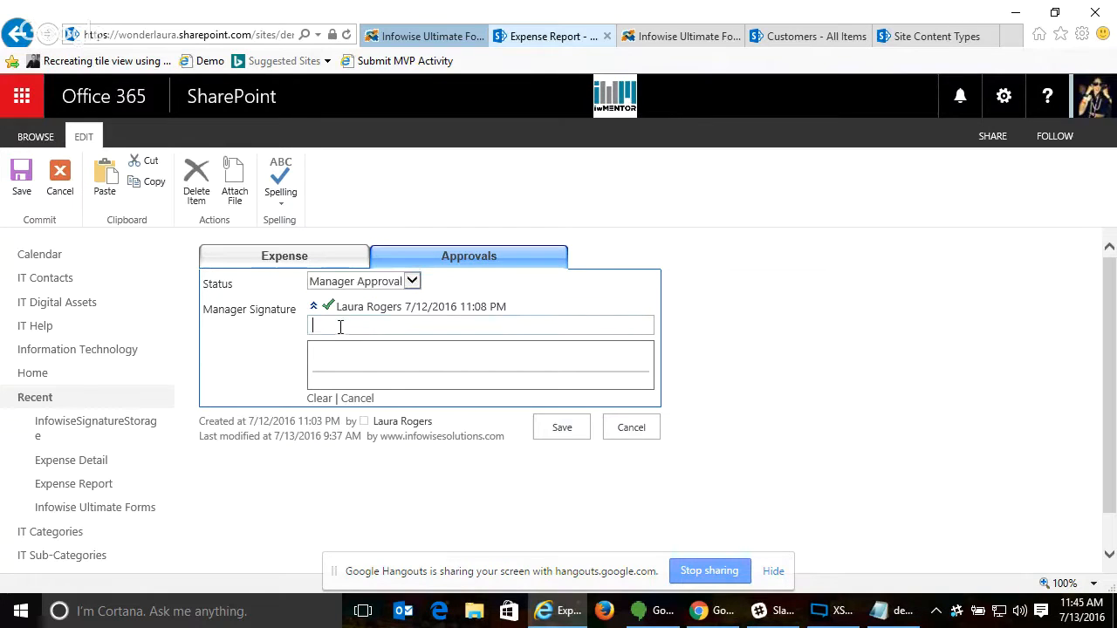
{"action": "type", "text": "Laura"}
{"action": "left_click", "coordinate": [699, 330]}
{"action": "mouse_move", "coordinate": [348, 356]}
{"action": "left_mouse_down"}
{"action": "mouse_move", "coordinate": [380, 402]}
{"action": "mouse_move", "coordinate": [449, 364]}
{"action": "mouse_move", "coordinate": [531, 356]}
{"action": "mouse_move", "coordinate": [611, 369]}
{"action": "left_mouse_up"}
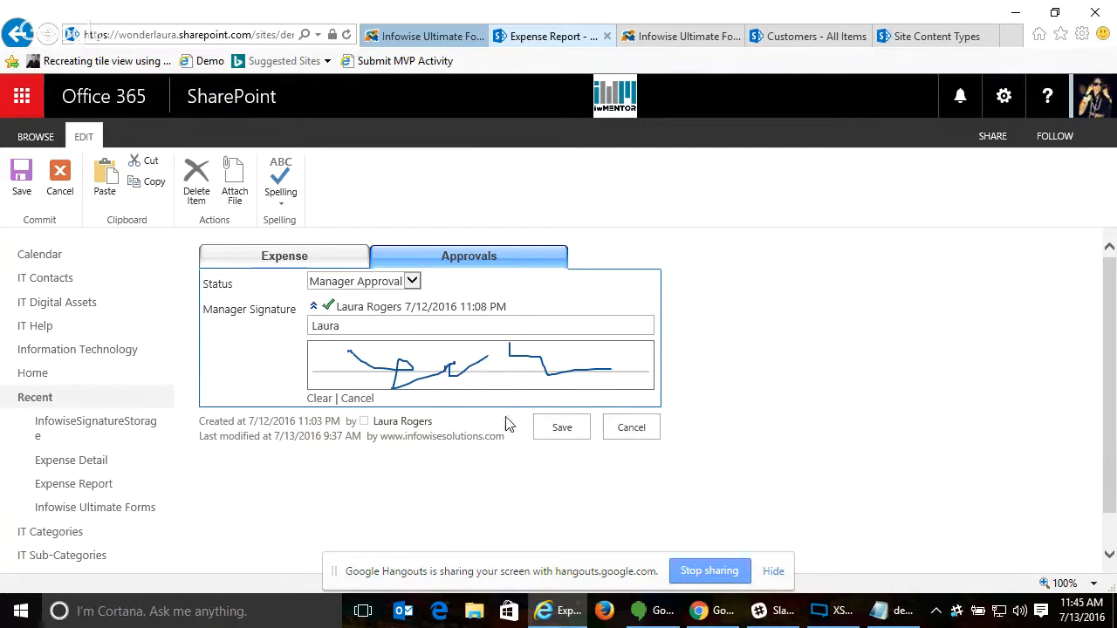
{"action": "left_click", "coordinate": [562, 430]}
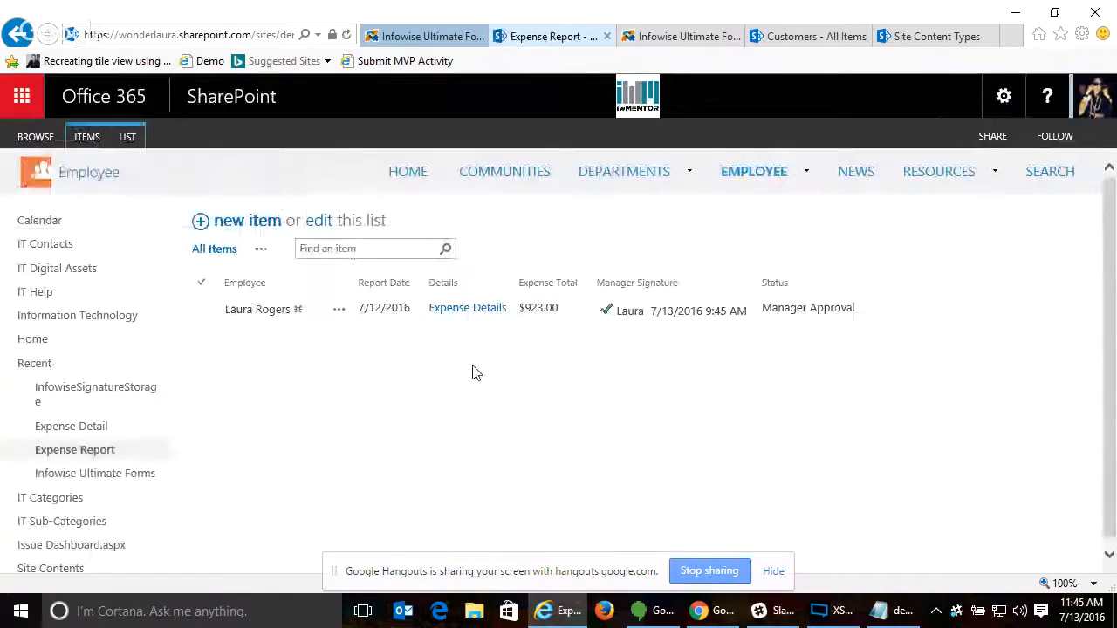
- Reopen the signed expense report to examine the manager signature under Approvals, and cancel the edit
{"action": "left_click", "coordinate": [338, 312]}
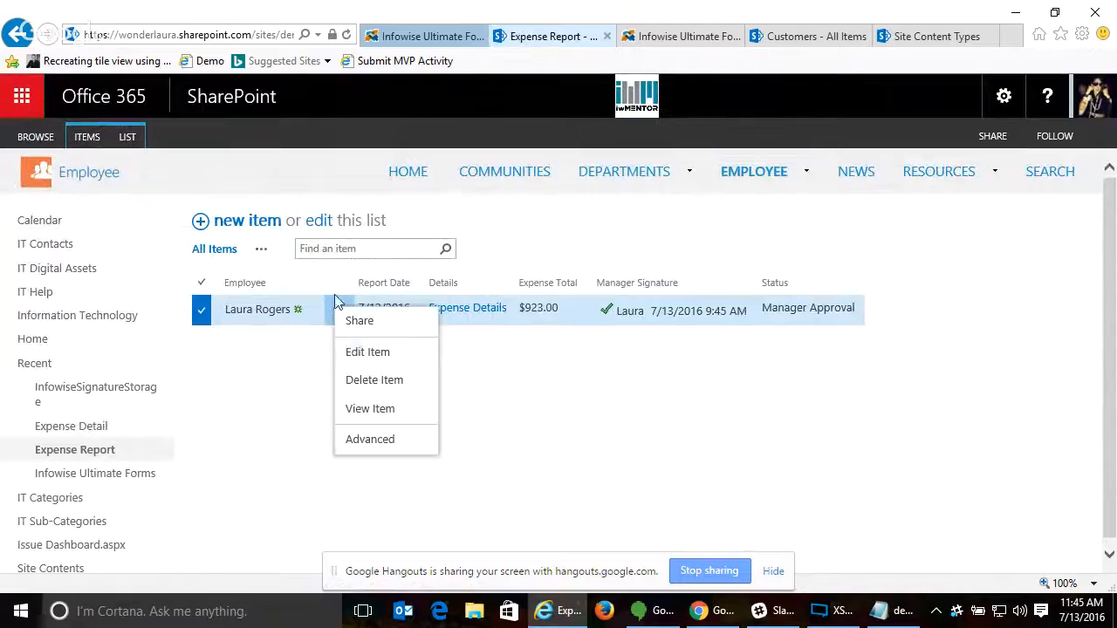
{"action": "left_click", "coordinate": [360, 354]}
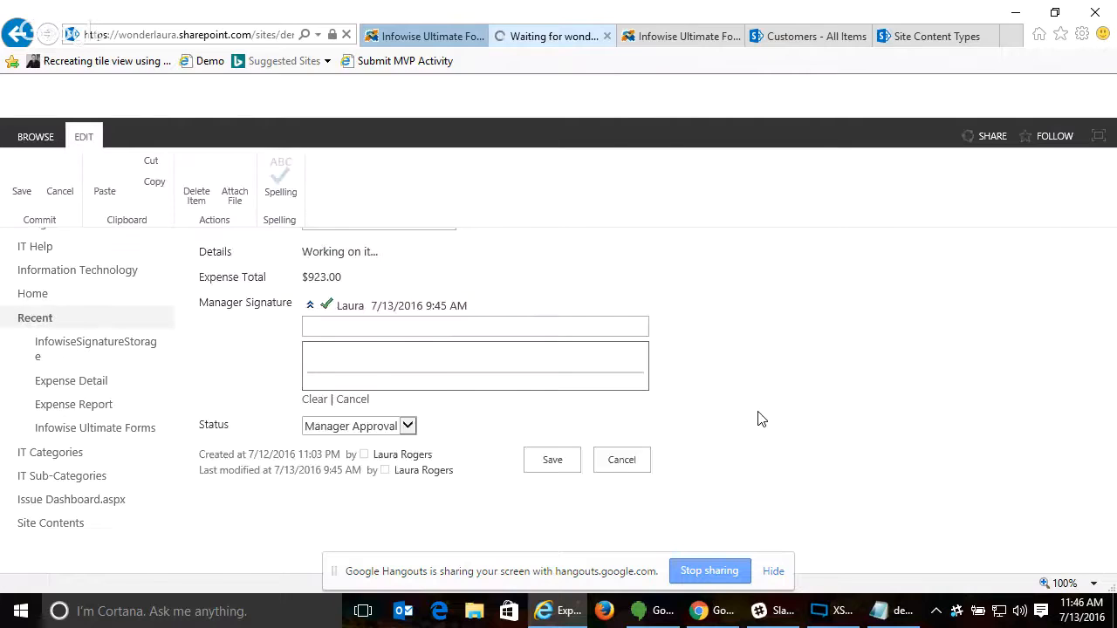
{"action": "left_click", "coordinate": [470, 258]}
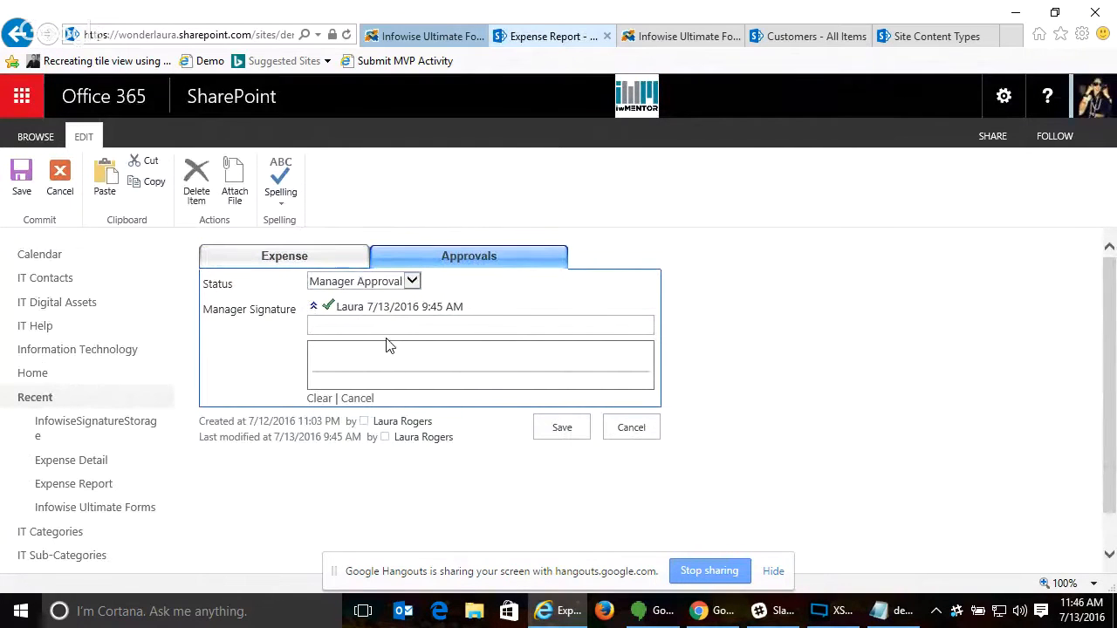
{"action": "left_click_drag", "start_coordinate": [385, 348], "coordinate": [472, 345]}
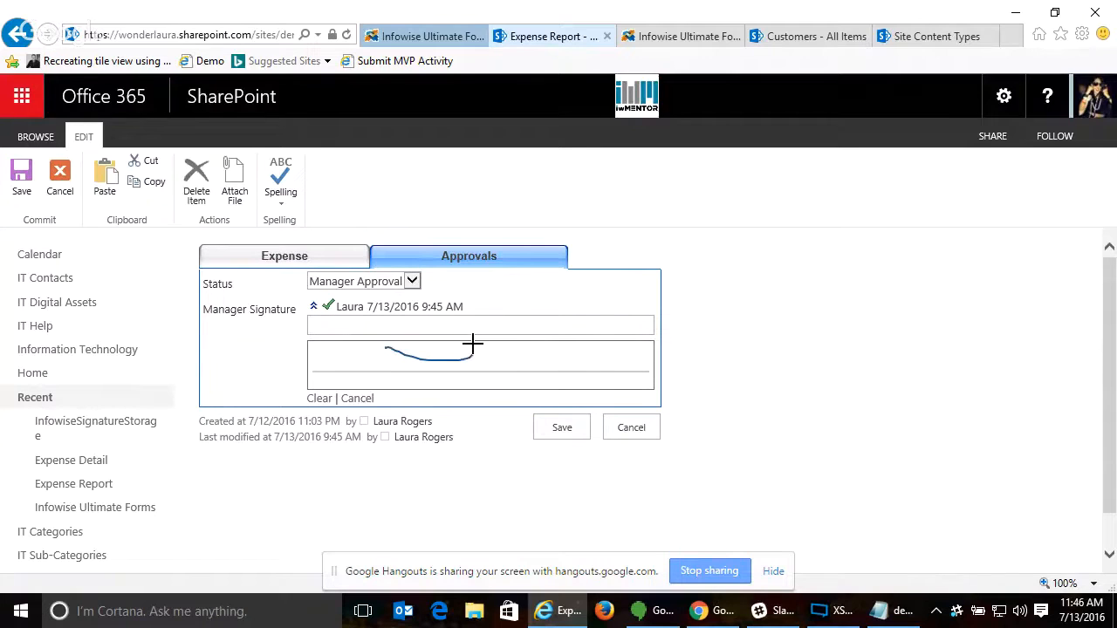
{"action": "left_click", "coordinate": [313, 306]}
{"action": "left_click", "coordinate": [635, 340]}
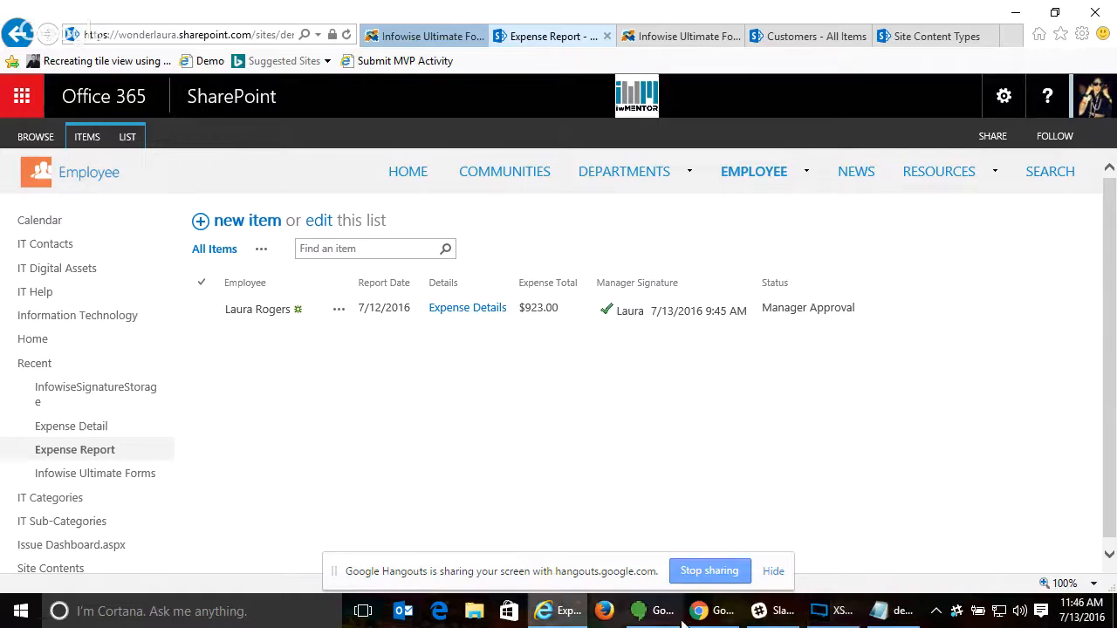
- Go to the Expense Detail list and open its Infowise Ultimate Forms customization page
{"action": "mouse_move", "coordinate": [879, 620]}
{"action": "left_click", "coordinate": [904, 559]}
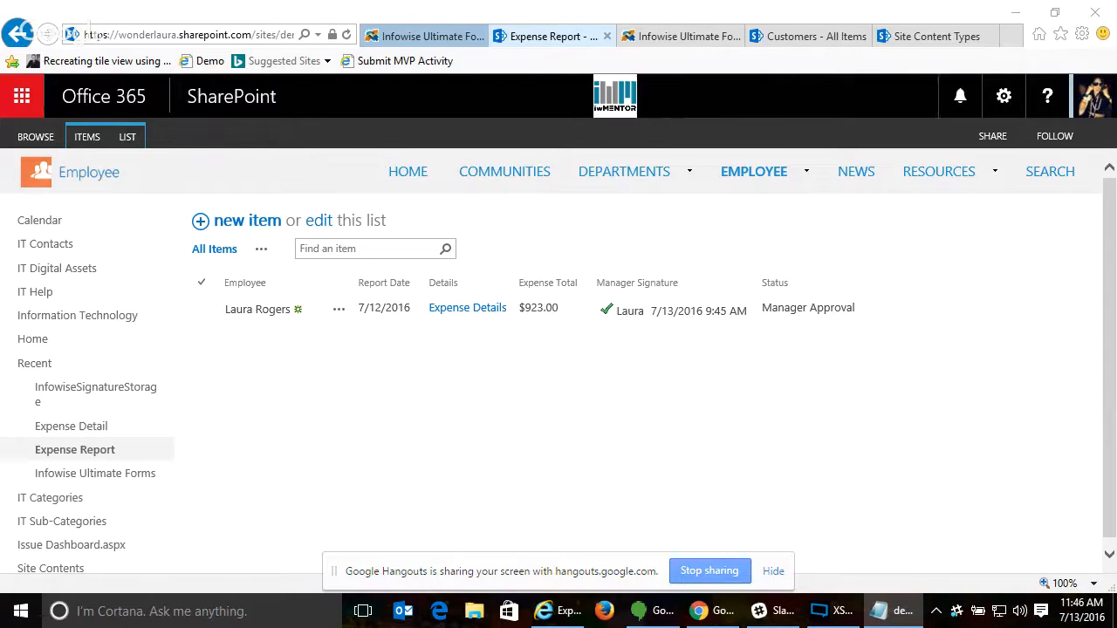
{"action": "left_click", "coordinate": [61, 427]}
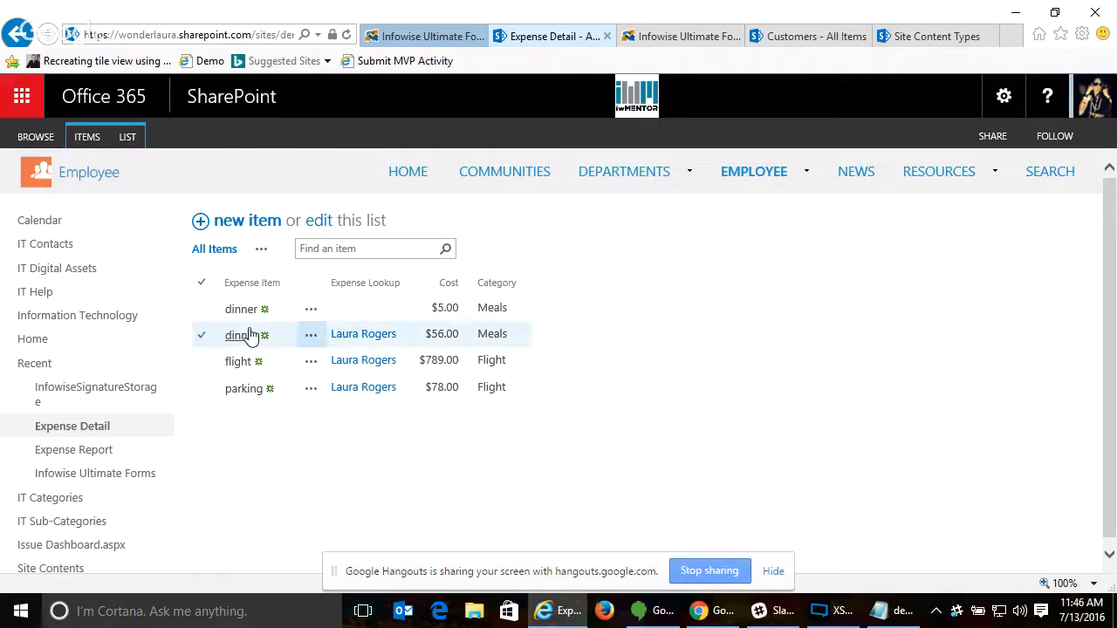
{"action": "left_click", "coordinate": [127, 137]}
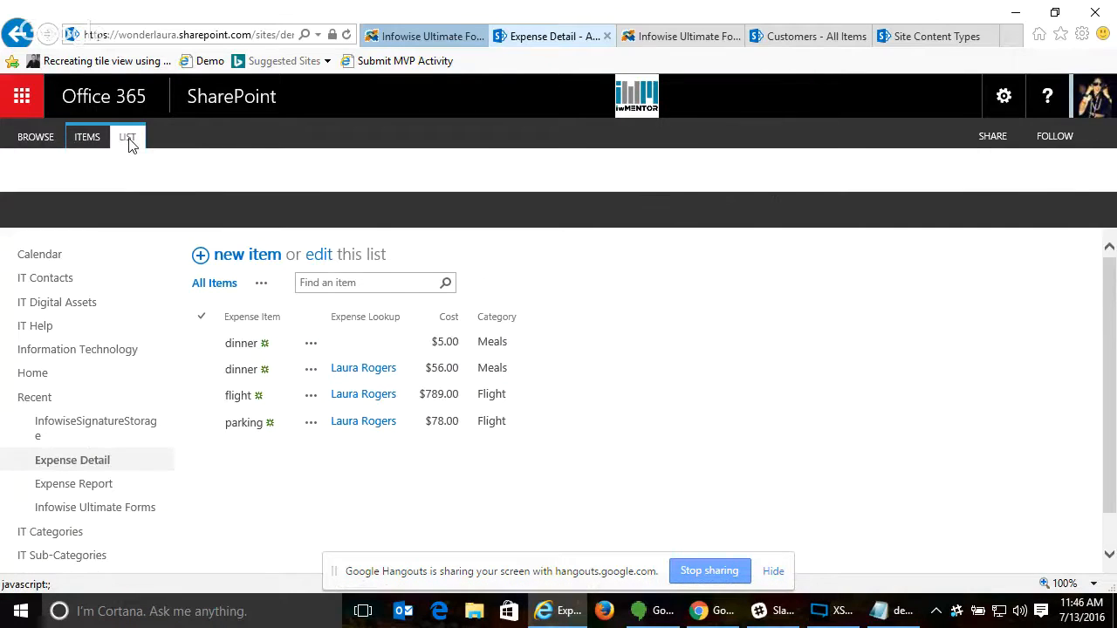
{"action": "left_click", "coordinate": [1006, 179]}
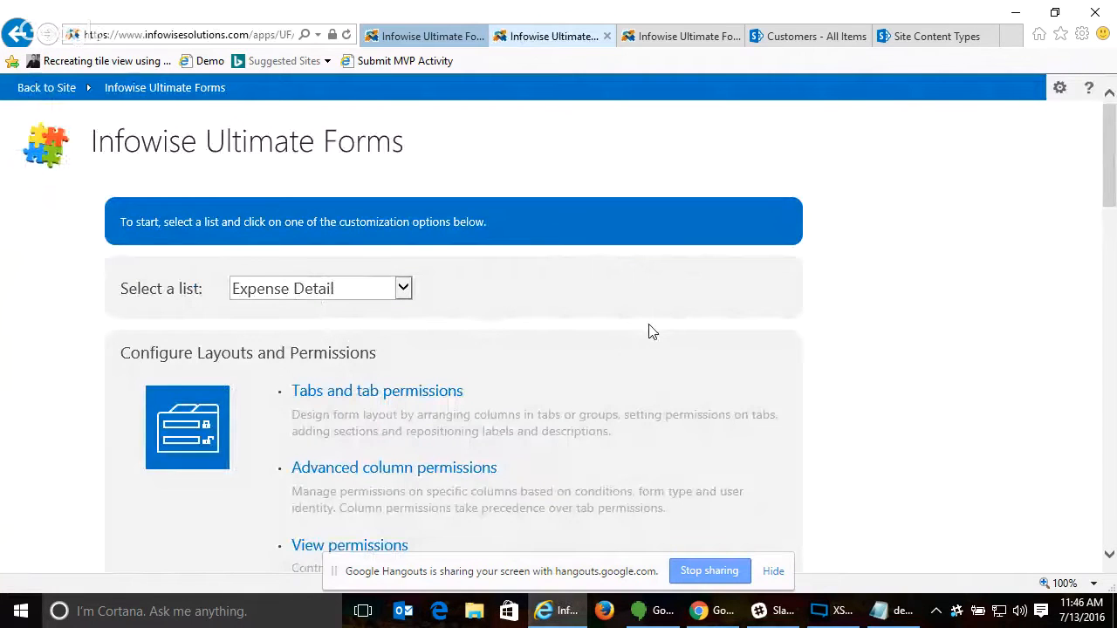
- Expand the business logic and the defaults and validation groups, and open Default values and dynamic rules for Expense Detail
{"action": "scroll", "coordinate": [651, 332], "scroll_direction": "down", "scroll_amount": 8}
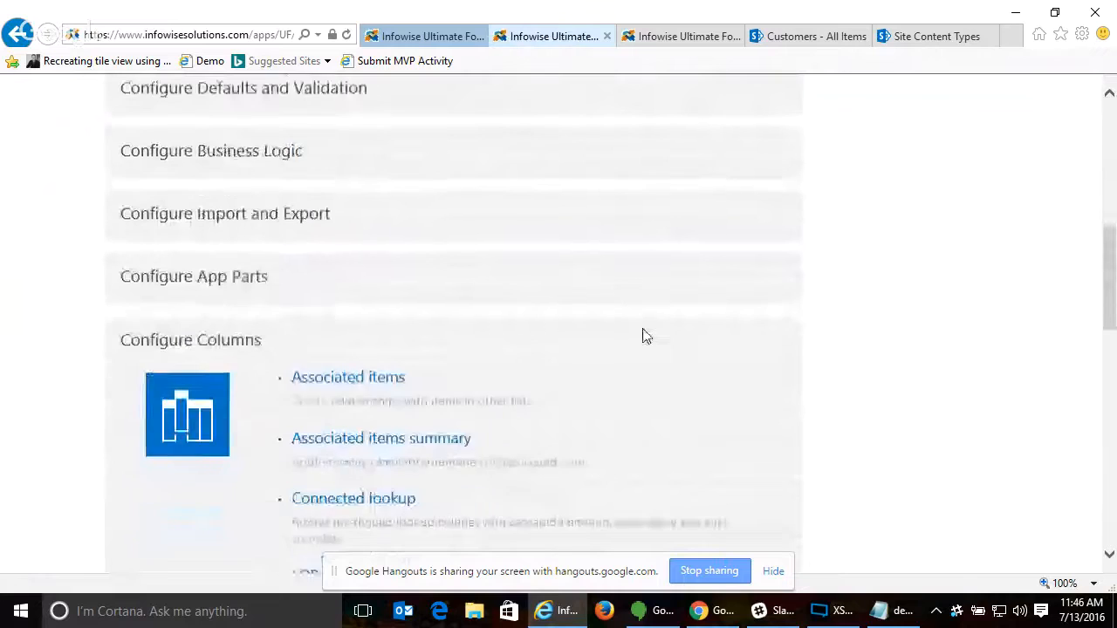
{"action": "scroll", "coordinate": [646, 337], "scroll_direction": "down", "scroll_amount": 2}
{"action": "scroll", "coordinate": [646, 337], "scroll_direction": "up", "scroll_amount": 3}
{"action": "left_click", "coordinate": [232, 214]}
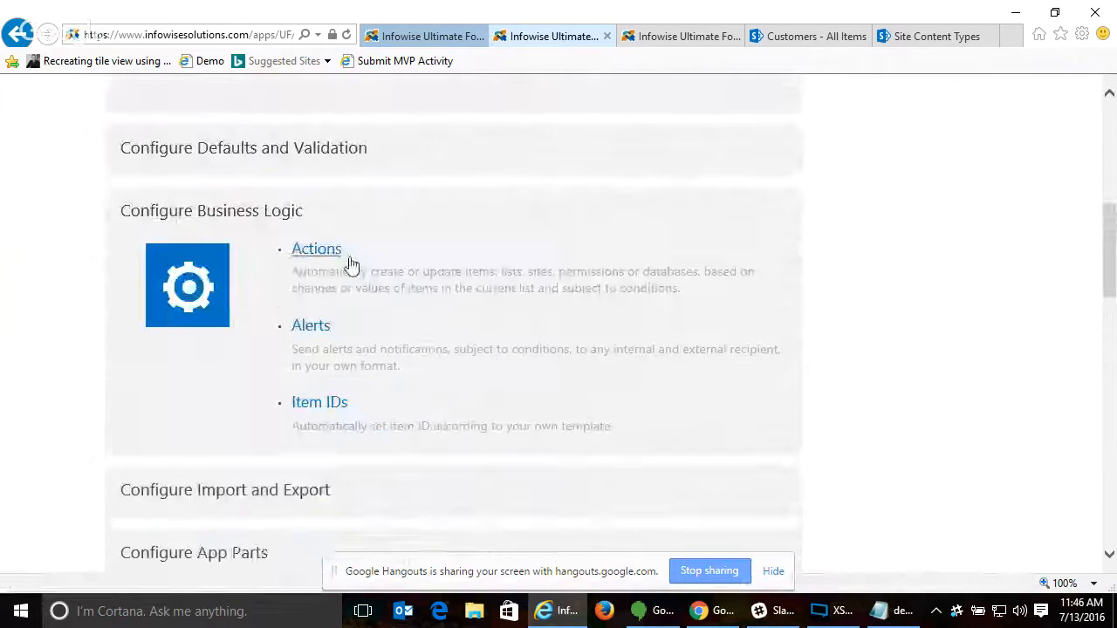
{"action": "left_click", "coordinate": [297, 148]}
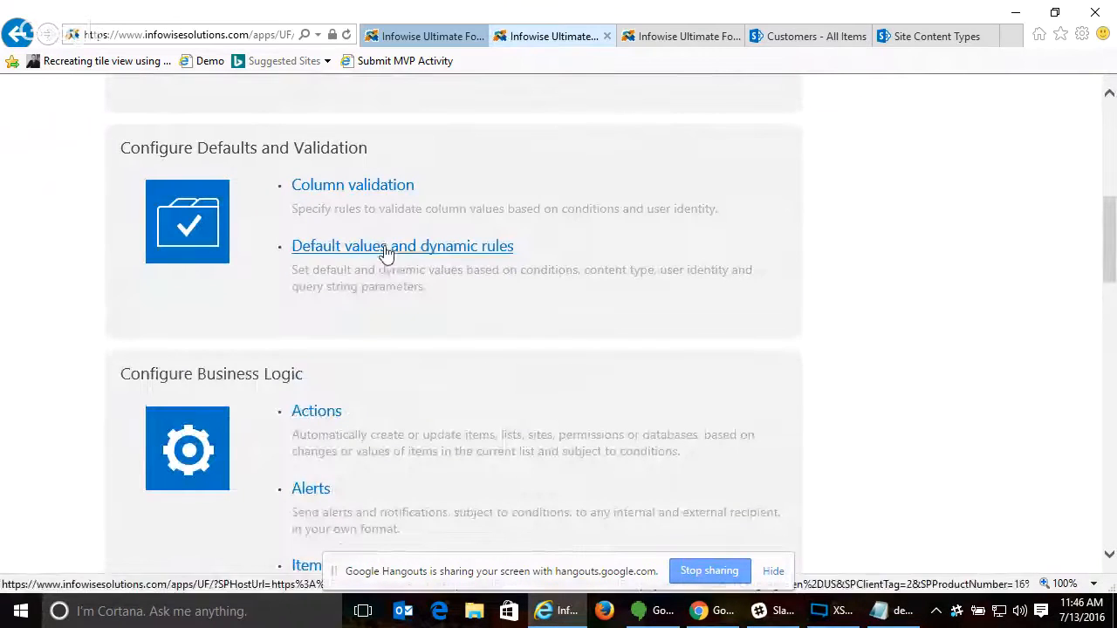
{"action": "left_click", "coordinate": [387, 249]}
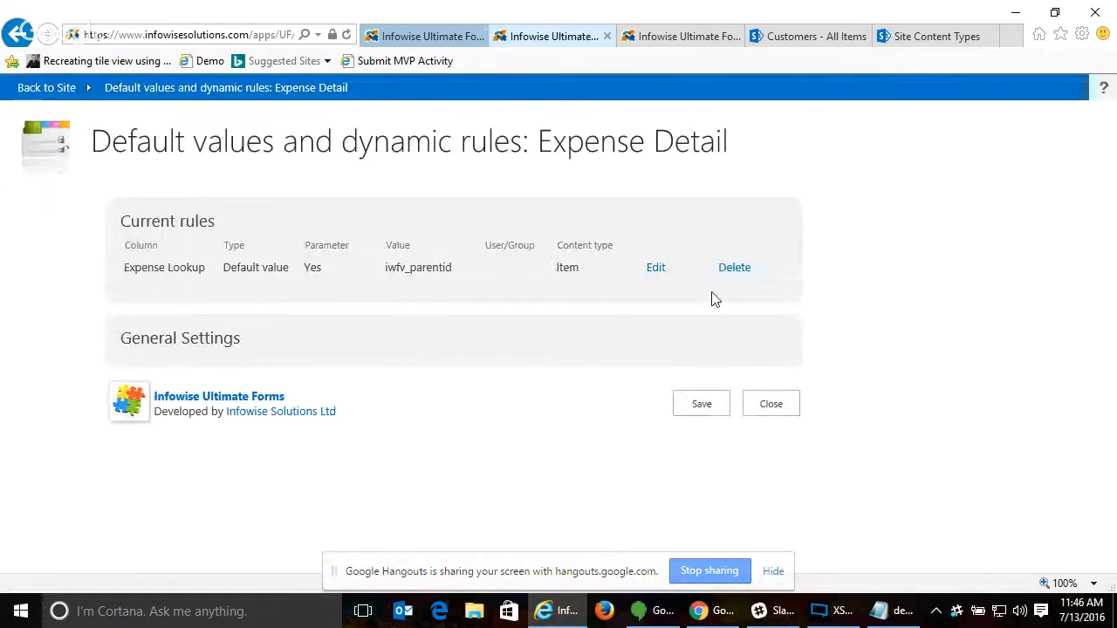
- Examine the Expense Lookup default value rule and its parameter, and close the rule settings without changes
{"action": "left_click", "coordinate": [656, 269]}
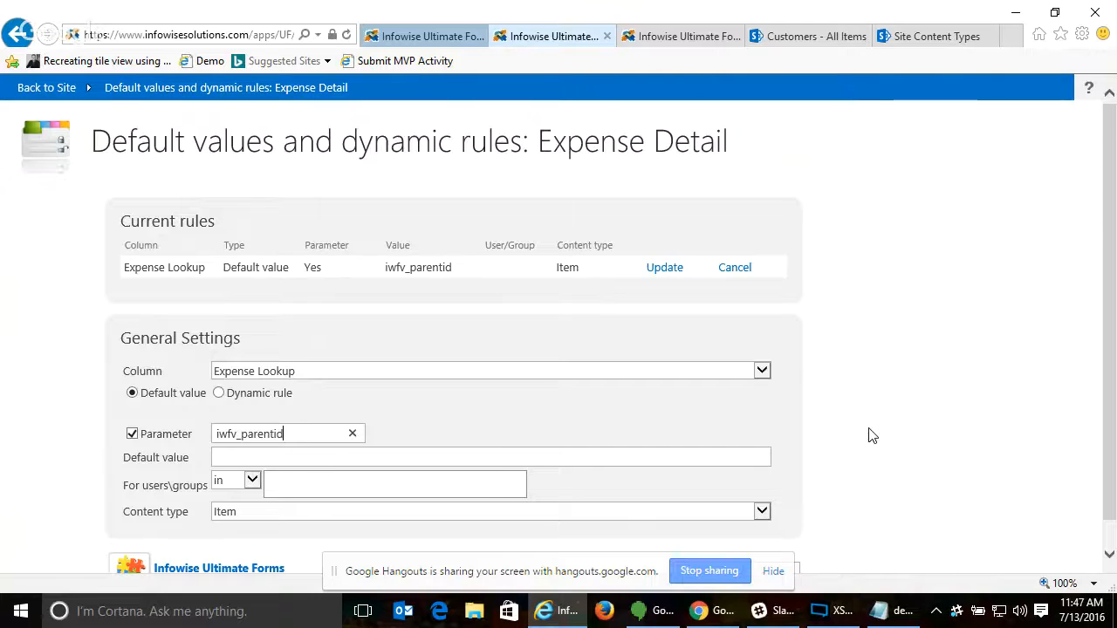
{"action": "scroll", "coordinate": [870, 434], "scroll_direction": "down", "scroll_amount": 1}
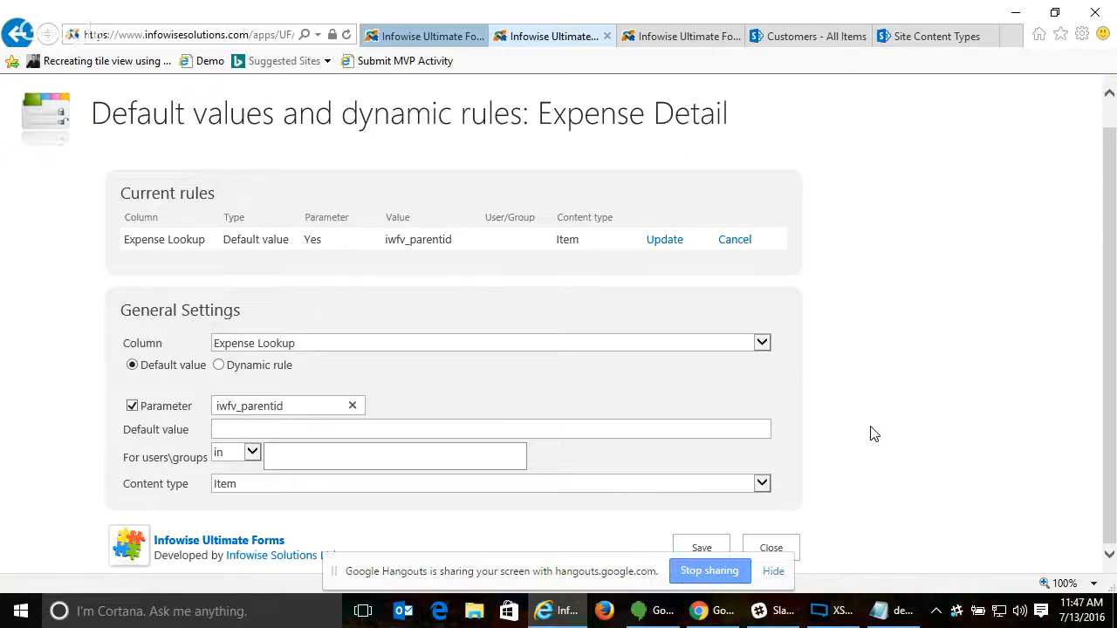
{"action": "left_click", "coordinate": [771, 548]}
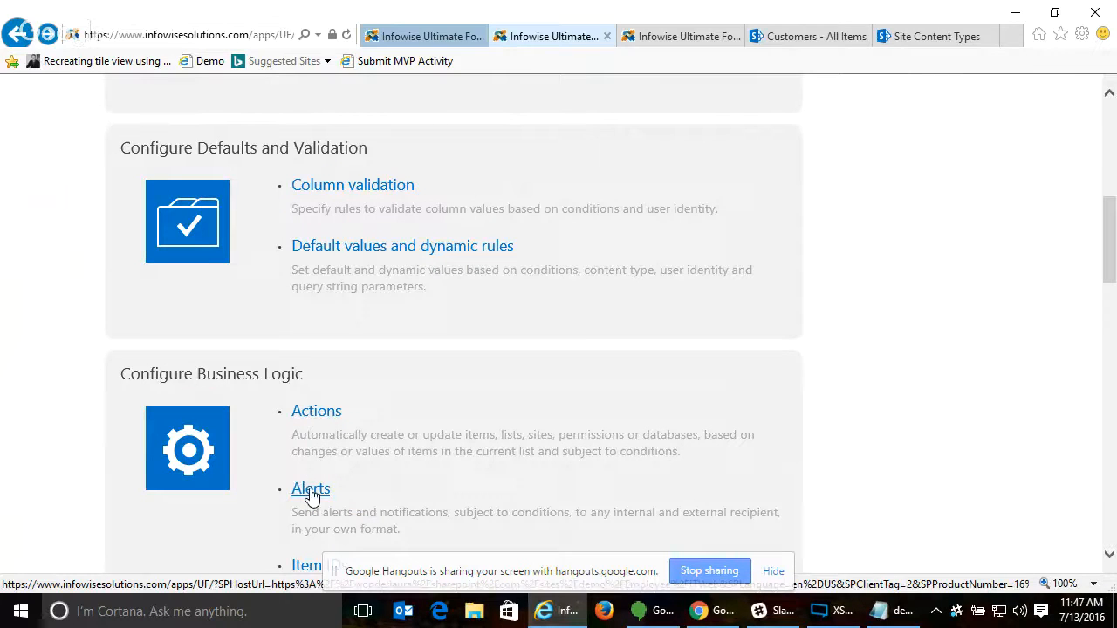
- Open the Alerts settings for the Expense Detail list and review the new alert's title and site options
{"action": "left_click", "coordinate": [312, 494]}
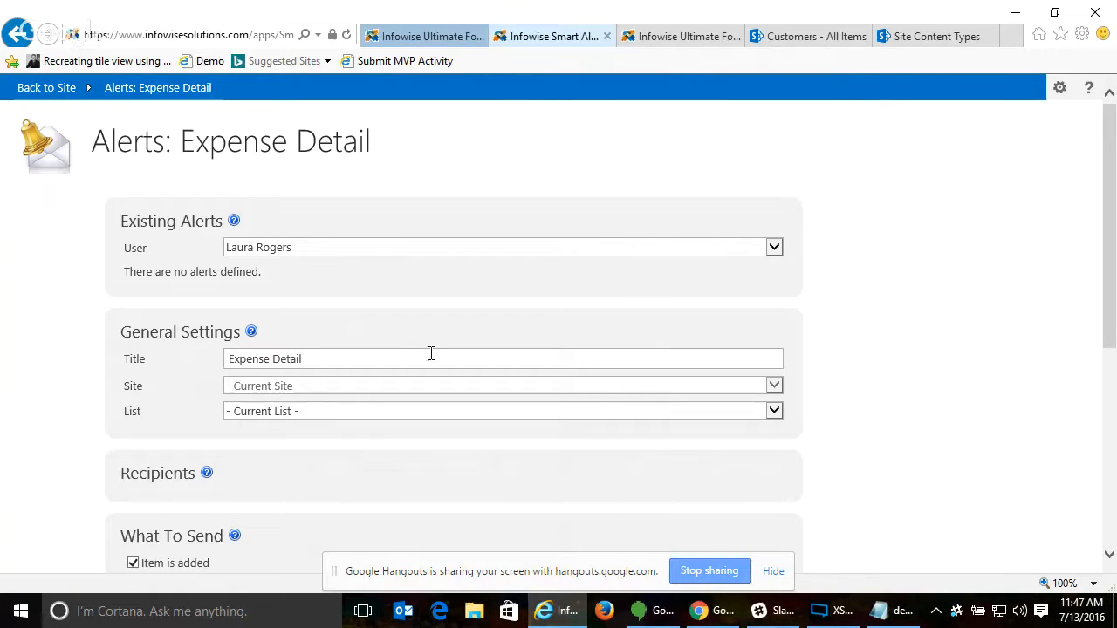
{"action": "scroll", "coordinate": [899, 321], "scroll_direction": "down", "scroll_amount": 3}
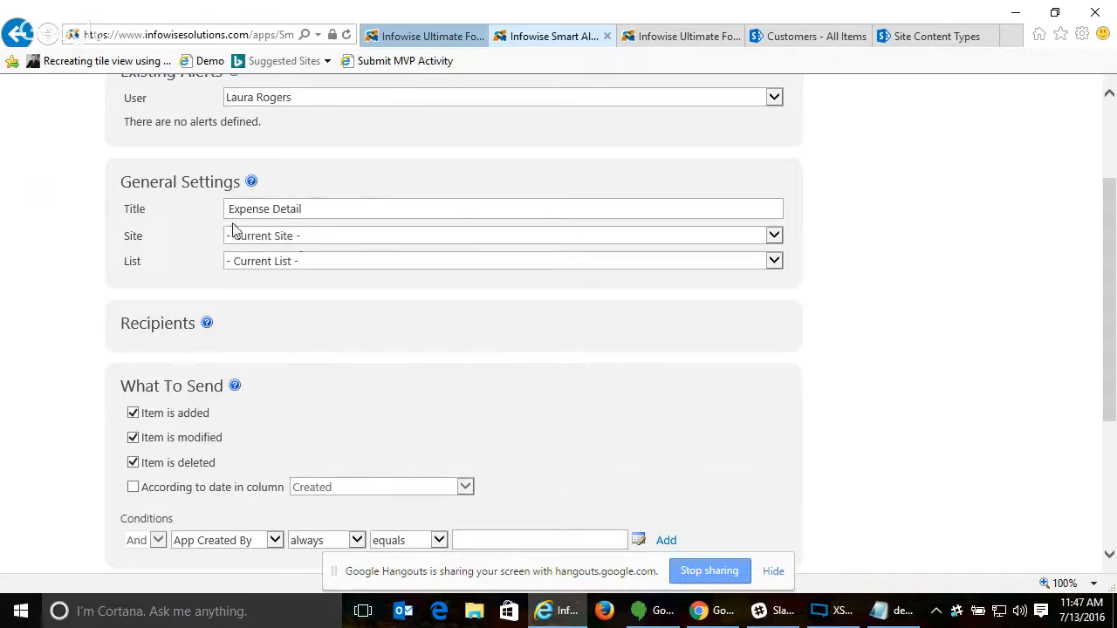
{"action": "left_click", "coordinate": [352, 205]}
{"action": "left_click", "coordinate": [308, 238]}
{"action": "left_click", "coordinate": [902, 242]}
- Replace the alert's default To recipient with the users in the Created By column
{"action": "left_click", "coordinate": [163, 325]}
{"action": "scroll", "coordinate": [810, 393], "scroll_direction": "down", "scroll_amount": 2}
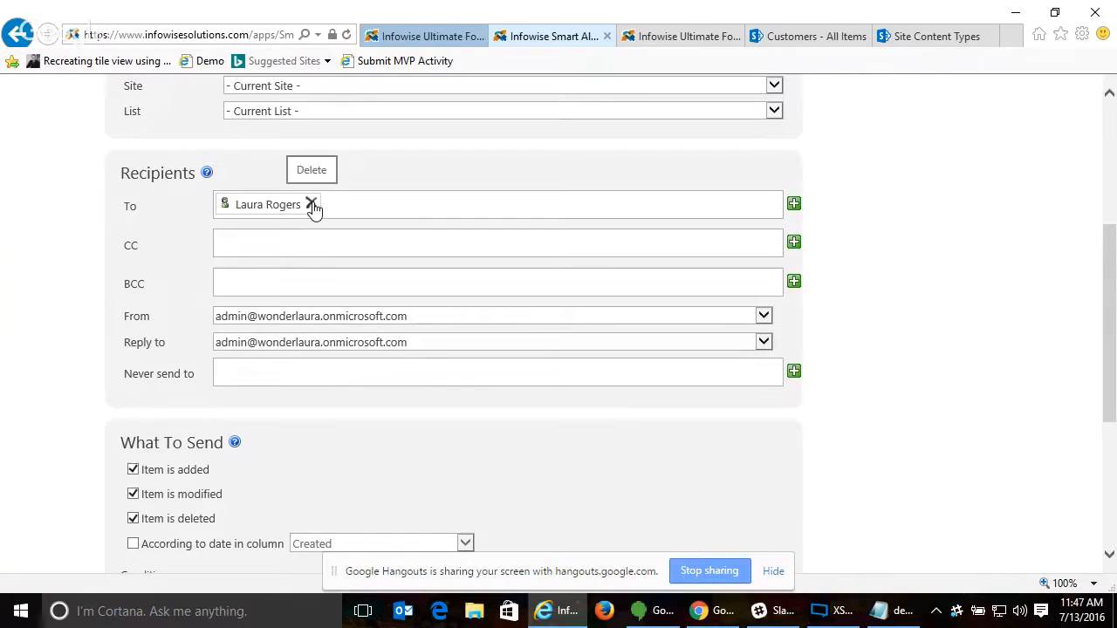
{"action": "left_click", "coordinate": [312, 206]}
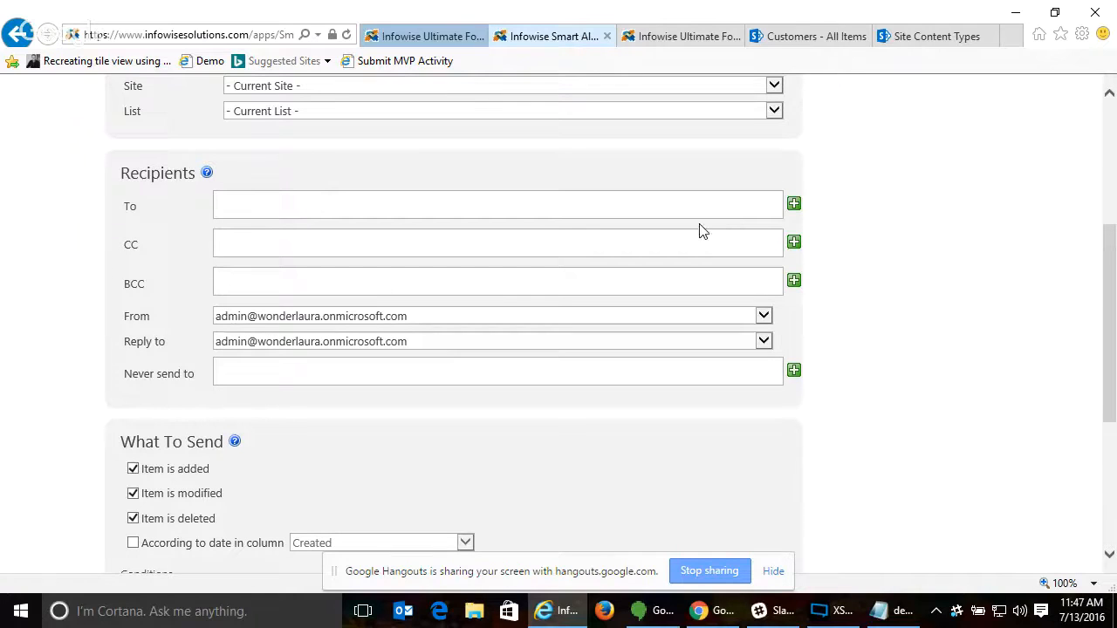
{"action": "left_click", "coordinate": [794, 206]}
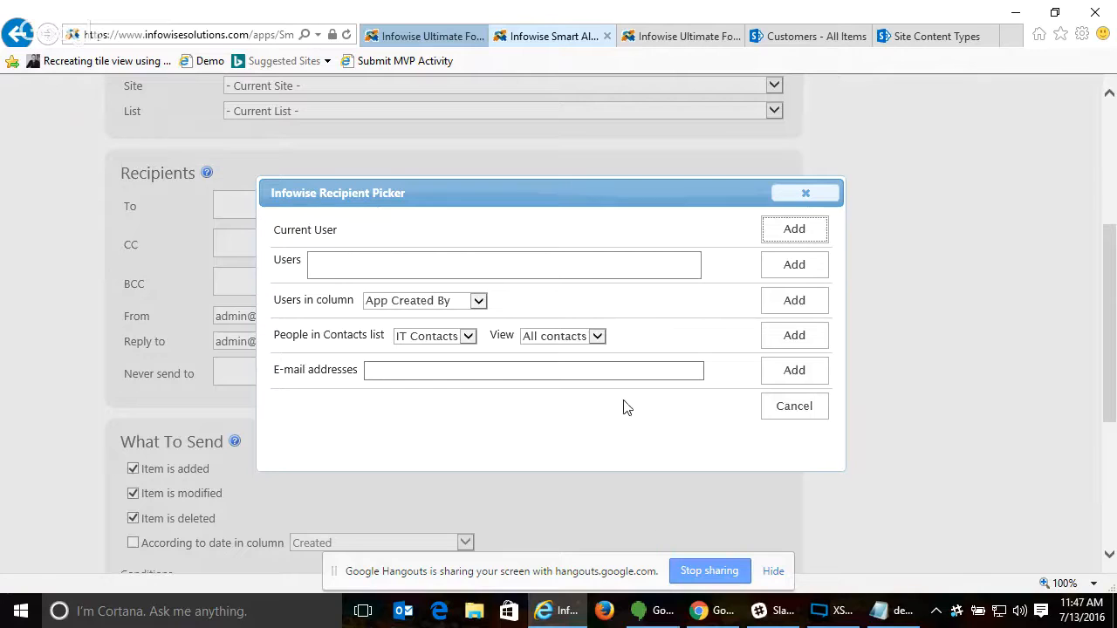
{"action": "left_click", "coordinate": [528, 260]}
{"action": "left_click", "coordinate": [453, 301]}
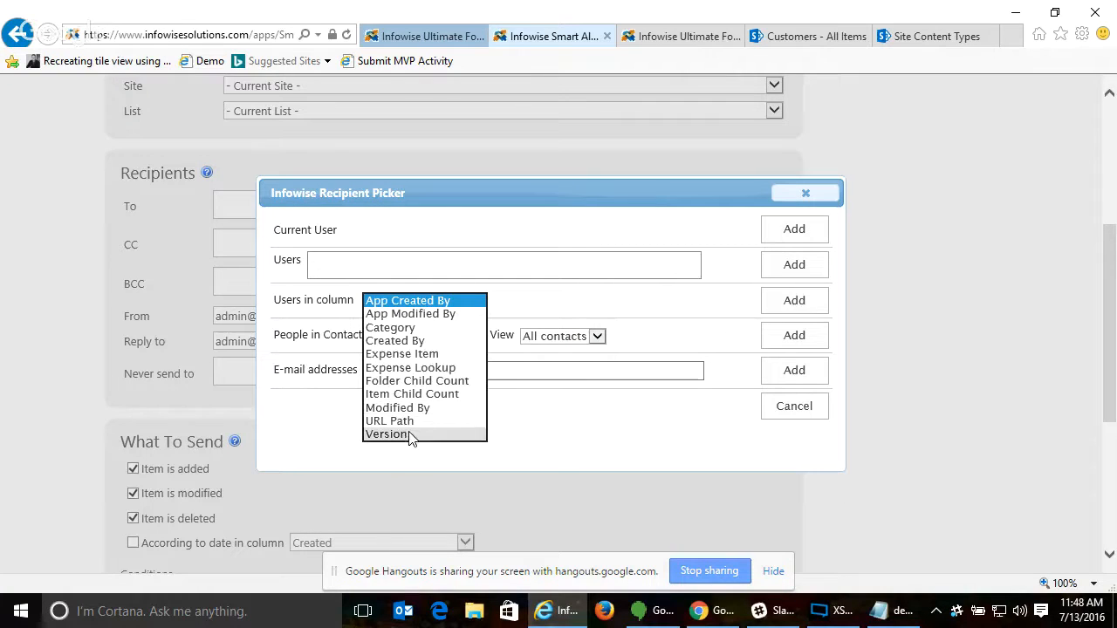
{"action": "left_click", "coordinate": [443, 342]}
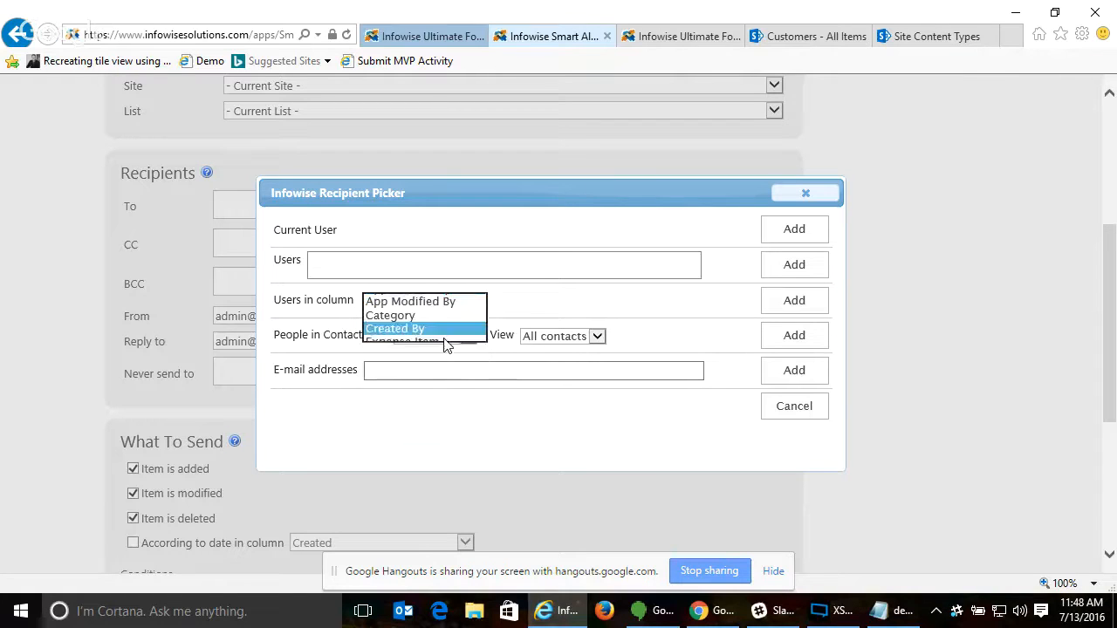
{"action": "left_click", "coordinate": [813, 302]}
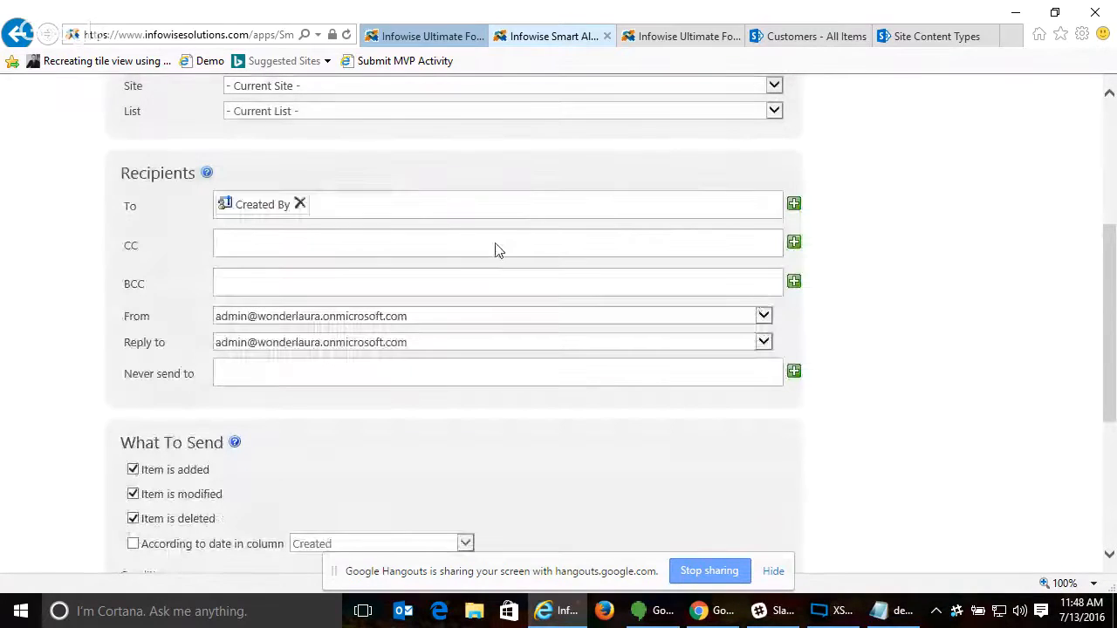
- Review the To recipient picker's contacts list, view and e-mail address options, and close the picker without adding a recipient
{"action": "left_click", "coordinate": [796, 205]}
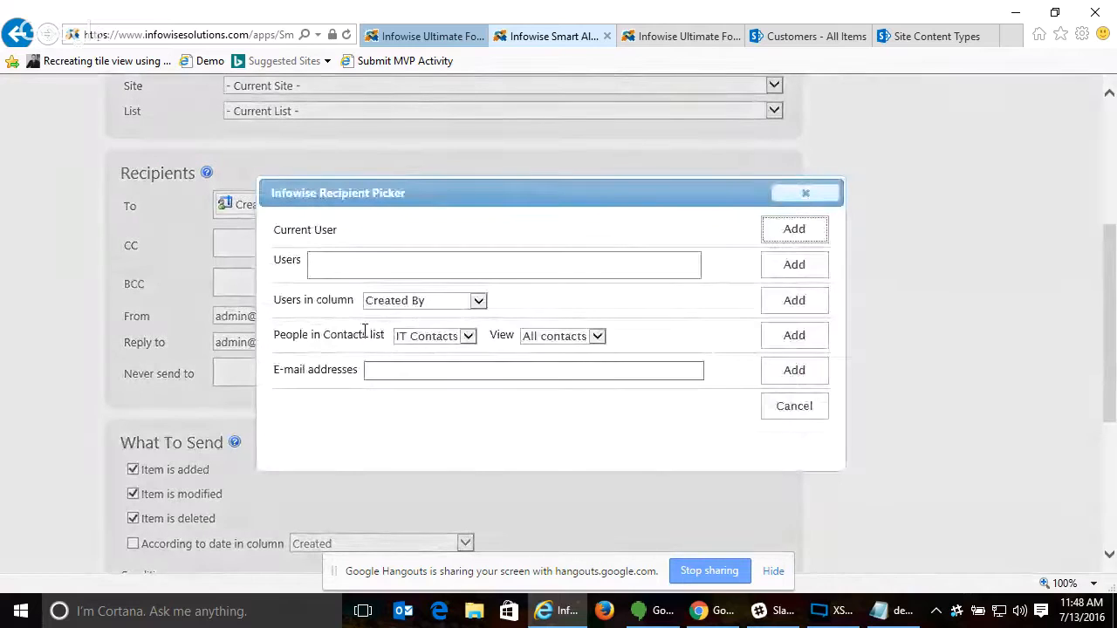
{"action": "left_click", "coordinate": [576, 339]}
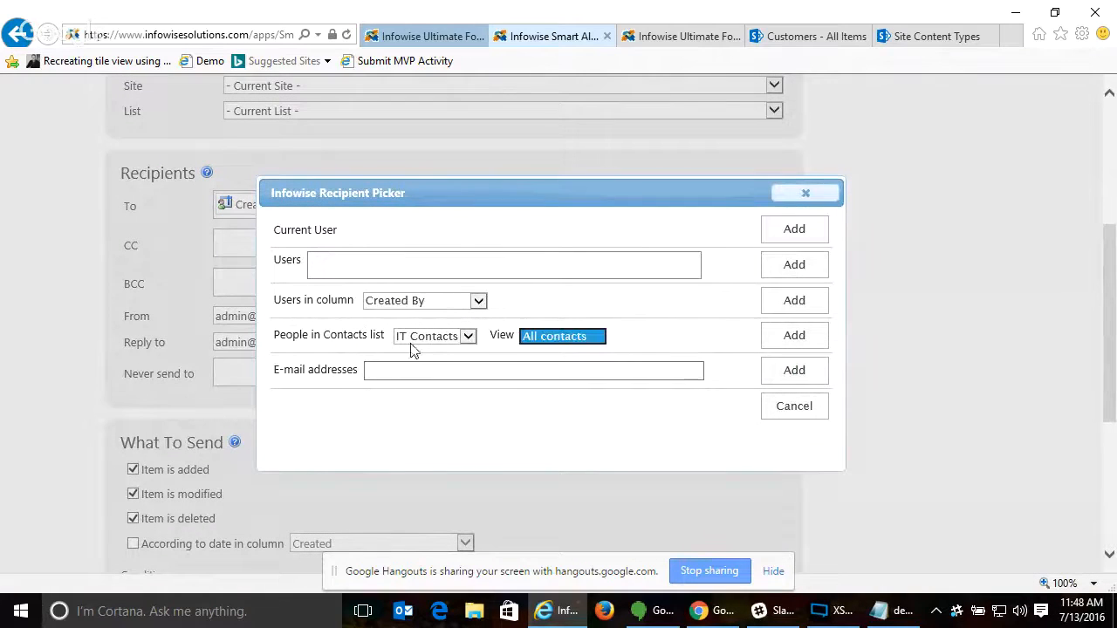
{"action": "left_click", "coordinate": [412, 345]}
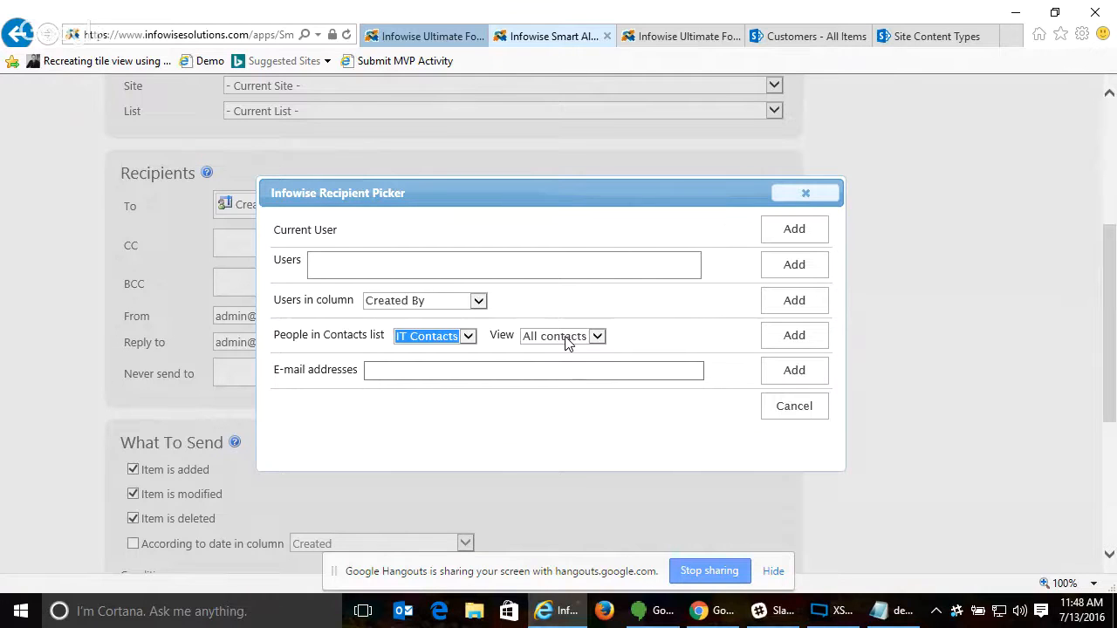
{"action": "left_click", "coordinate": [594, 337]}
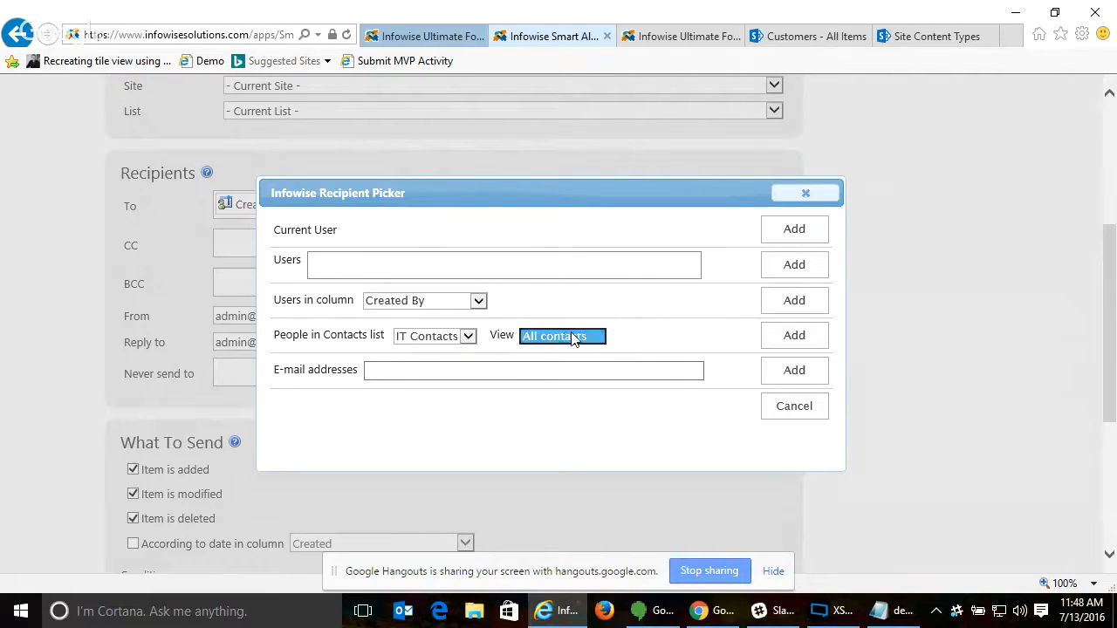
{"action": "left_click", "coordinate": [495, 365]}
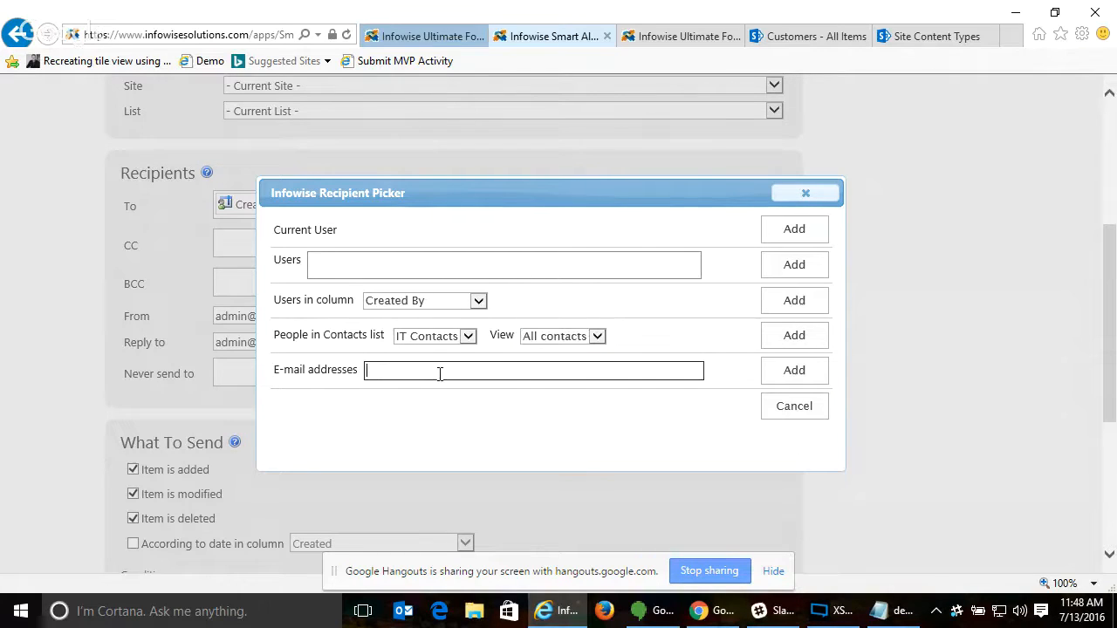
{"action": "left_click", "coordinate": [808, 194]}
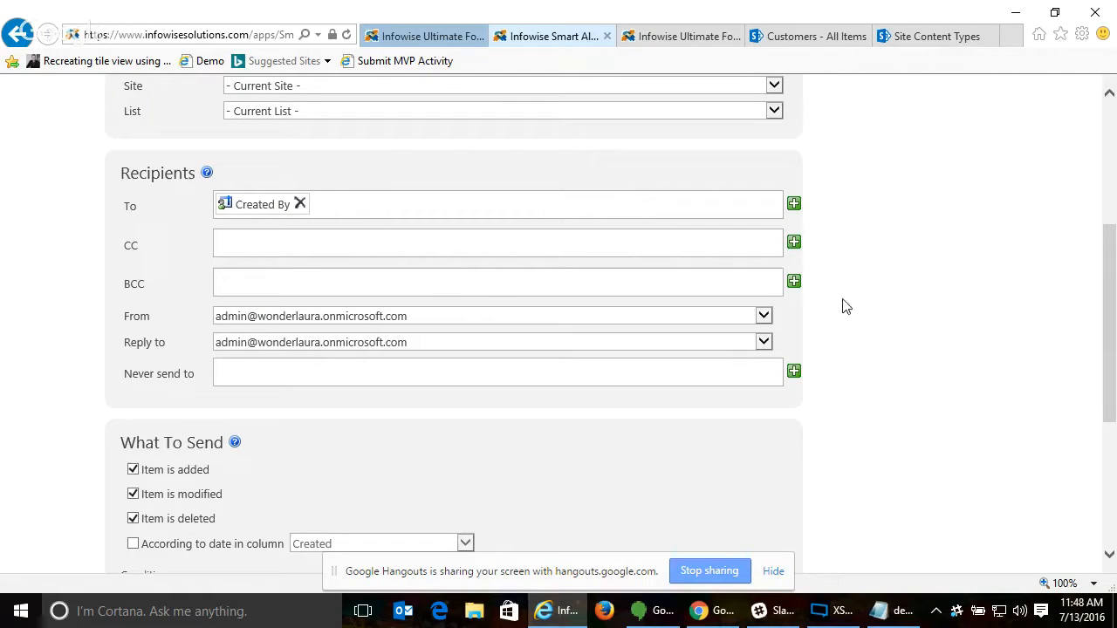
- Review the From, Reply to and Never send to settings, closing the Never send to recipient picker without changes
{"action": "left_click", "coordinate": [693, 317]}
{"action": "left_click", "coordinate": [631, 343]}
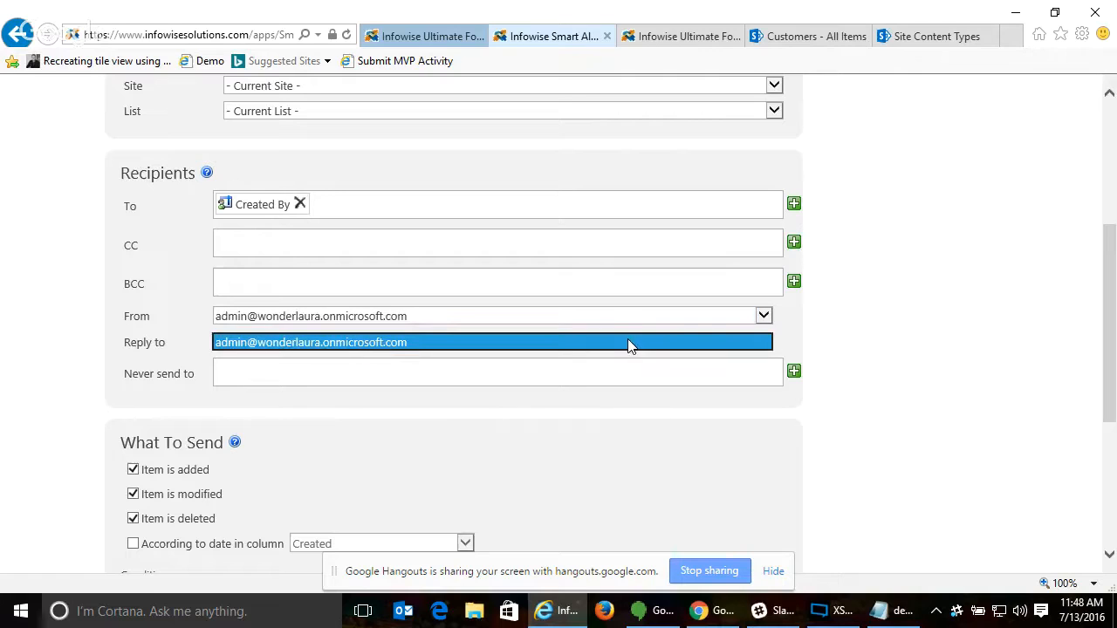
{"action": "left_click", "coordinate": [631, 343]}
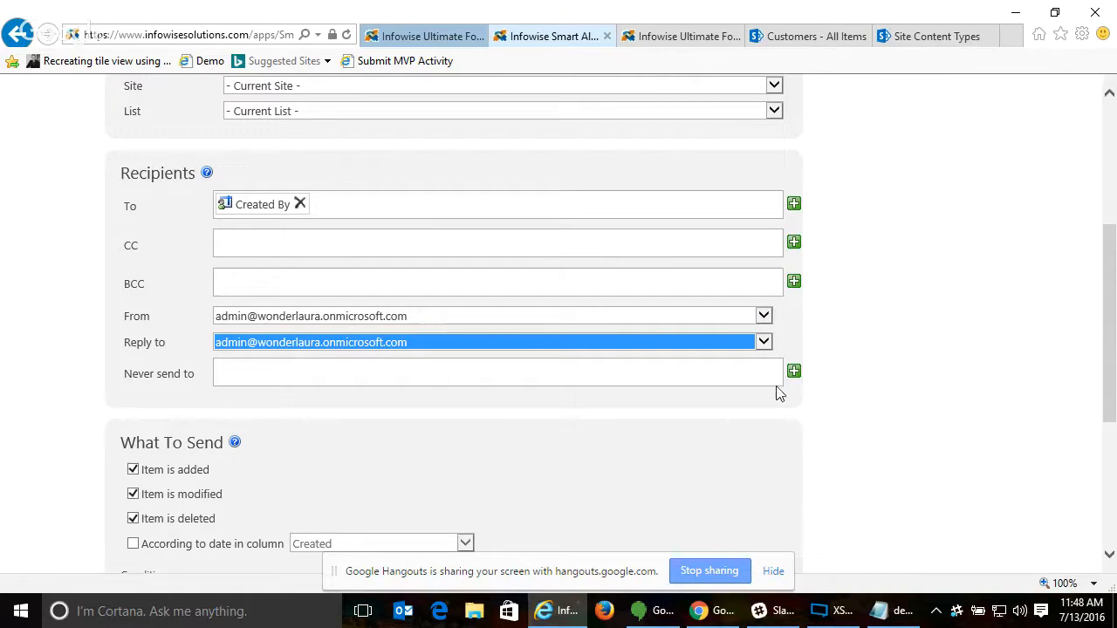
{"action": "left_click", "coordinate": [617, 378]}
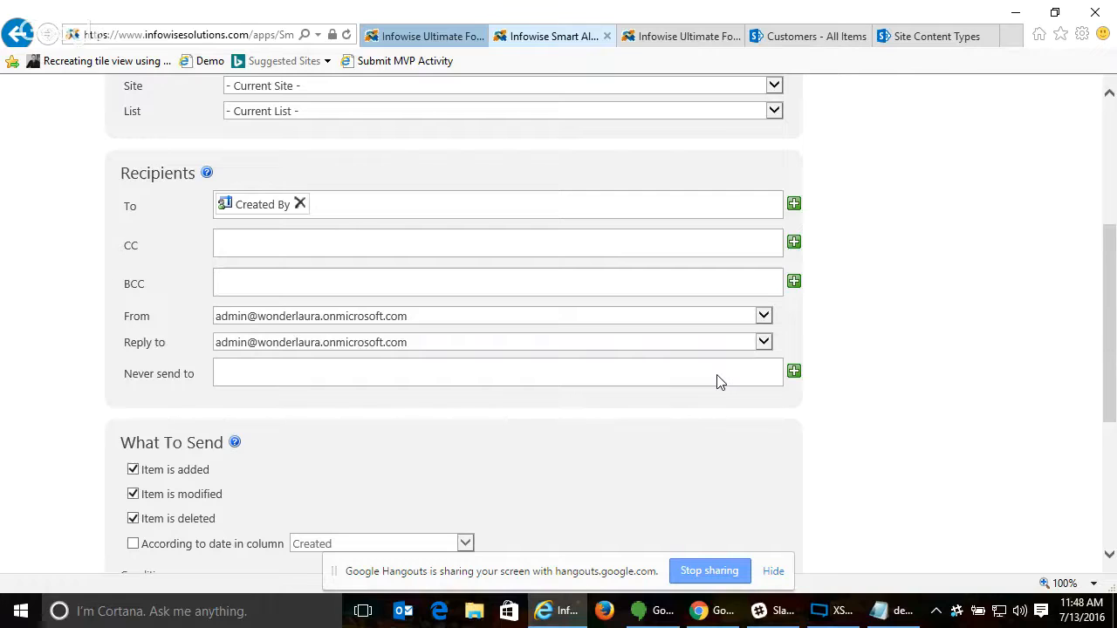
{"action": "left_click", "coordinate": [794, 371]}
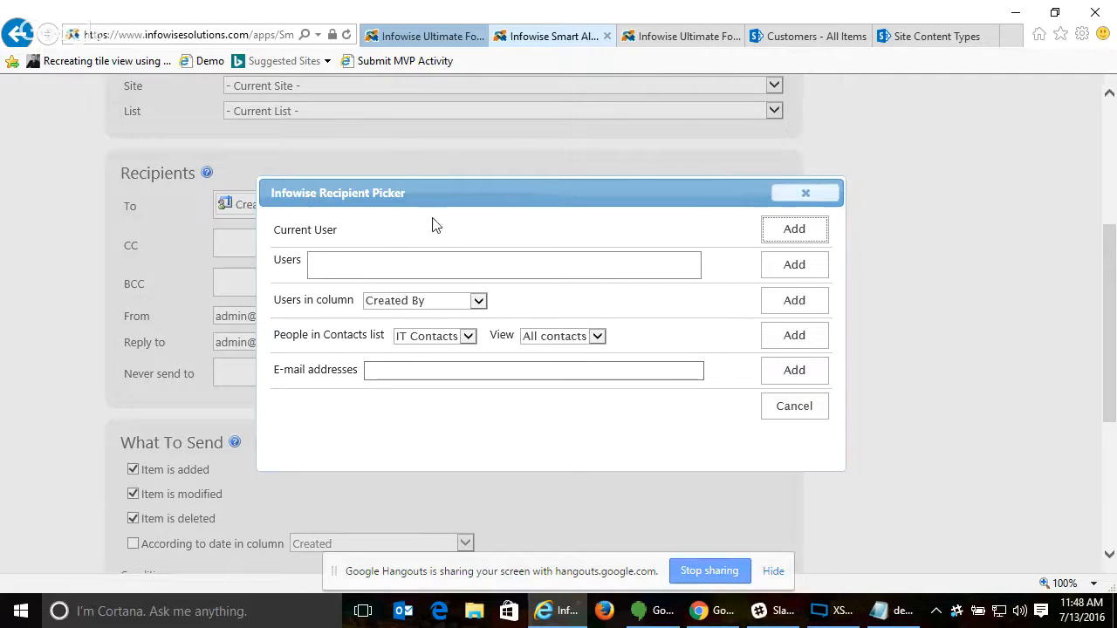
{"action": "left_click", "coordinate": [811, 193]}
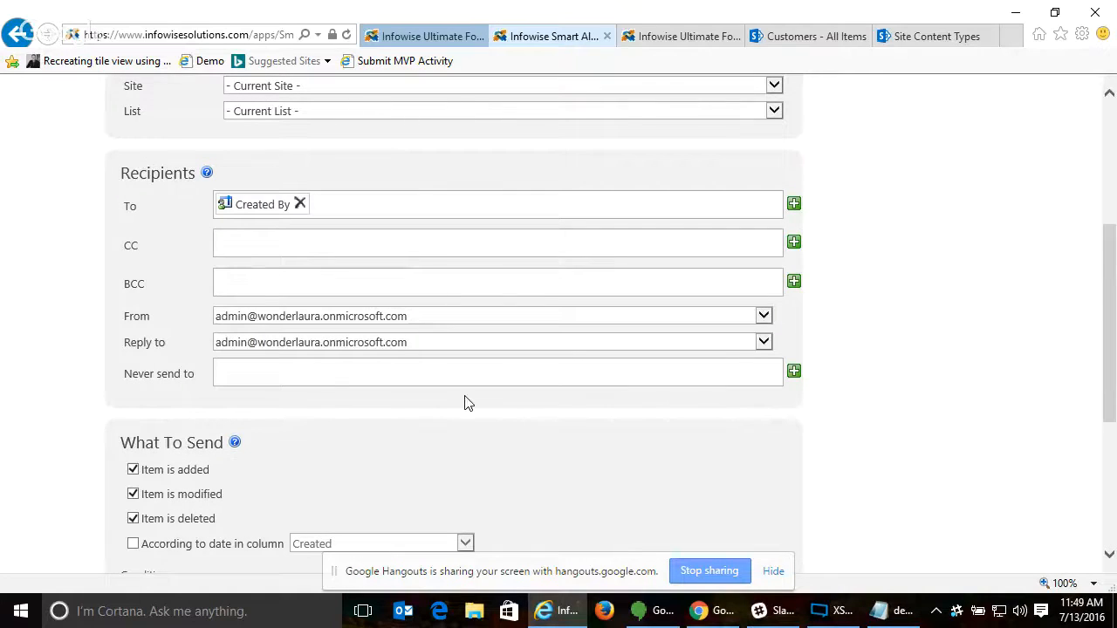
- Enable sending the alert according to the date in the Created column
{"action": "scroll", "coordinate": [403, 395], "scroll_direction": "down", "scroll_amount": 1}
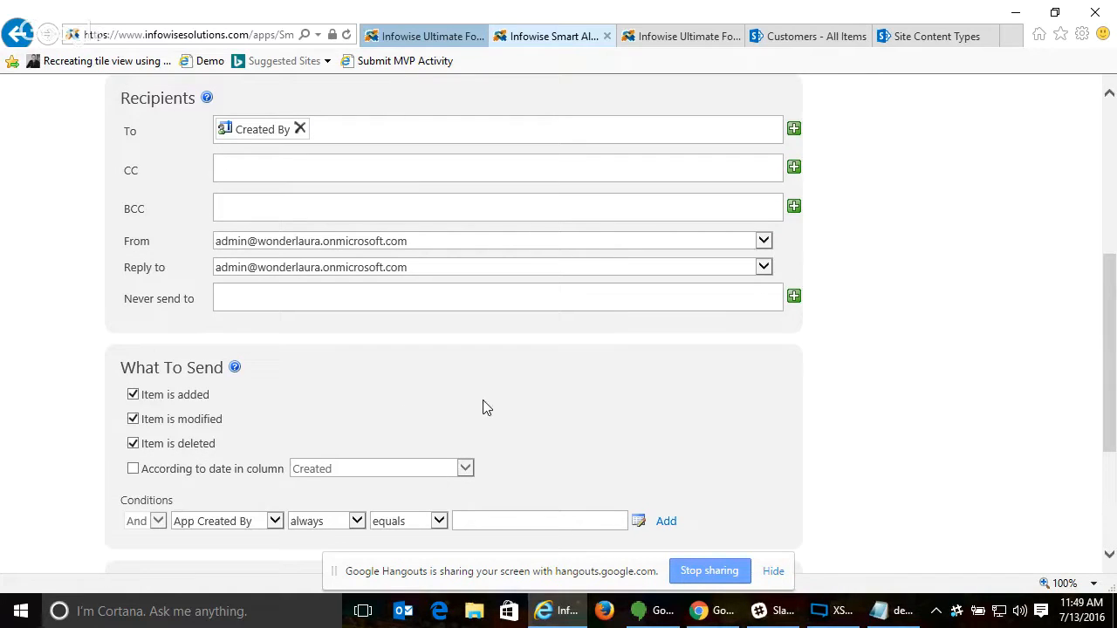
{"action": "scroll", "coordinate": [486, 407], "scroll_direction": "down", "scroll_amount": 2}
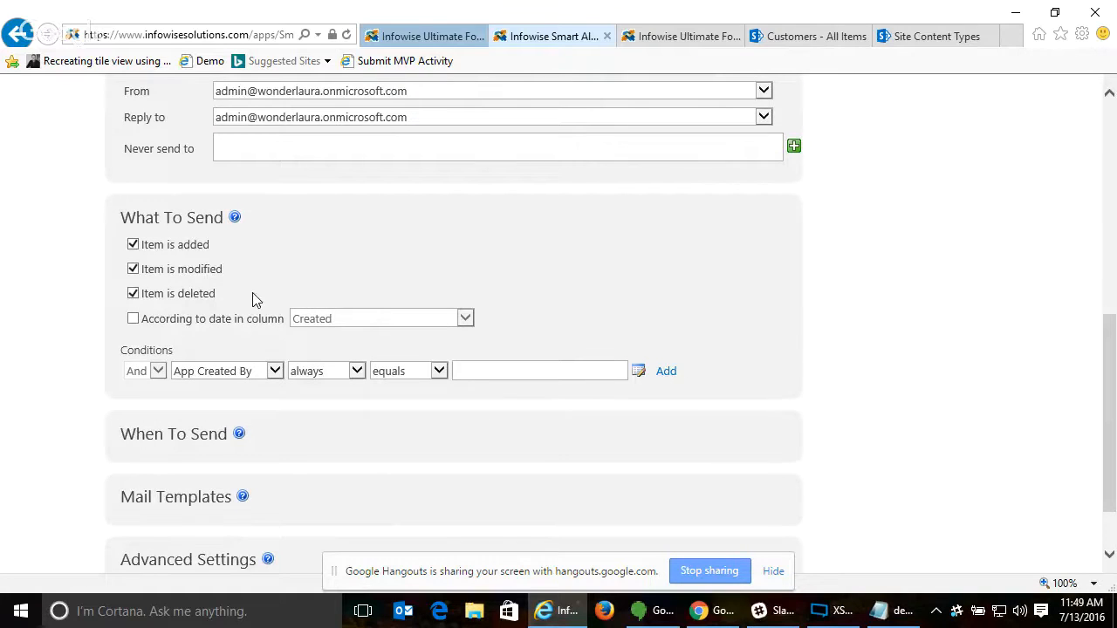
{"action": "left_click", "coordinate": [133, 320]}
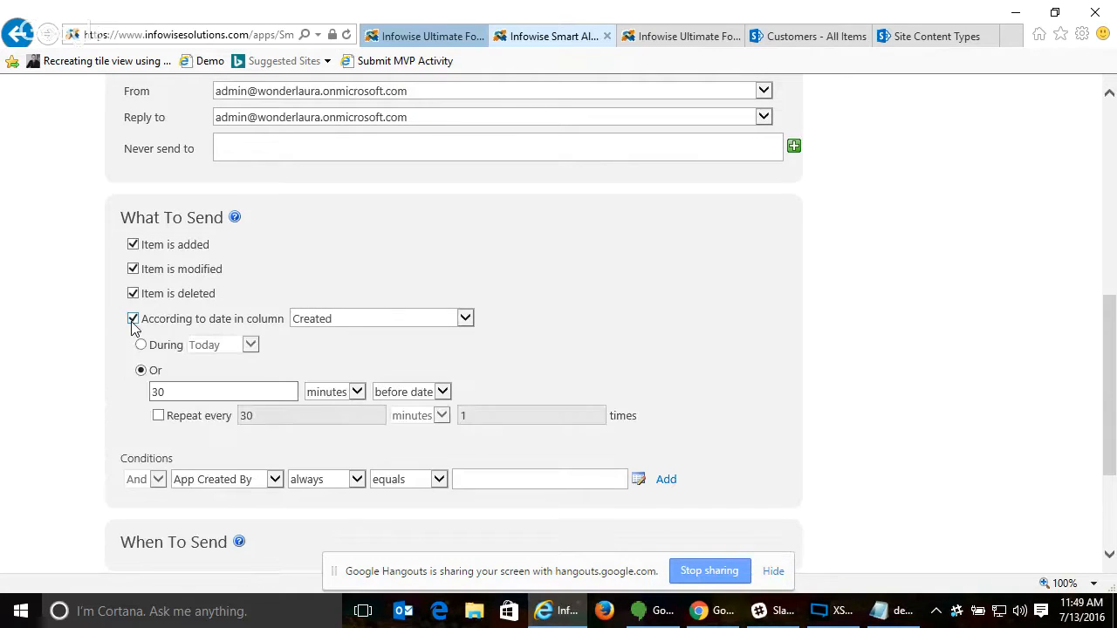
{"action": "left_click", "coordinate": [360, 320]}
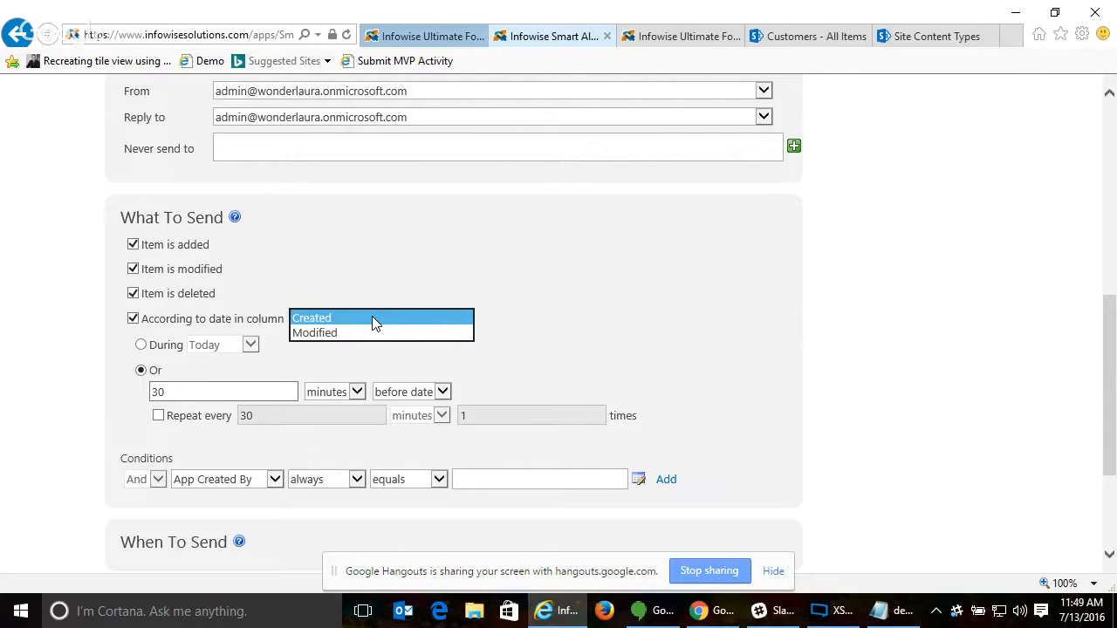
{"action": "left_click", "coordinate": [280, 312]}
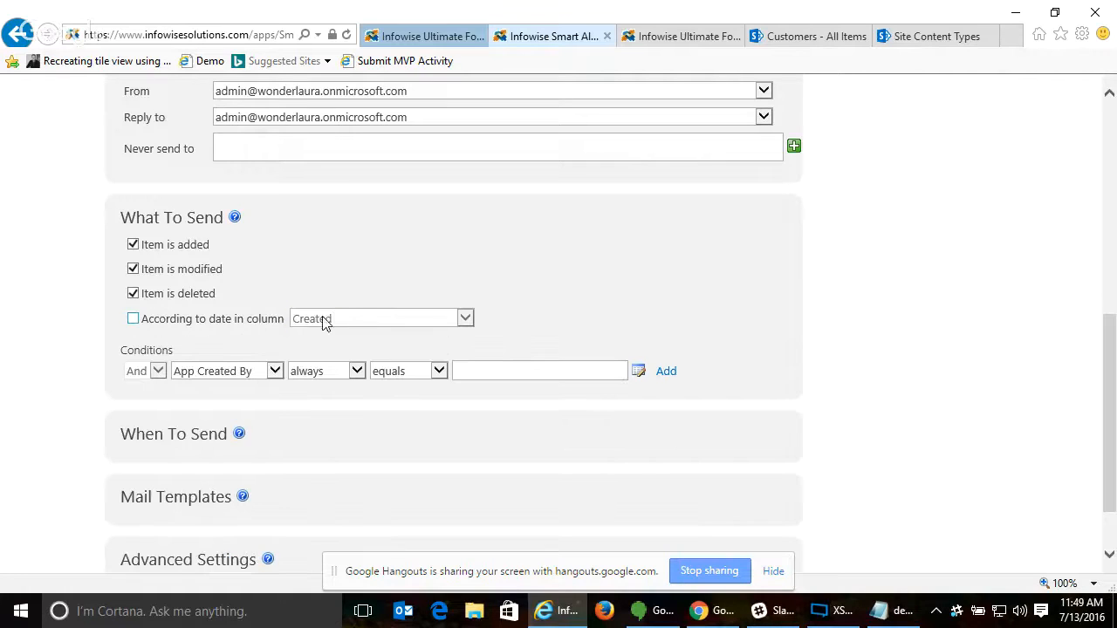
{"action": "left_click", "coordinate": [133, 319]}
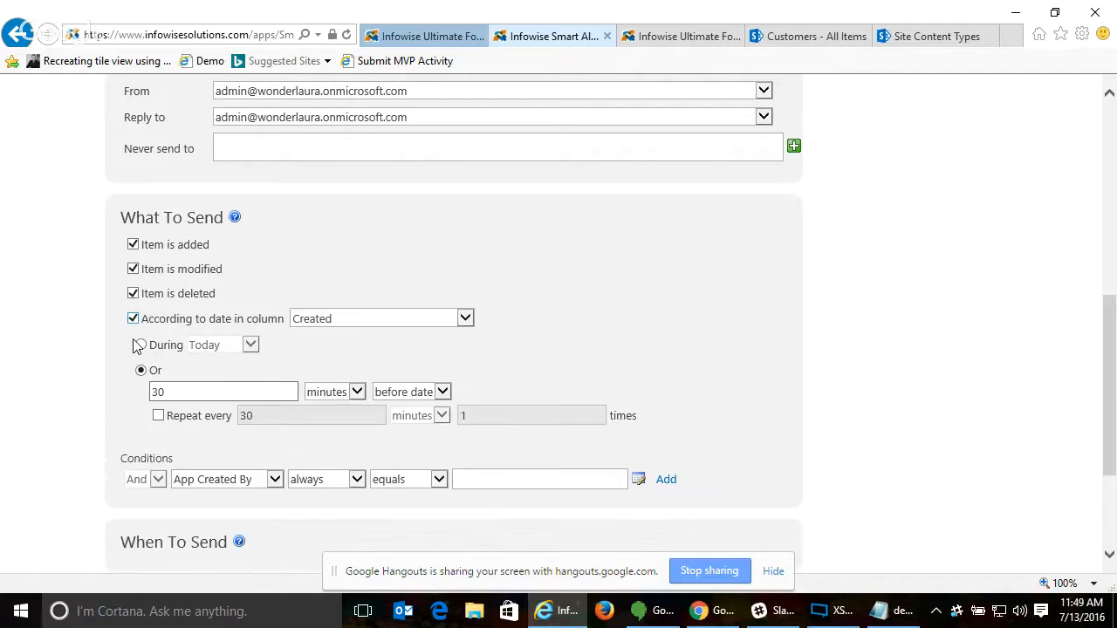
- Set the date-based alert to 1 week before the date and enable its repetition
{"action": "left_click", "coordinate": [260, 392]}
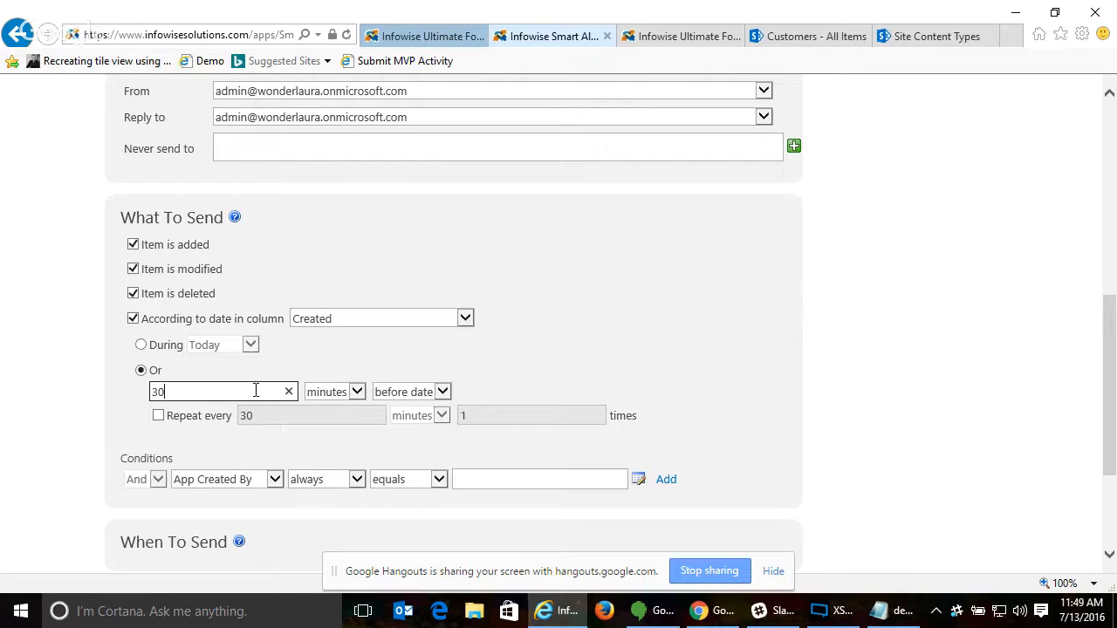
{"action": "left_click", "coordinate": [345, 392]}
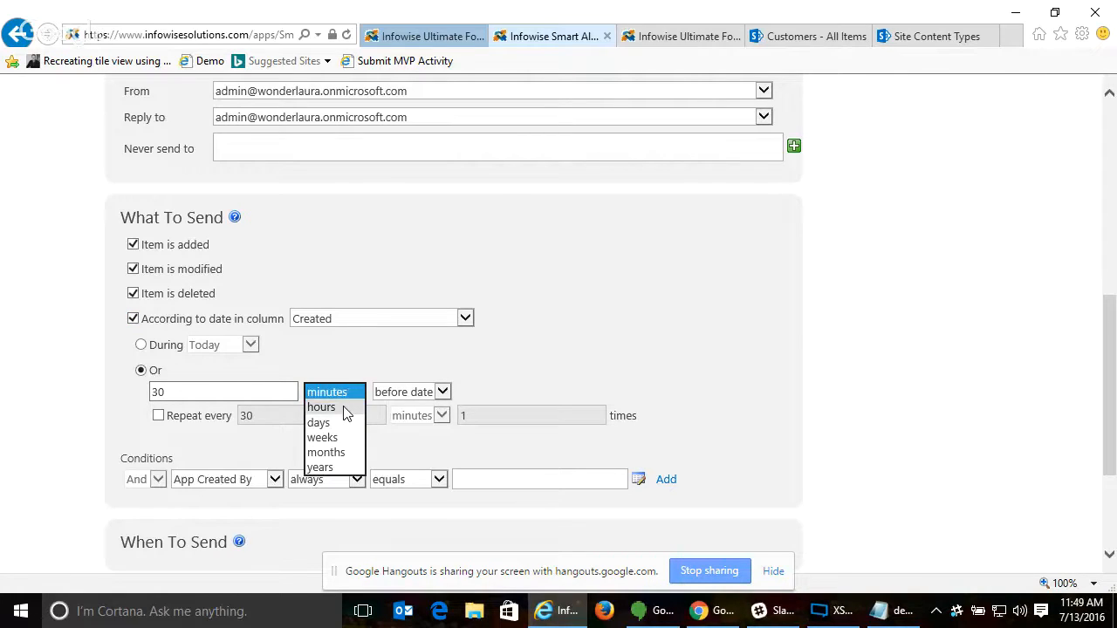
{"action": "left_click", "coordinate": [347, 407]}
{"action": "left_click", "coordinate": [210, 392]}
{"action": "left_click_drag", "start_coordinate": [210, 392], "coordinate": [100, 394]}
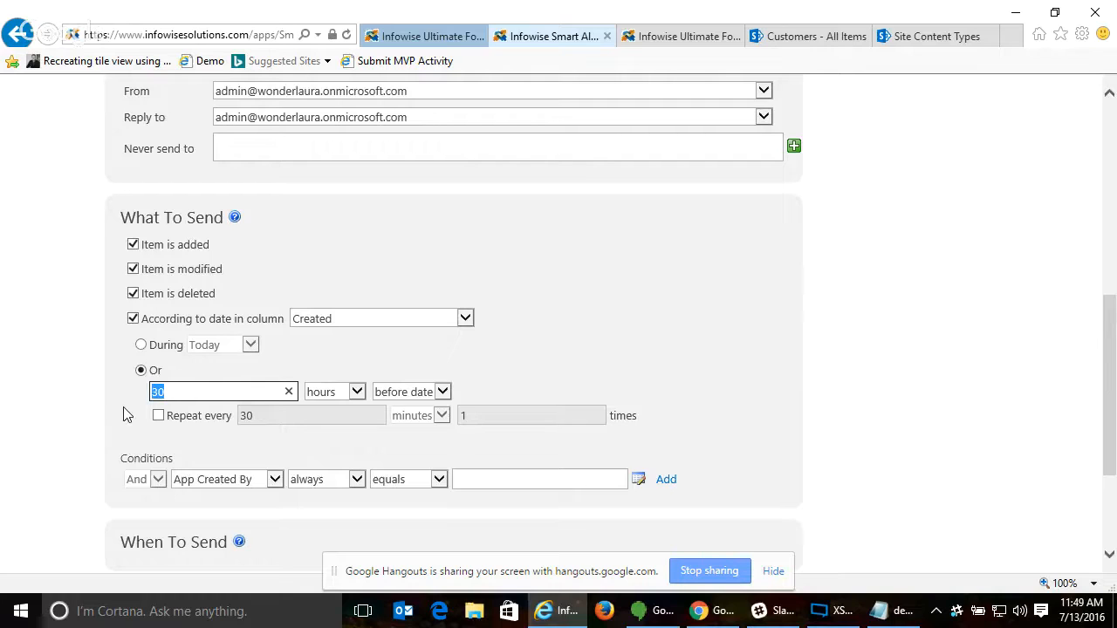
{"action": "type", "text": "1"}
{"action": "left_click", "coordinate": [325, 394]}
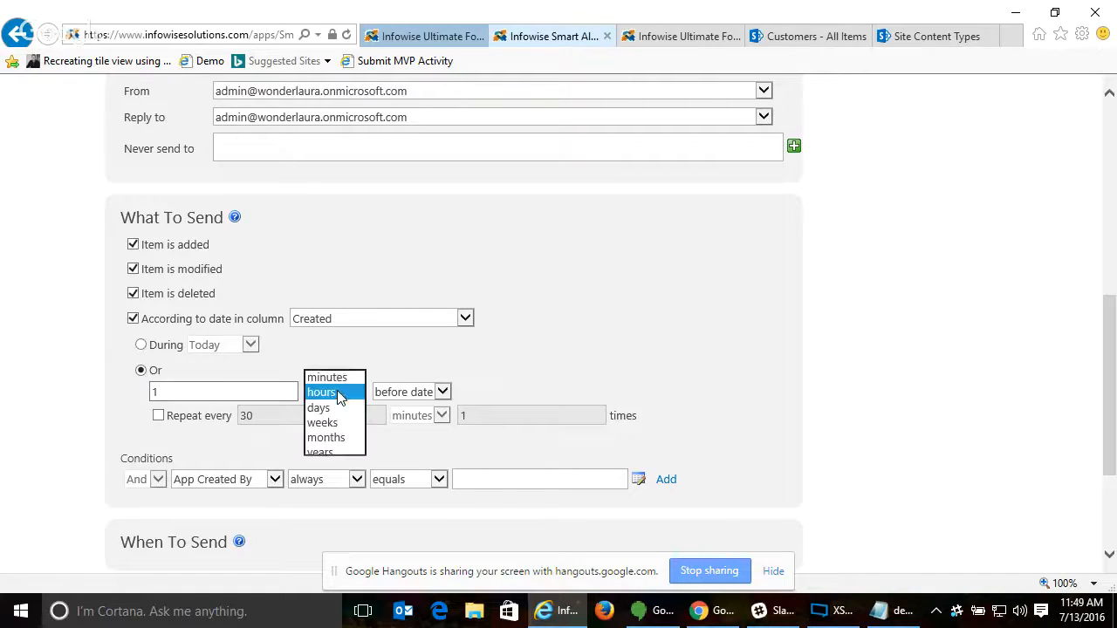
{"action": "left_click", "coordinate": [323, 425]}
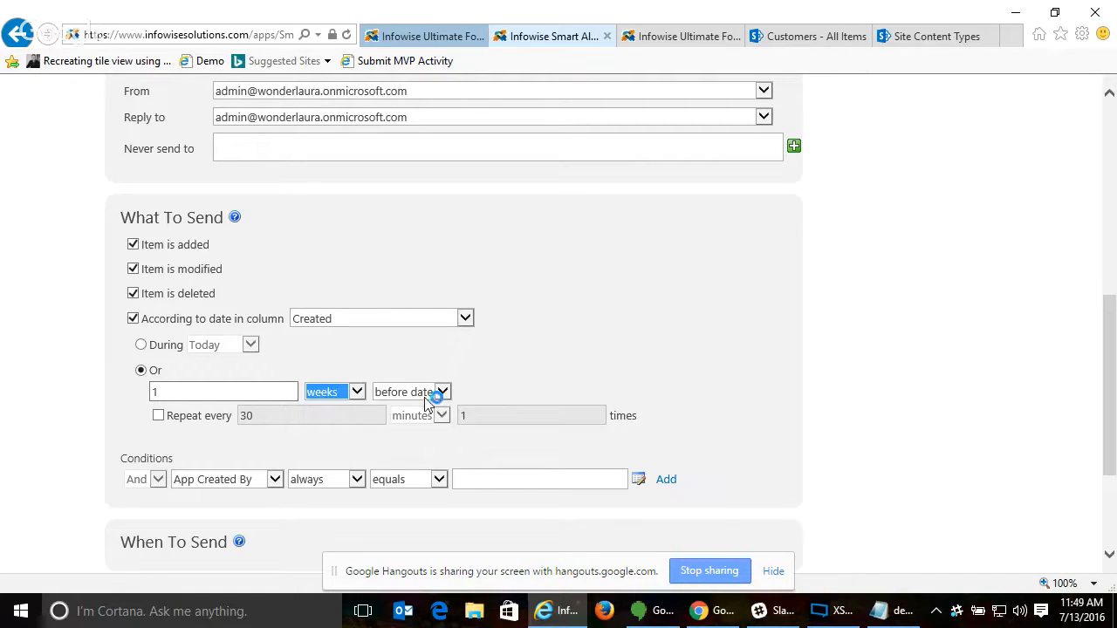
{"action": "left_click", "coordinate": [158, 416]}
{"action": "left_click", "coordinate": [315, 414]}
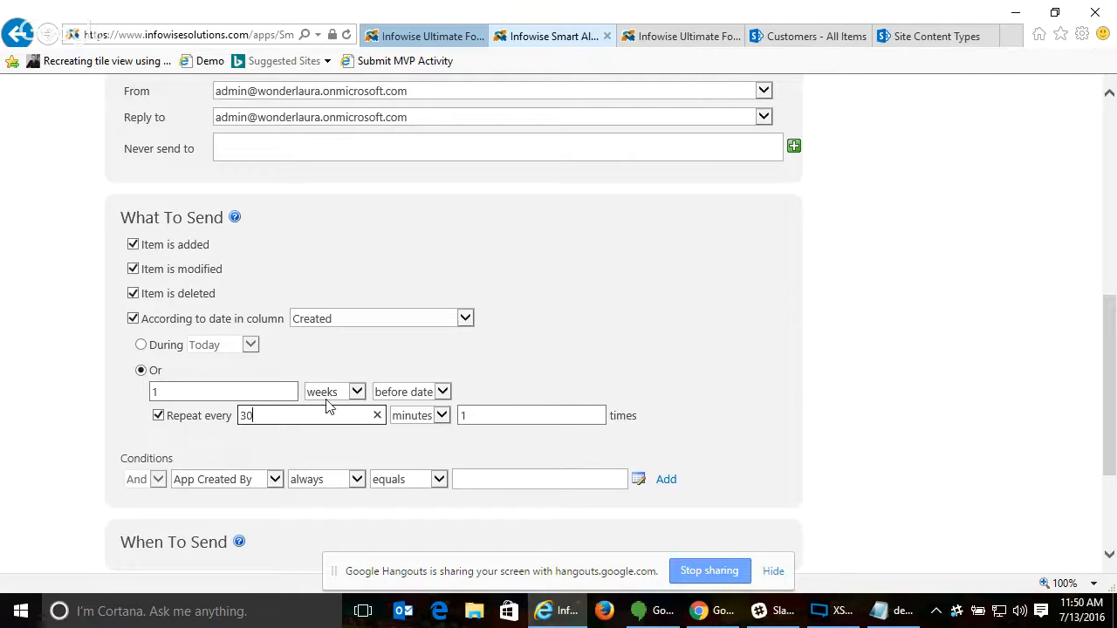
- Examine the columns available for the alert's conditions and the condition value field, leaving the condition unchanged
{"action": "left_click", "coordinate": [251, 484]}
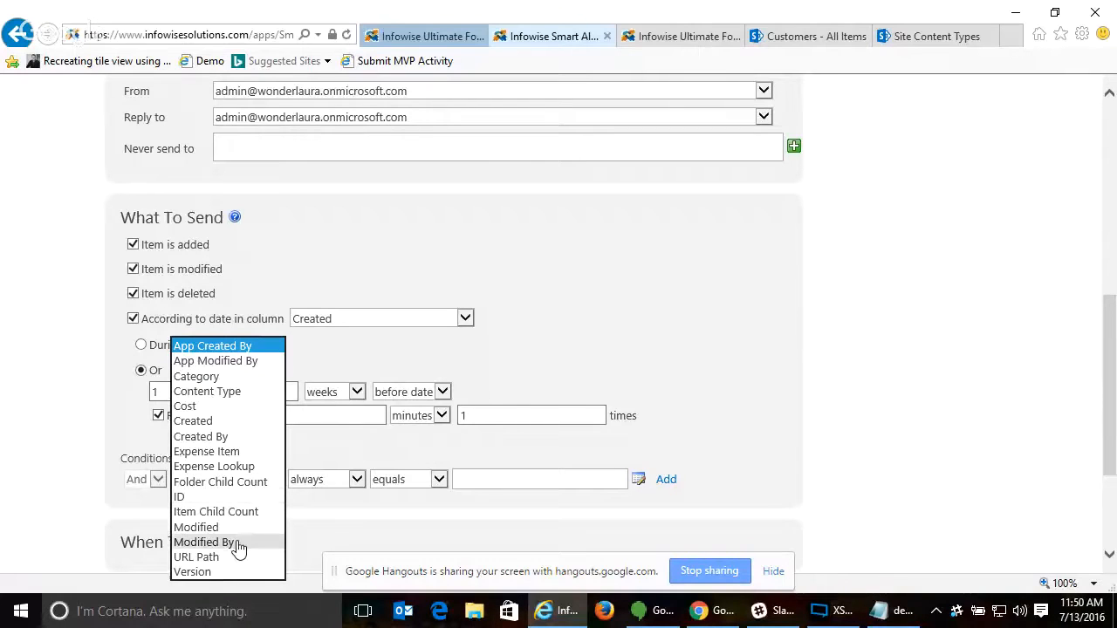
{"action": "left_click", "coordinate": [328, 524]}
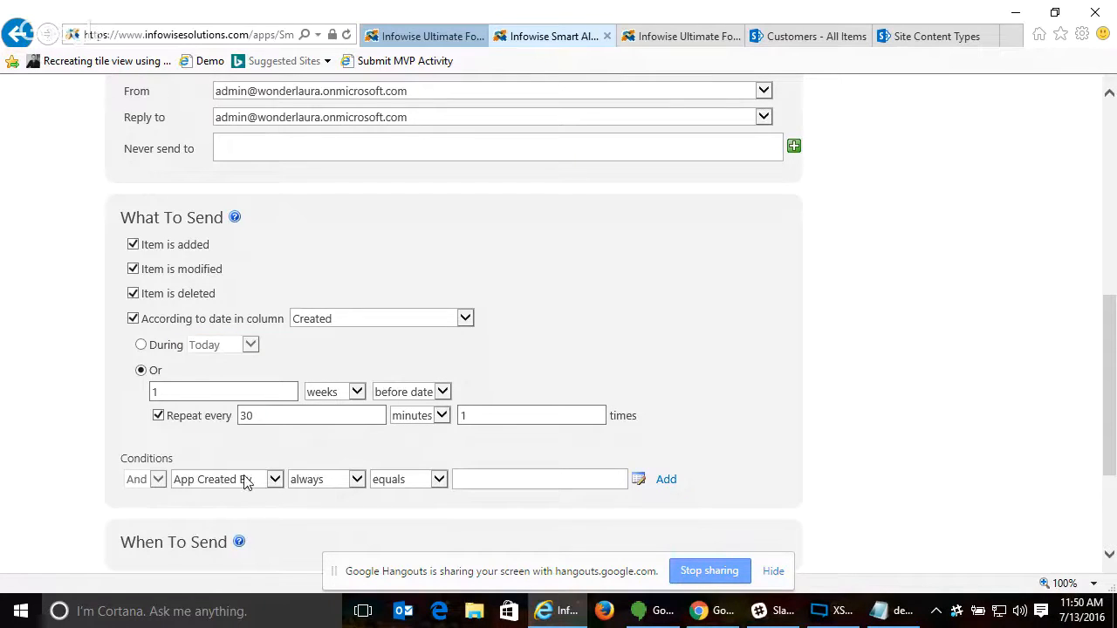
{"action": "left_click", "coordinate": [582, 482]}
{"action": "key", "text": "alt+Tab"}
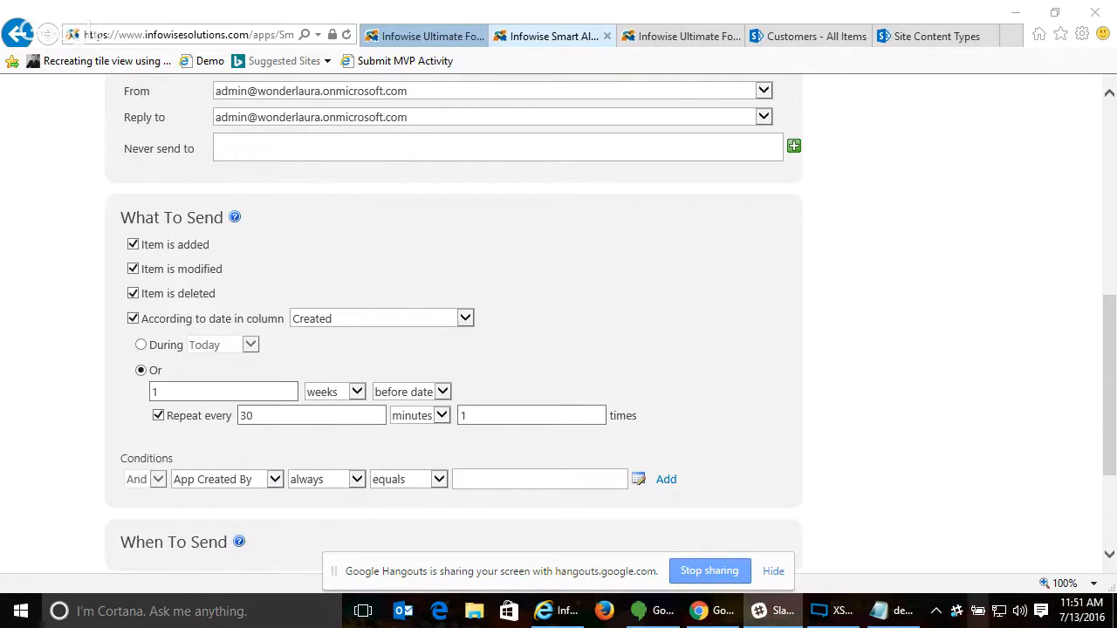
- Expand the When To Send settings, try immediate sending on business days, and choose Daily sending instead
{"action": "left_click", "coordinate": [1109, 394]}
{"action": "scroll", "coordinate": [1109, 395], "scroll_direction": "down", "scroll_amount": 3}
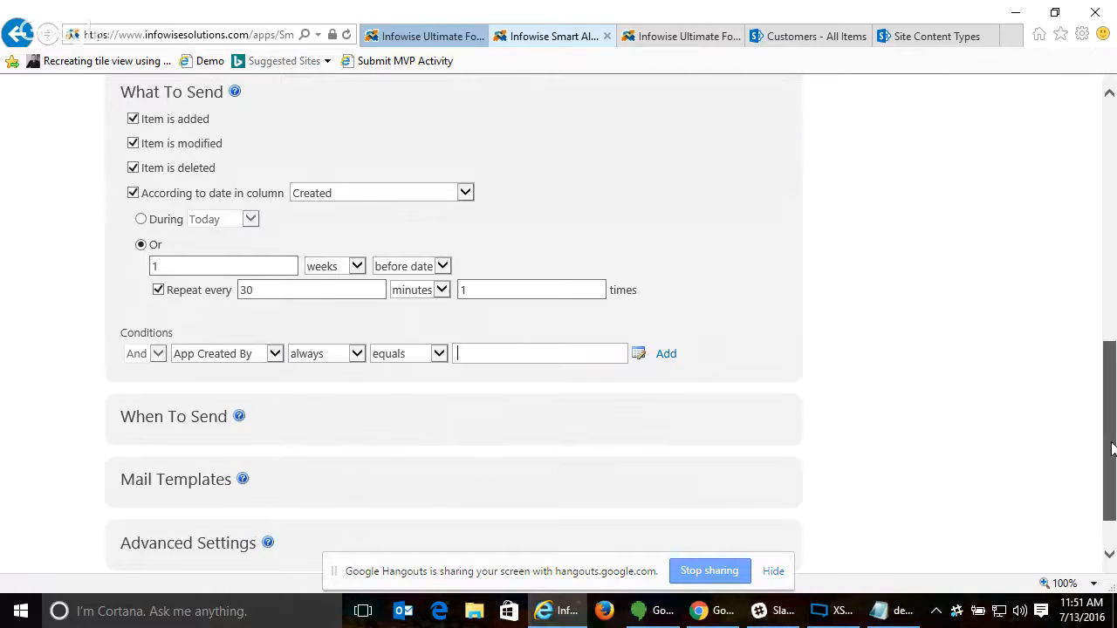
{"action": "left_click", "coordinate": [206, 374]}
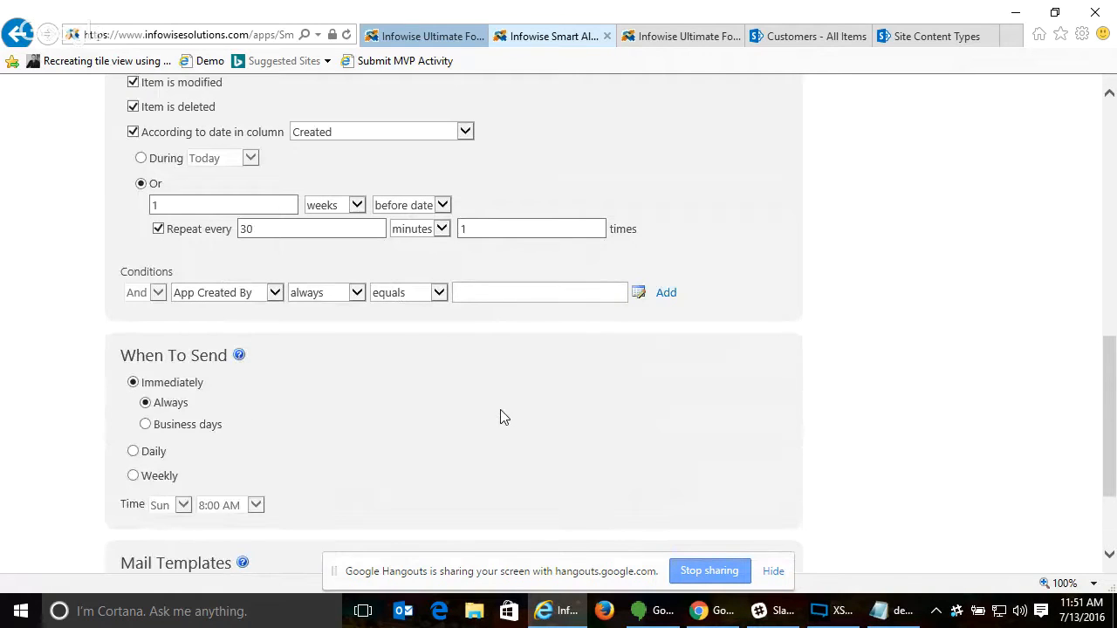
{"action": "scroll", "coordinate": [502, 416], "scroll_direction": "down", "scroll_amount": 2}
{"action": "left_click", "coordinate": [145, 280]}
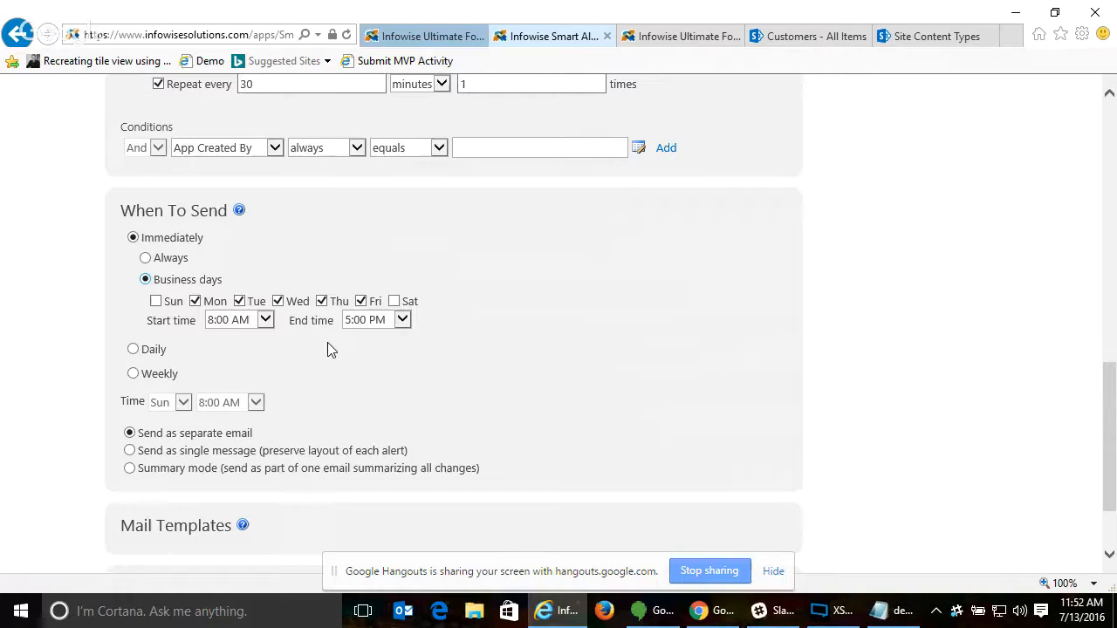
{"action": "left_click", "coordinate": [132, 351]}
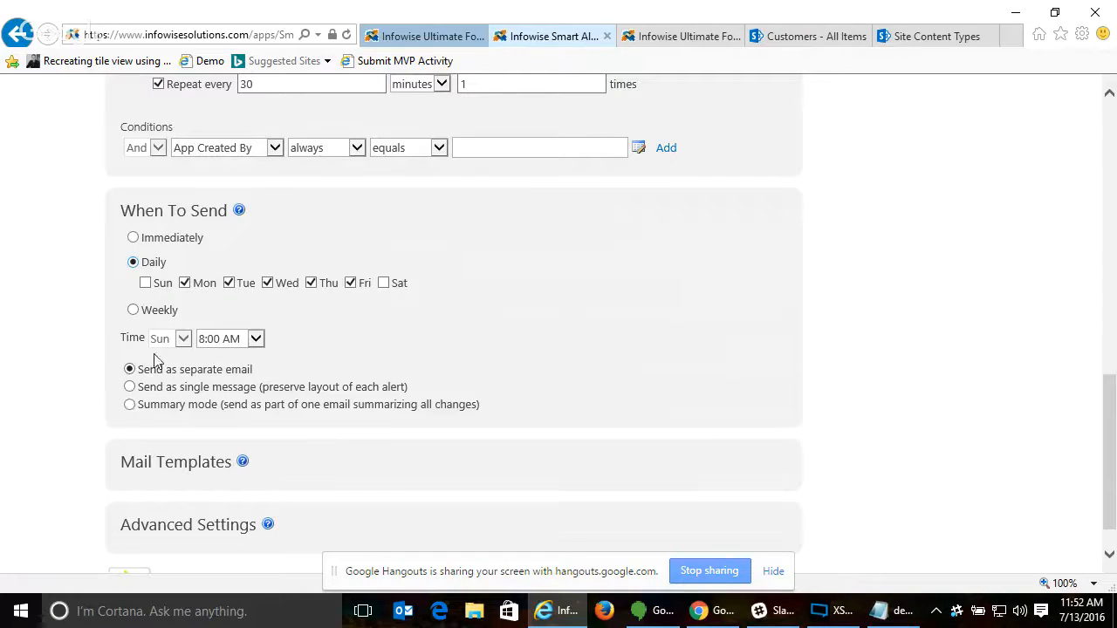
- Expand the Mail Templates settings, examine the new mail template editor, and close it without creating a template
{"action": "left_click", "coordinate": [191, 472]}
{"action": "scroll", "coordinate": [527, 454], "scroll_direction": "down", "scroll_amount": 2}
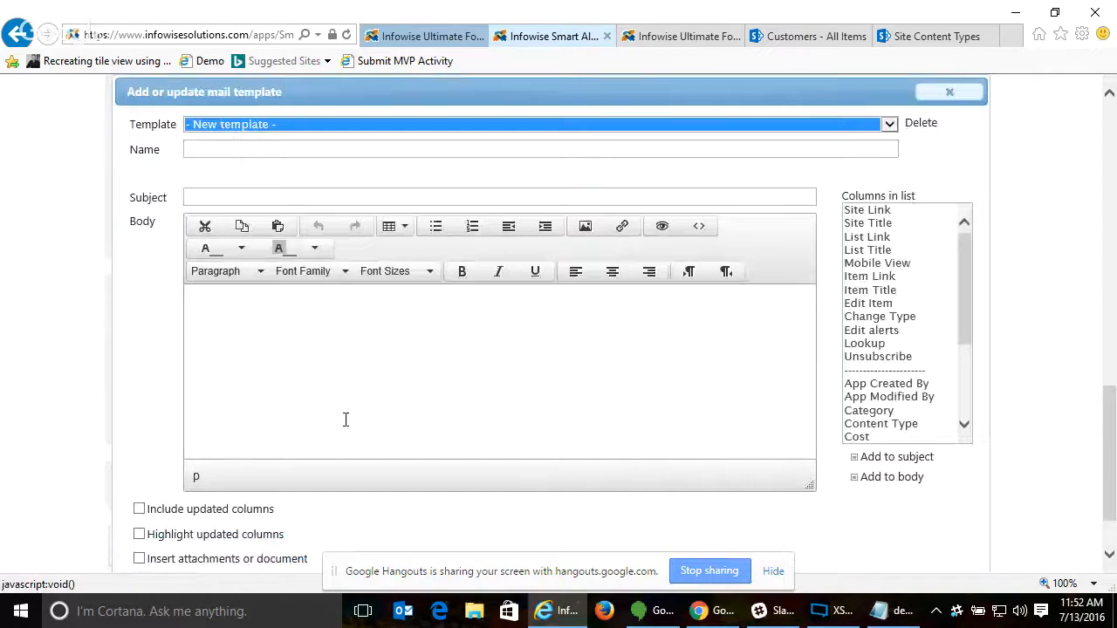
{"action": "left_click", "coordinate": [222, 426]}
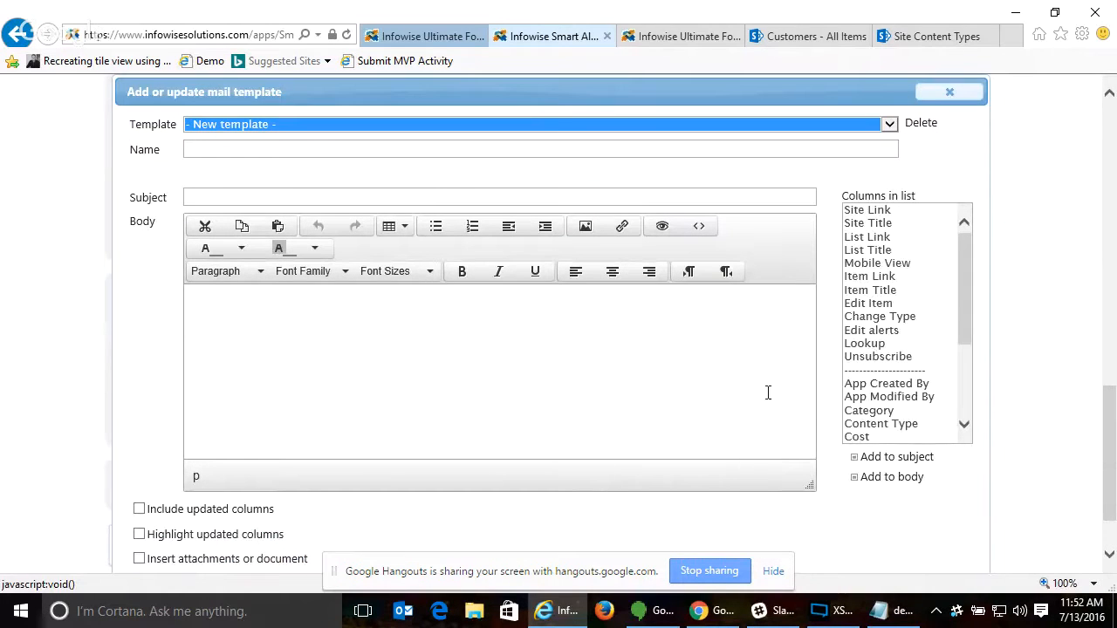
{"action": "left_click", "coordinate": [965, 100]}
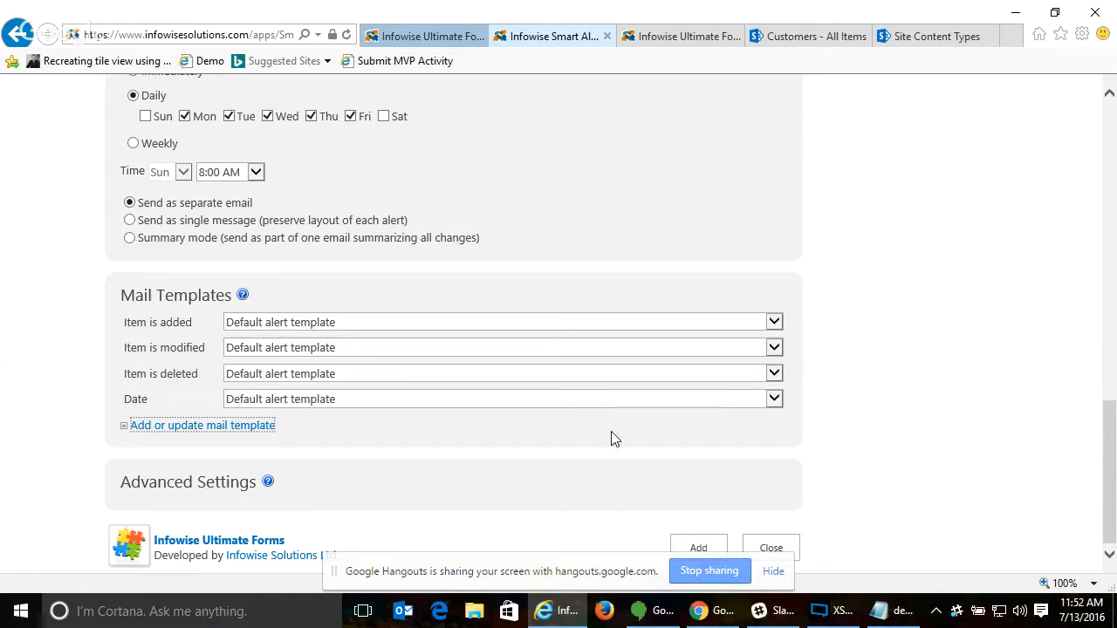
- Expand the alert's Advanced Settings and review the Operational and Send as SMS options
{"action": "left_click", "coordinate": [204, 492]}
{"action": "scroll", "coordinate": [838, 467], "scroll_direction": "down", "scroll_amount": 1}
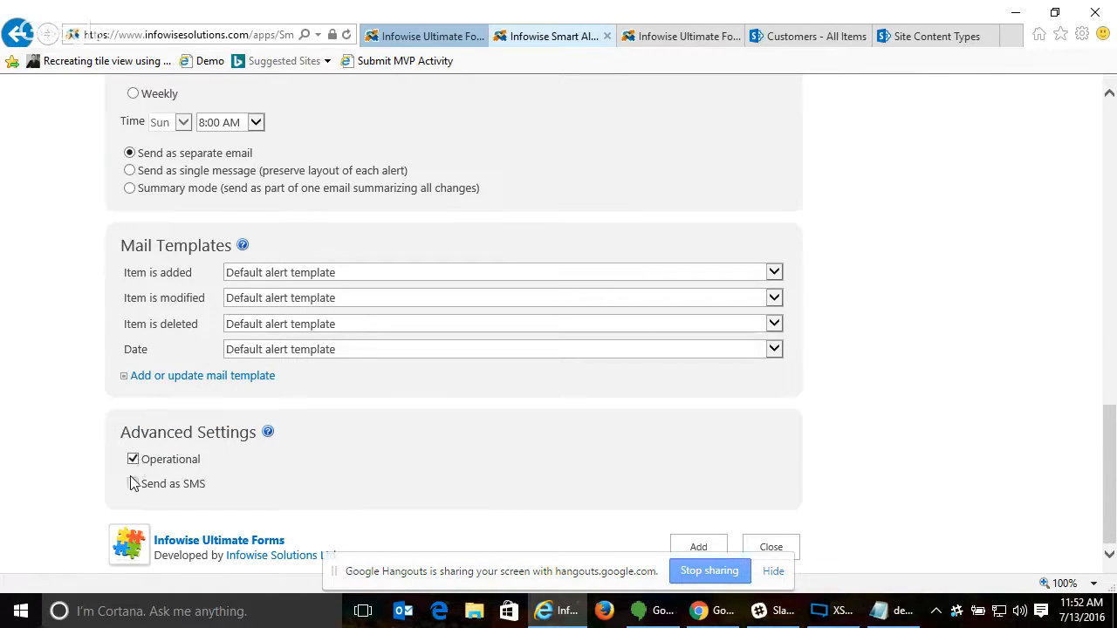
{"action": "scroll", "coordinate": [904, 403], "scroll_direction": "up", "scroll_amount": 4}
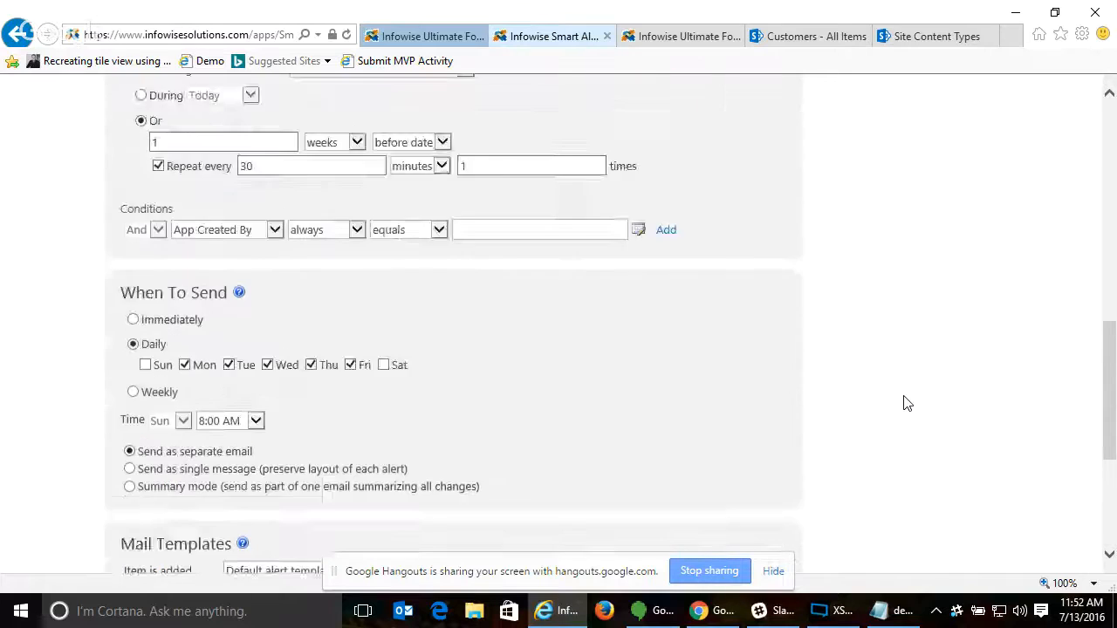
- Review the alert's date trigger, conditions and When To Send settings, and leave the alert configuration
{"action": "scroll", "coordinate": [905, 402], "scroll_direction": "up", "scroll_amount": 1}
{"action": "scroll", "coordinate": [219, 361], "scroll_direction": "down", "scroll_amount": 2}
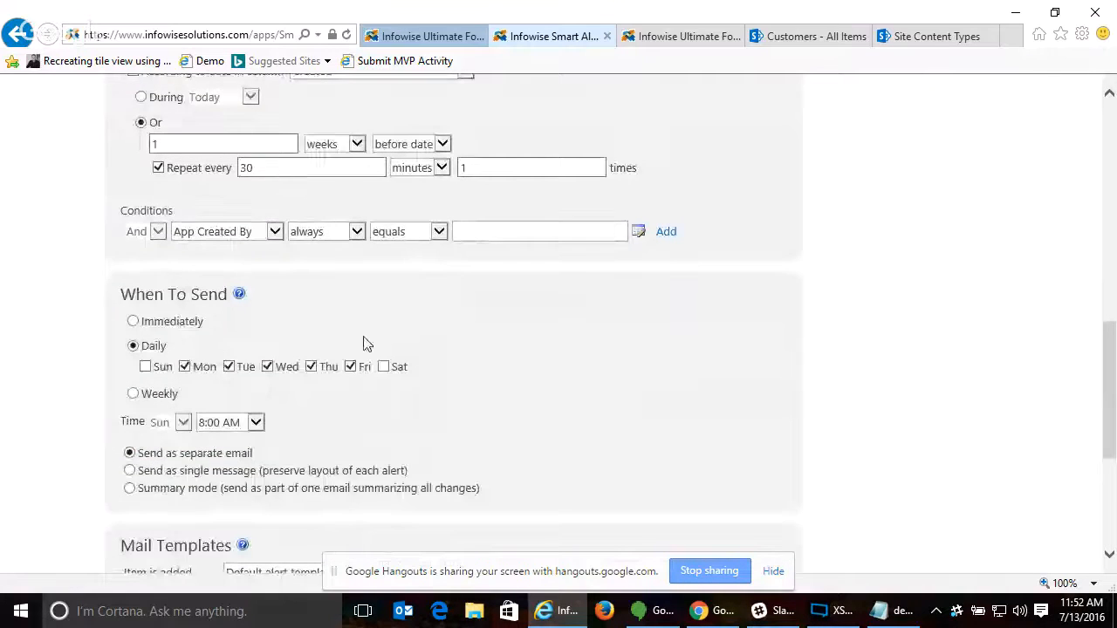
{"action": "scroll", "coordinate": [240, 200], "scroll_direction": "up", "scroll_amount": 1}
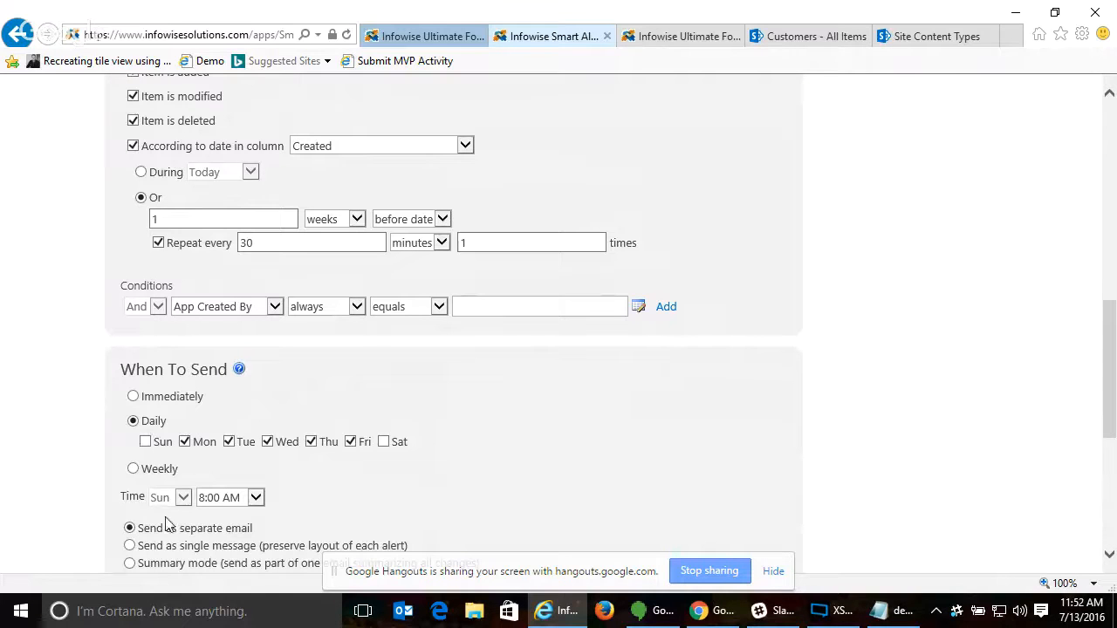
{"action": "scroll", "coordinate": [938, 407], "scroll_direction": "down", "scroll_amount": 4}
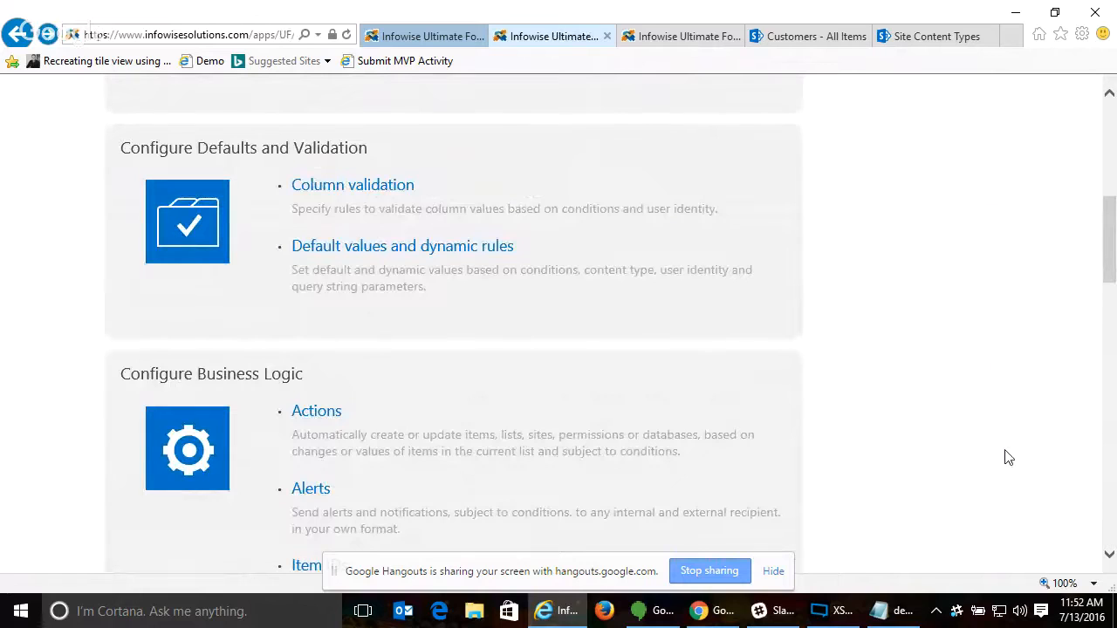
- Expand the Configure Import and Export section and open the Import settings for the Expense Detail list
{"action": "left_click", "coordinate": [889, 618]}
{"action": "scroll", "coordinate": [1090, 256], "scroll_direction": "down", "scroll_amount": 3}
{"action": "left_click", "coordinate": [237, 375]}
{"action": "scroll", "coordinate": [619, 411], "scroll_direction": "down", "scroll_amount": 3}
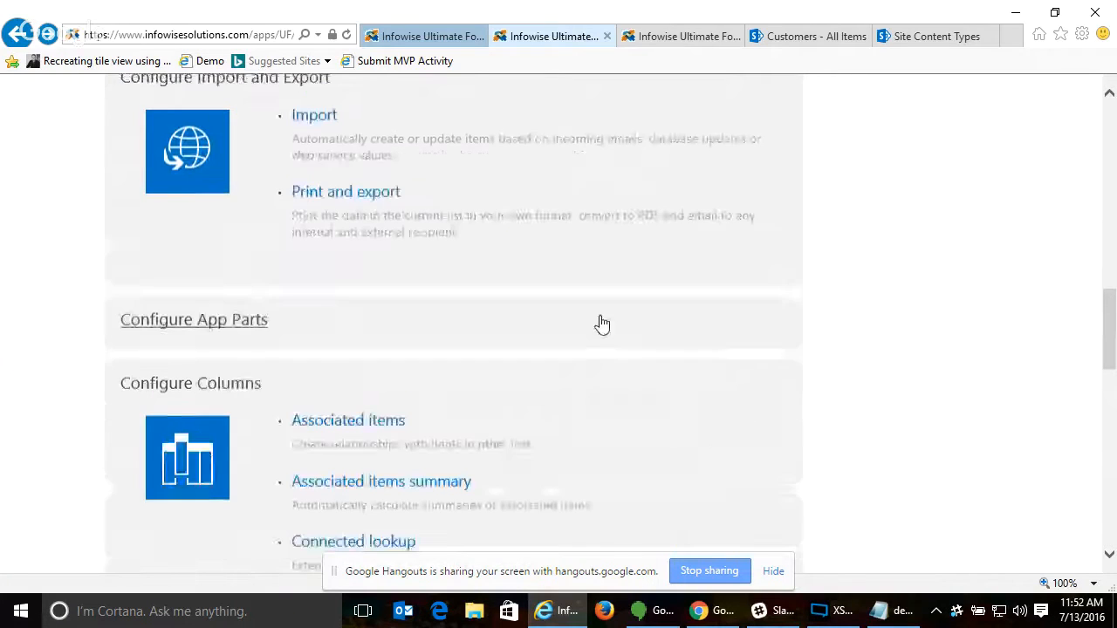
{"action": "left_click", "coordinate": [325, 117]}
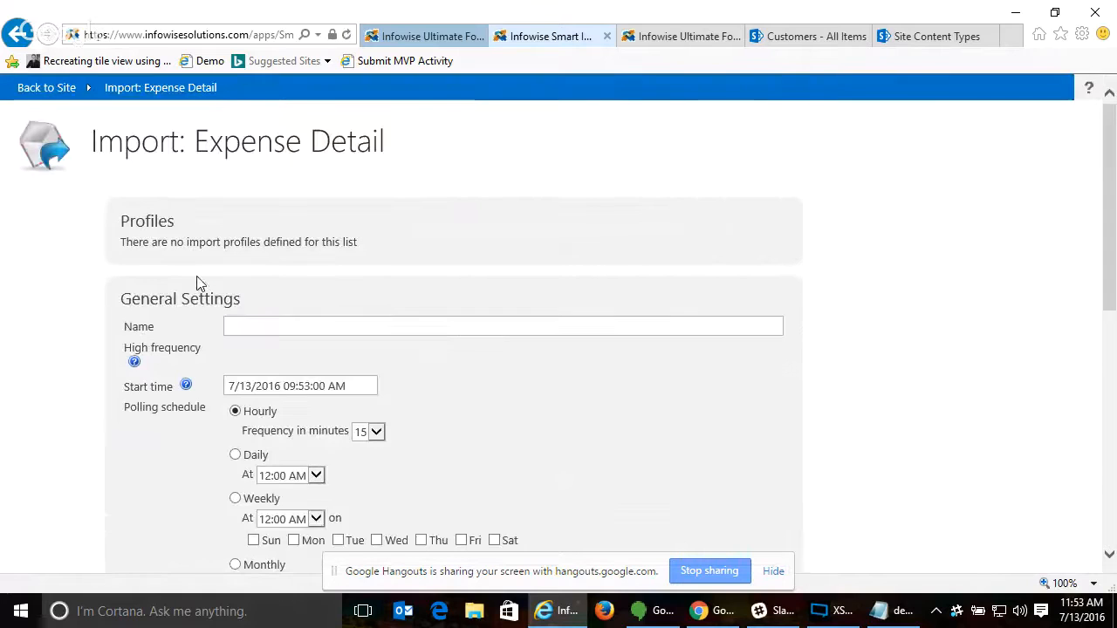
- Examine the import profile's polling schedule options and the Email data provider's Office 365 mailbox settings
{"action": "scroll", "coordinate": [898, 337], "scroll_direction": "down", "scroll_amount": 2}
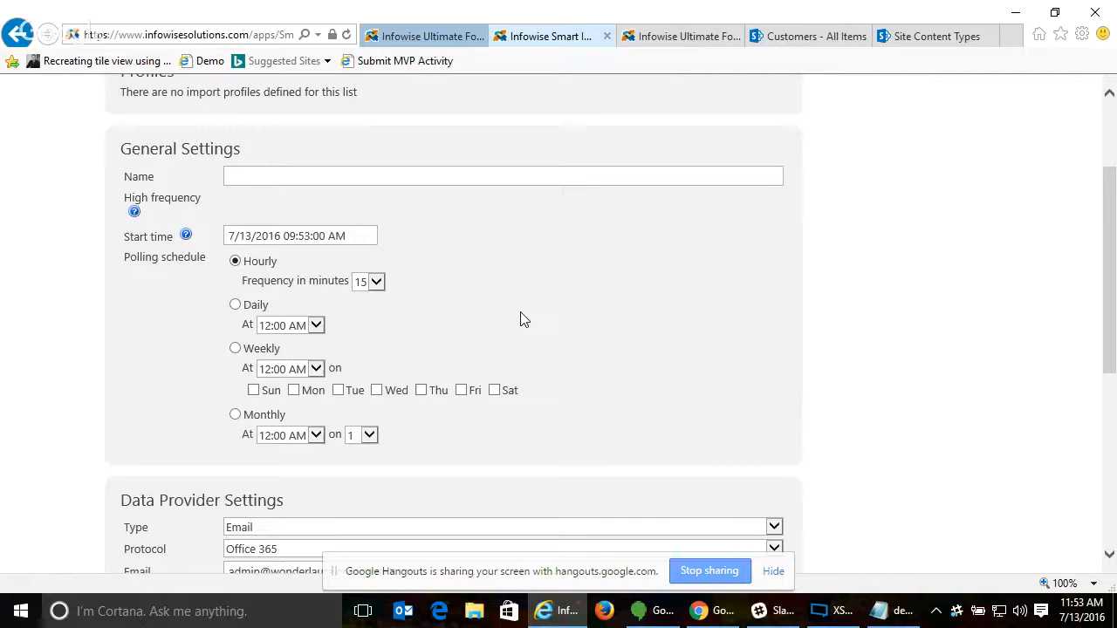
{"action": "scroll", "coordinate": [524, 317], "scroll_direction": "down", "scroll_amount": 3}
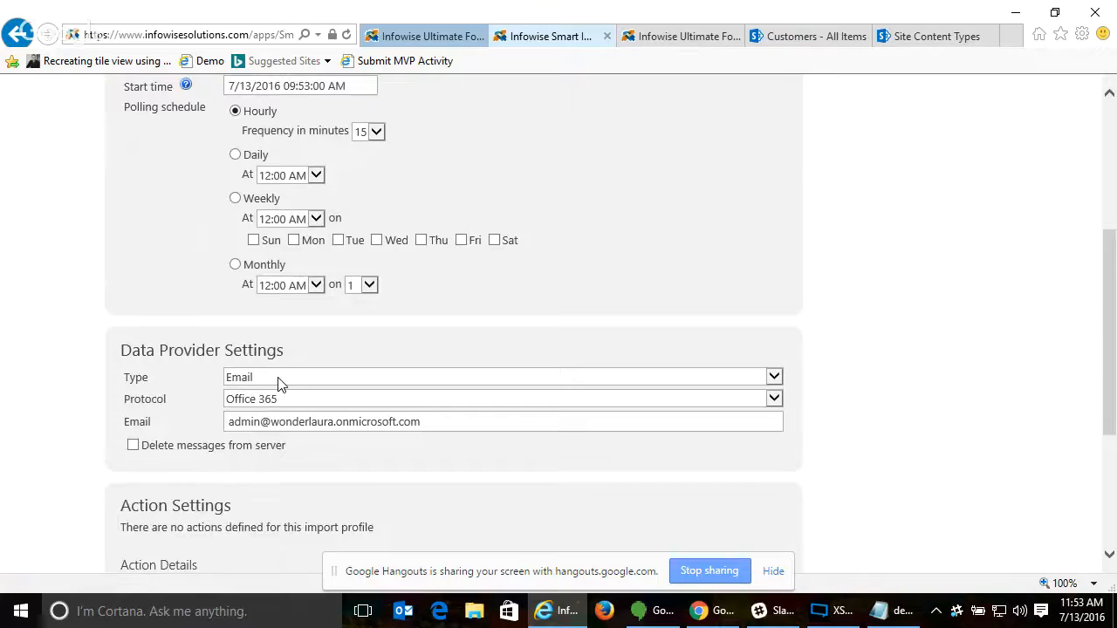
{"action": "left_click", "coordinate": [362, 422]}
{"action": "scroll", "coordinate": [220, 439], "scroll_direction": "down", "scroll_amount": 1}
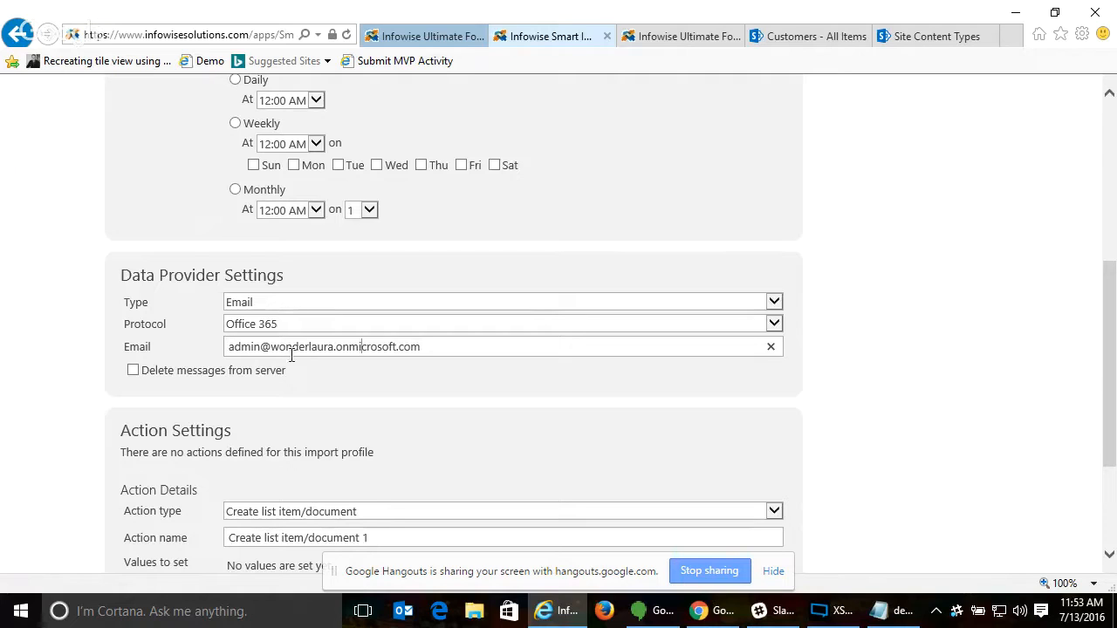
{"action": "left_click_drag", "start_coordinate": [443, 347], "coordinate": [198, 348]}
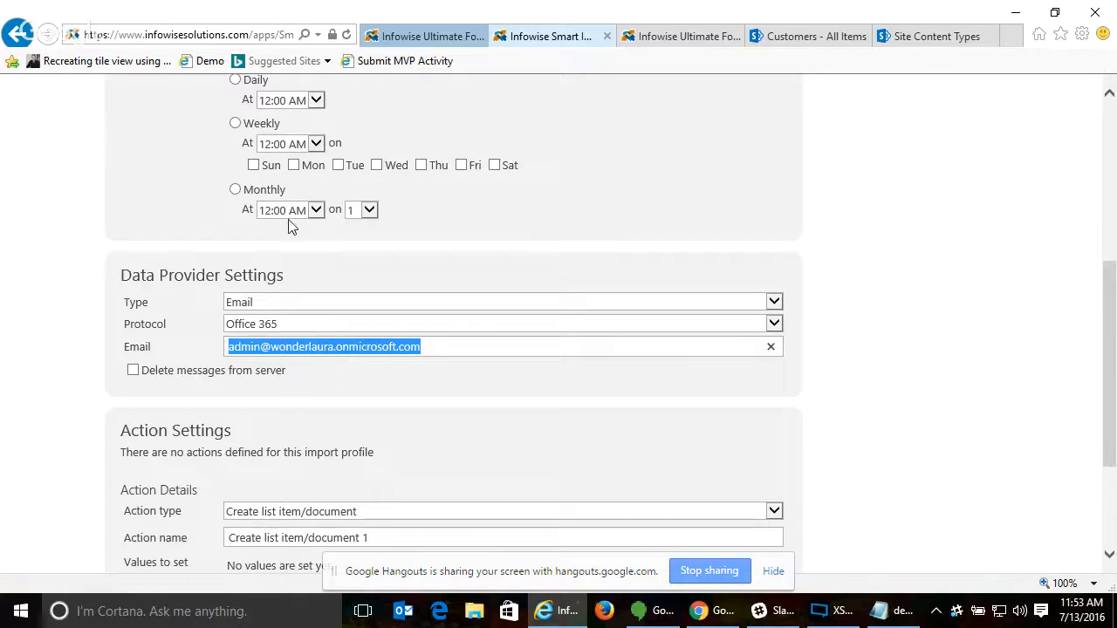
- Switch the import data provider type to Database / Web Service and choose MS SQL as the database type
{"action": "left_click", "coordinate": [264, 306]}
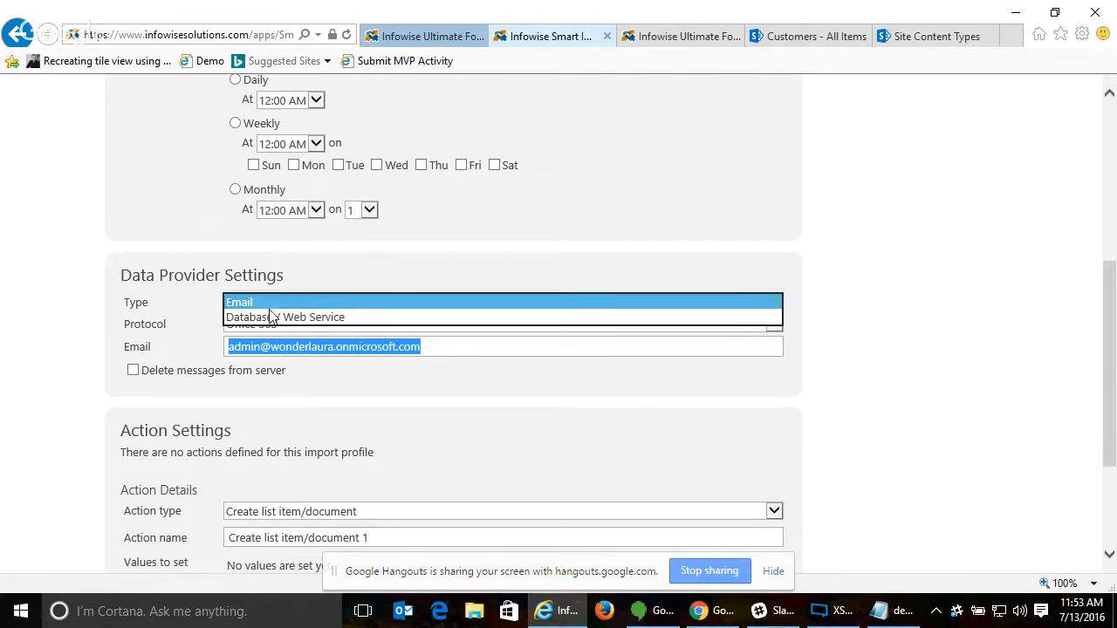
{"action": "left_click", "coordinate": [266, 317]}
{"action": "left_click", "coordinate": [276, 325]}
{"action": "left_click", "coordinate": [276, 325]}
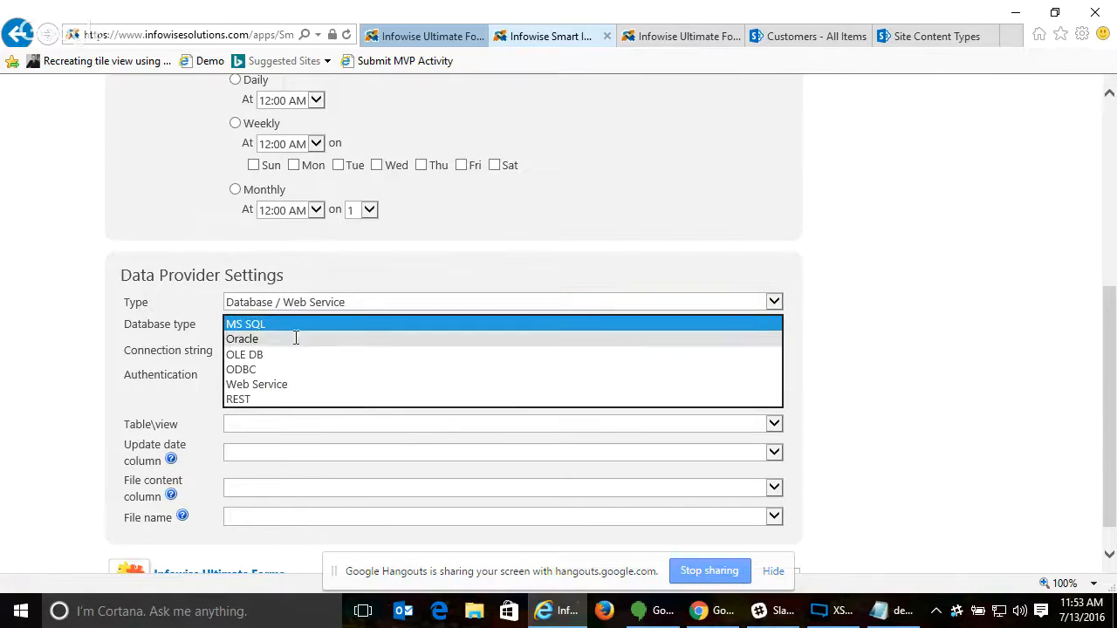
{"action": "left_click", "coordinate": [300, 324]}
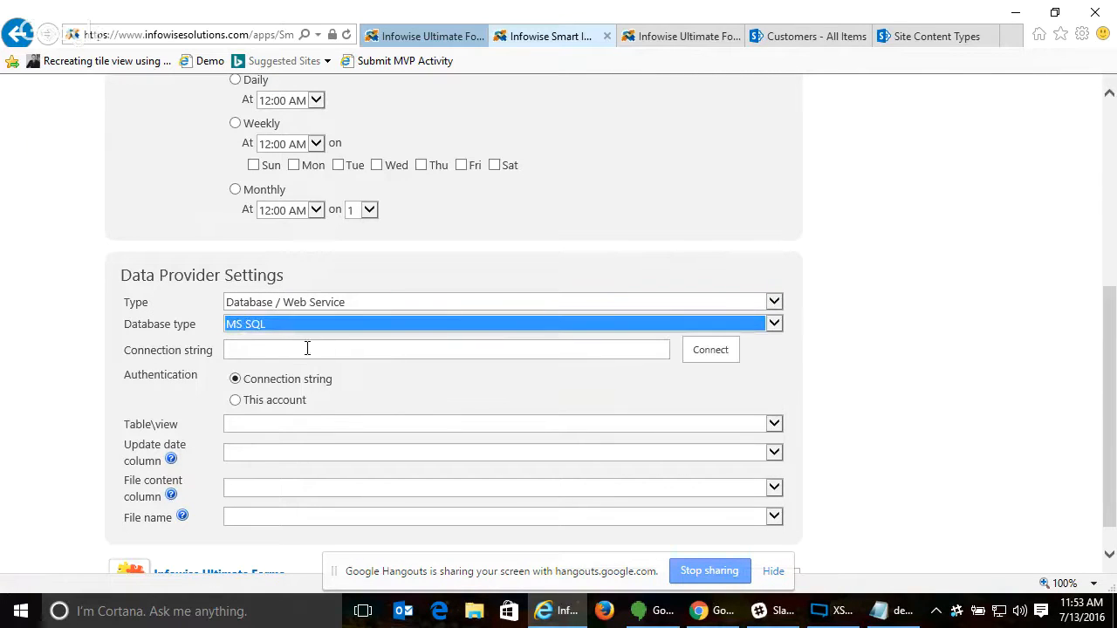
- Set the database authentication to This account and examine the credential, table and column fields
{"action": "left_click", "coordinate": [301, 350]}
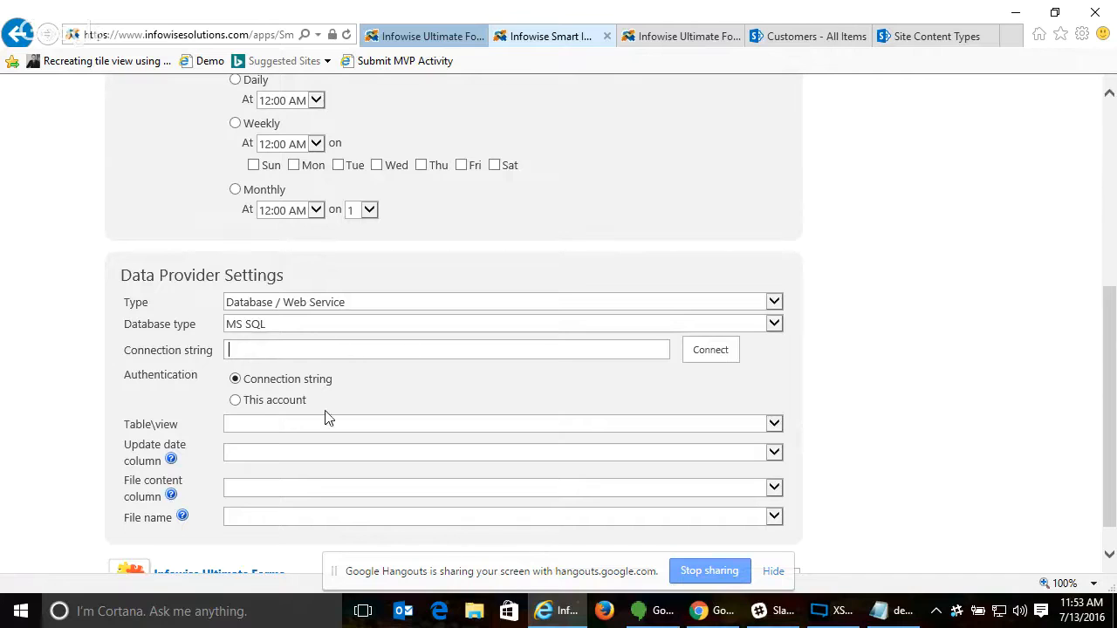
{"action": "left_click", "coordinate": [234, 403]}
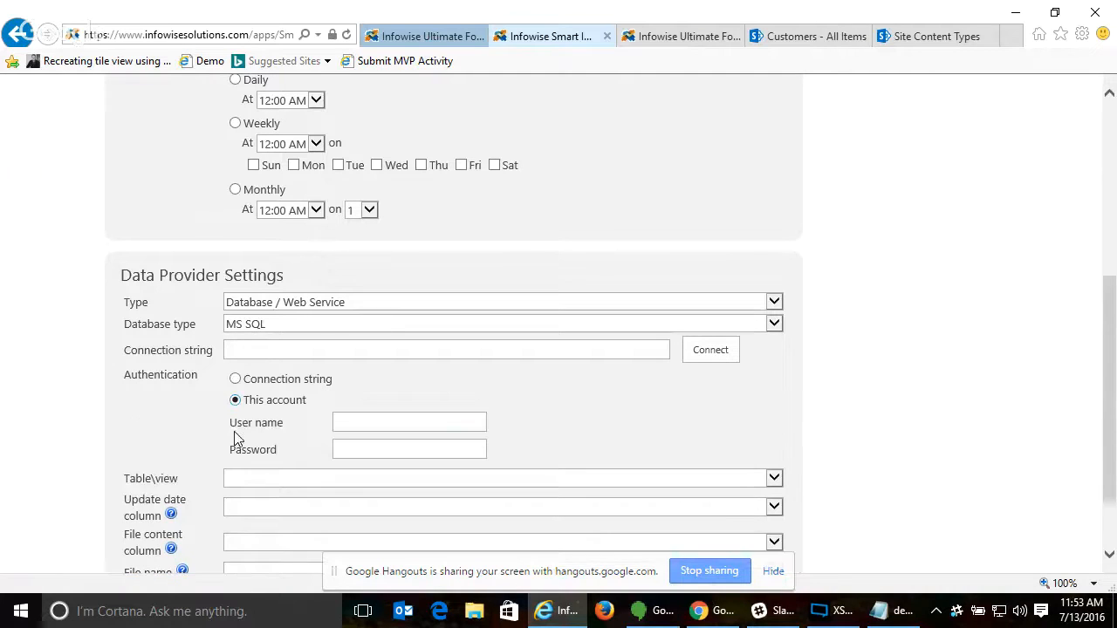
{"action": "scroll", "coordinate": [341, 413], "scroll_direction": "down", "scroll_amount": 1}
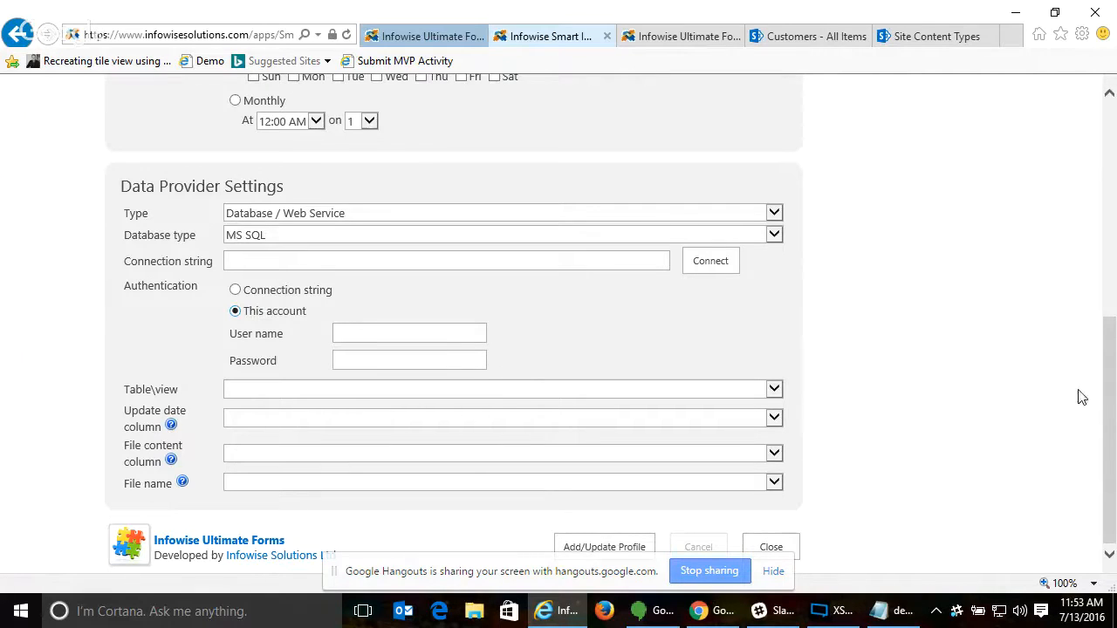
- Review the Expense Detail import page from title to end and close it without adding a profile
{"action": "left_click_drag", "start_coordinate": [1114, 435], "coordinate": [1104, 219]}
{"action": "scroll", "coordinate": [1104, 218], "scroll_direction": "down", "scroll_amount": 1}
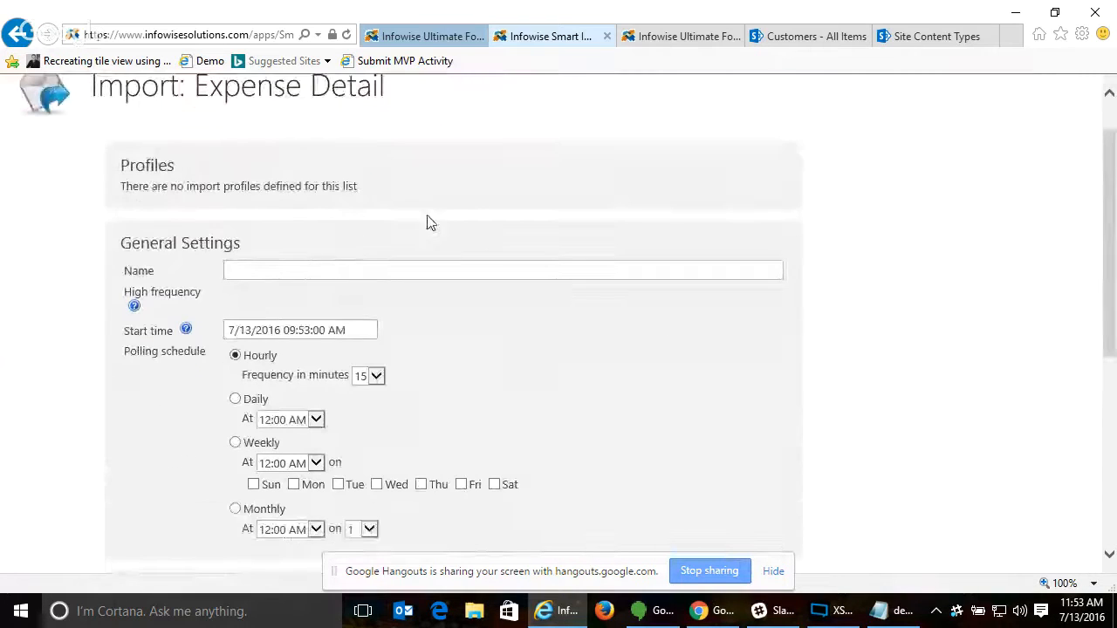
{"action": "left_click_drag", "start_coordinate": [198, 88], "coordinate": [347, 89]}
{"action": "left_click", "coordinate": [466, 125]}
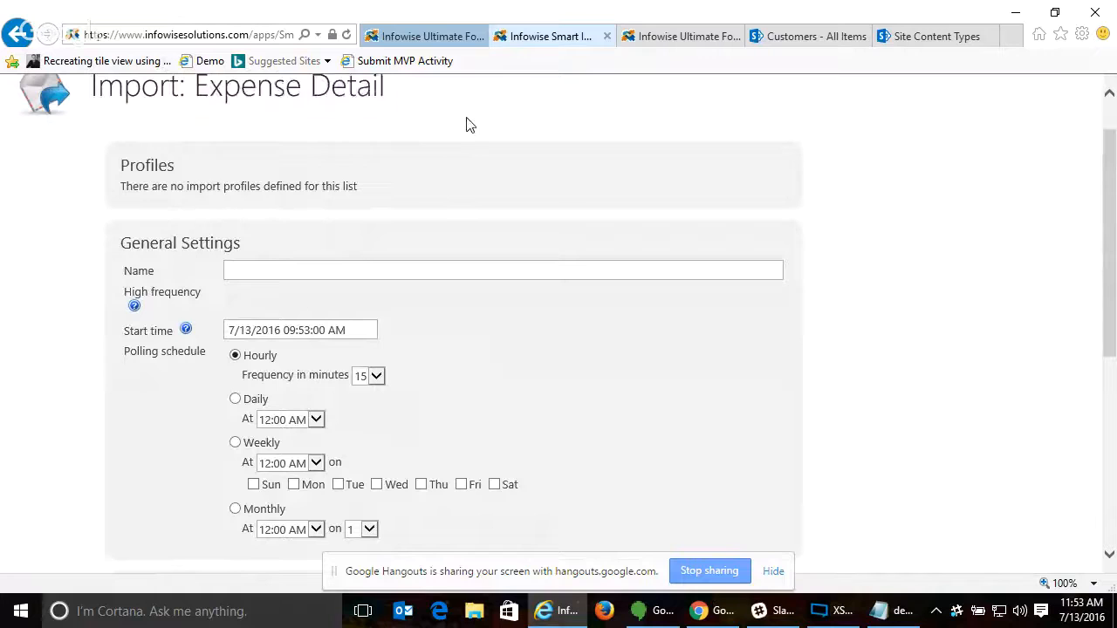
{"action": "left_click_drag", "start_coordinate": [1113, 239], "coordinate": [1106, 462]}
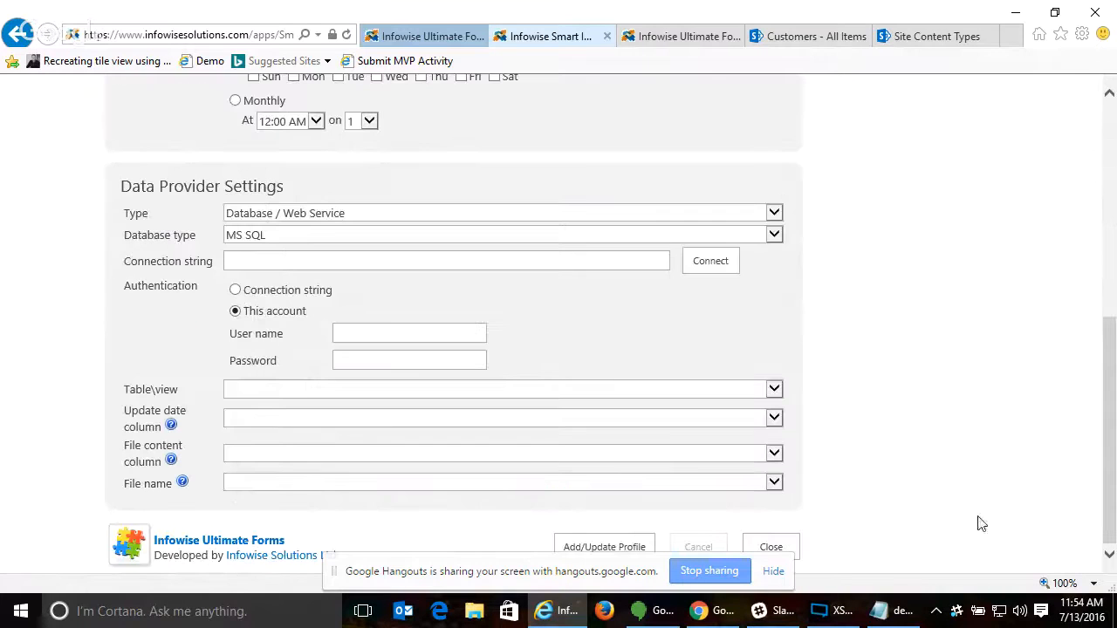
{"action": "left_click", "coordinate": [772, 548]}
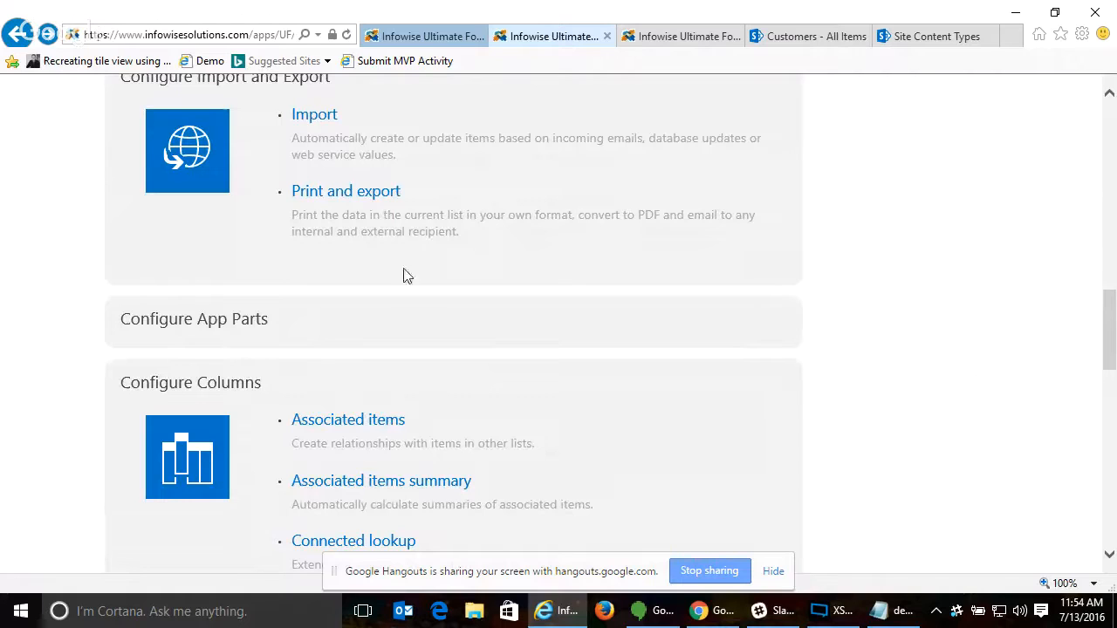
- Open Print and export for Expense Detail, review the edit modes and template types, and keep Item as the type
{"action": "left_click", "coordinate": [357, 194]}
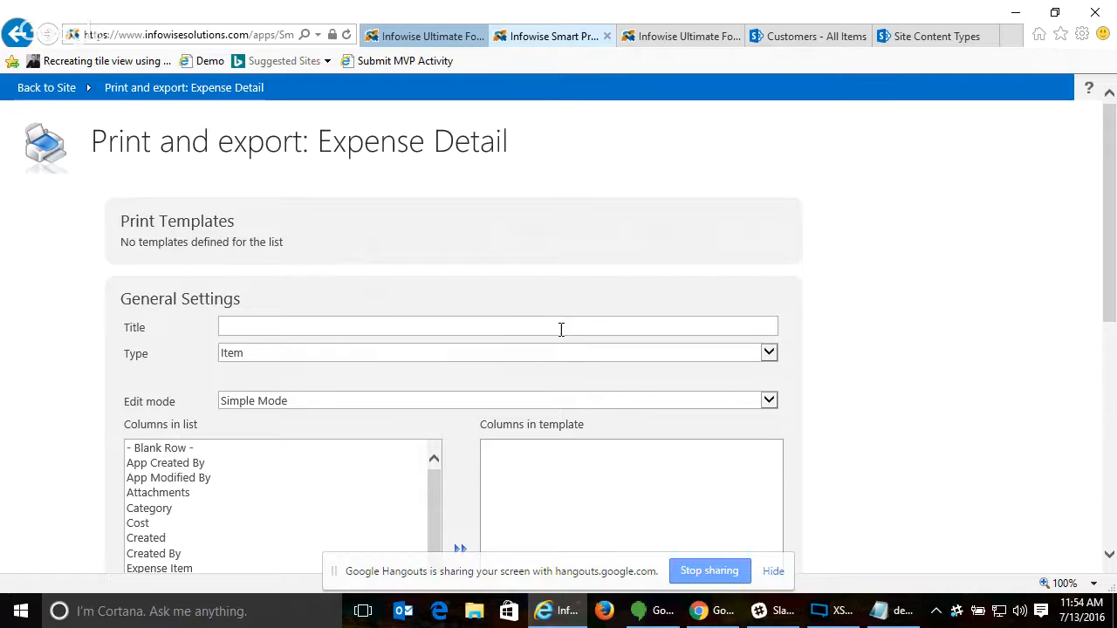
{"action": "left_click", "coordinate": [359, 403]}
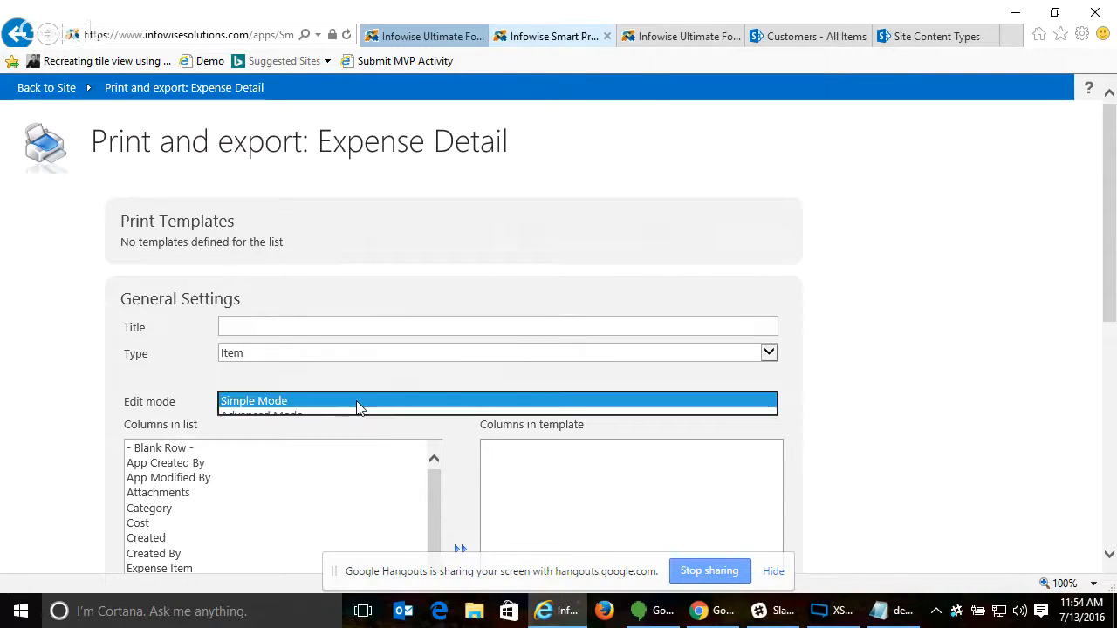
{"action": "left_click", "coordinate": [312, 356]}
{"action": "left_click", "coordinate": [262, 356]}
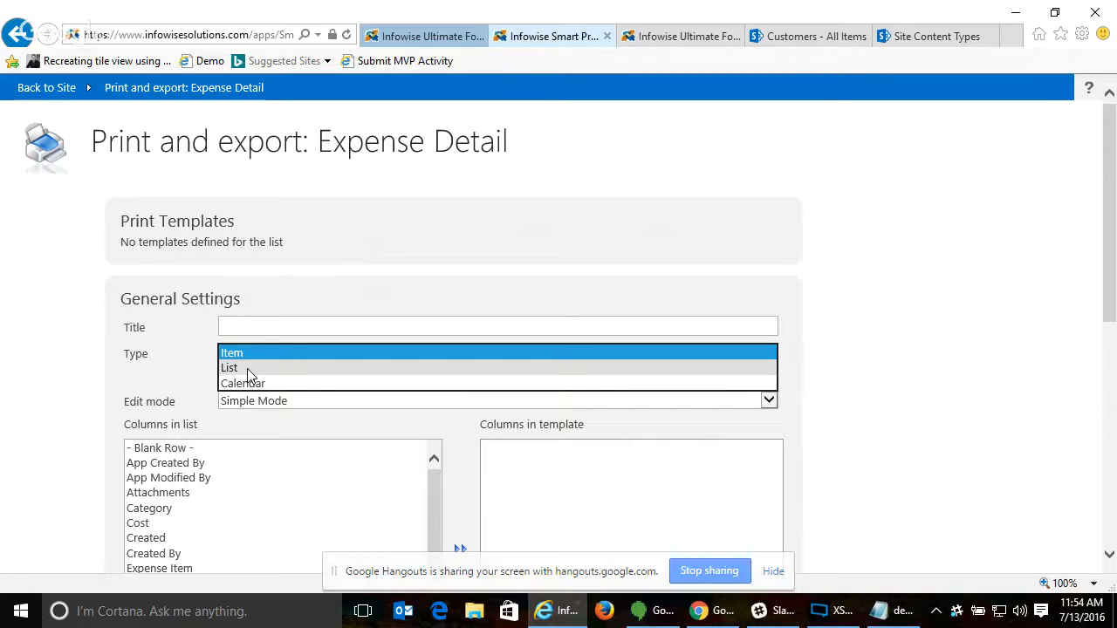
{"action": "left_click", "coordinate": [251, 354]}
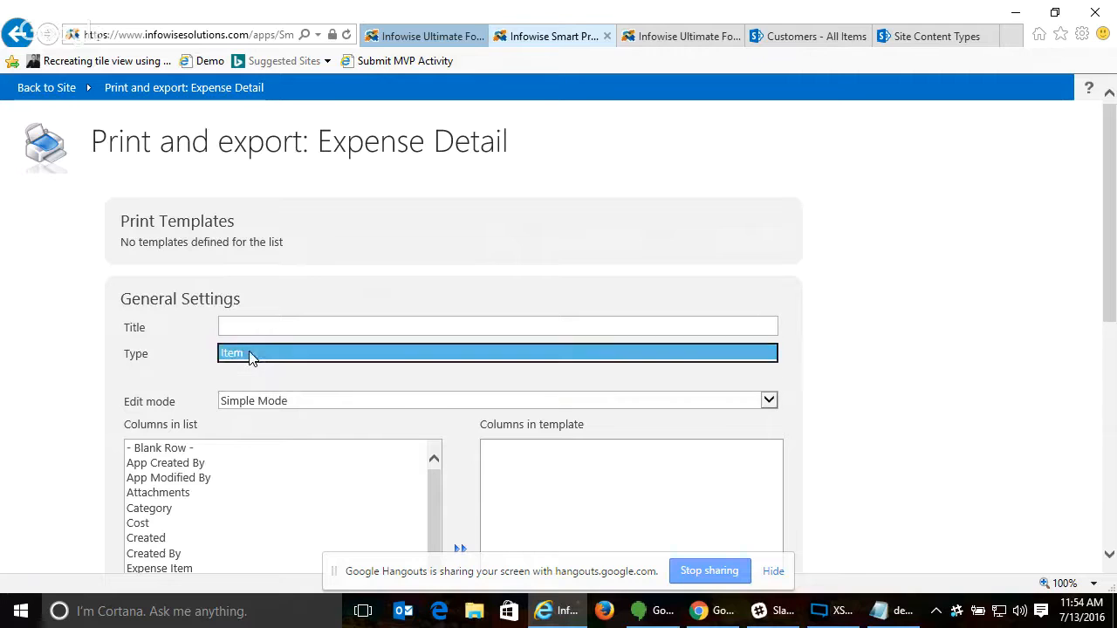
- Set the print template's edit mode to Advanced Mode and write "Salutation," and "the cost is" as separate paragraphs in the body
{"action": "left_click", "coordinate": [271, 400]}
{"action": "left_click", "coordinate": [279, 415]}
{"action": "scroll", "coordinate": [800, 336], "scroll_direction": "down", "scroll_amount": 3}
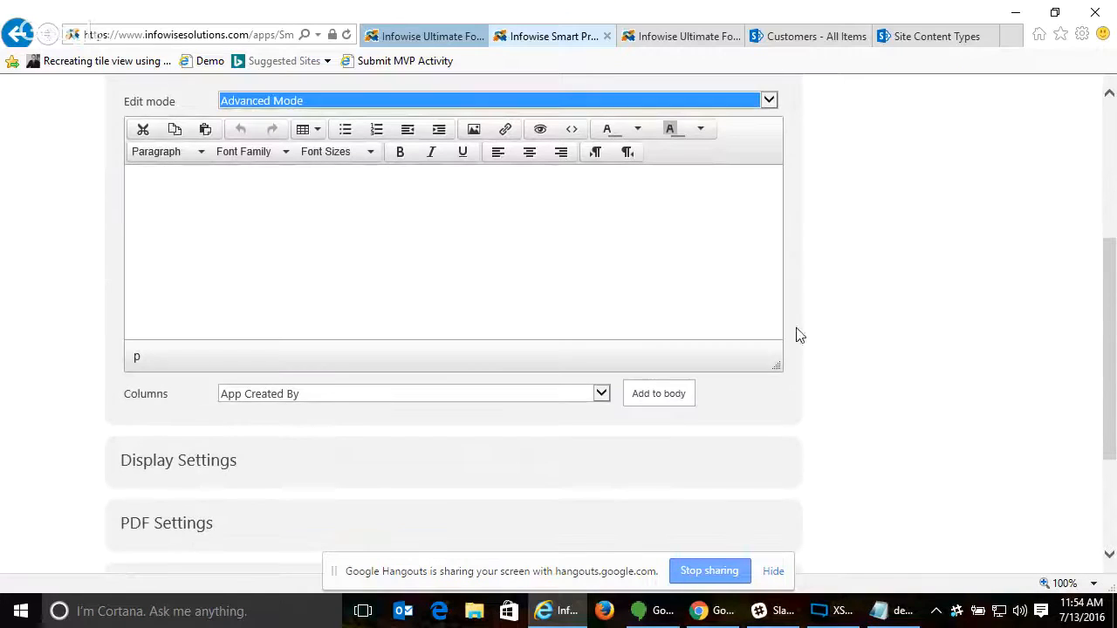
{"action": "left_click", "coordinate": [362, 242]}
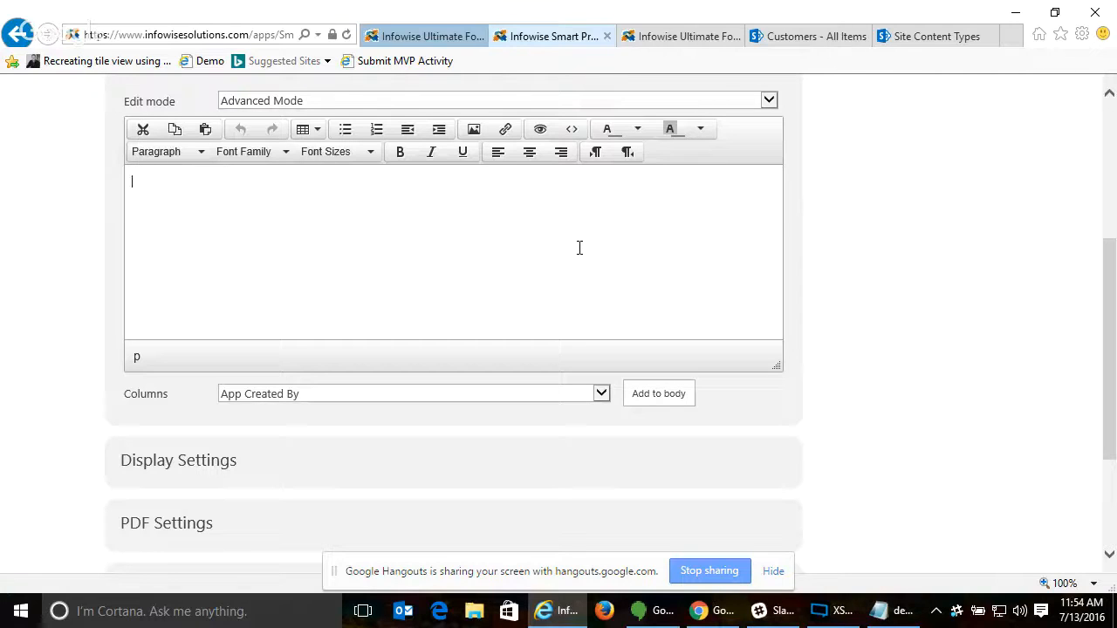
{"action": "type", "text": "Salutation,"}
{"action": "key", "text": "Return"}
{"action": "key", "text": "Return"}
{"action": "type", "text": "the cost "}
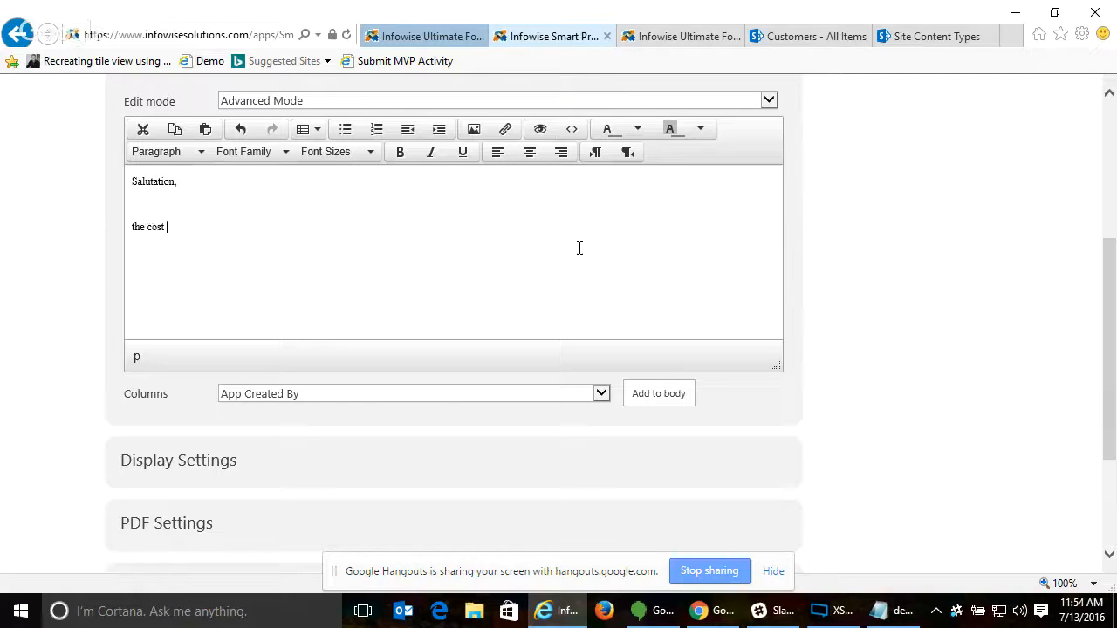
{"action": "type", "text": "is"}
- Insert the Cost column's token after "the cost is" in the template body
{"action": "left_click", "coordinate": [267, 395]}
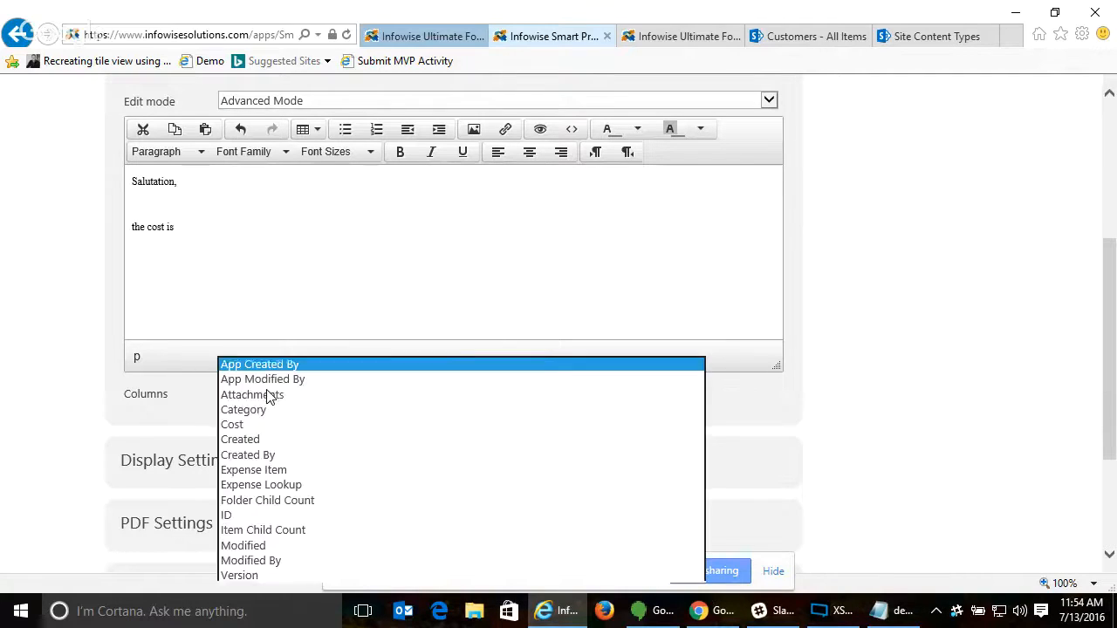
{"action": "left_click", "coordinate": [262, 425]}
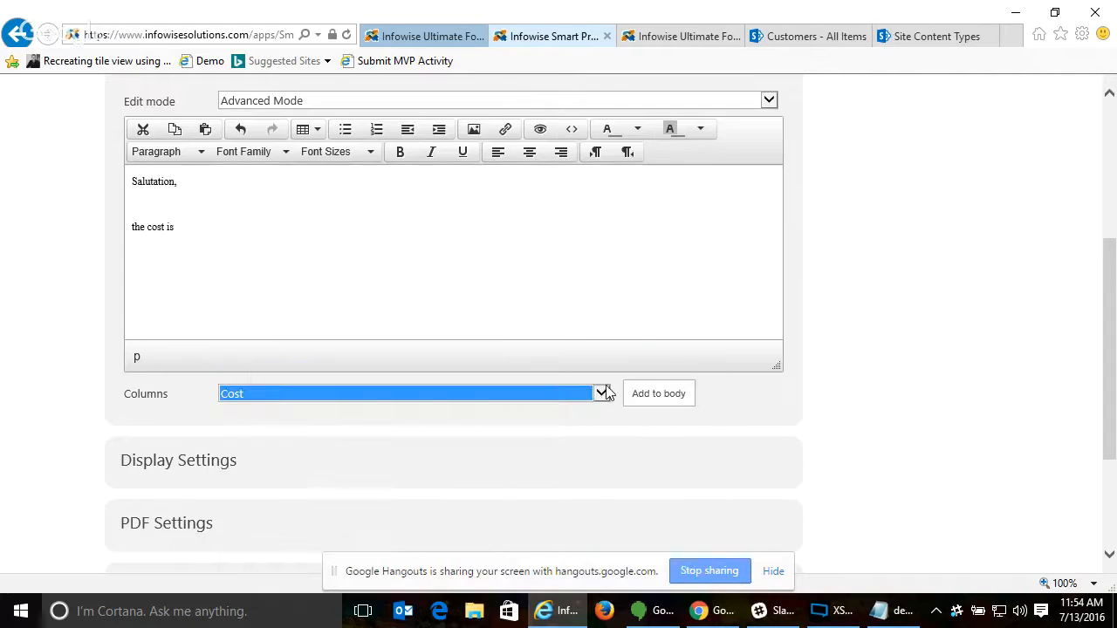
{"action": "left_click", "coordinate": [655, 394]}
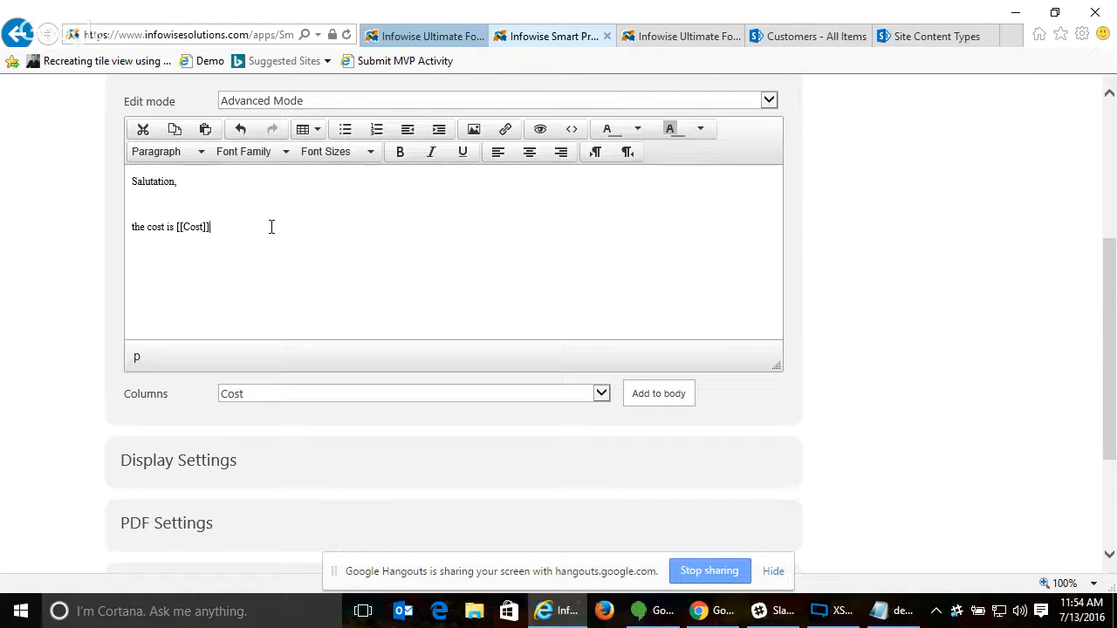
- Expand the Display Settings and PDF Settings and review the header, footer, CSS, sharing, default template and page options
{"action": "left_click", "coordinate": [200, 461]}
{"action": "scroll", "coordinate": [648, 409], "scroll_direction": "down", "scroll_amount": 3}
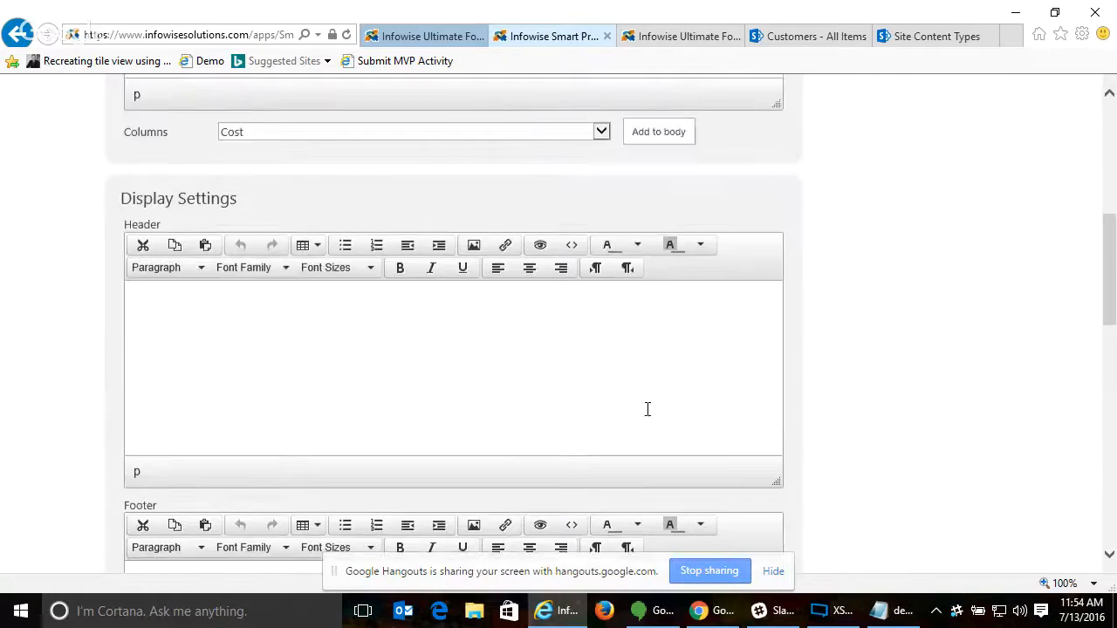
{"action": "scroll", "coordinate": [376, 462], "scroll_direction": "down", "scroll_amount": 6}
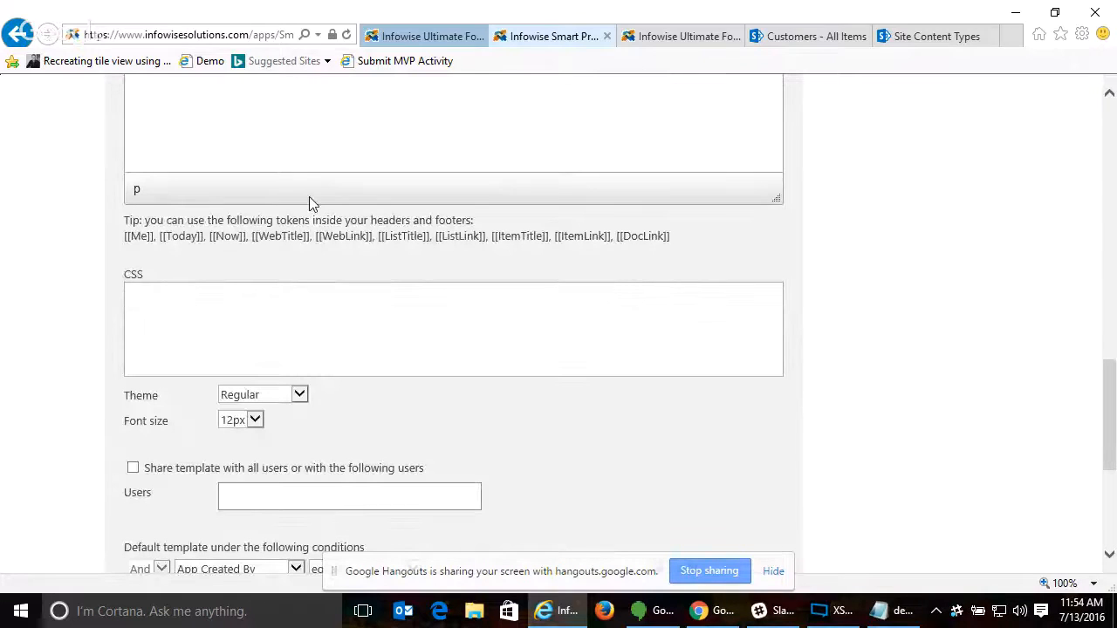
{"action": "scroll", "coordinate": [331, 306], "scroll_direction": "down", "scroll_amount": 3}
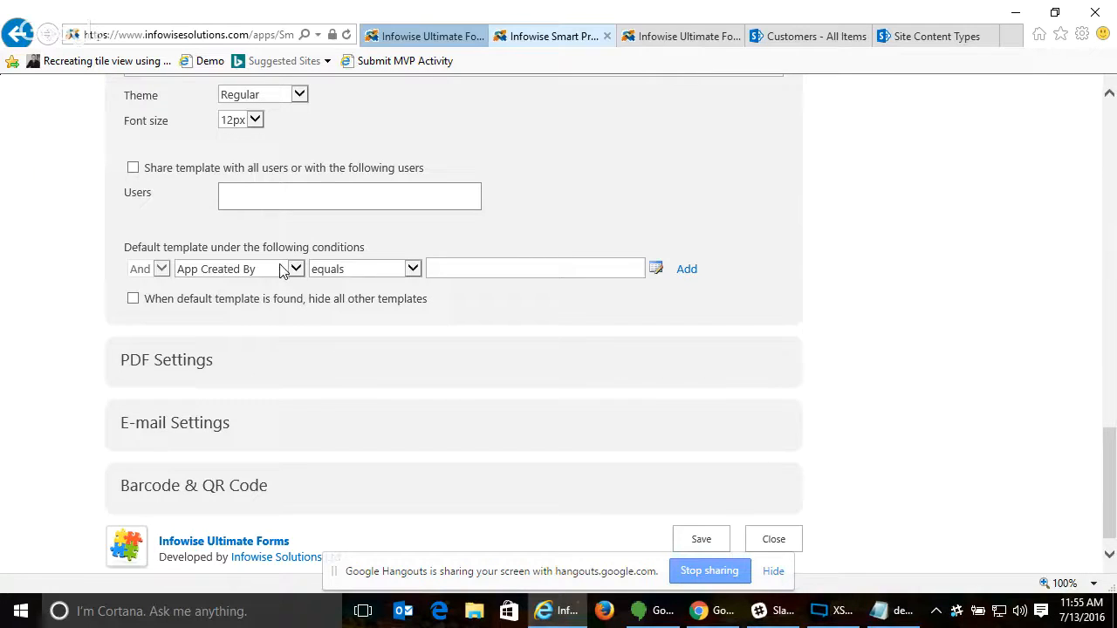
{"action": "left_click", "coordinate": [169, 365]}
{"action": "scroll", "coordinate": [489, 364], "scroll_direction": "down", "scroll_amount": 3}
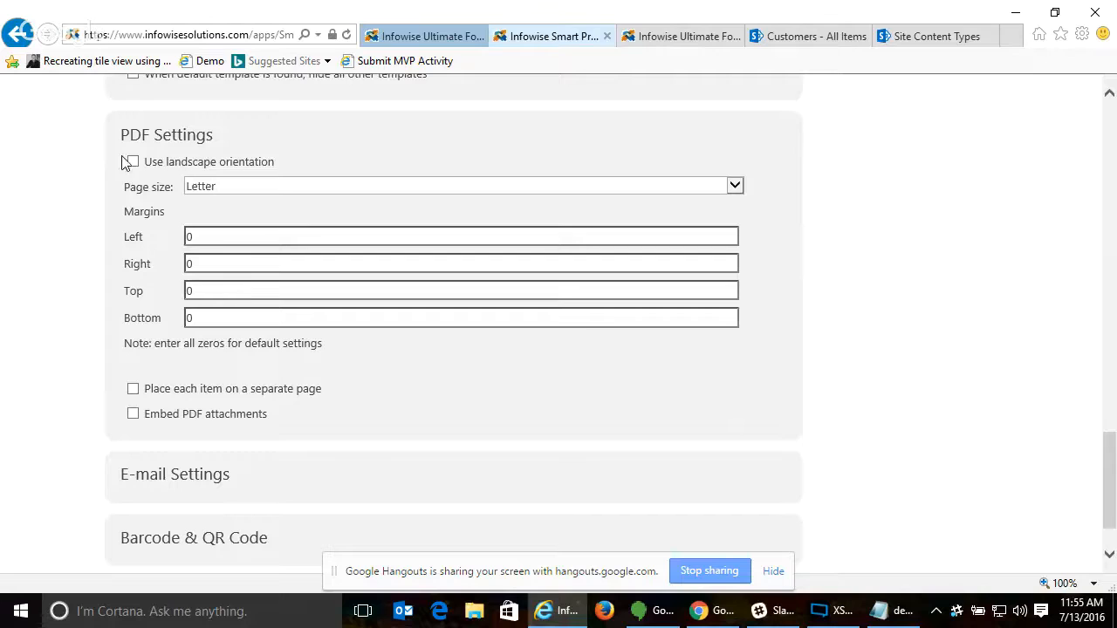
- Expand the E-mail Settings and review the recipient picker for the To field, the message body, and the PDF and attachment options
{"action": "left_click", "coordinate": [144, 474]}
{"action": "scroll", "coordinate": [304, 474], "scroll_direction": "down", "scroll_amount": 5}
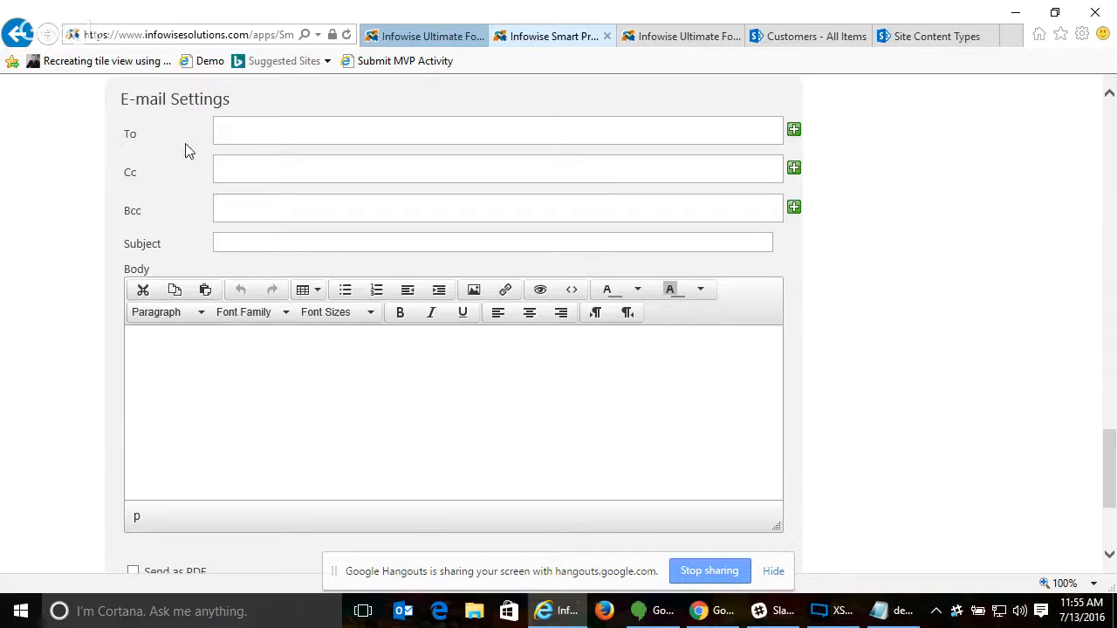
{"action": "left_click", "coordinate": [794, 131]}
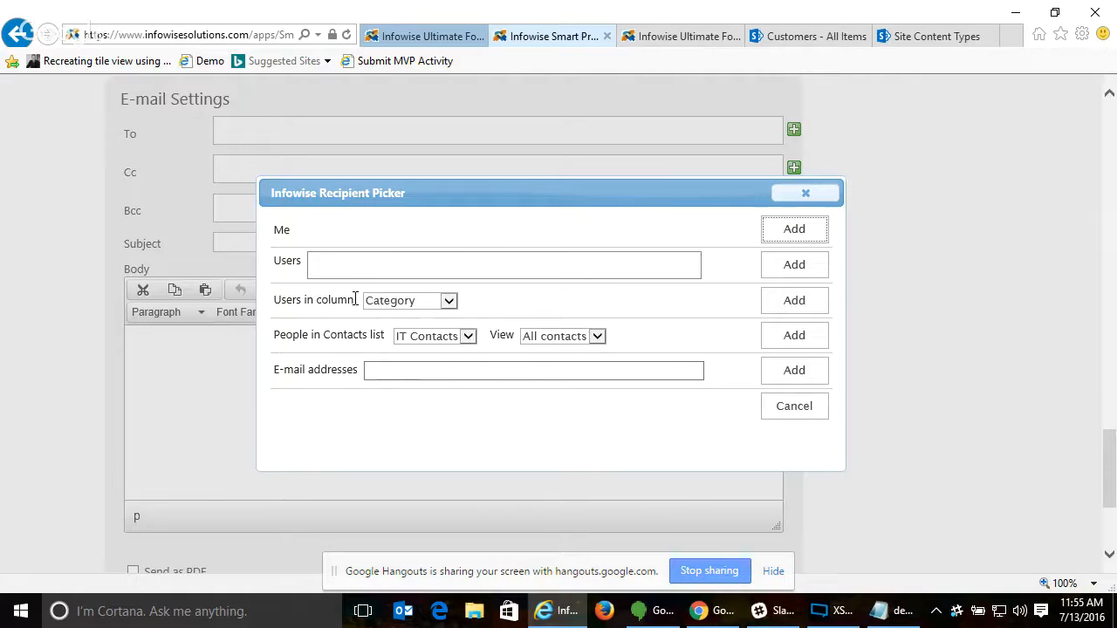
{"action": "left_click", "coordinate": [825, 192]}
{"action": "scroll", "coordinate": [568, 320], "scroll_direction": "down", "scroll_amount": 3}
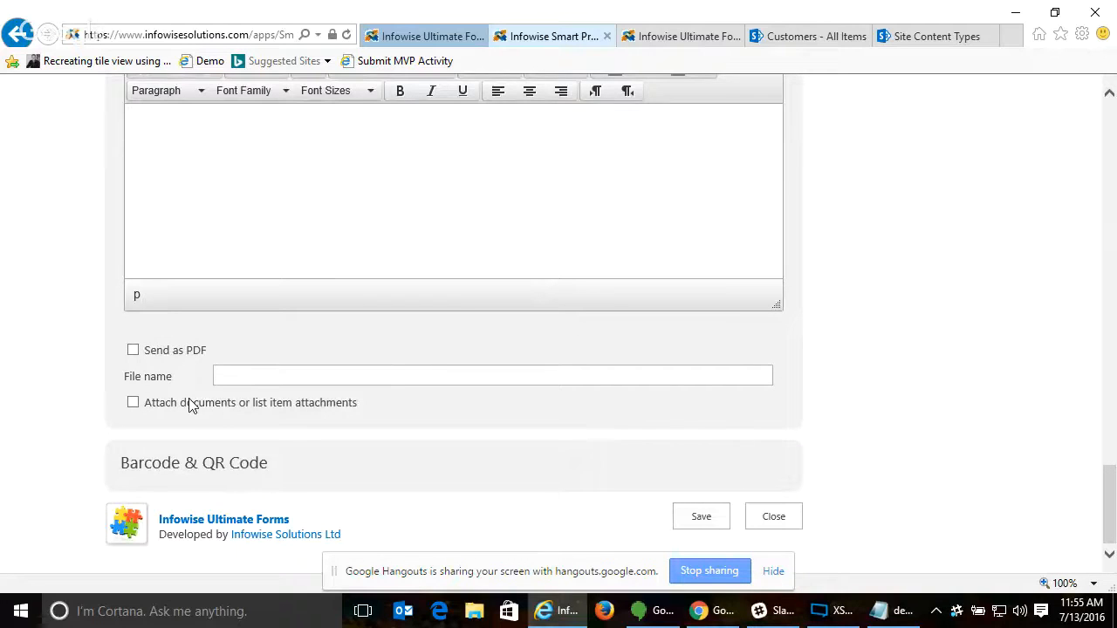
- Expand Barcode & QR Code, choose the Barcode type to review its options, and close the print template without saving
{"action": "left_click", "coordinate": [183, 464]}
{"action": "scroll", "coordinate": [306, 467], "scroll_direction": "down", "scroll_amount": 1}
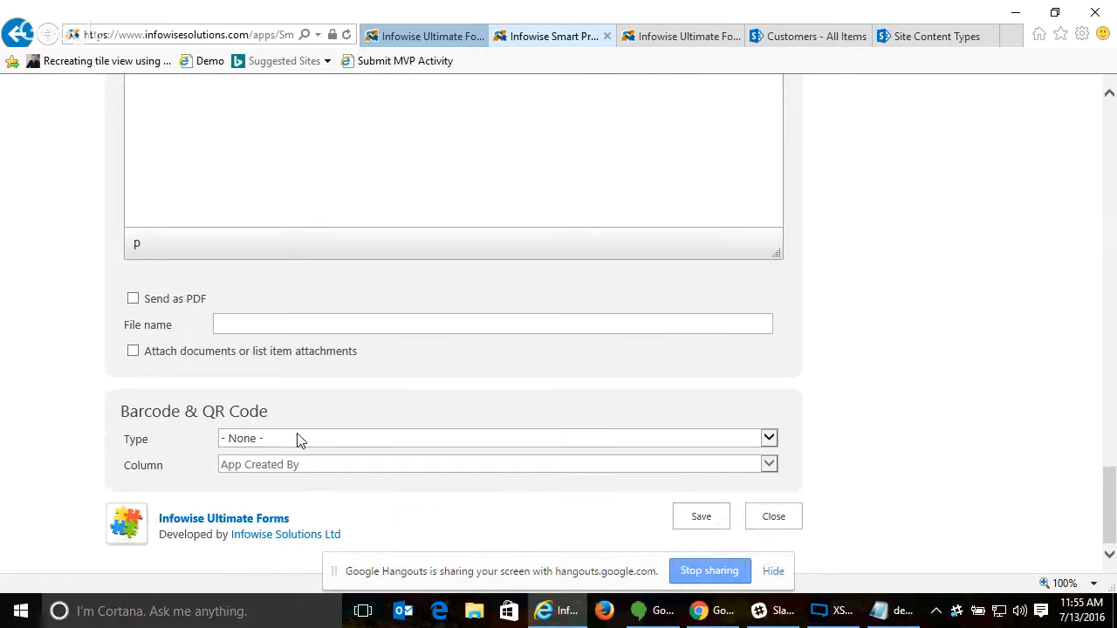
{"action": "left_click", "coordinate": [296, 439]}
{"action": "left_click", "coordinate": [336, 455]}
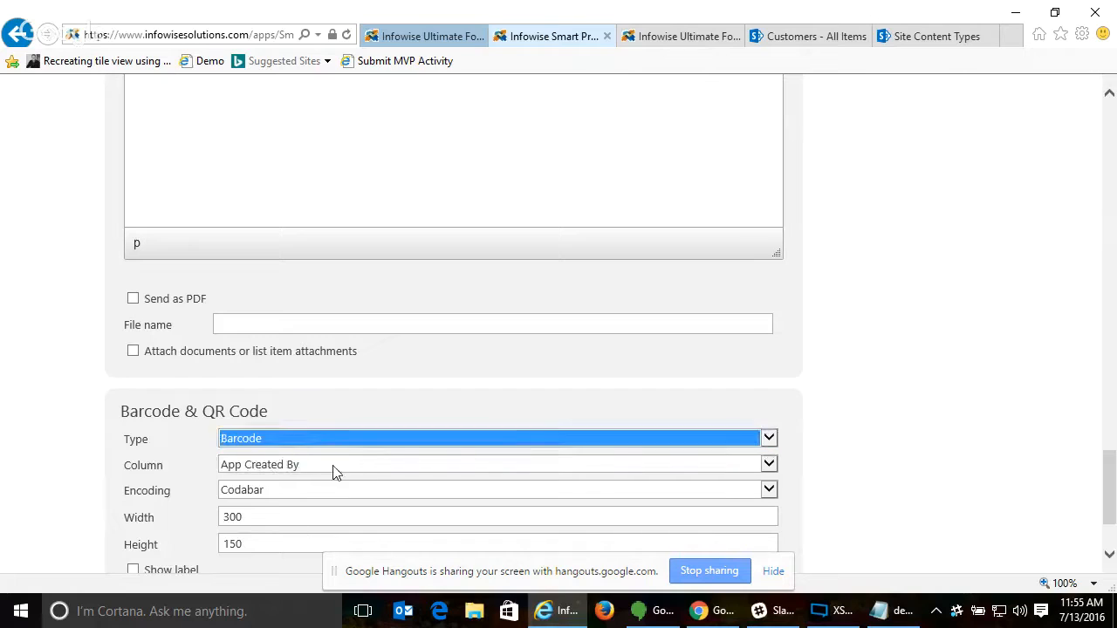
{"action": "left_click", "coordinate": [955, 449]}
{"action": "scroll", "coordinate": [903, 451], "scroll_direction": "down", "scroll_amount": 2}
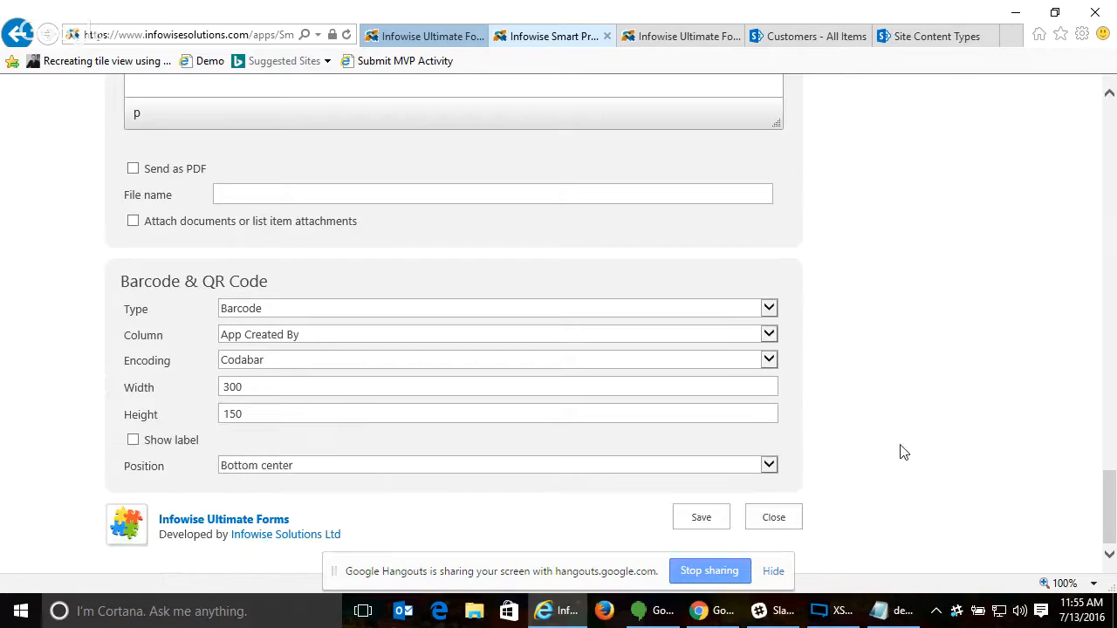
{"action": "left_click", "coordinate": [775, 522]}
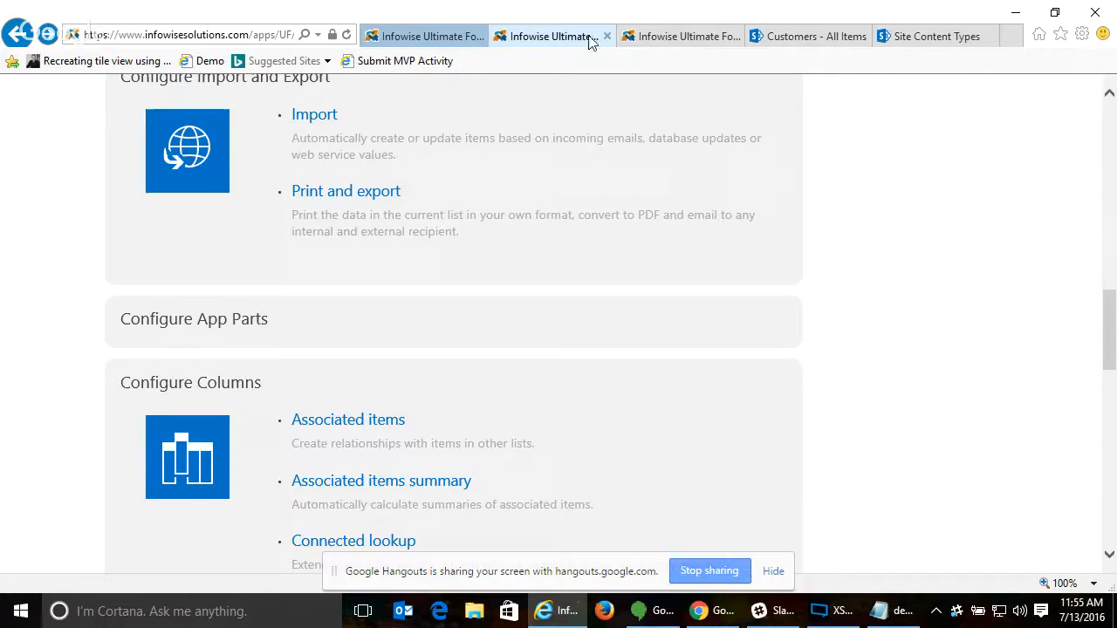
- Return from Infowise Ultimate Forms to the IT Web site and open the Issue Dashboard.aspx page
{"action": "left_click", "coordinate": [798, 39]}
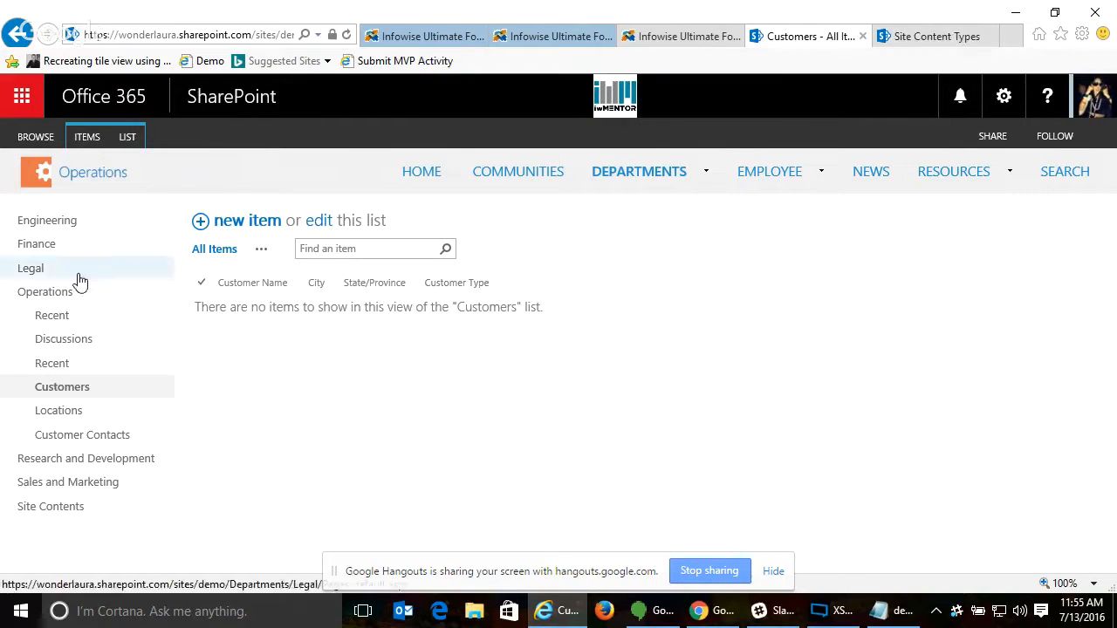
{"action": "left_click", "coordinate": [548, 36]}
{"action": "scroll", "coordinate": [152, 93], "scroll_direction": "up", "scroll_amount": 10}
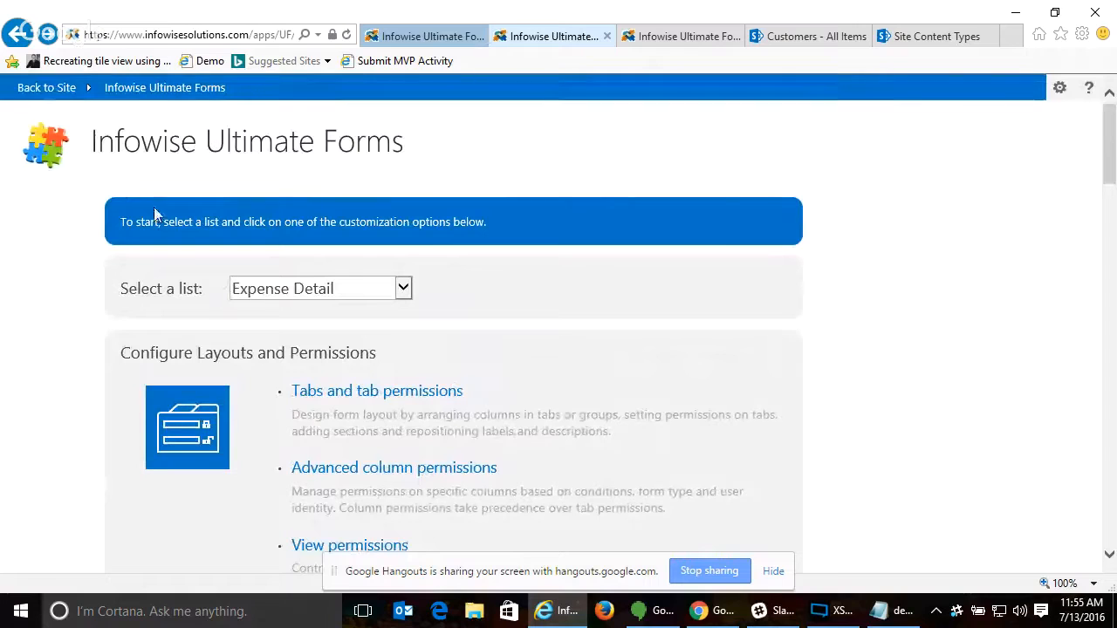
{"action": "left_click", "coordinate": [43, 89]}
{"action": "left_click", "coordinate": [611, 321]}
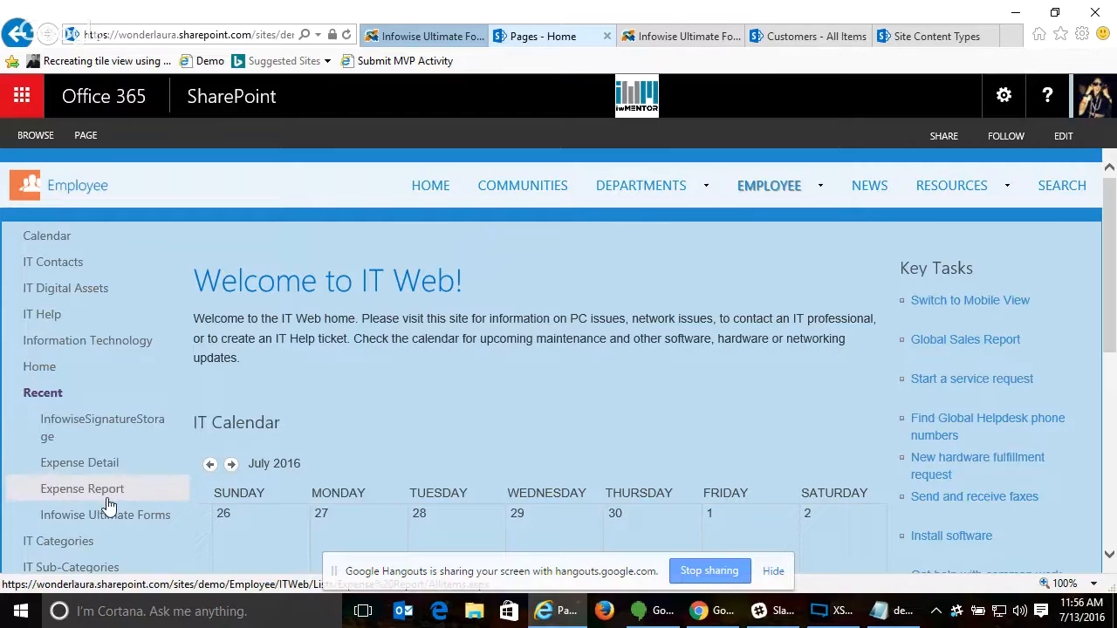
{"action": "scroll", "coordinate": [108, 512], "scroll_direction": "down", "scroll_amount": 2}
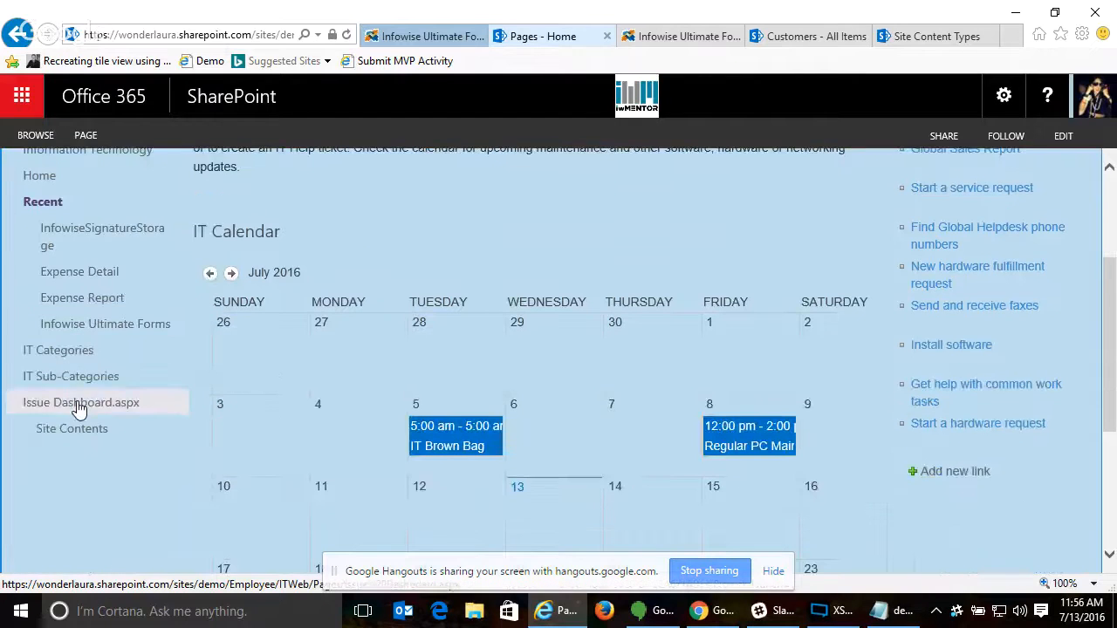
{"action": "left_click", "coordinate": [81, 405]}
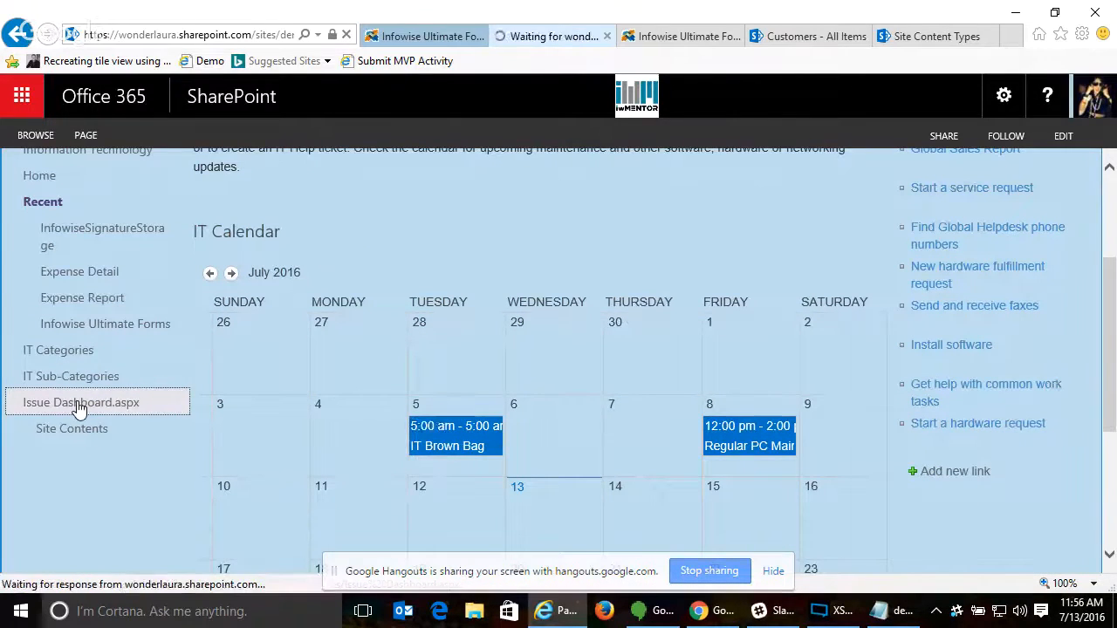
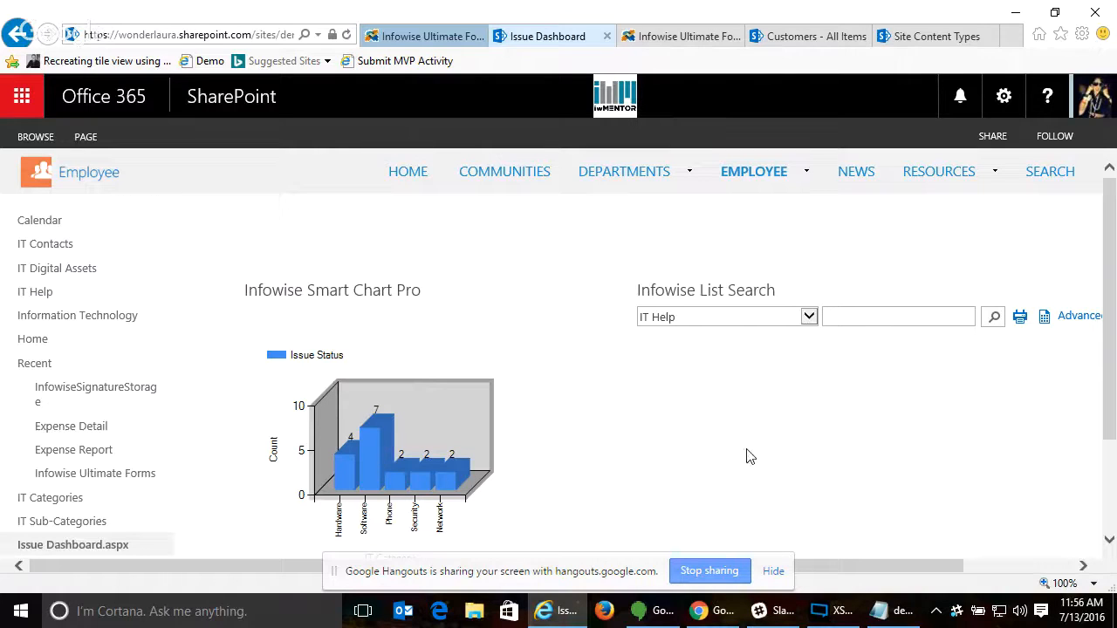
- Search the IT Help list for "mouse" with Infowise List Search and view all the result columns
{"action": "left_click", "coordinate": [765, 318]}
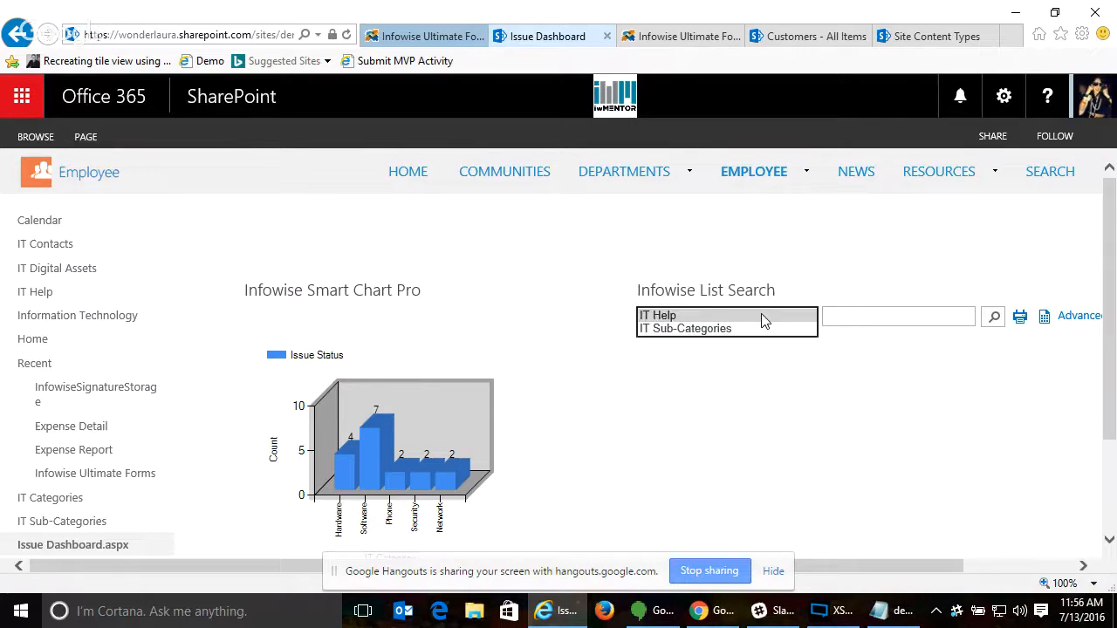
{"action": "left_click", "coordinate": [888, 316]}
{"action": "type", "text": "mou"}
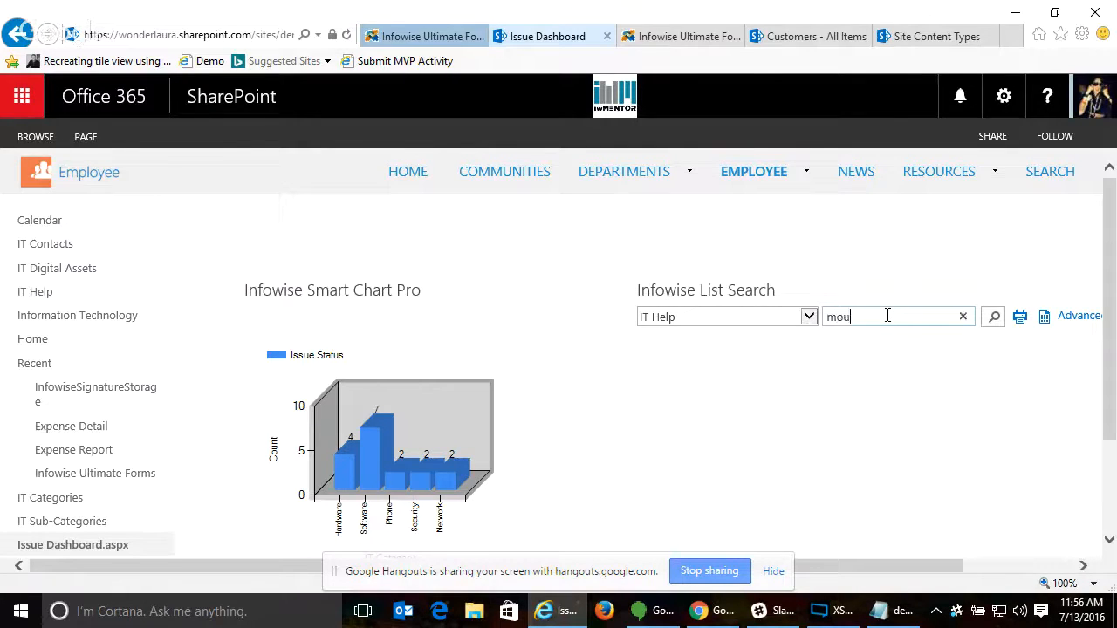
{"action": "type", "text": "se"}
{"action": "key", "text": "Return"}
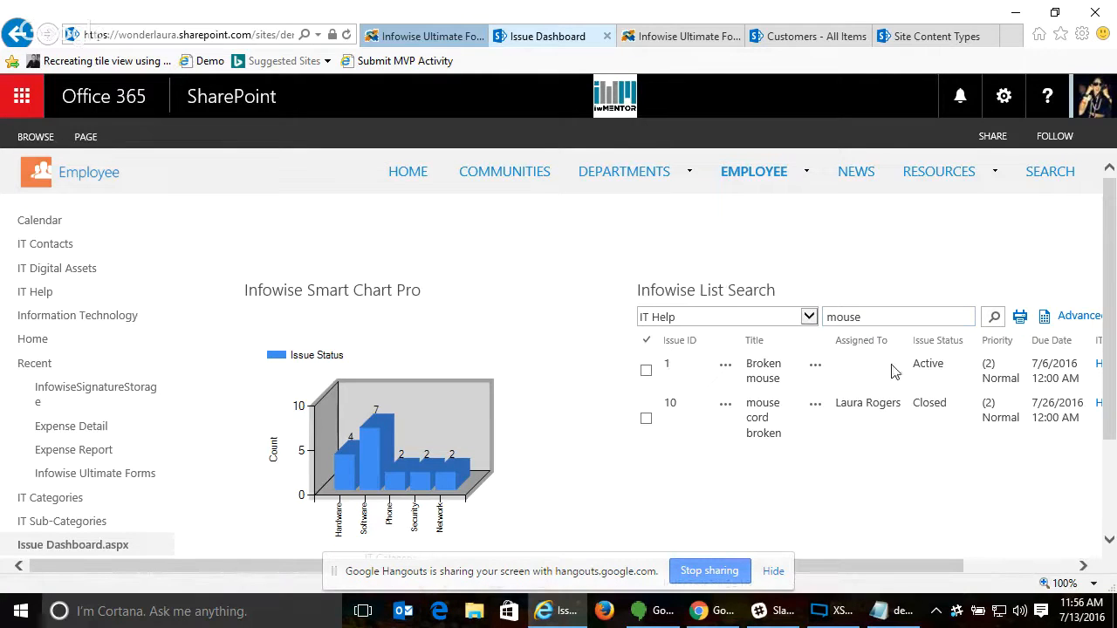
{"action": "left_click_drag", "start_coordinate": [831, 569], "coordinate": [938, 569]}
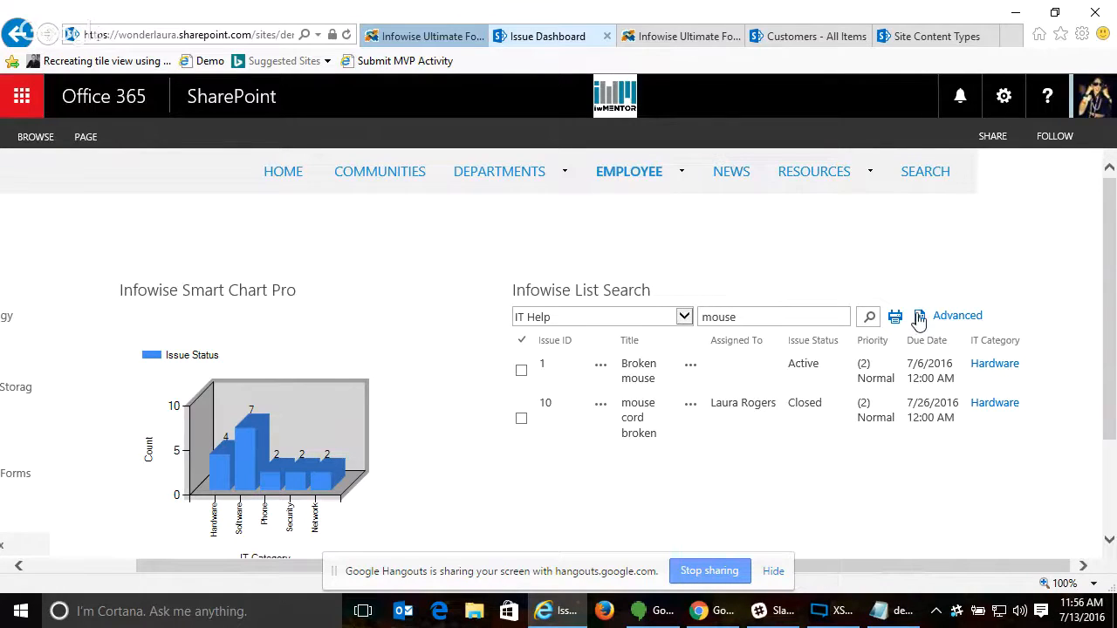
- Review the searchable lists, open the advanced search, and set its filter to Due Date greater or equals
{"action": "left_click", "coordinate": [618, 316]}
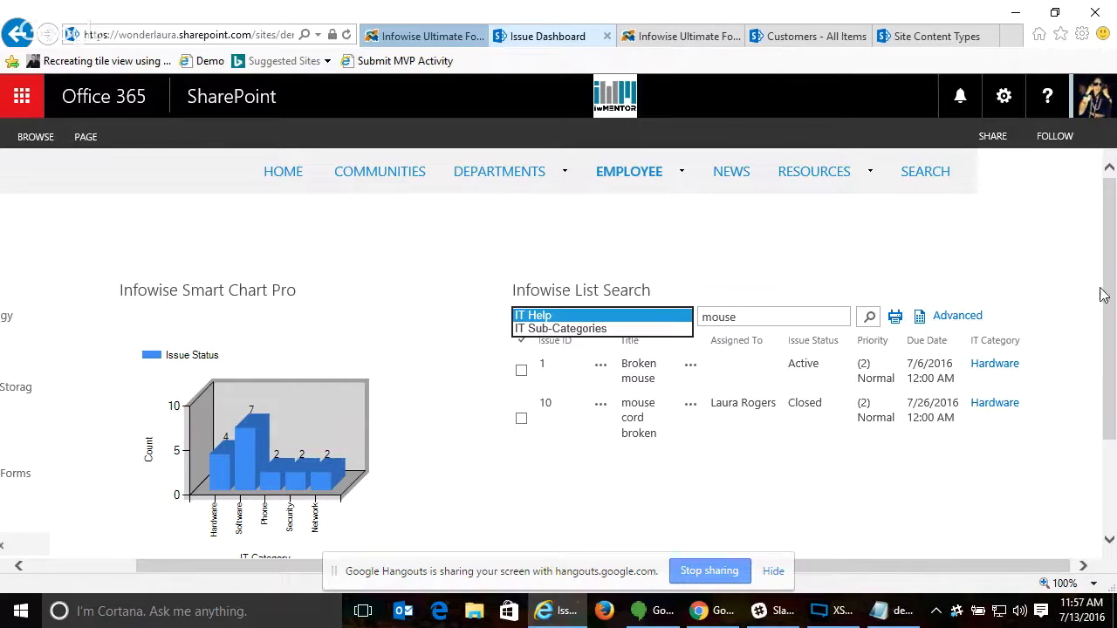
{"action": "left_click", "coordinate": [1041, 297]}
{"action": "left_click", "coordinate": [959, 316]}
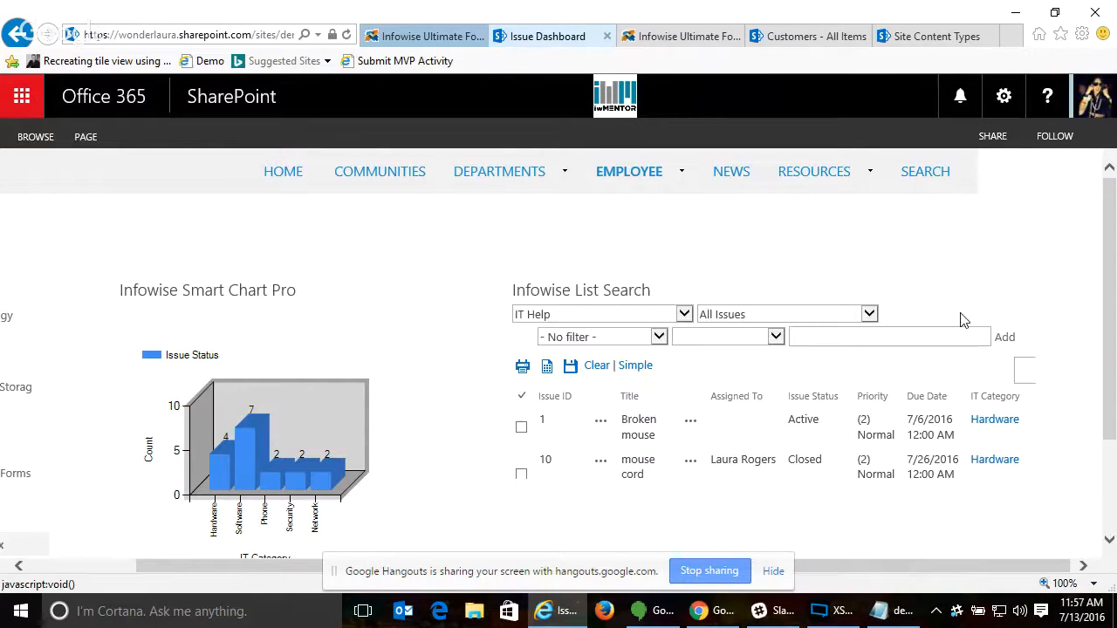
{"action": "left_click", "coordinate": [622, 339]}
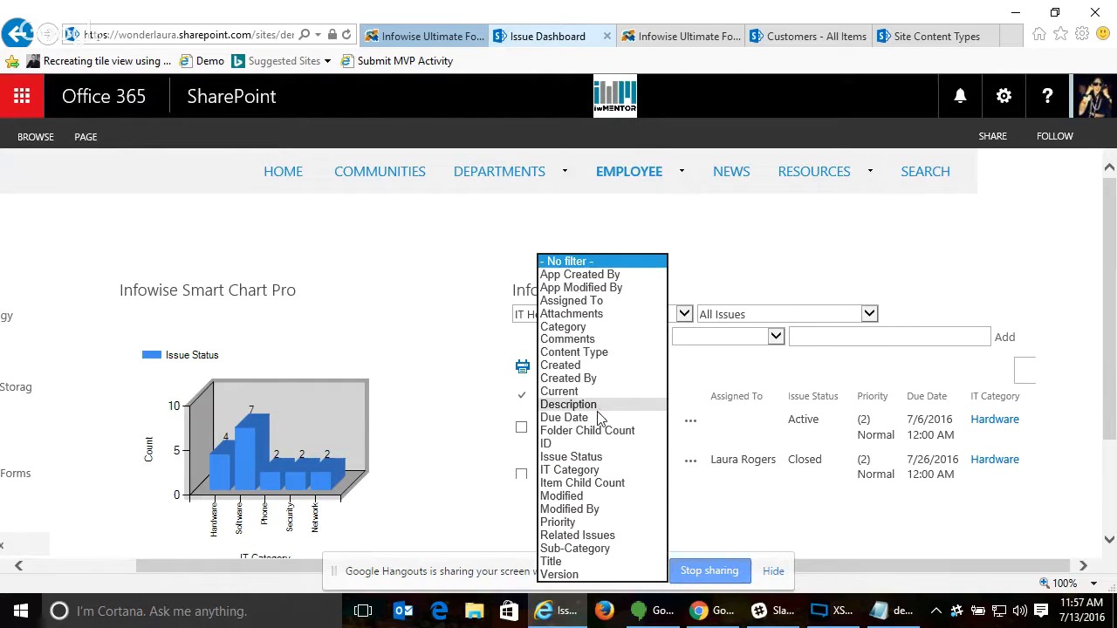
{"action": "left_click", "coordinate": [569, 418]}
{"action": "left_click", "coordinate": [730, 337]}
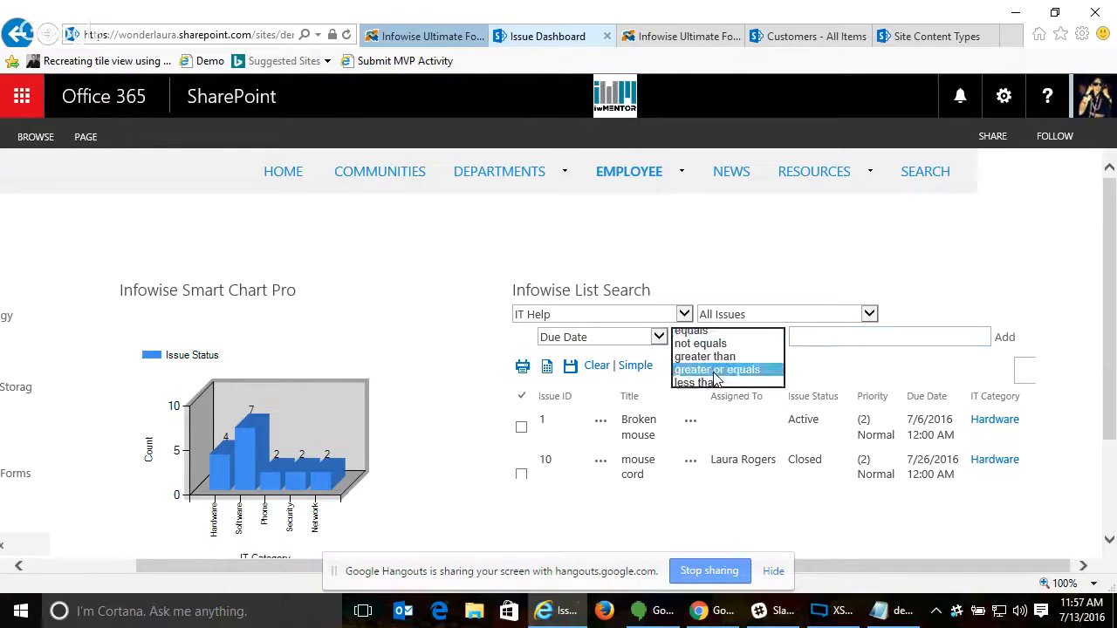
{"action": "left_click", "coordinate": [716, 370]}
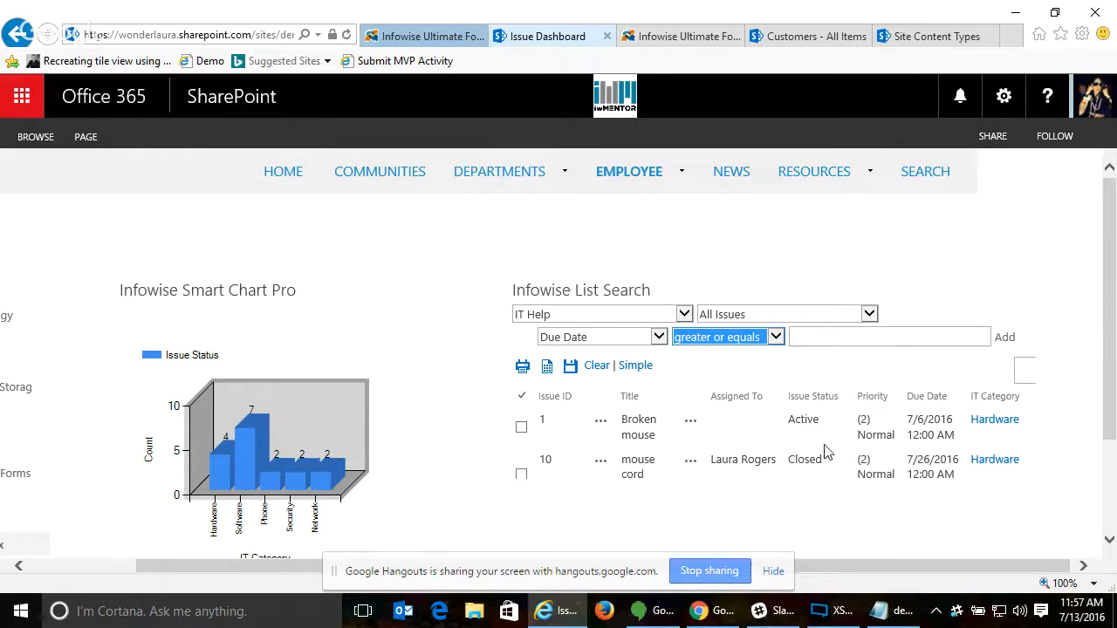
{"action": "left_click", "coordinate": [891, 611]}
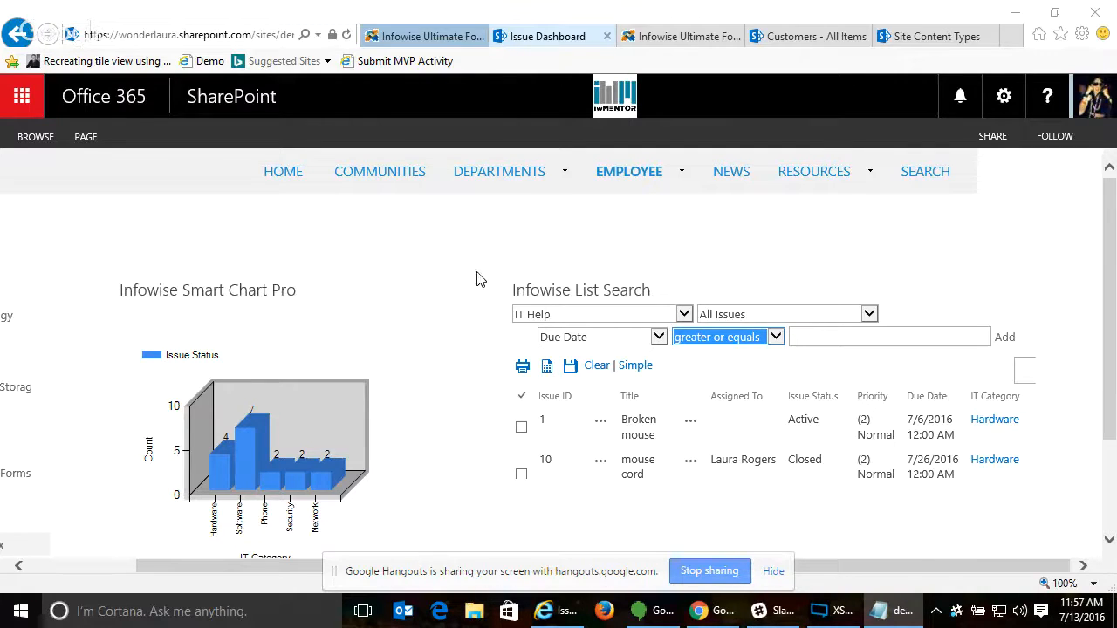
- Open the IT Help list and go to its Color choice settings in Infowise Ultimate Forms
{"action": "left_click", "coordinate": [119, 569]}
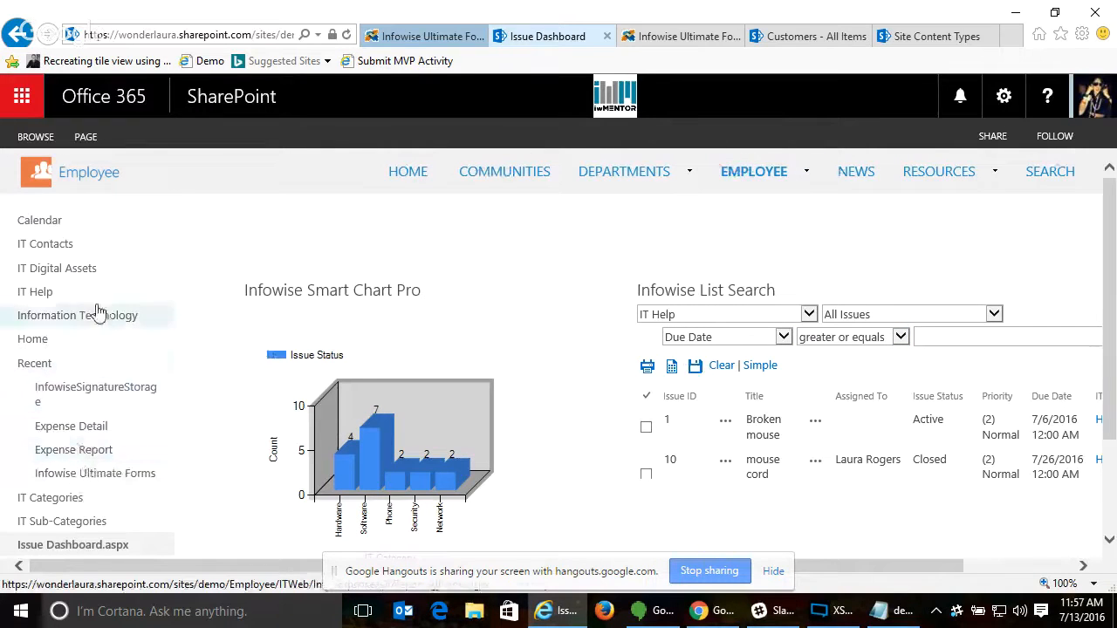
{"action": "left_click", "coordinate": [77, 275]}
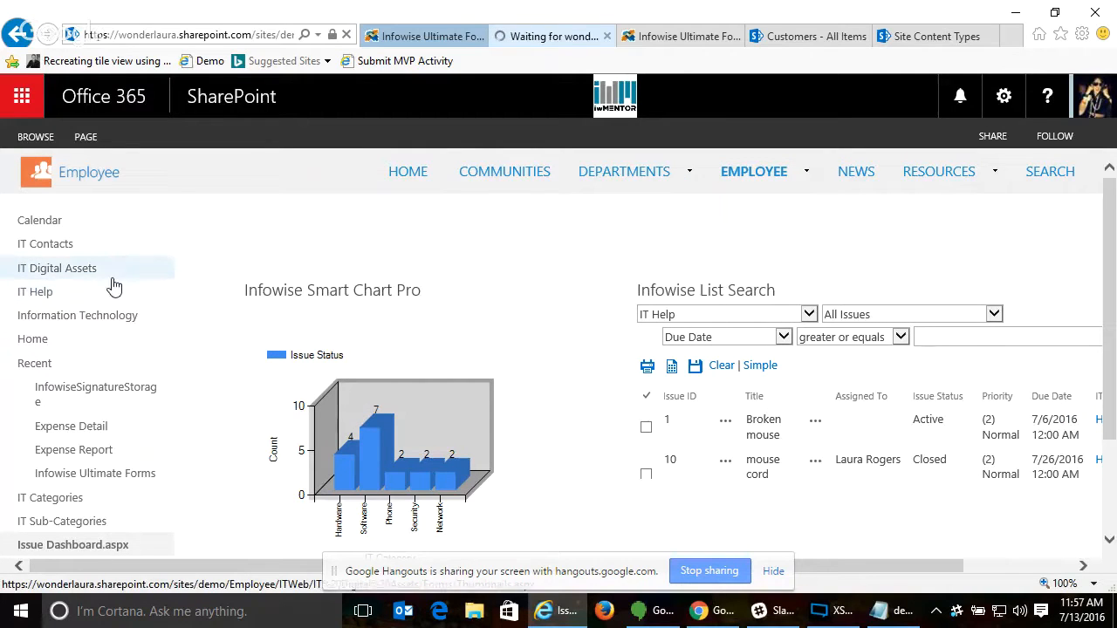
{"action": "left_click", "coordinate": [79, 293]}
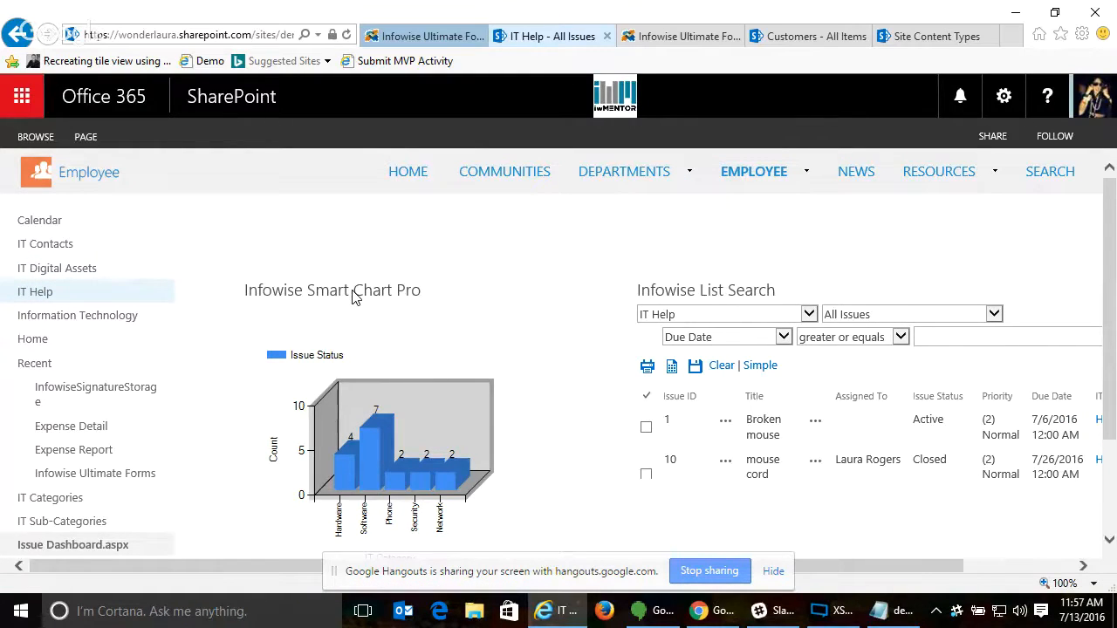
{"action": "left_click", "coordinate": [128, 142]}
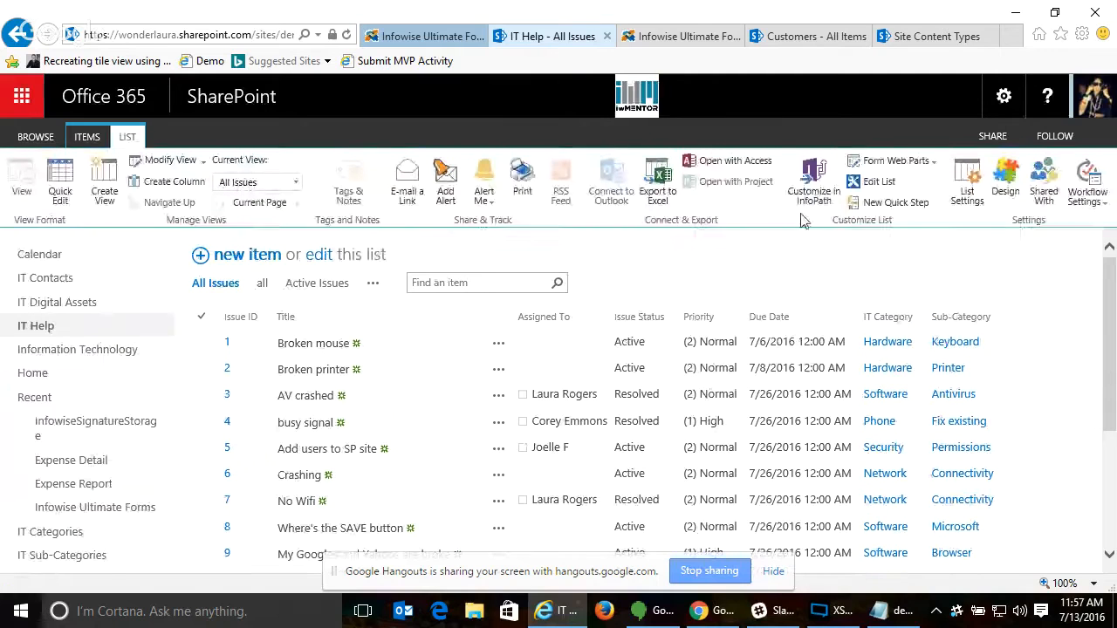
{"action": "left_click", "coordinate": [1004, 185]}
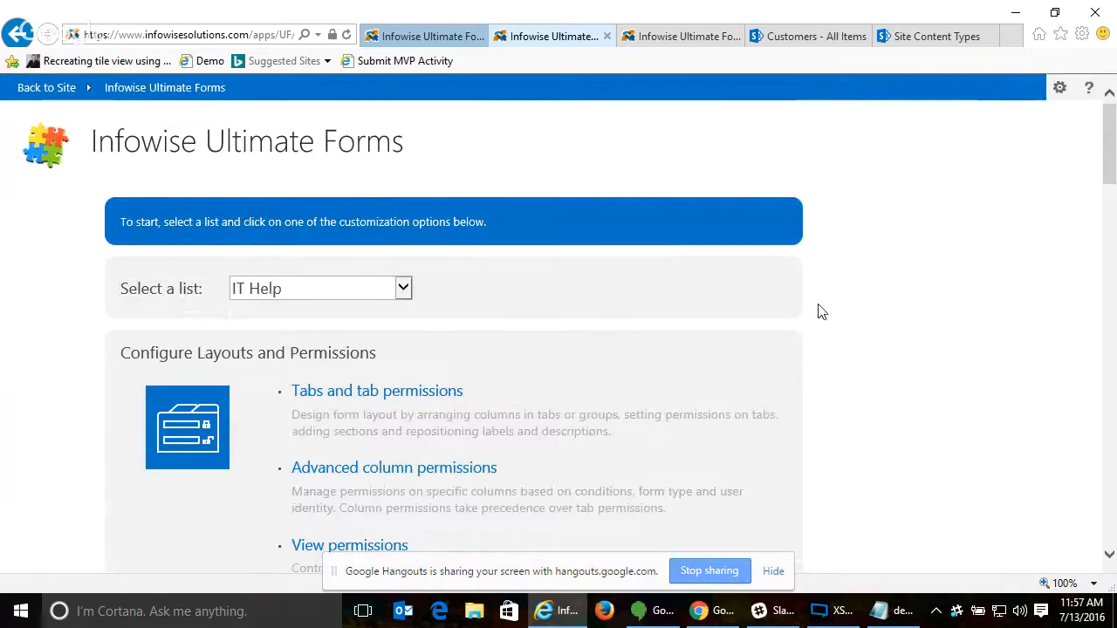
{"action": "scroll", "coordinate": [818, 311], "scroll_direction": "down", "scroll_amount": 6}
{"action": "scroll", "coordinate": [794, 330], "scroll_direction": "down", "scroll_amount": 12}
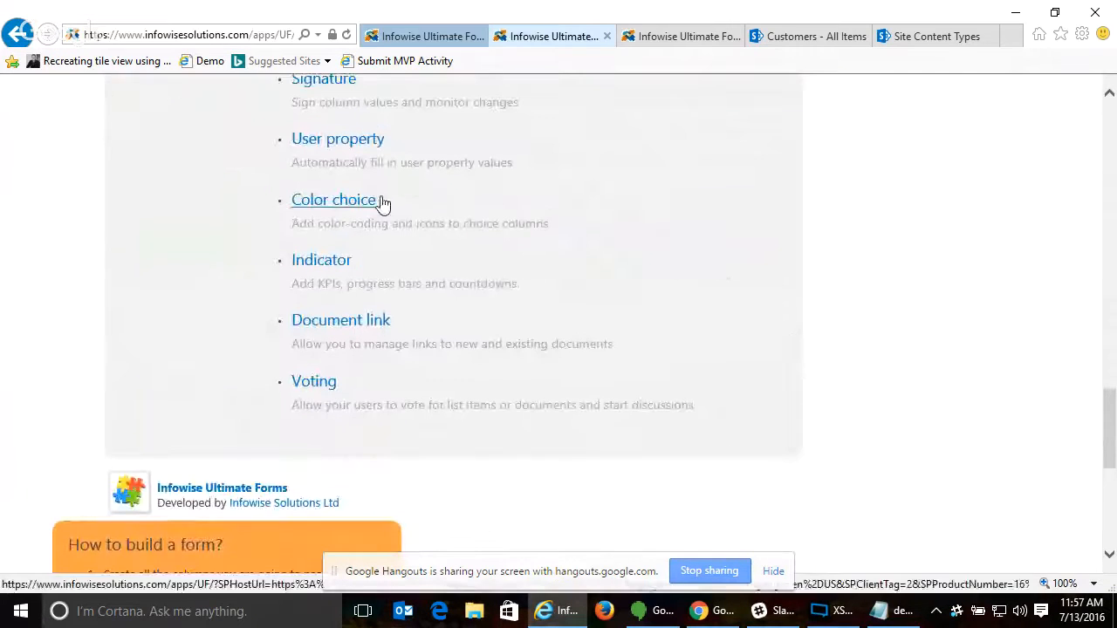
{"action": "left_click", "coordinate": [343, 202]}
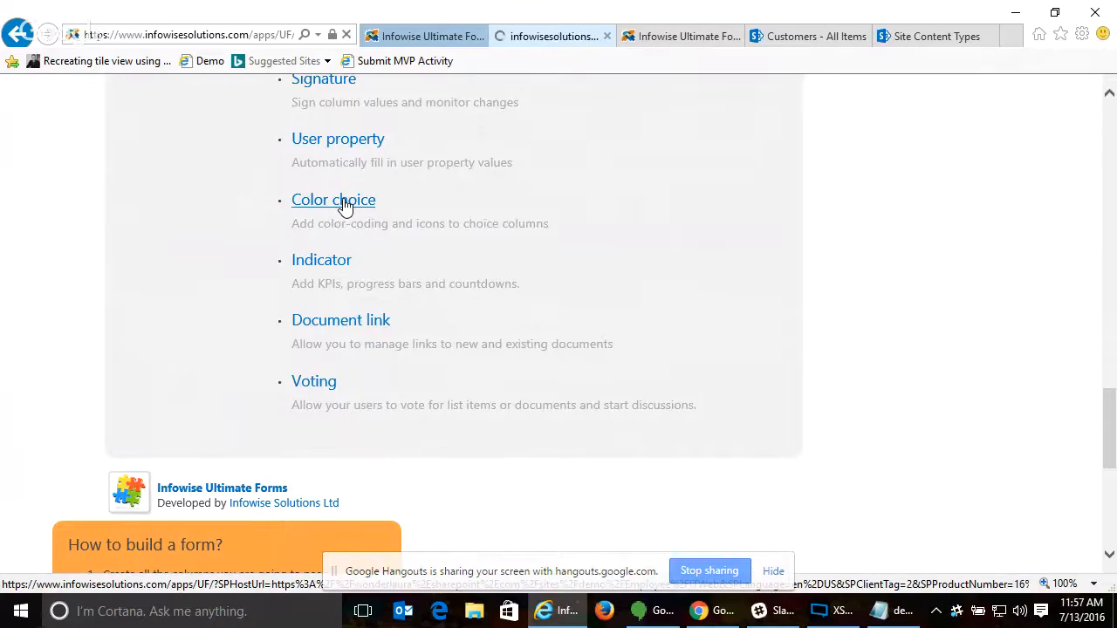
- Select the Priority column for updating, show it as icons, and assign the red exclamation icon to (1) High
{"action": "left_click", "coordinate": [288, 248]}
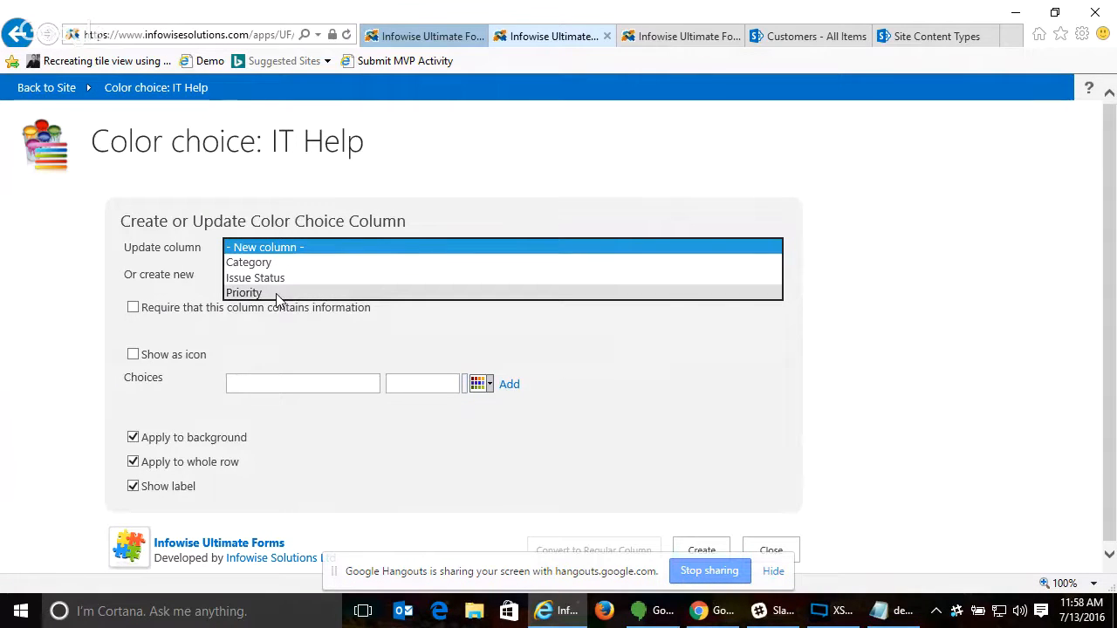
{"action": "left_click", "coordinate": [276, 293]}
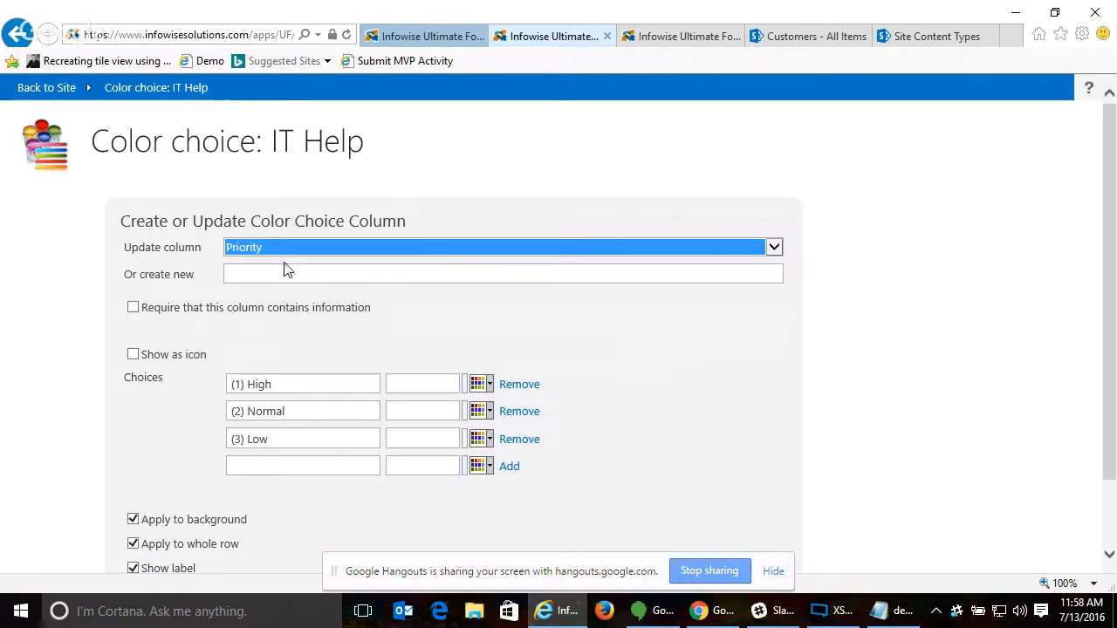
{"action": "left_click", "coordinate": [133, 354]}
{"action": "left_click", "coordinate": [422, 385]}
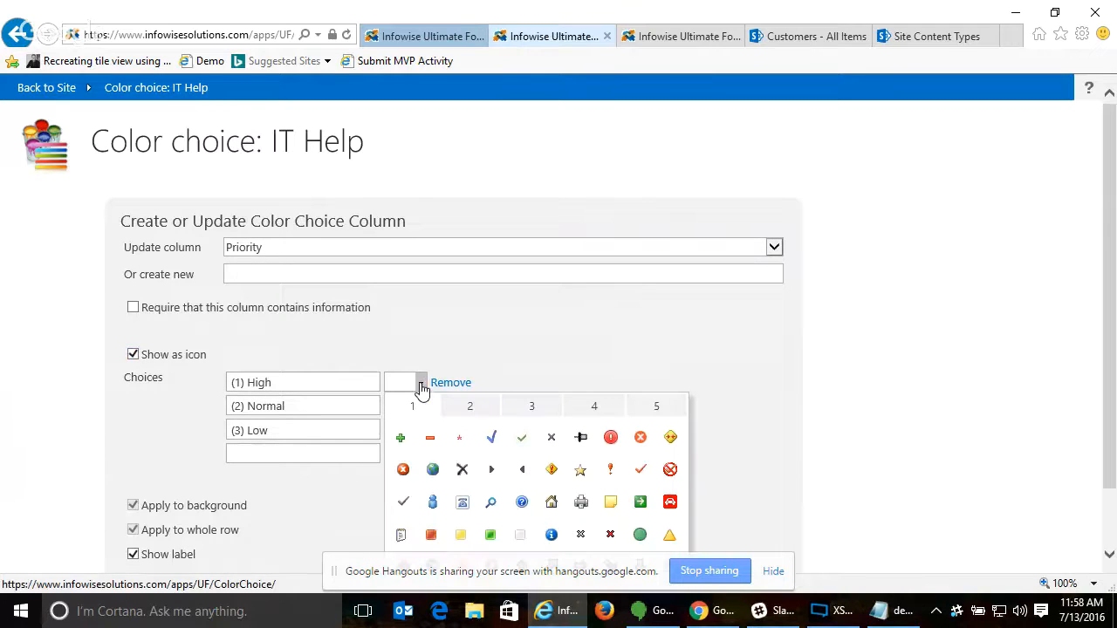
{"action": "left_click", "coordinate": [610, 437]}
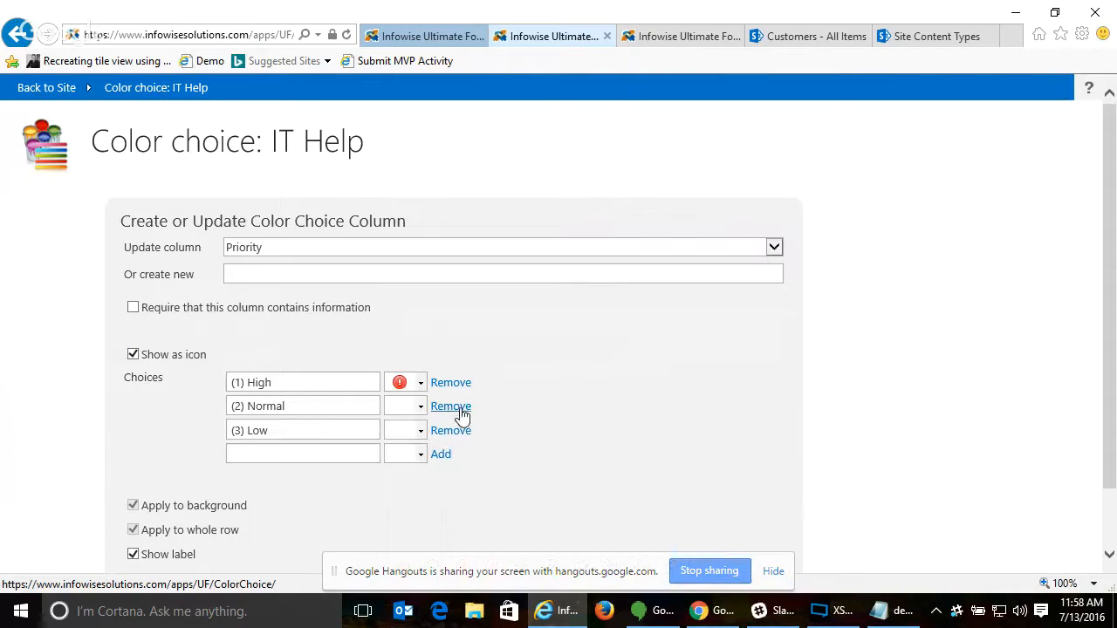
- Assign the orange exclamation icon to (2) Normal and the gray down arrow to (3) Low, update the column, and close Color choice
{"action": "left_click", "coordinate": [421, 406]}
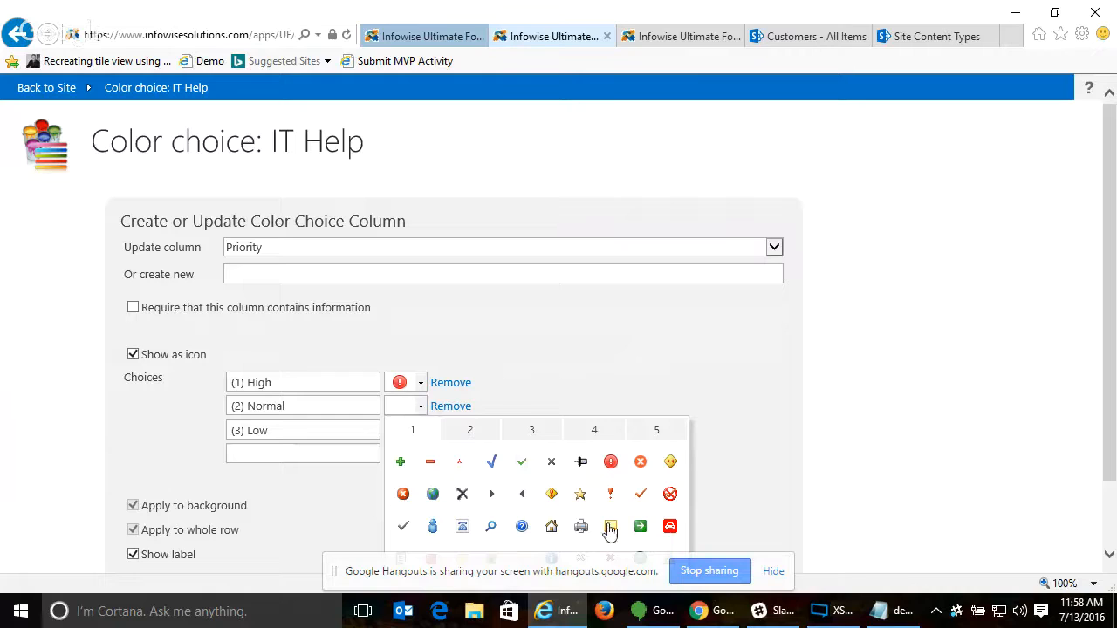
{"action": "scroll", "coordinate": [660, 509], "scroll_direction": "down", "scroll_amount": 1}
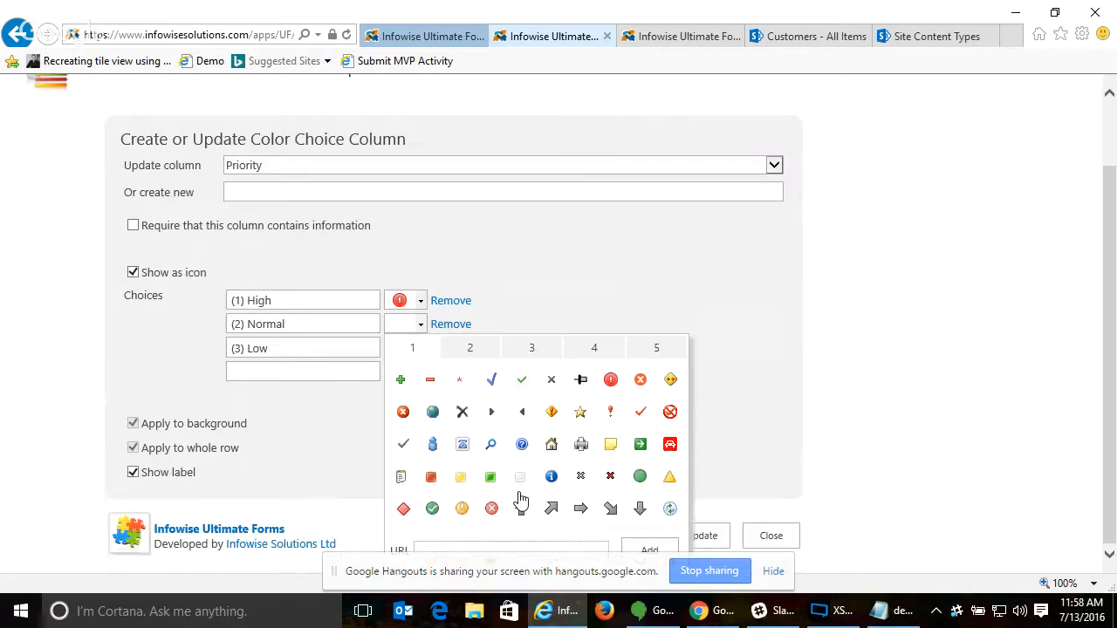
{"action": "left_click", "coordinate": [463, 510]}
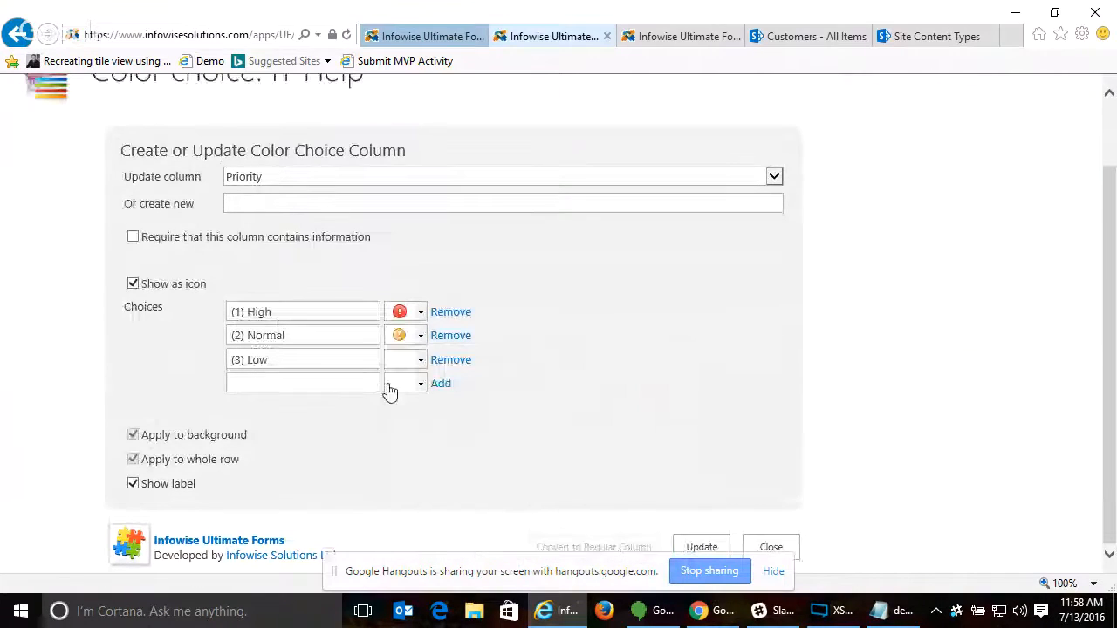
{"action": "left_click", "coordinate": [419, 360]}
{"action": "scroll", "coordinate": [563, 483], "scroll_direction": "down", "scroll_amount": 1}
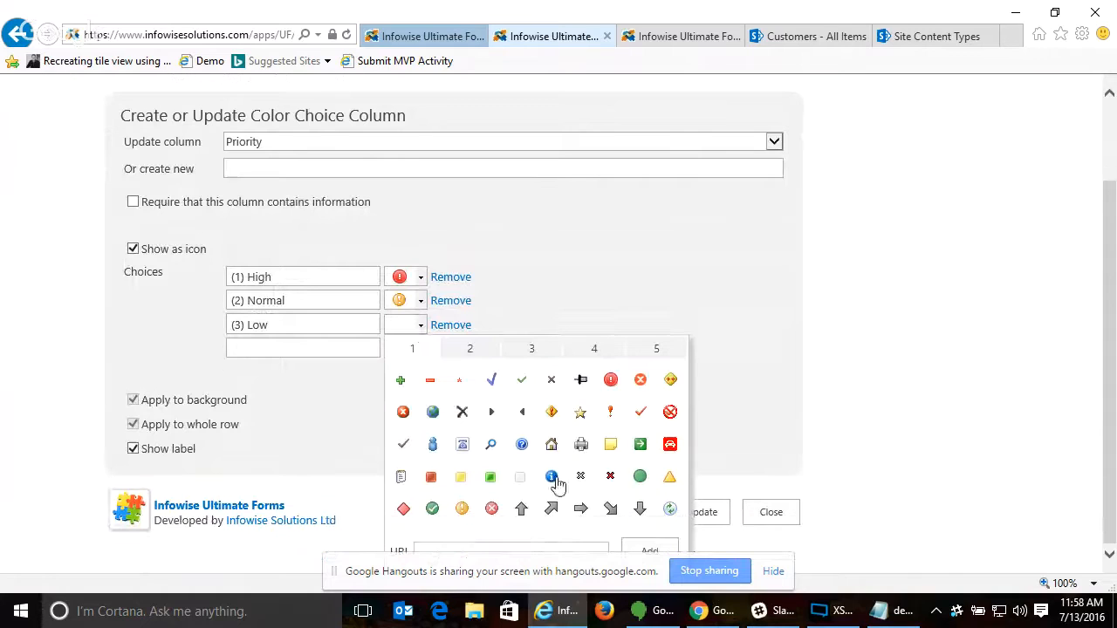
{"action": "left_click", "coordinate": [641, 509]}
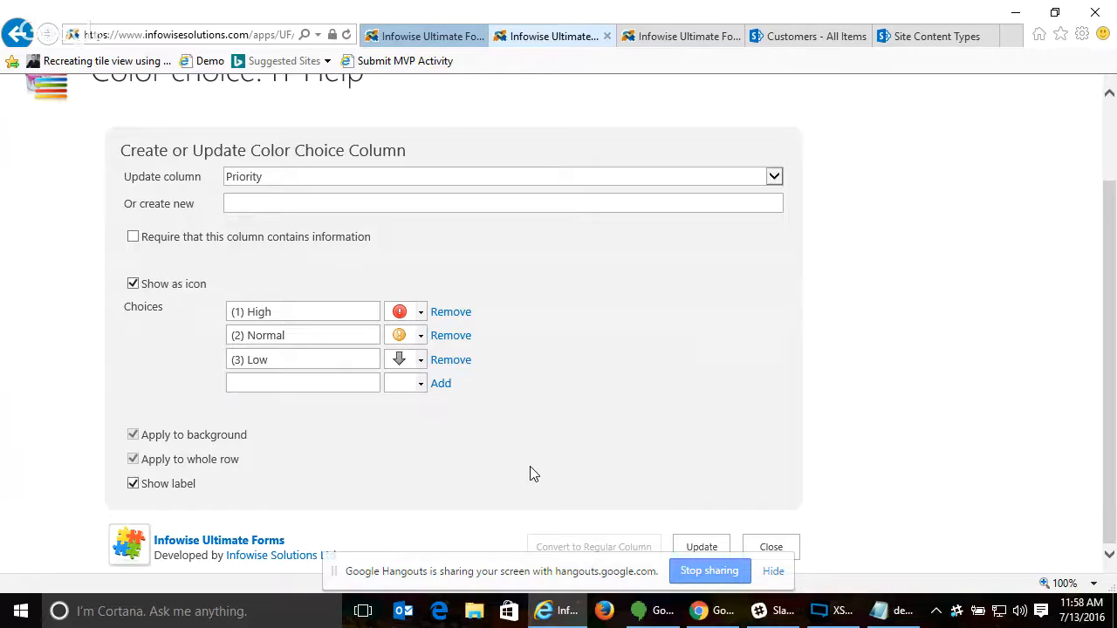
{"action": "left_click", "coordinate": [698, 547]}
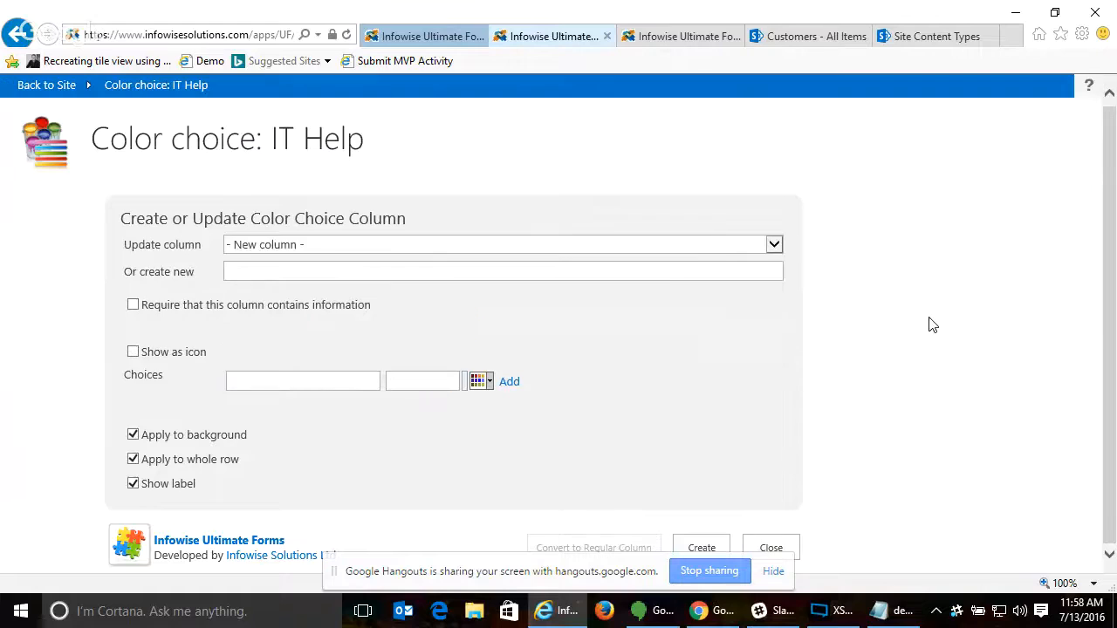
{"action": "left_click", "coordinate": [771, 548]}
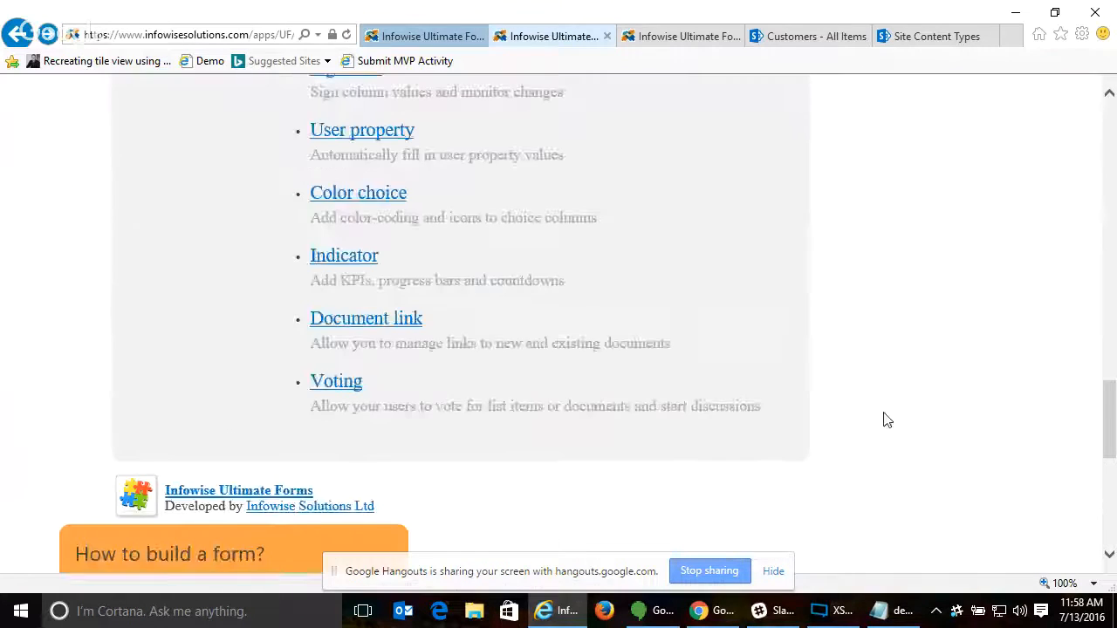
- Return to the IT Web site, open the IT Help list, and examine the Priority icons across its items
{"action": "scroll", "coordinate": [193, 172], "scroll_direction": "up", "scroll_amount": 16}
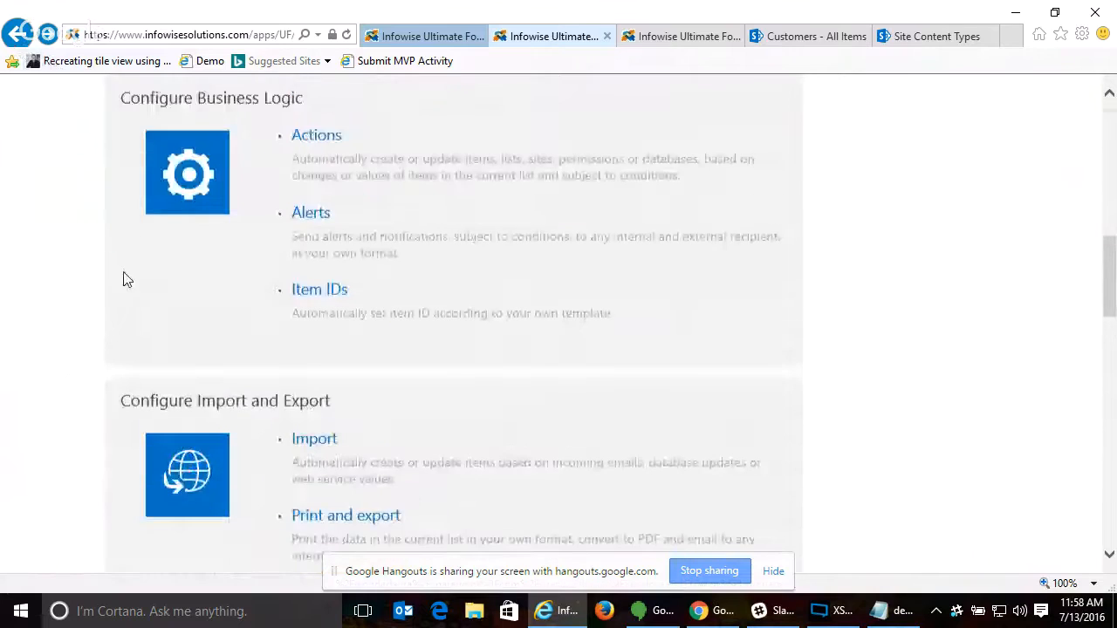
{"action": "left_click", "coordinate": [35, 91]}
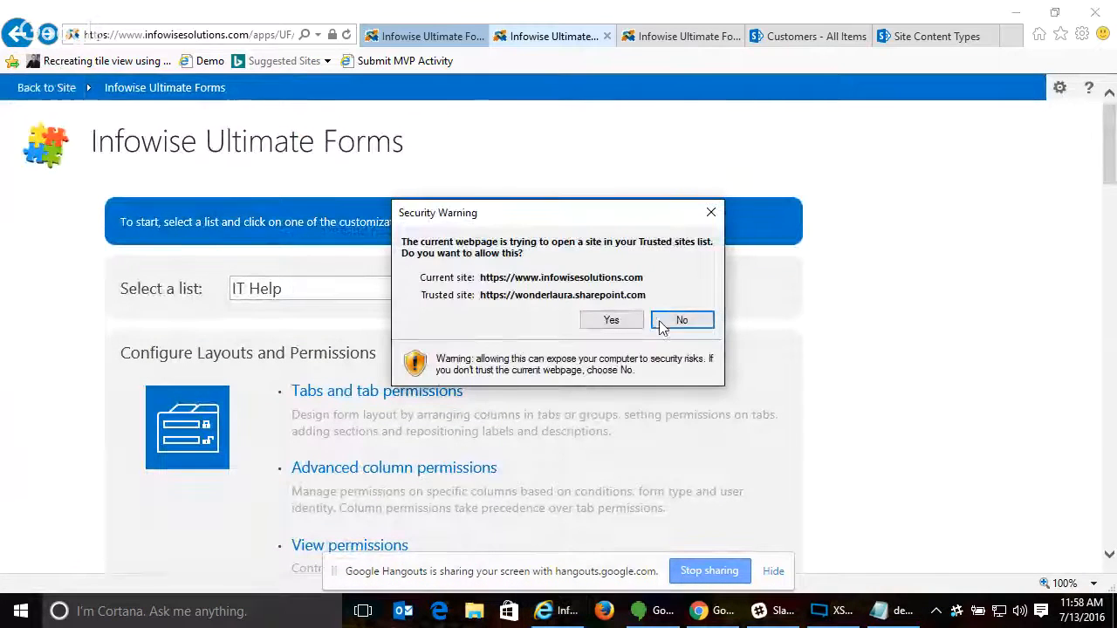
{"action": "left_click", "coordinate": [614, 321]}
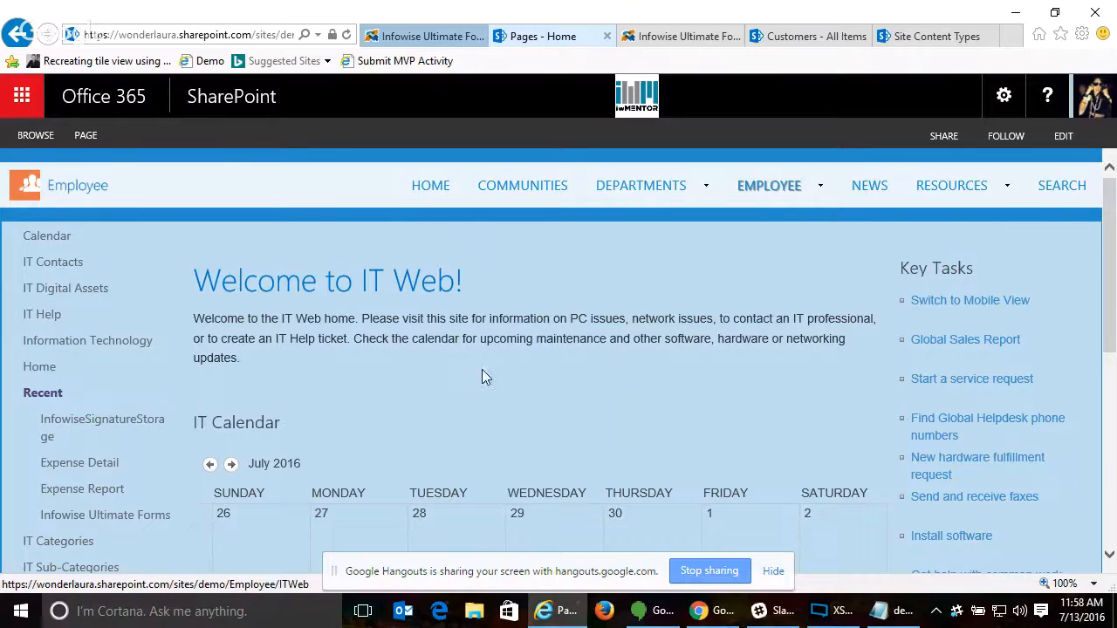
{"action": "scroll", "coordinate": [388, 311], "scroll_direction": "down", "scroll_amount": 3}
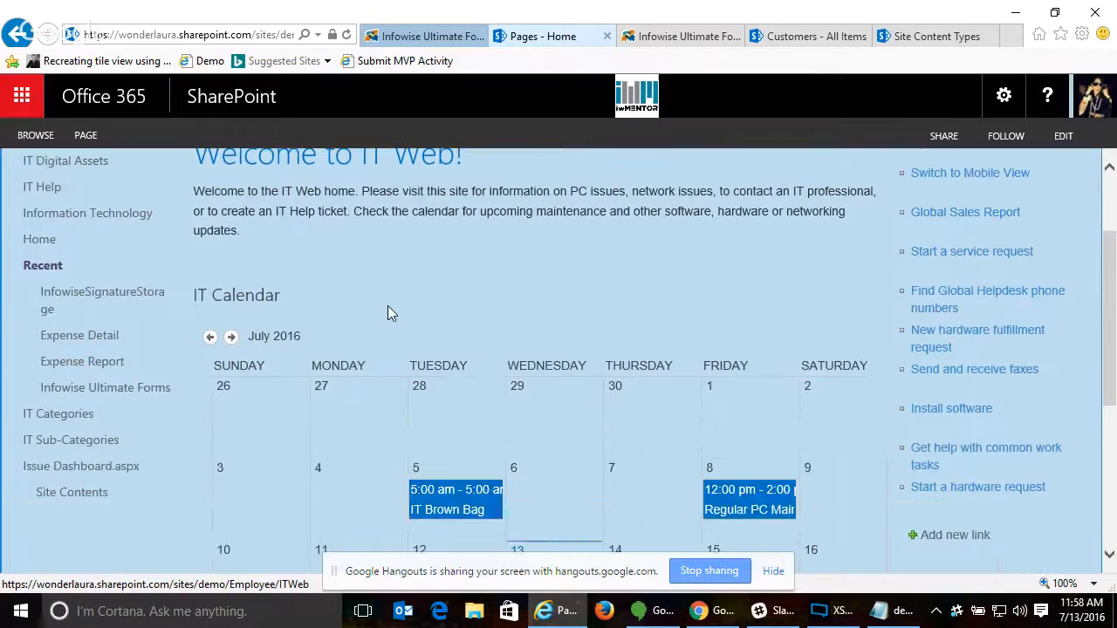
{"action": "scroll", "coordinate": [105, 279], "scroll_direction": "up", "scroll_amount": 2}
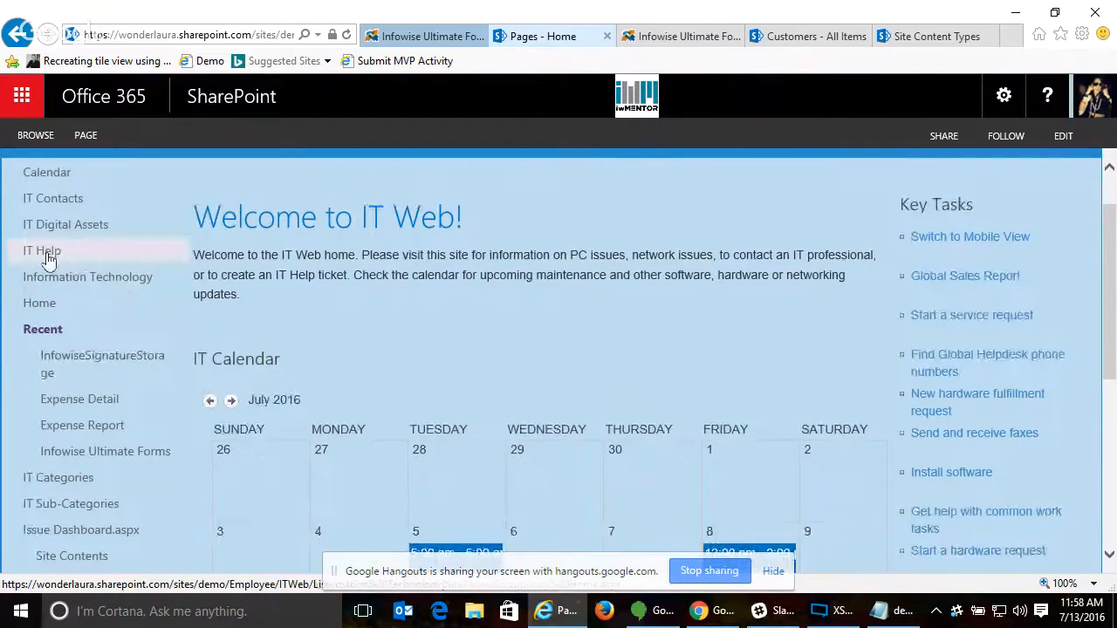
{"action": "left_click", "coordinate": [45, 253]}
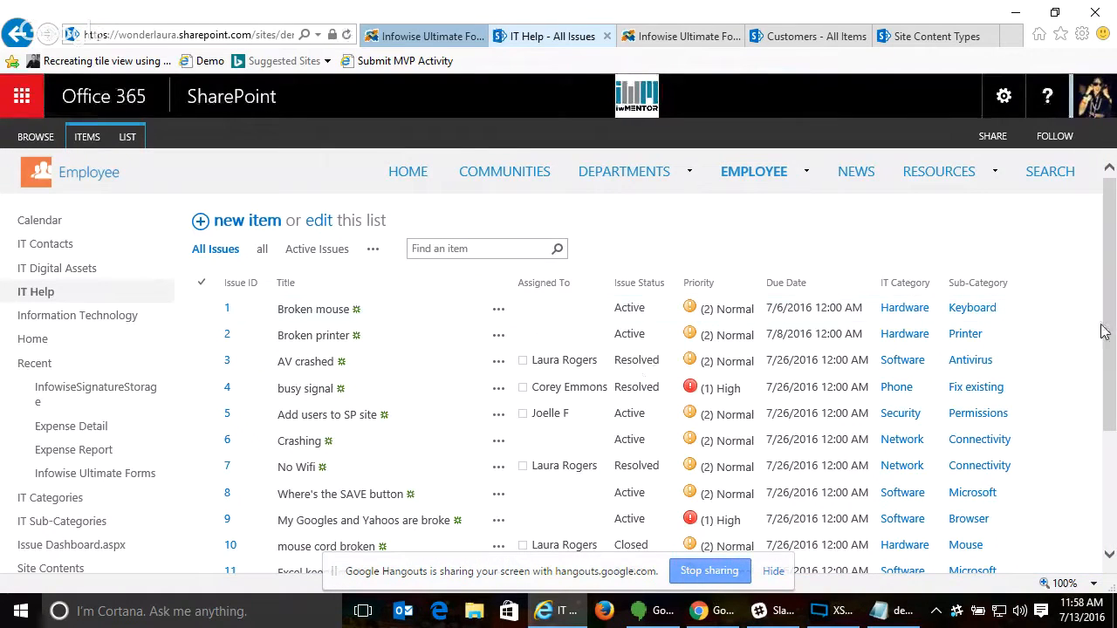
{"action": "left_click_drag", "start_coordinate": [1109, 327], "coordinate": [1096, 497]}
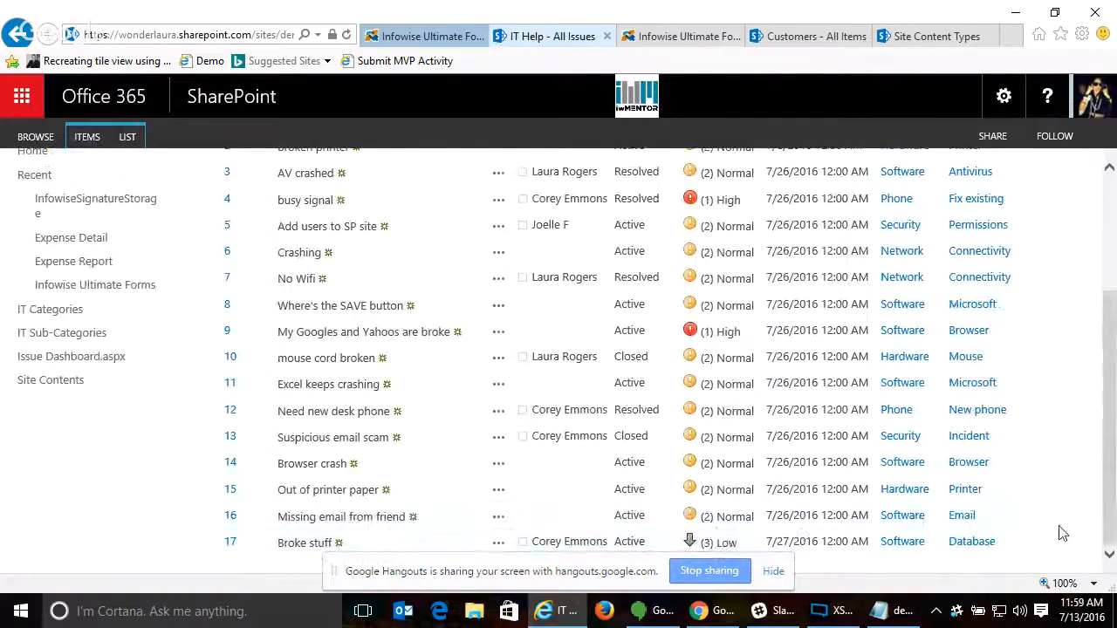
{"action": "left_click_drag", "start_coordinate": [1109, 515], "coordinate": [1110, 392]}
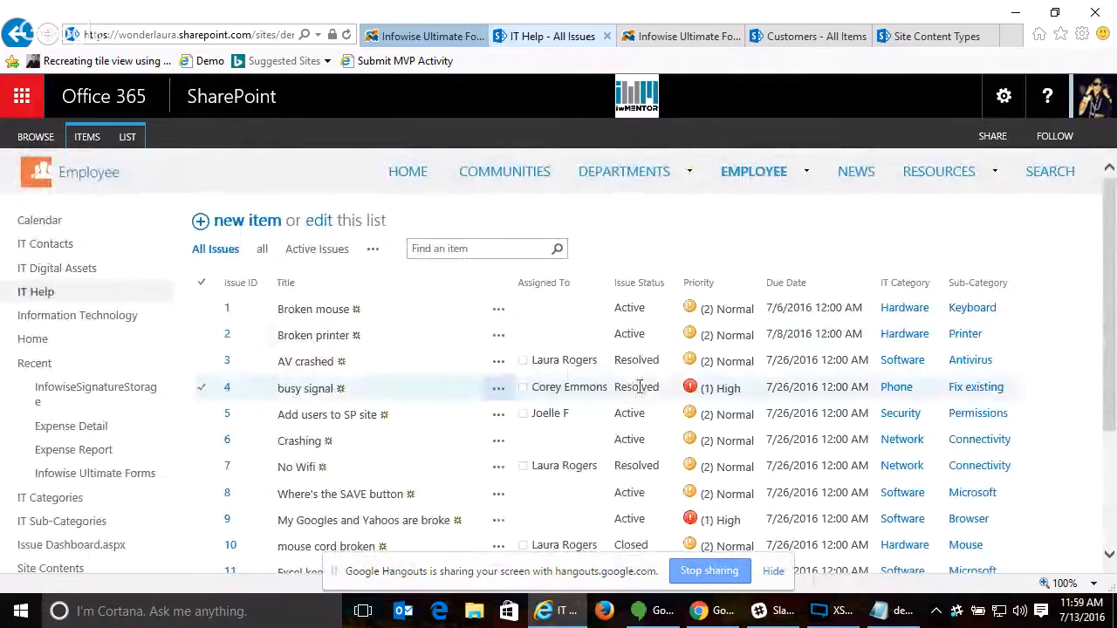
{"action": "left_click", "coordinate": [748, 337]}
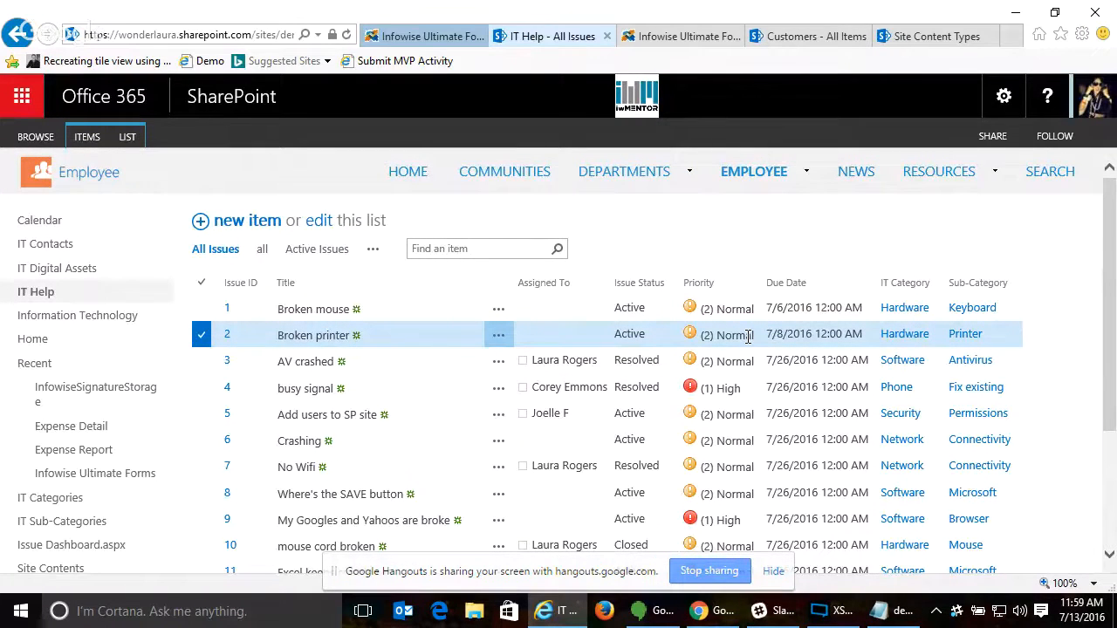
{"action": "left_click", "coordinate": [892, 611]}
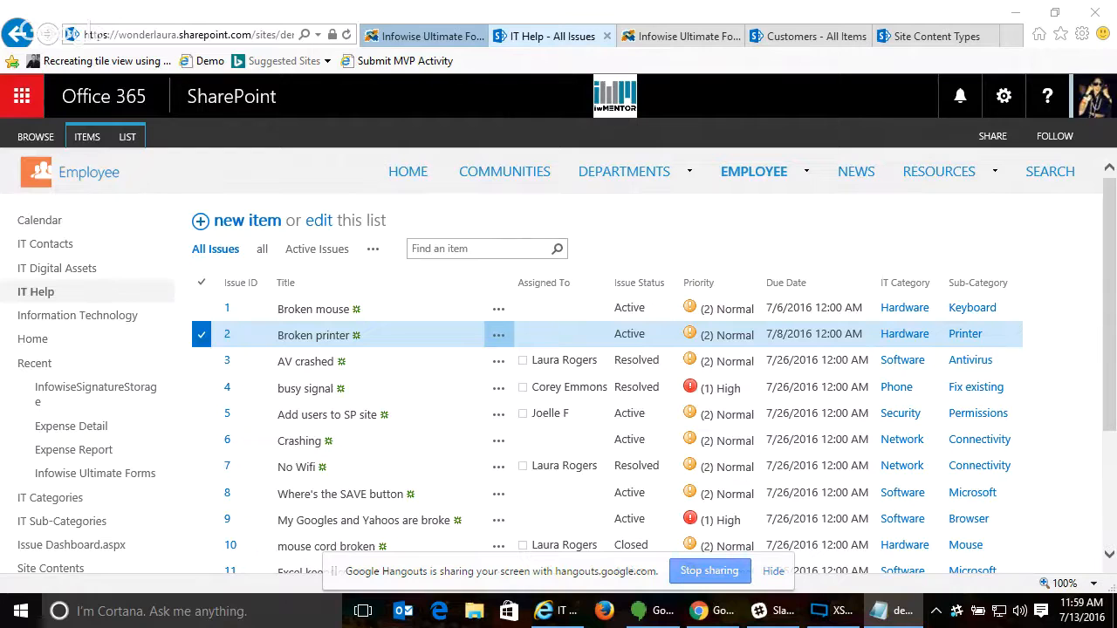
{"action": "left_click", "coordinate": [774, 611]}
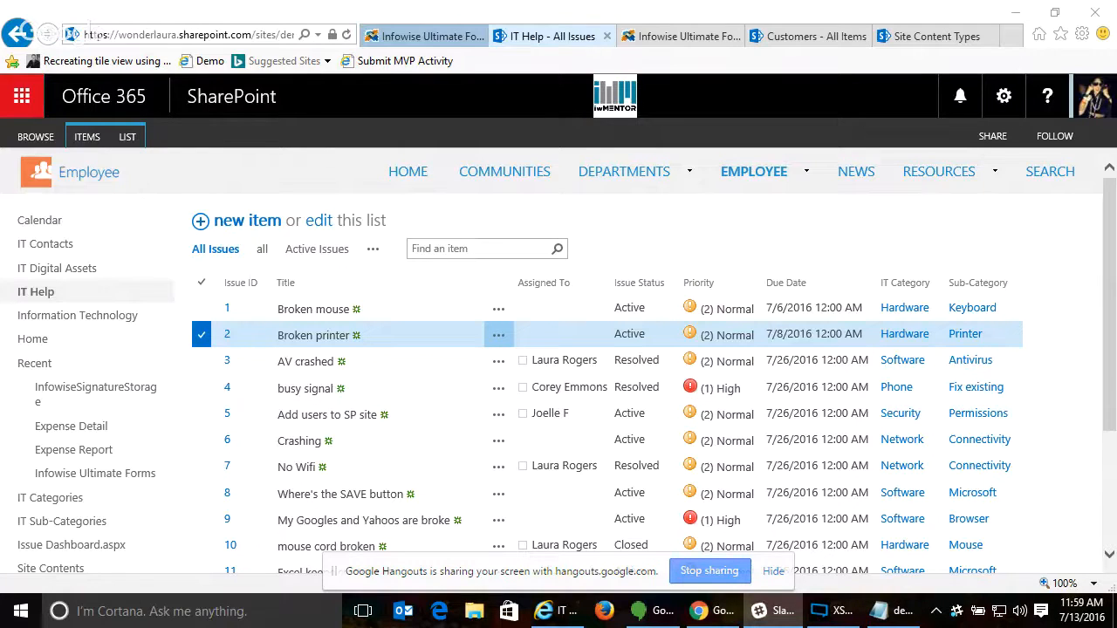